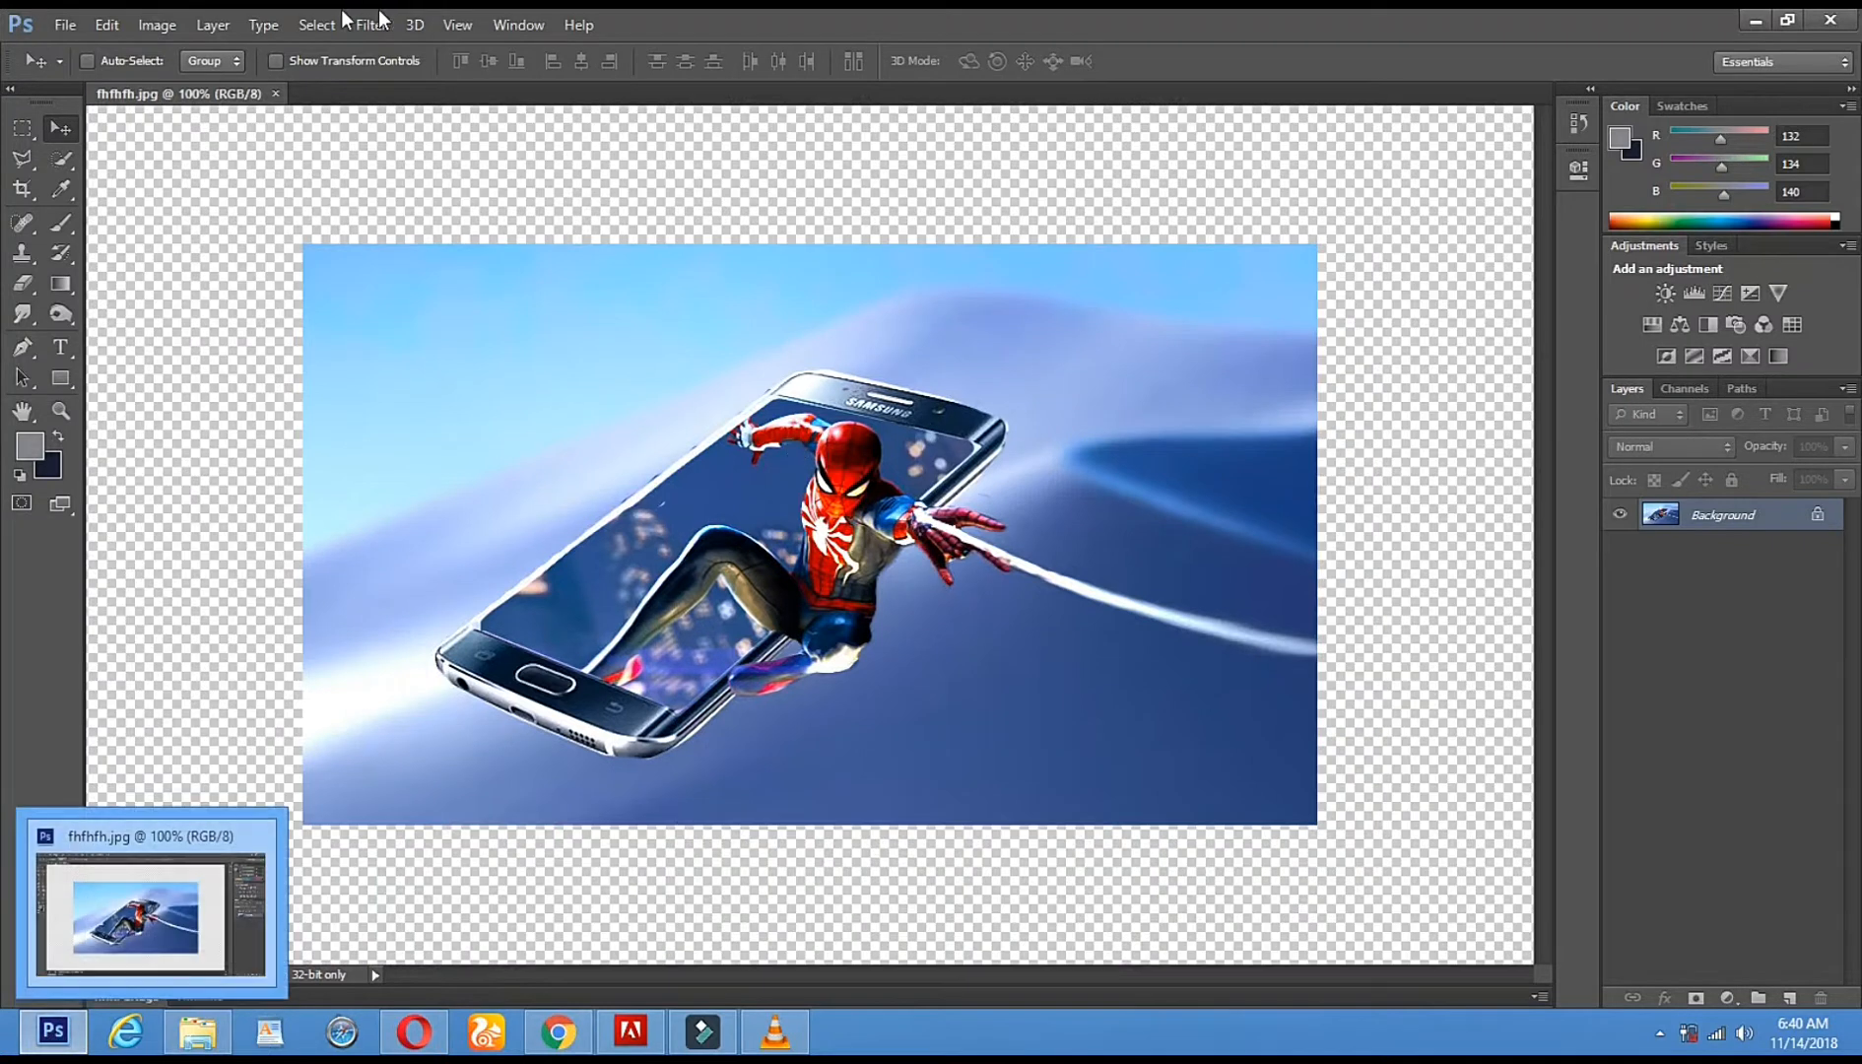
# - Close the fhfhfh.jpg spider-phone document so no documents remain open
pyautogui.click(277, 93)
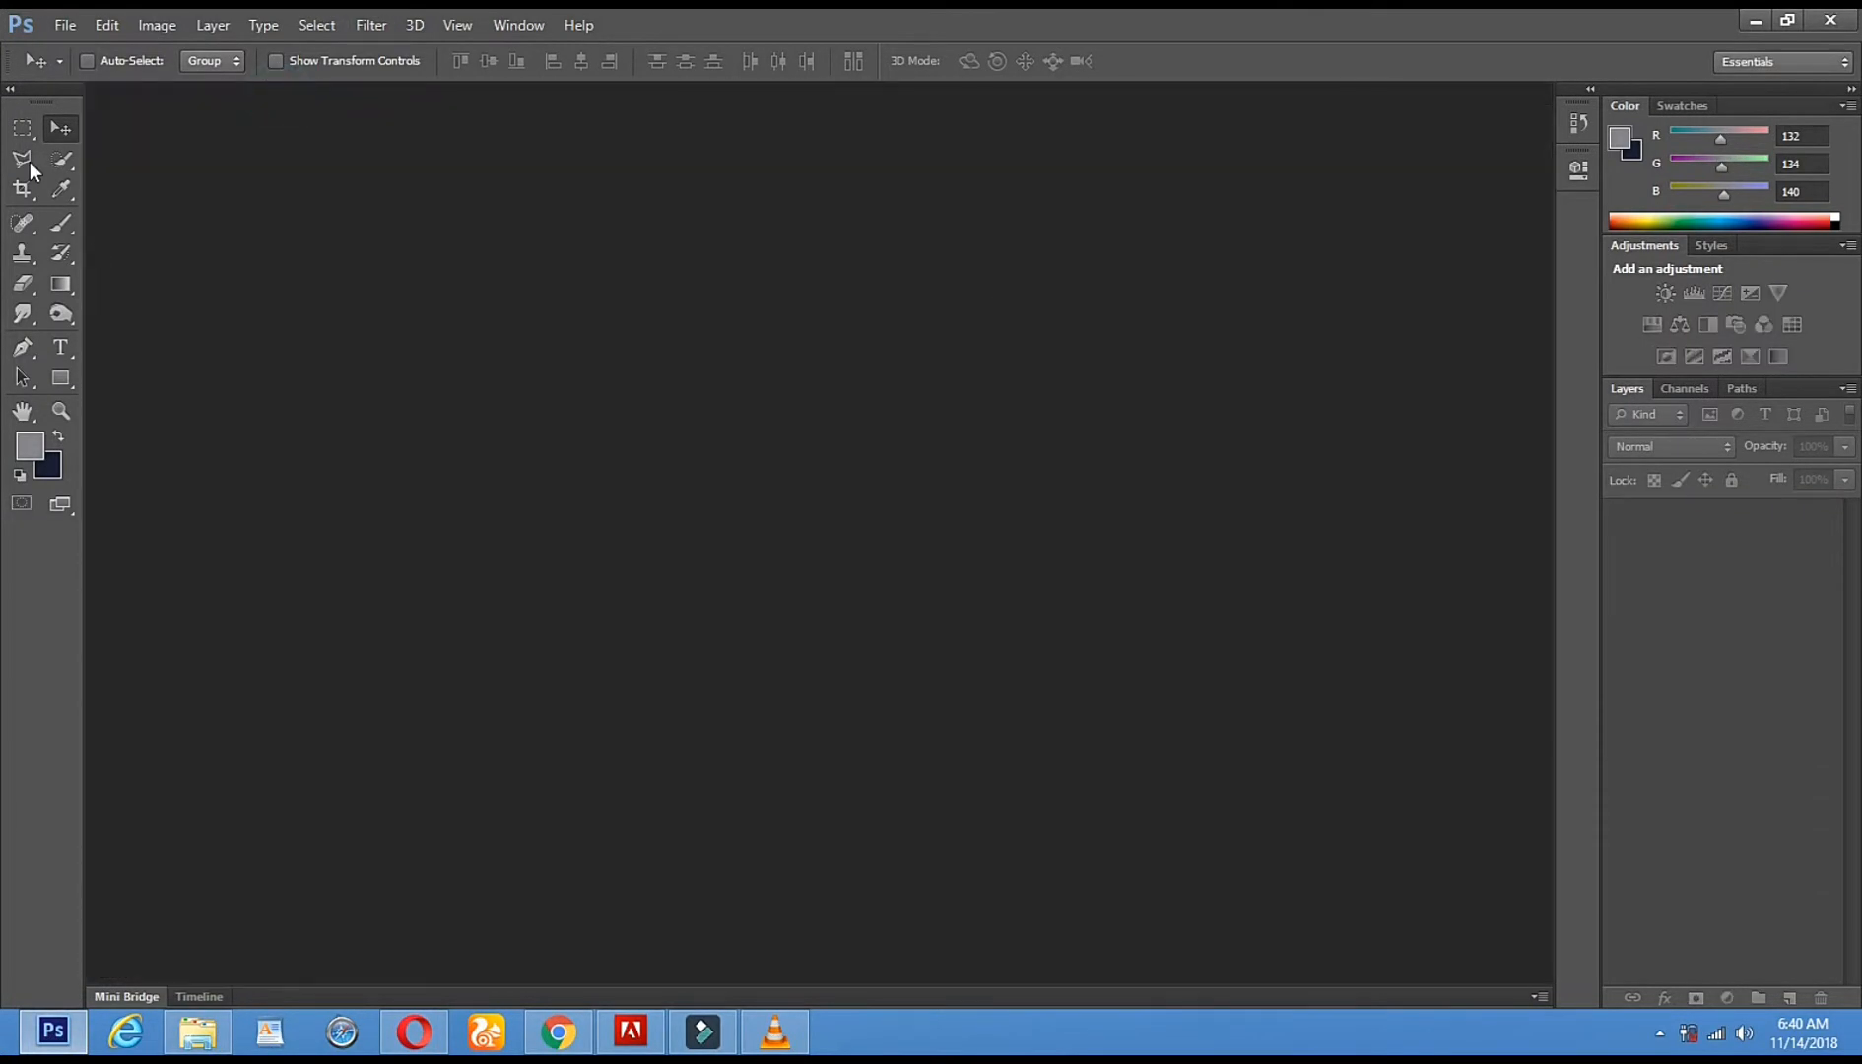
pyautogui.click(59, 27)
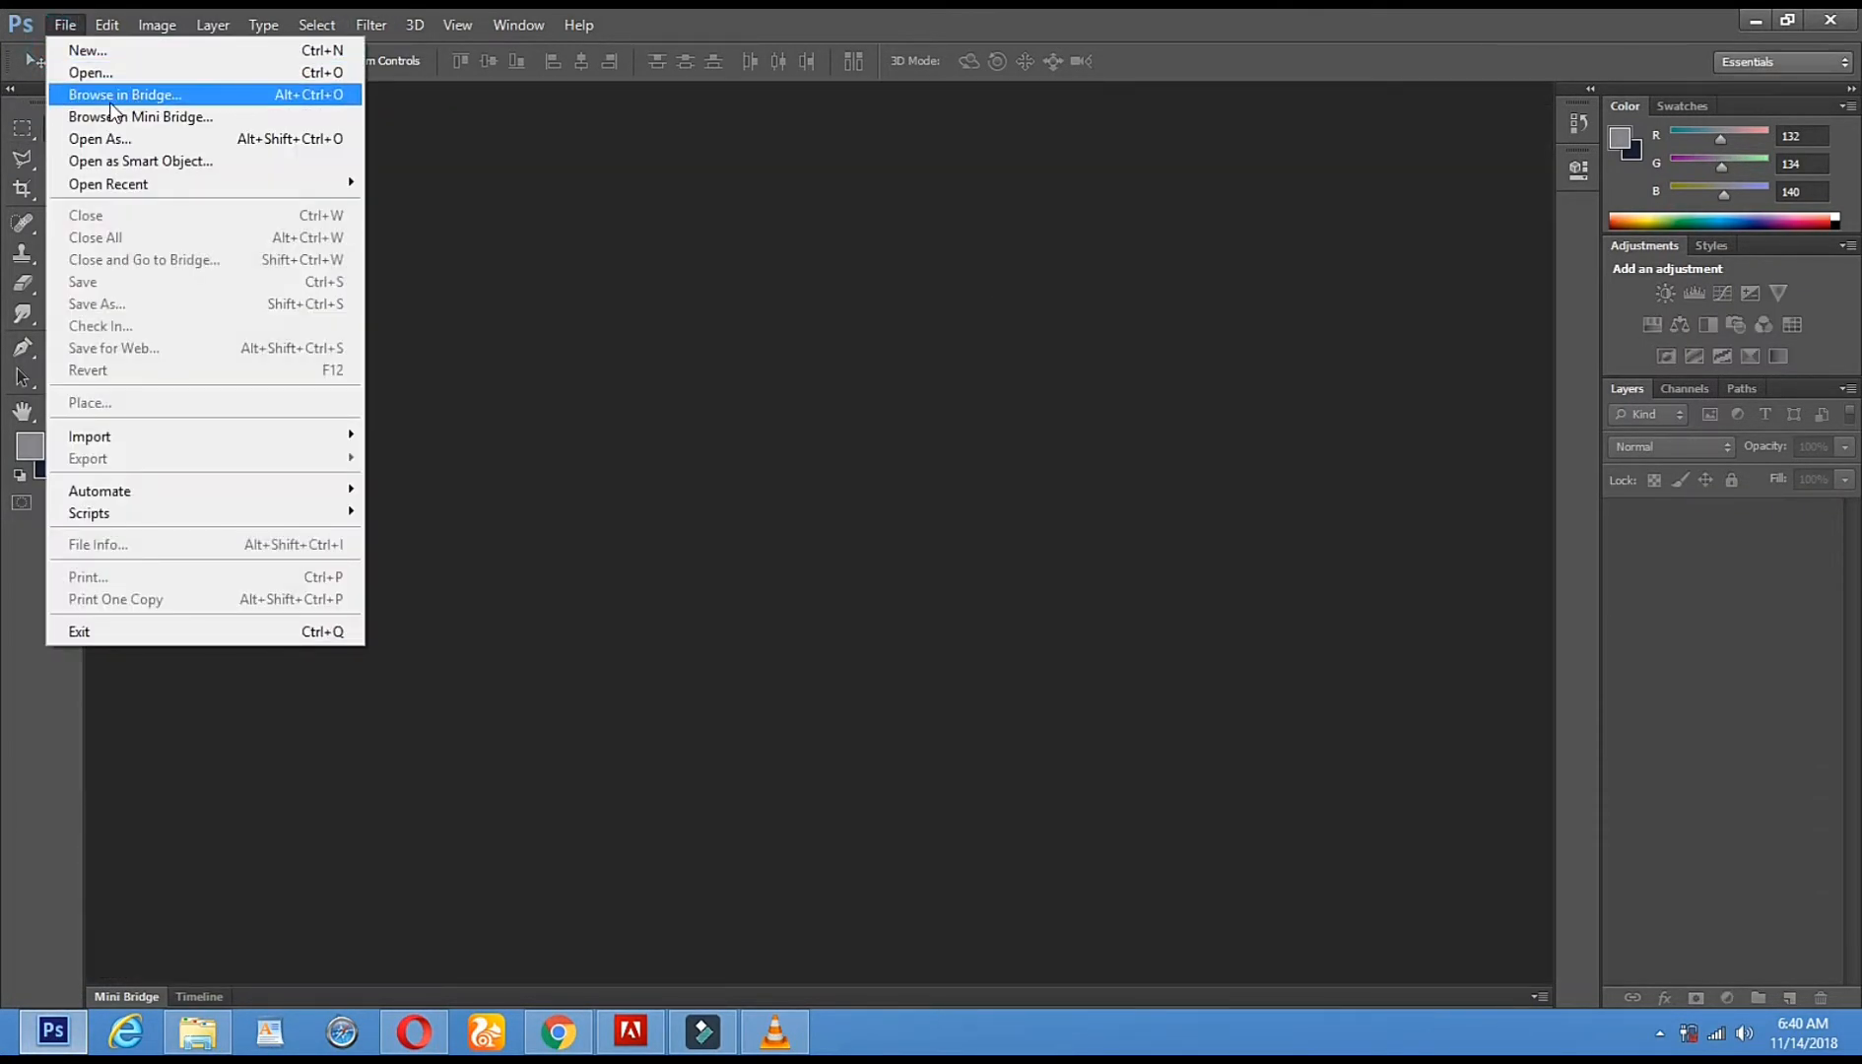
# - Open SALMAN.jpg, the portrait of the man in the brown jacket, from the Desktop
pyautogui.click(137, 77)
pyautogui.moveTo(1823, 234); pyautogui.dragTo(1844, 506)
pyautogui.doubleClick(1561, 588)
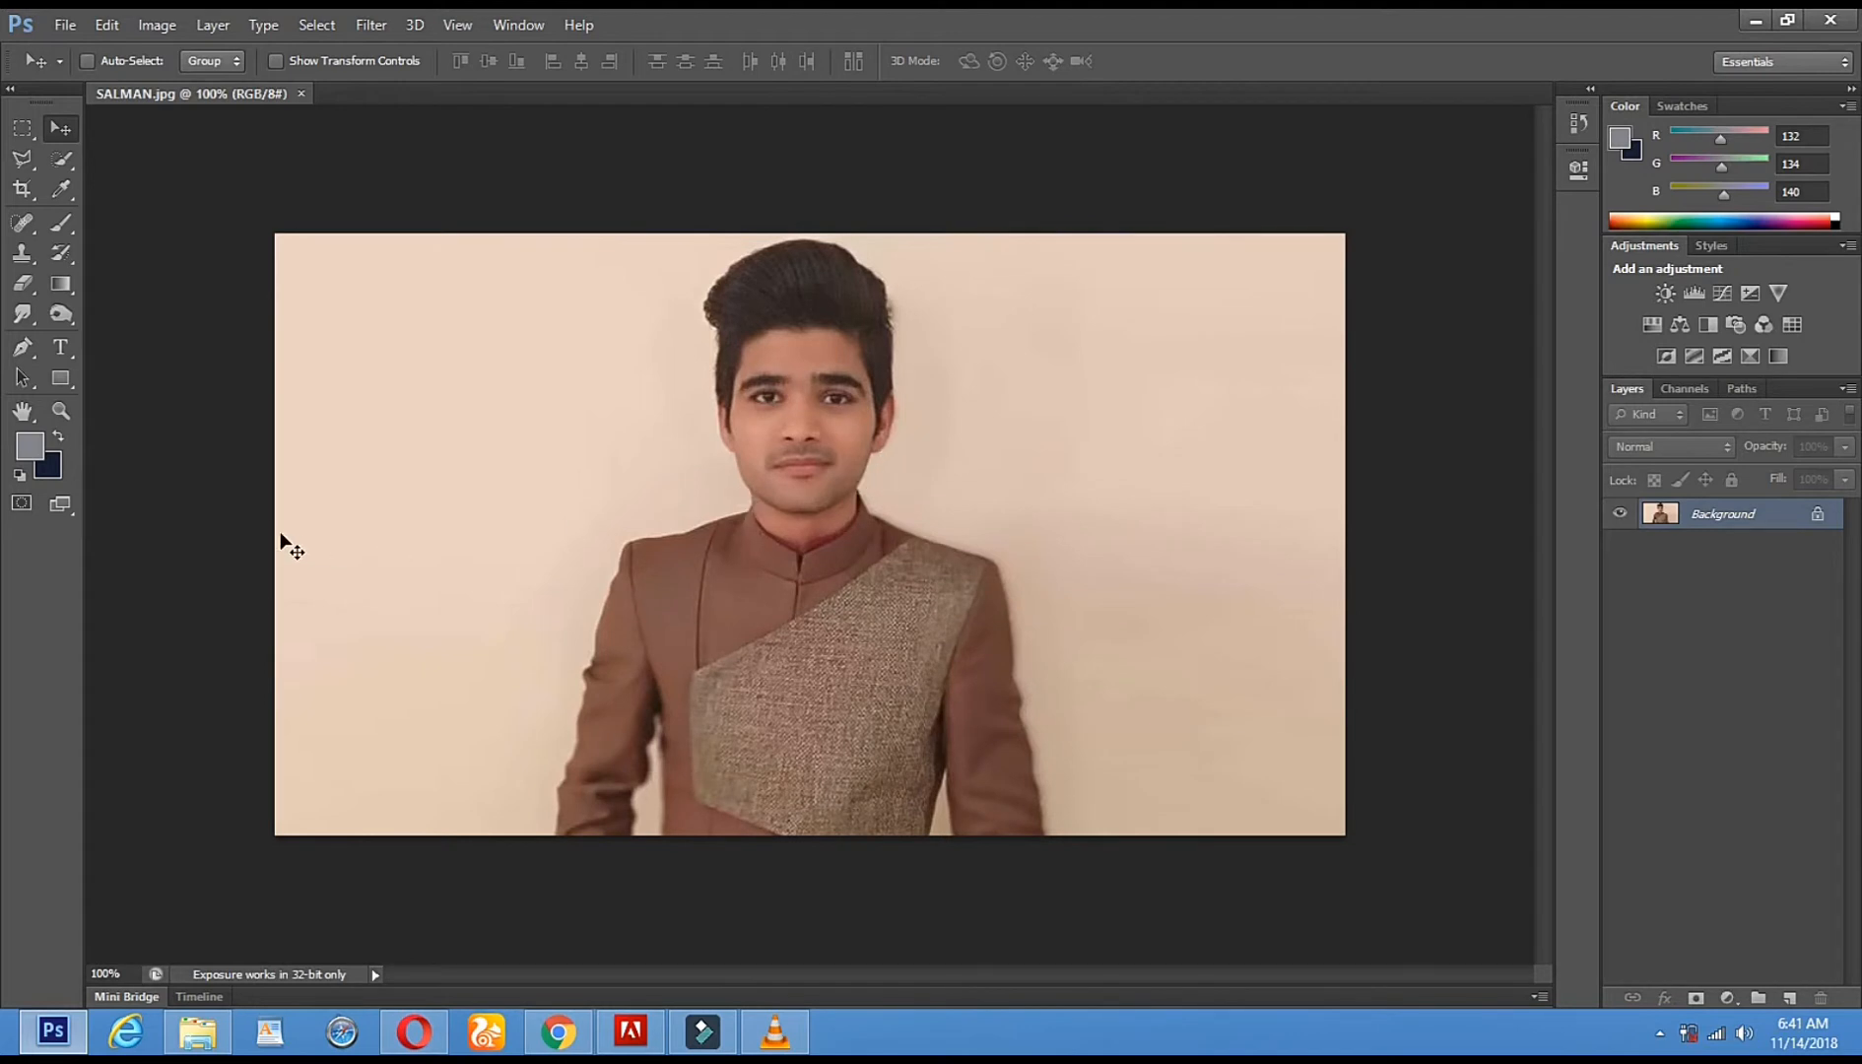
pyautogui.click(62, 164)
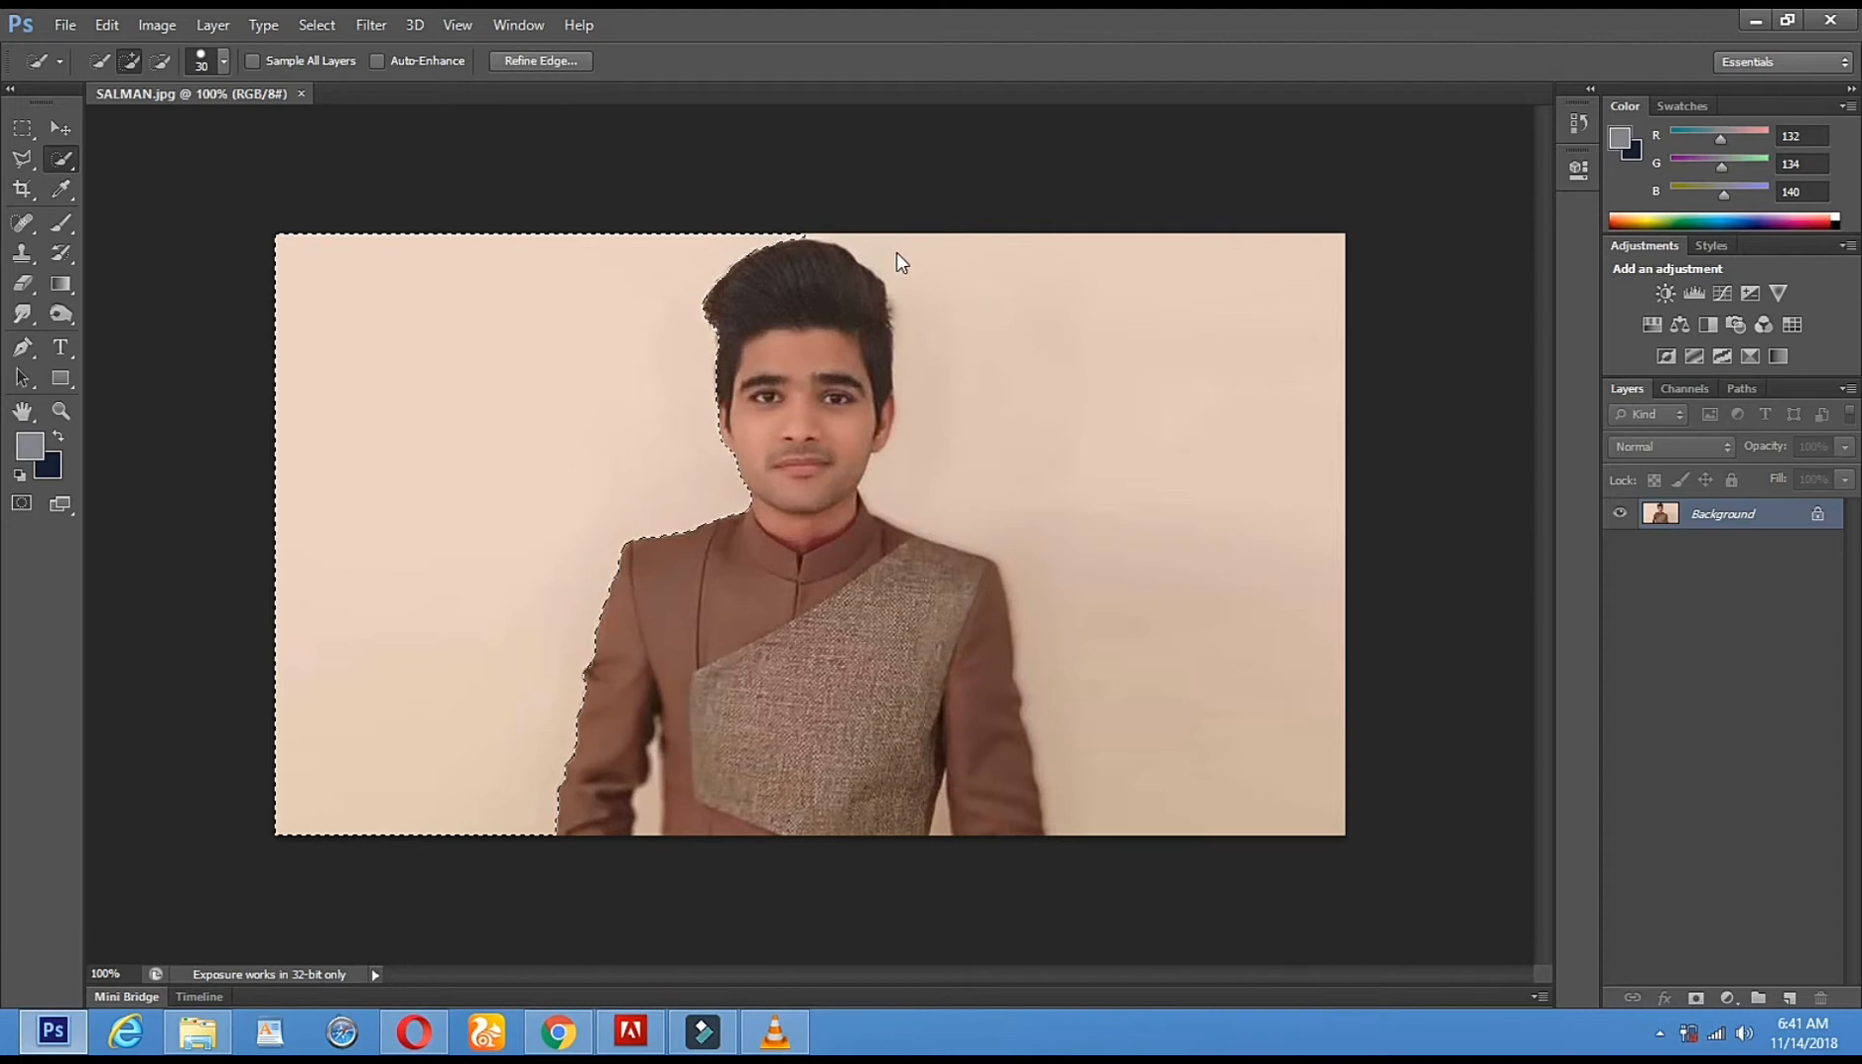
# - Quick-select the background beside the hair and arm, then Magic Eraser the left background
pyautogui.moveTo(897, 252)
pyautogui.mouseDown()
pyautogui.moveTo(923, 270)
pyautogui.moveTo(977, 450)
pyautogui.mouseUp()
pyautogui.click(942, 820)
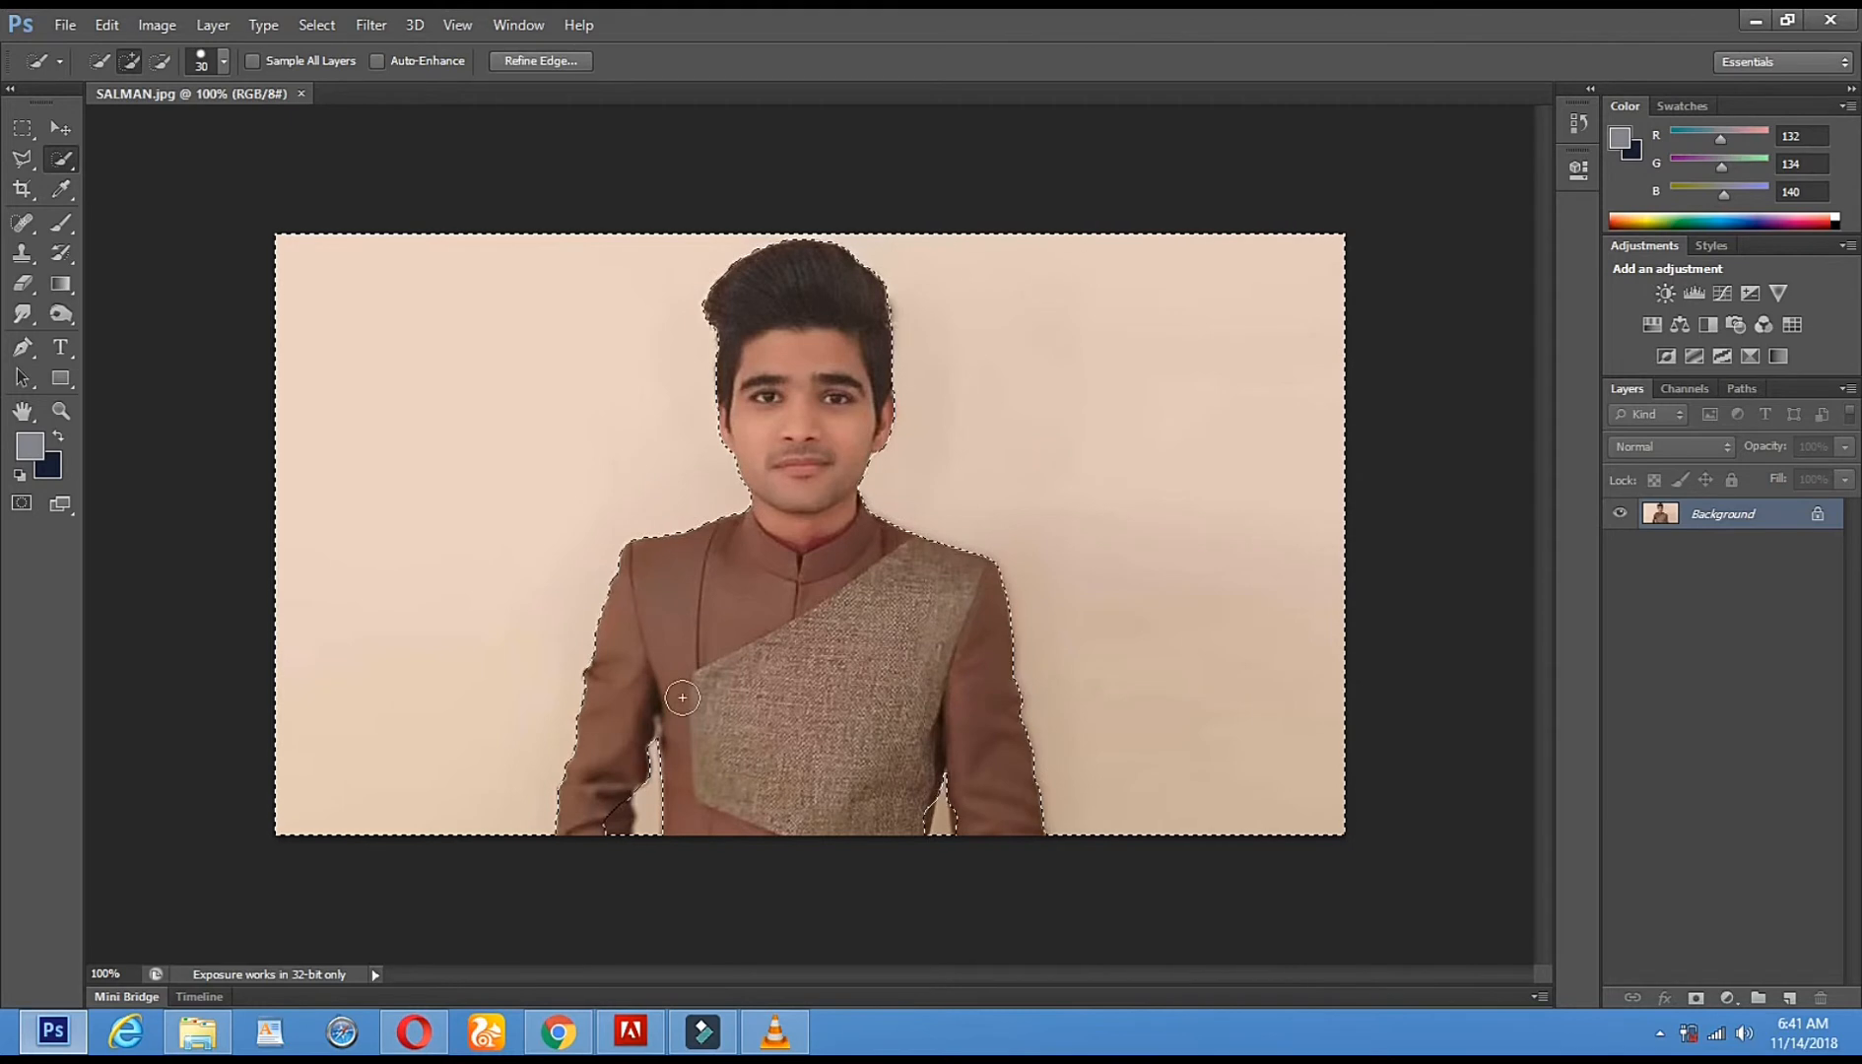
pyautogui.rightClick(24, 285)
pyautogui.click(108, 302)
pyautogui.click(332, 465)
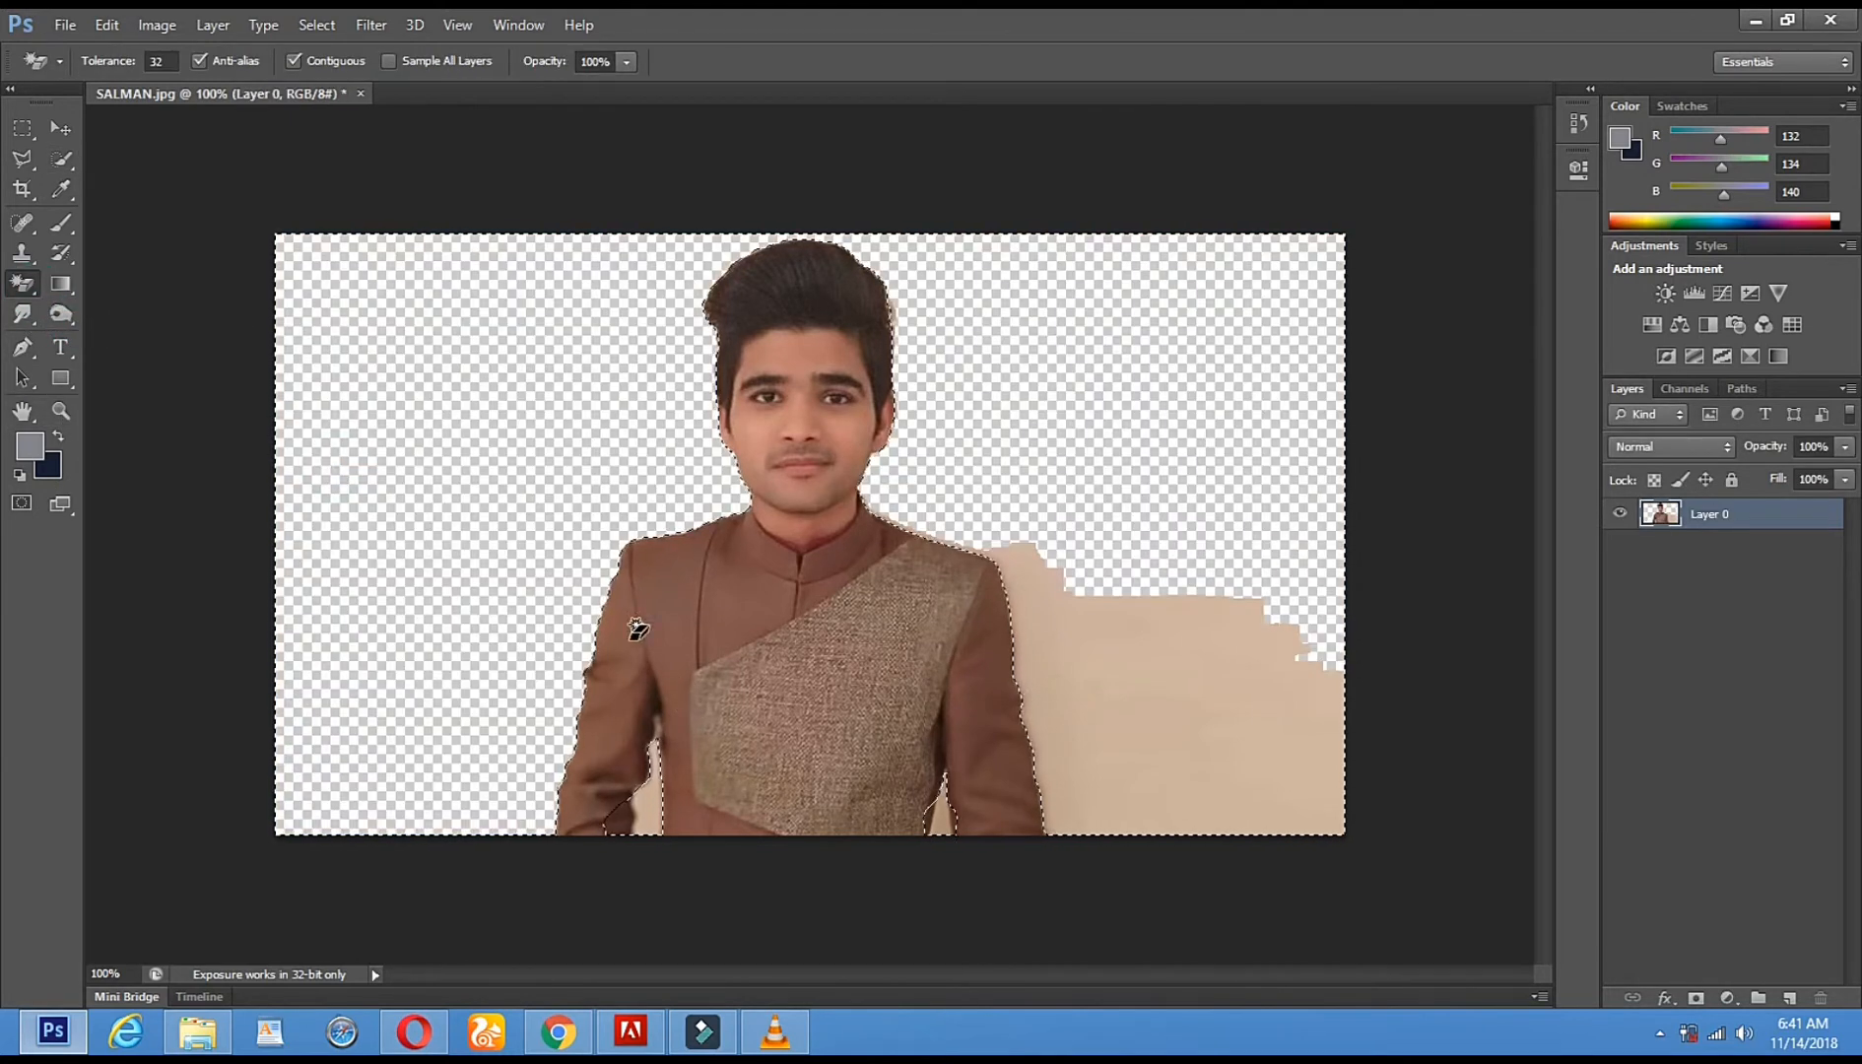
# - Magic Eraser the beige patches between the left arm and body and right of the body
pyautogui.click(659, 785)
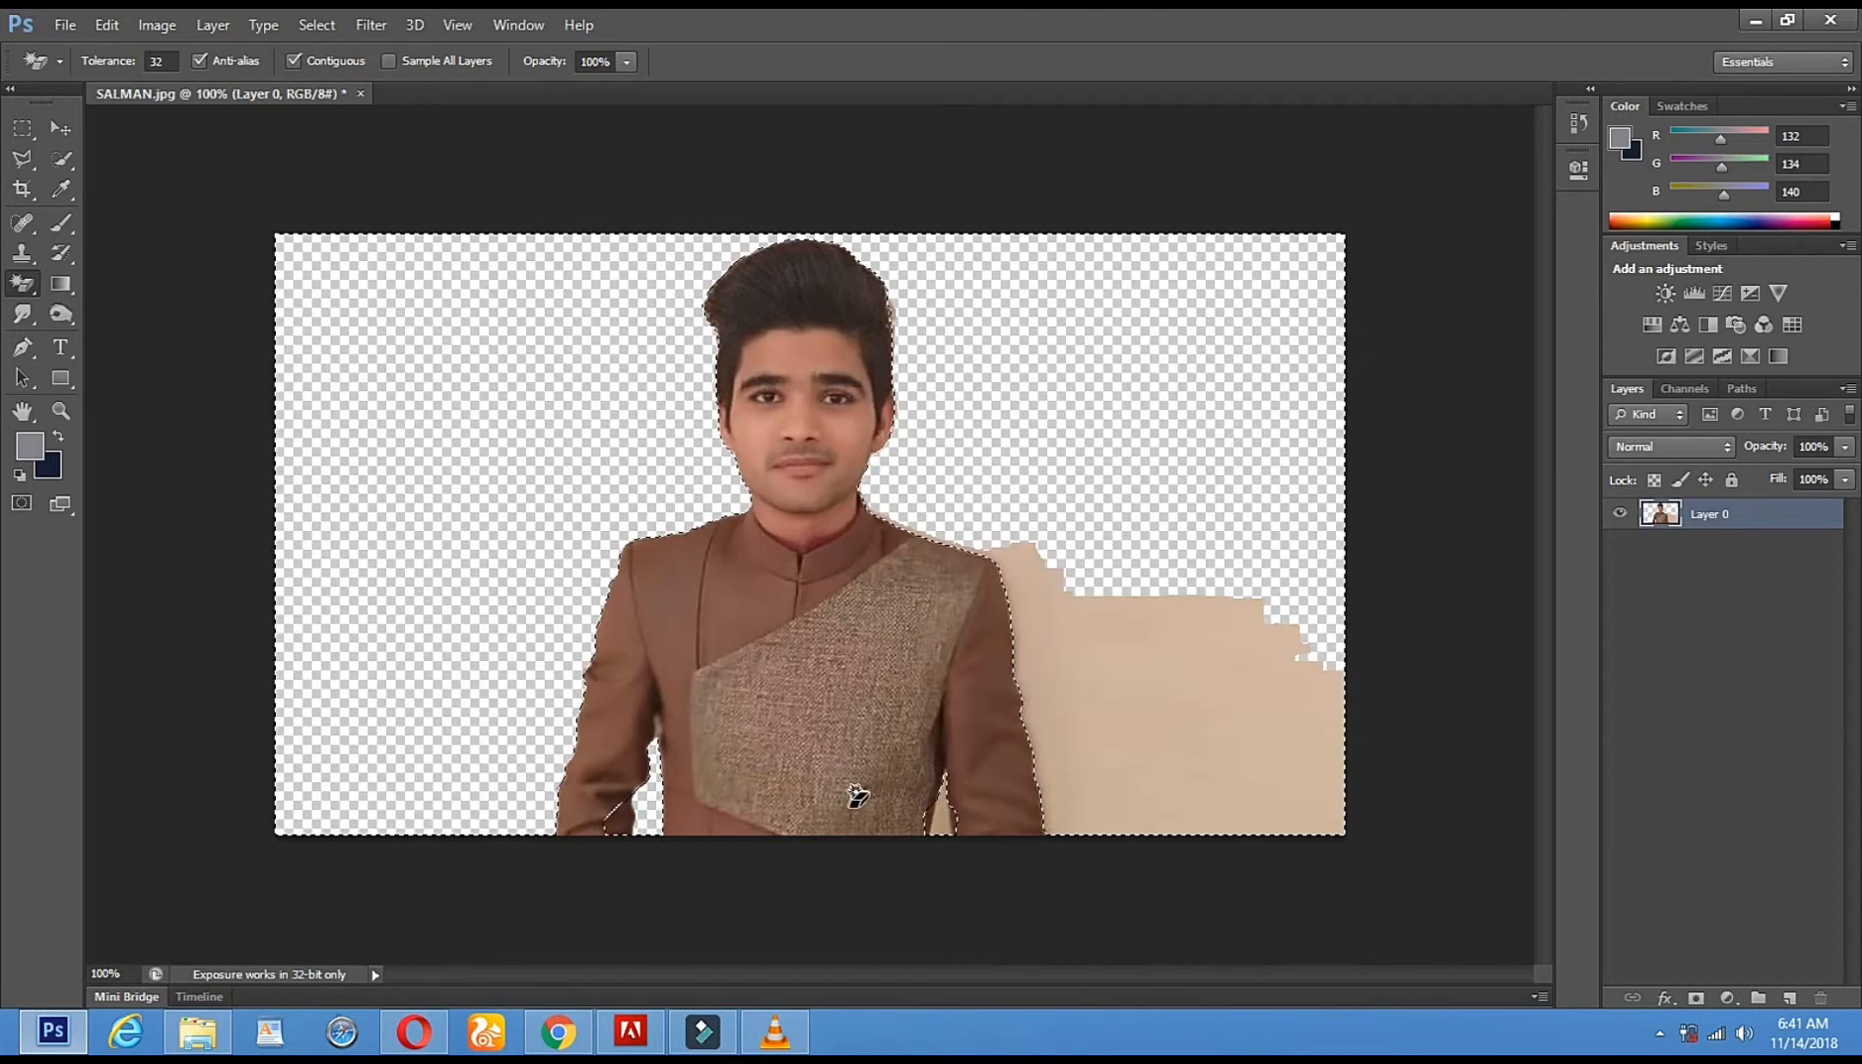
pyautogui.click(1099, 674)
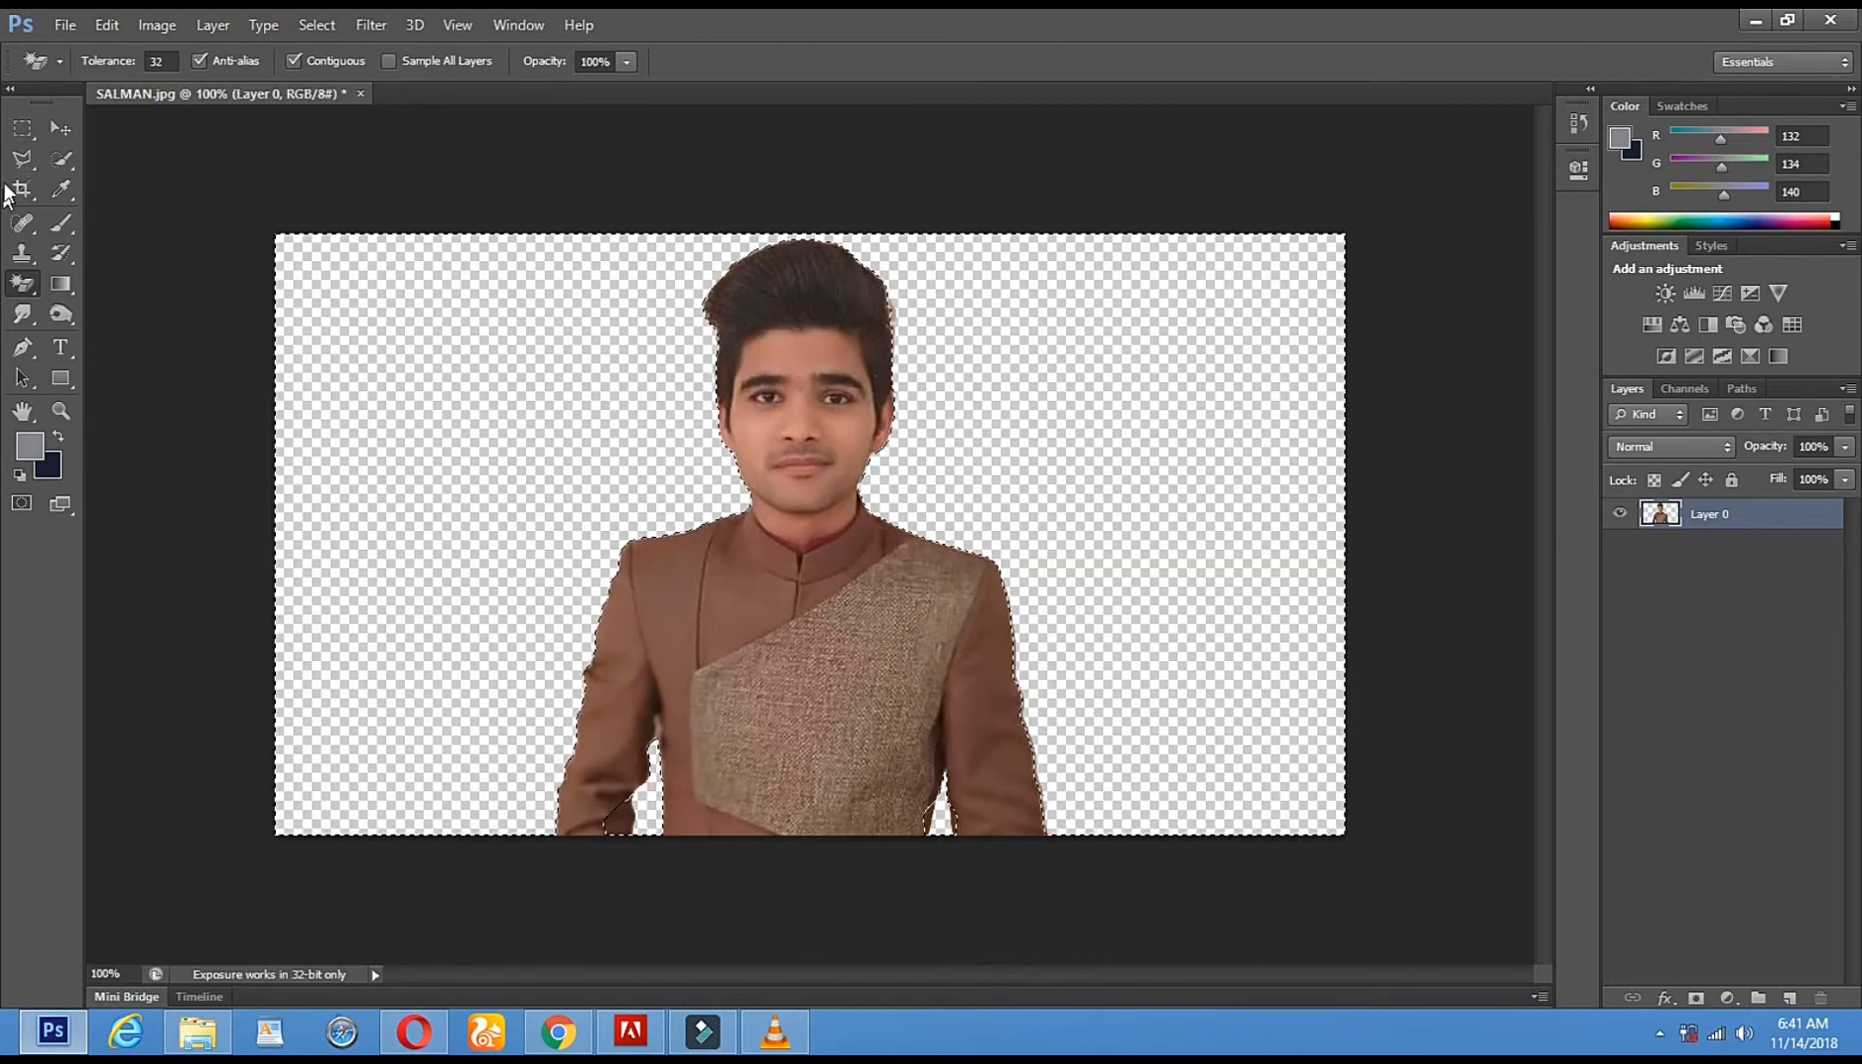
pyautogui.click(21, 159)
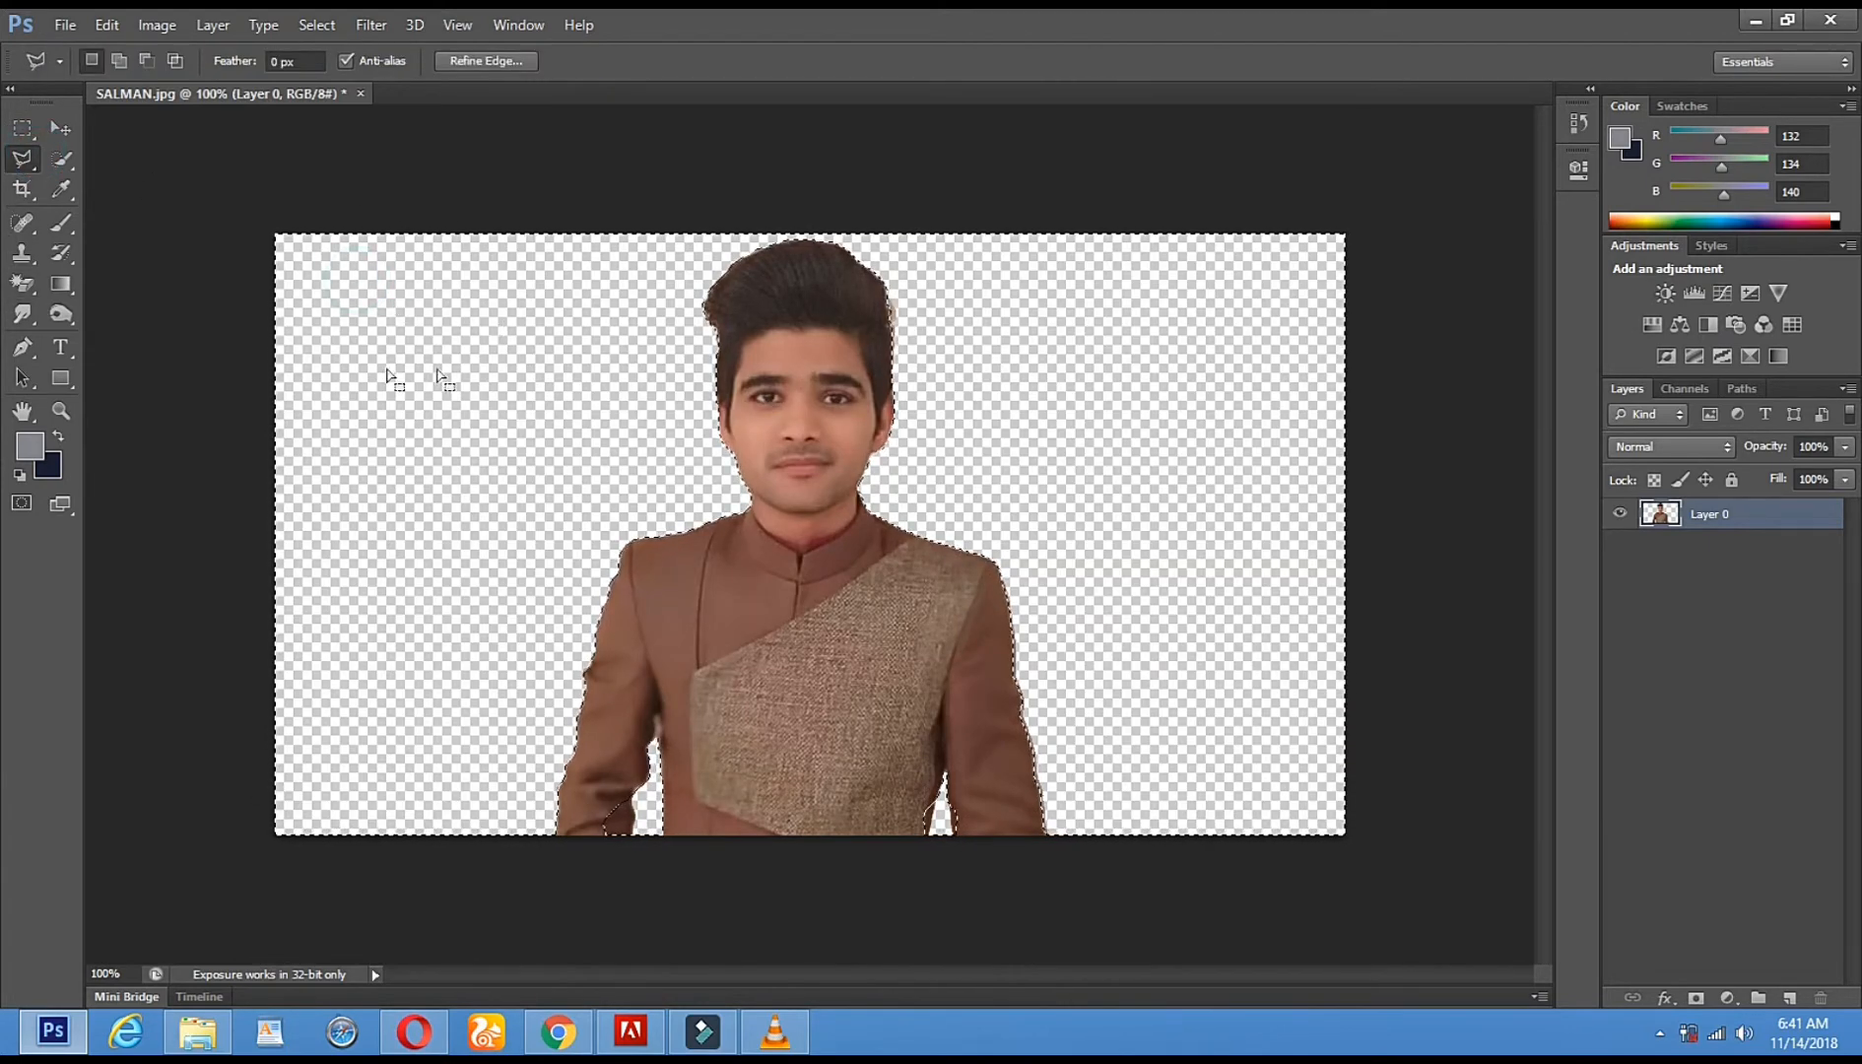
pyautogui.click(71, 122)
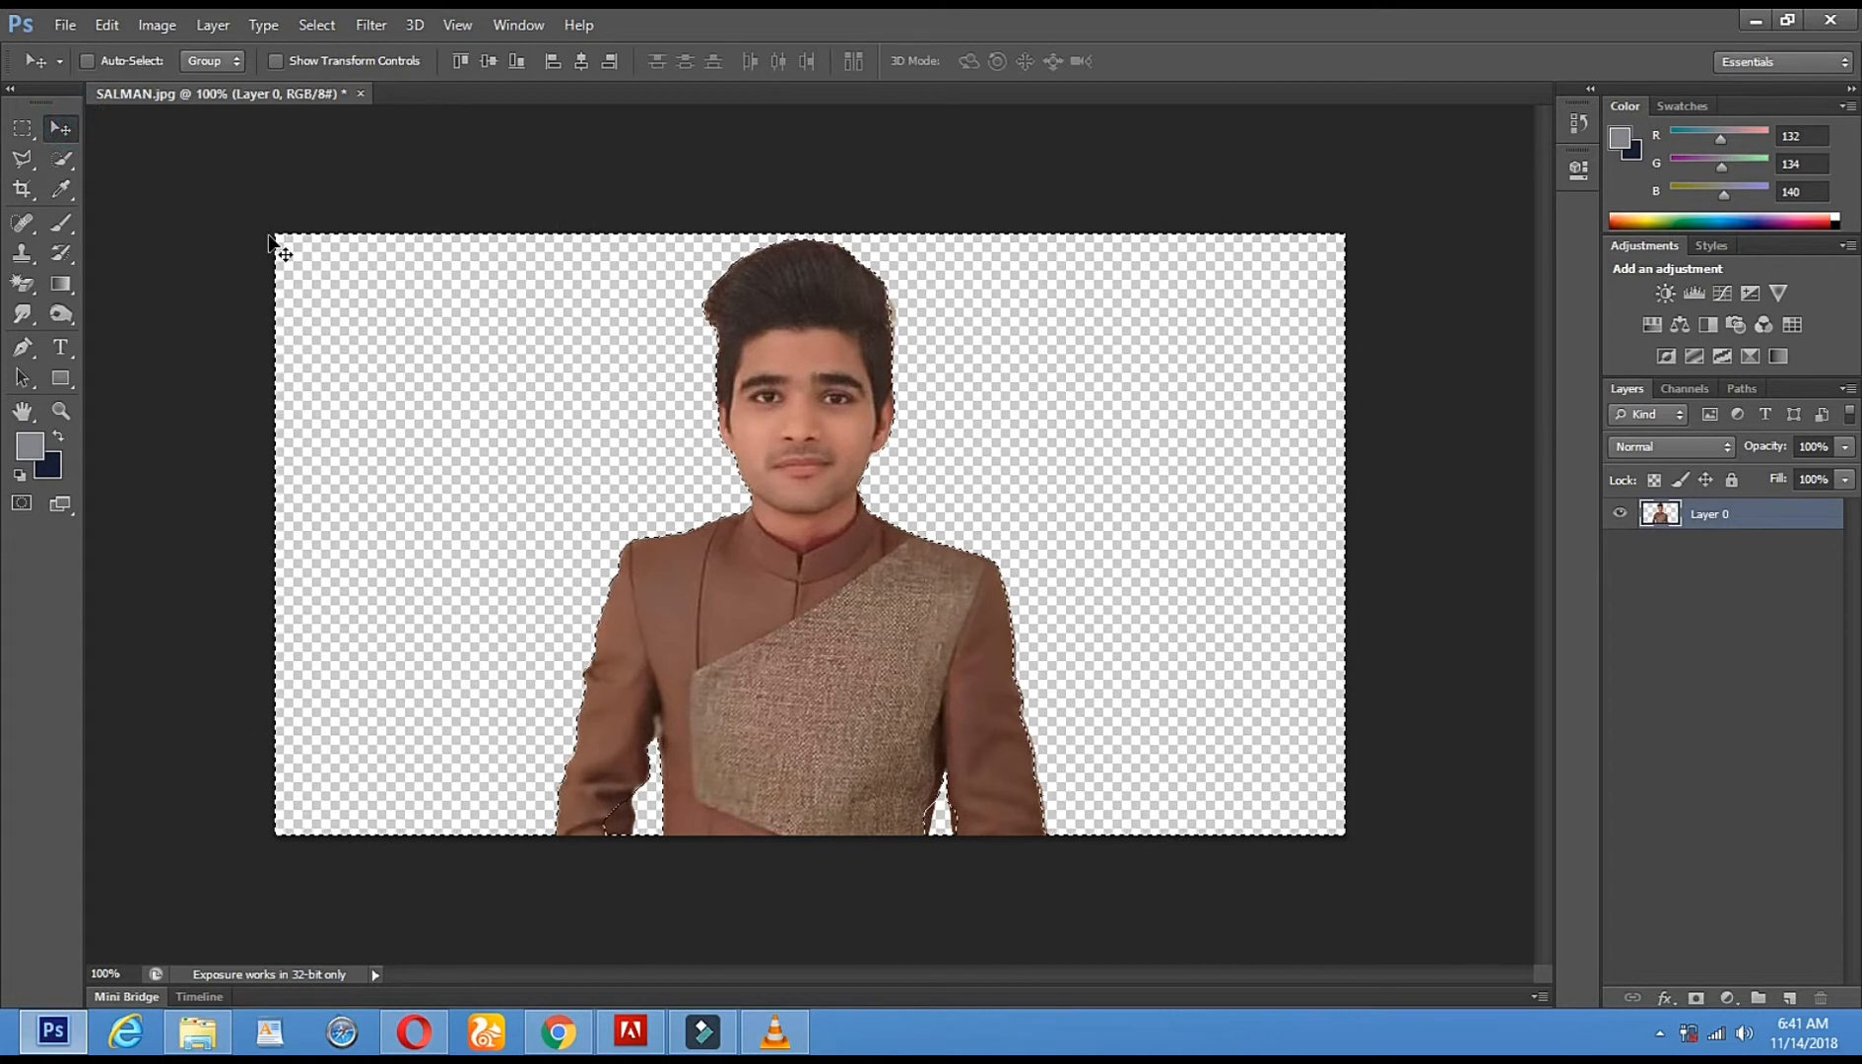
# - Enlarge the canvas by dragging the Crop Tool's top corners outward and applying the crop
pyautogui.click(24, 193)
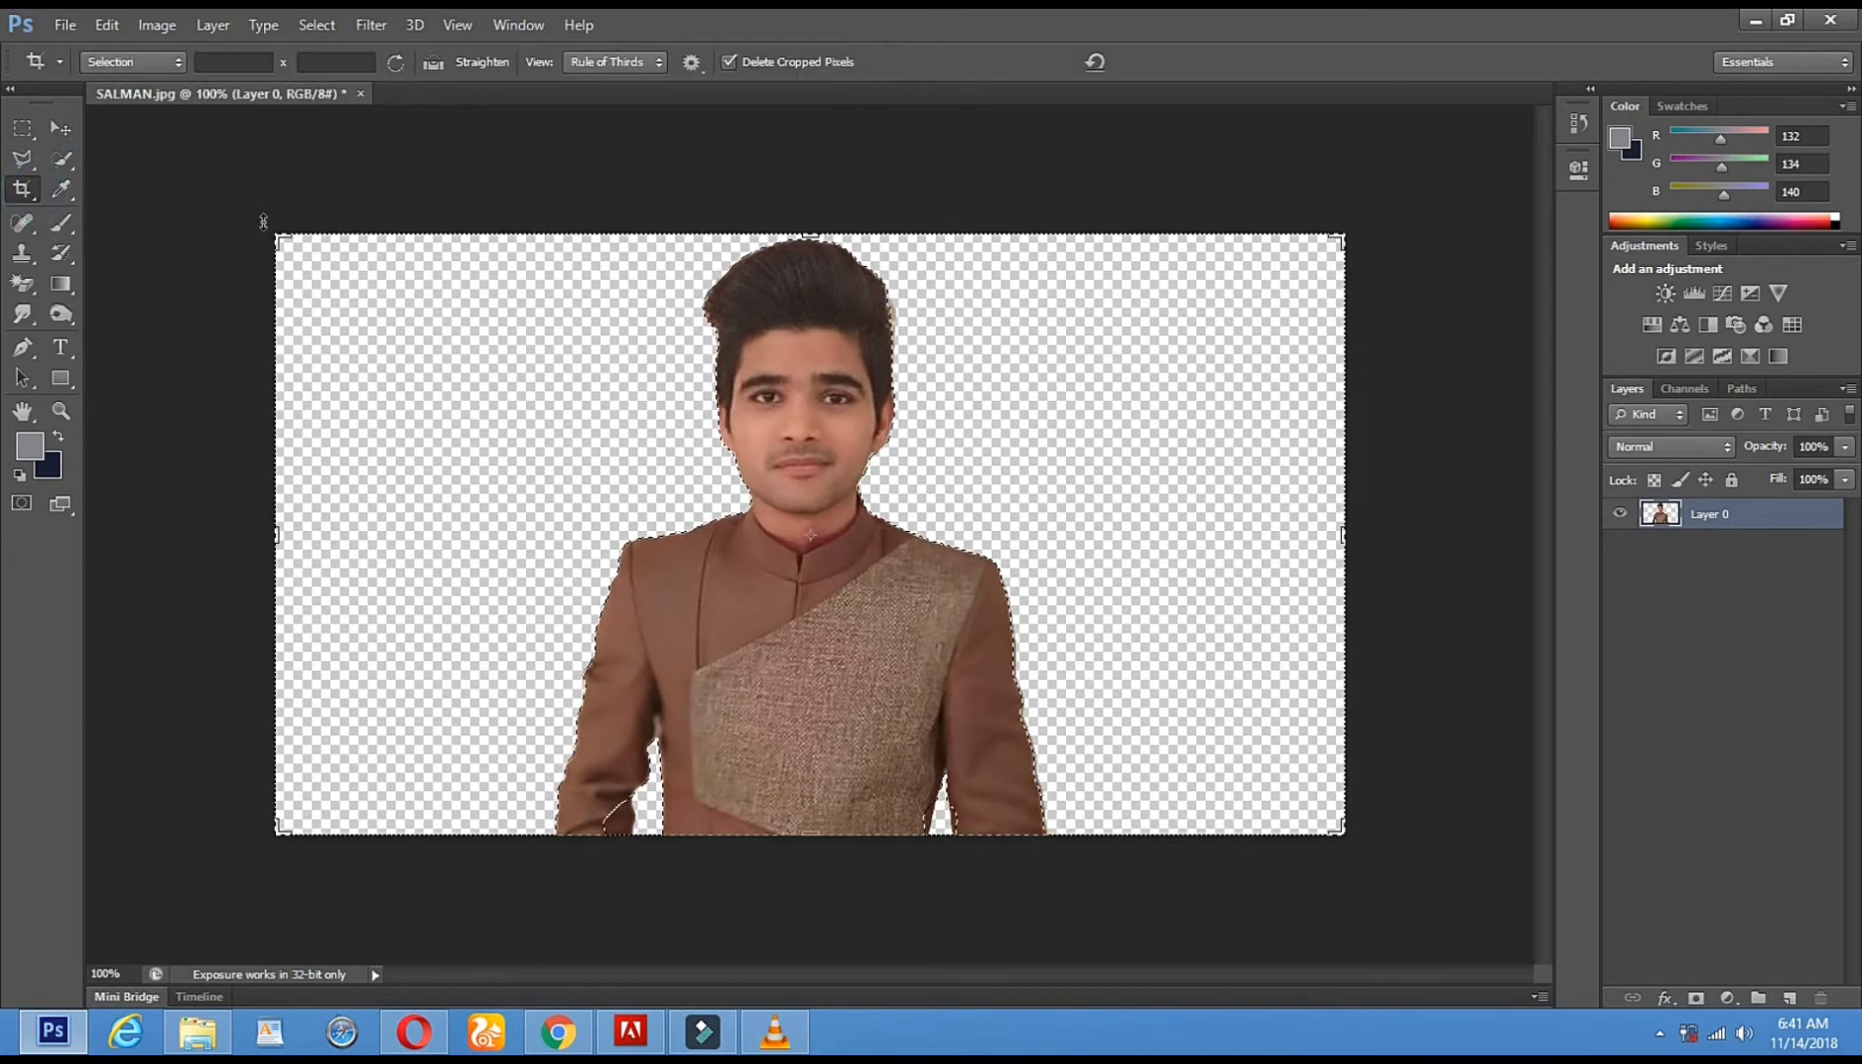
pyautogui.moveTo(272, 225); pyautogui.dragTo(230, 139)
pyautogui.moveTo(1384, 169); pyautogui.dragTo(1455, 141)
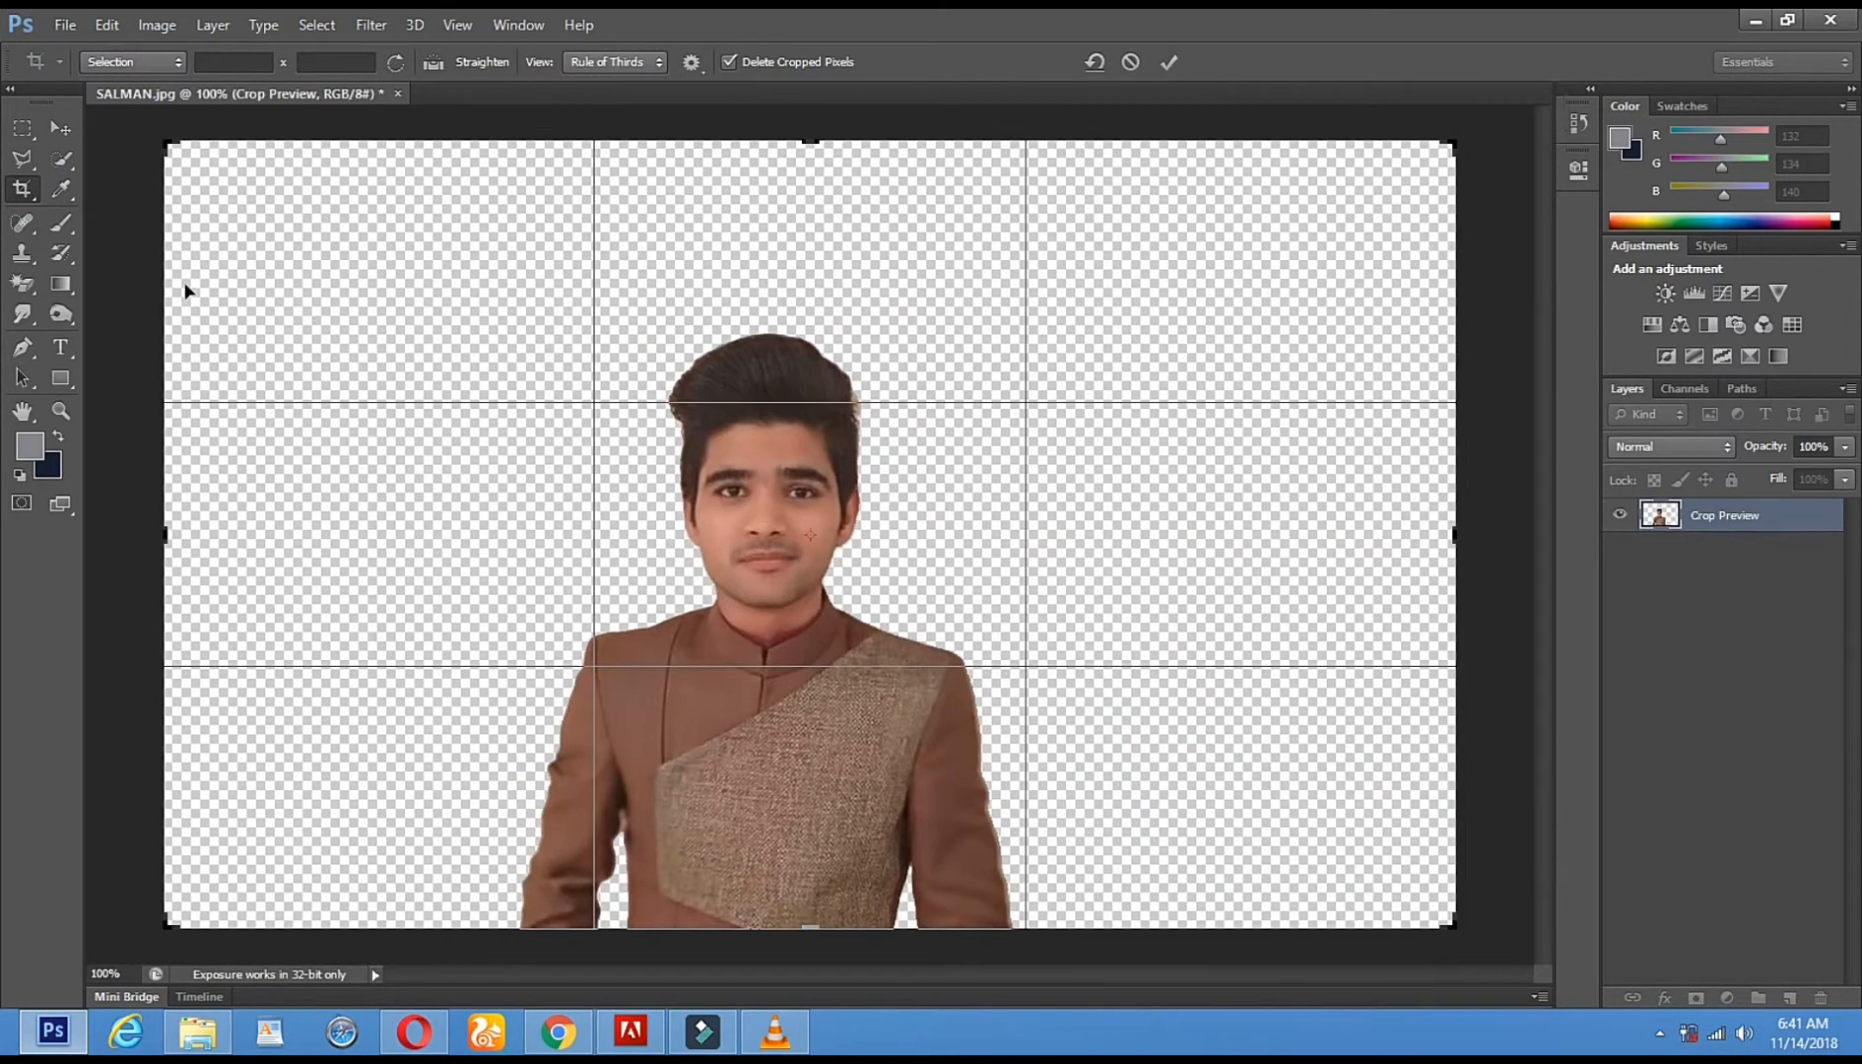
pyautogui.click(54, 412)
pyautogui.click(784, 407)
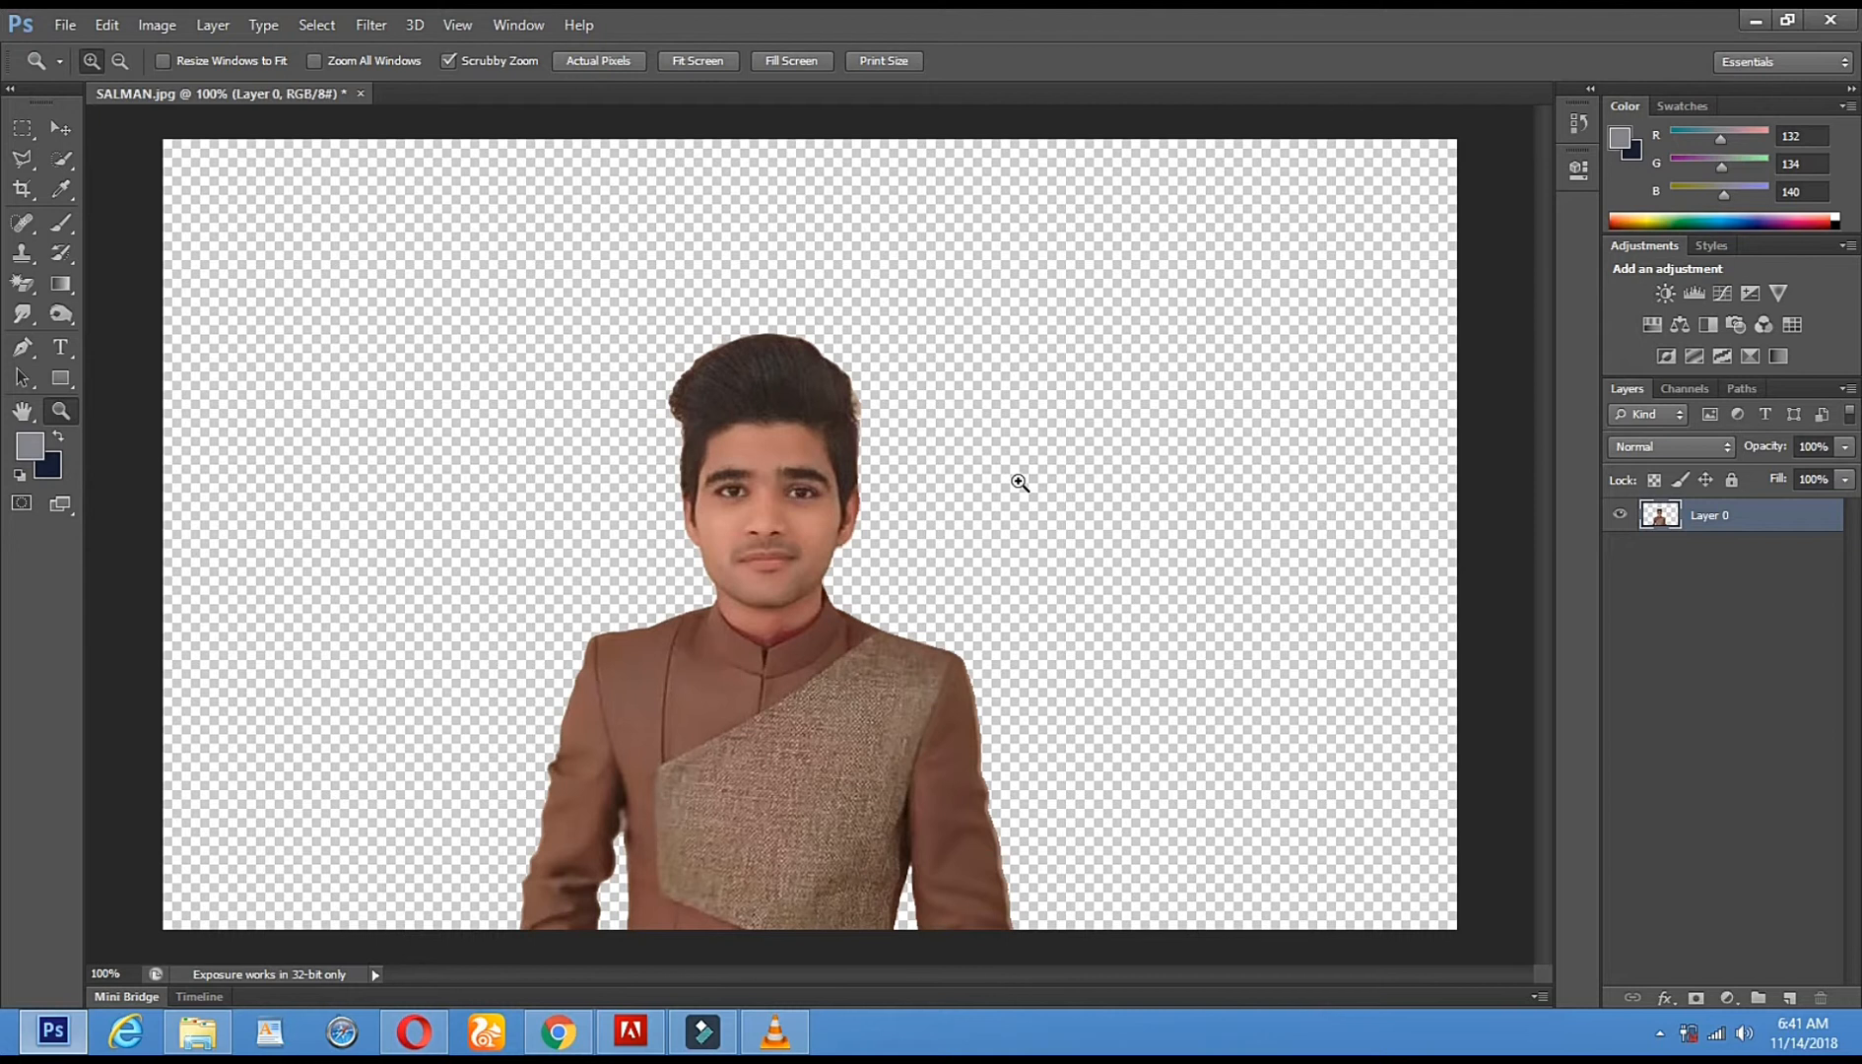
# - Zoom out to 66.7% and bring up the VLC media player window
pyautogui.keyDown('alt'); pyautogui.click(1020, 482); pyautogui.keyUp('alt')
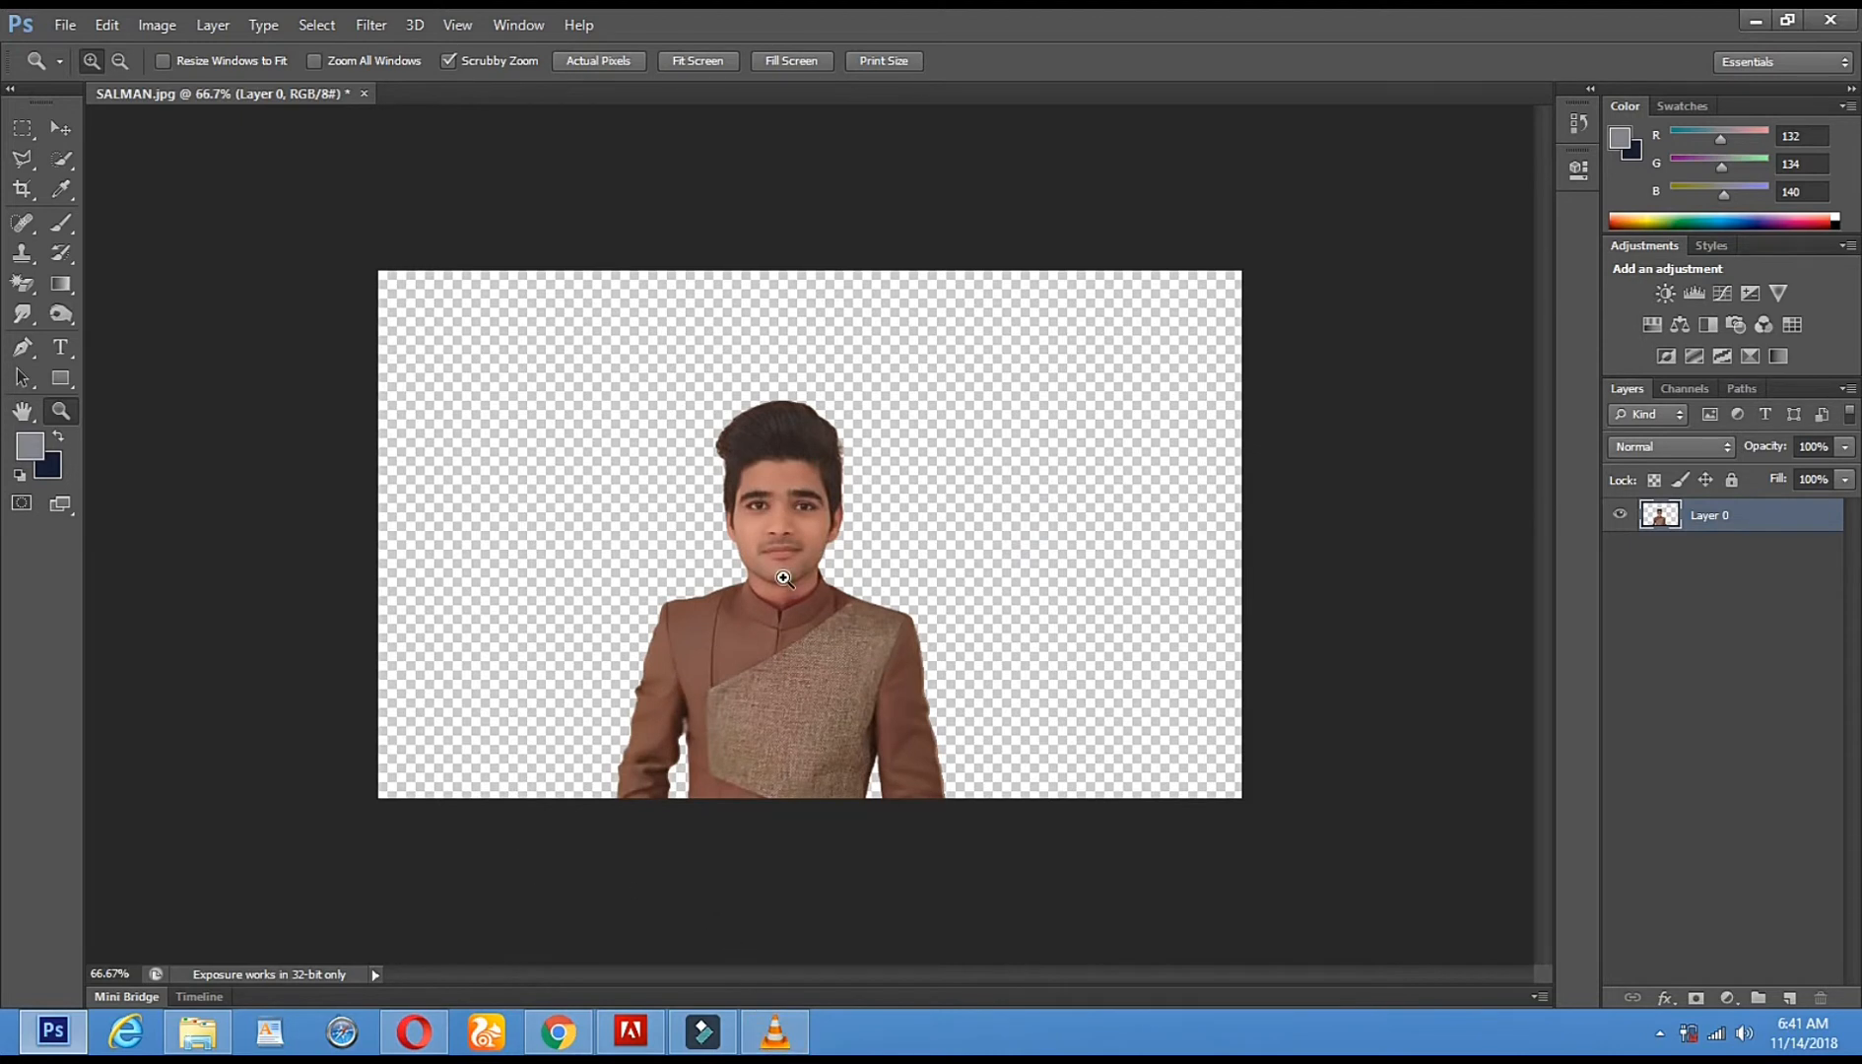
pyautogui.click(772, 1042)
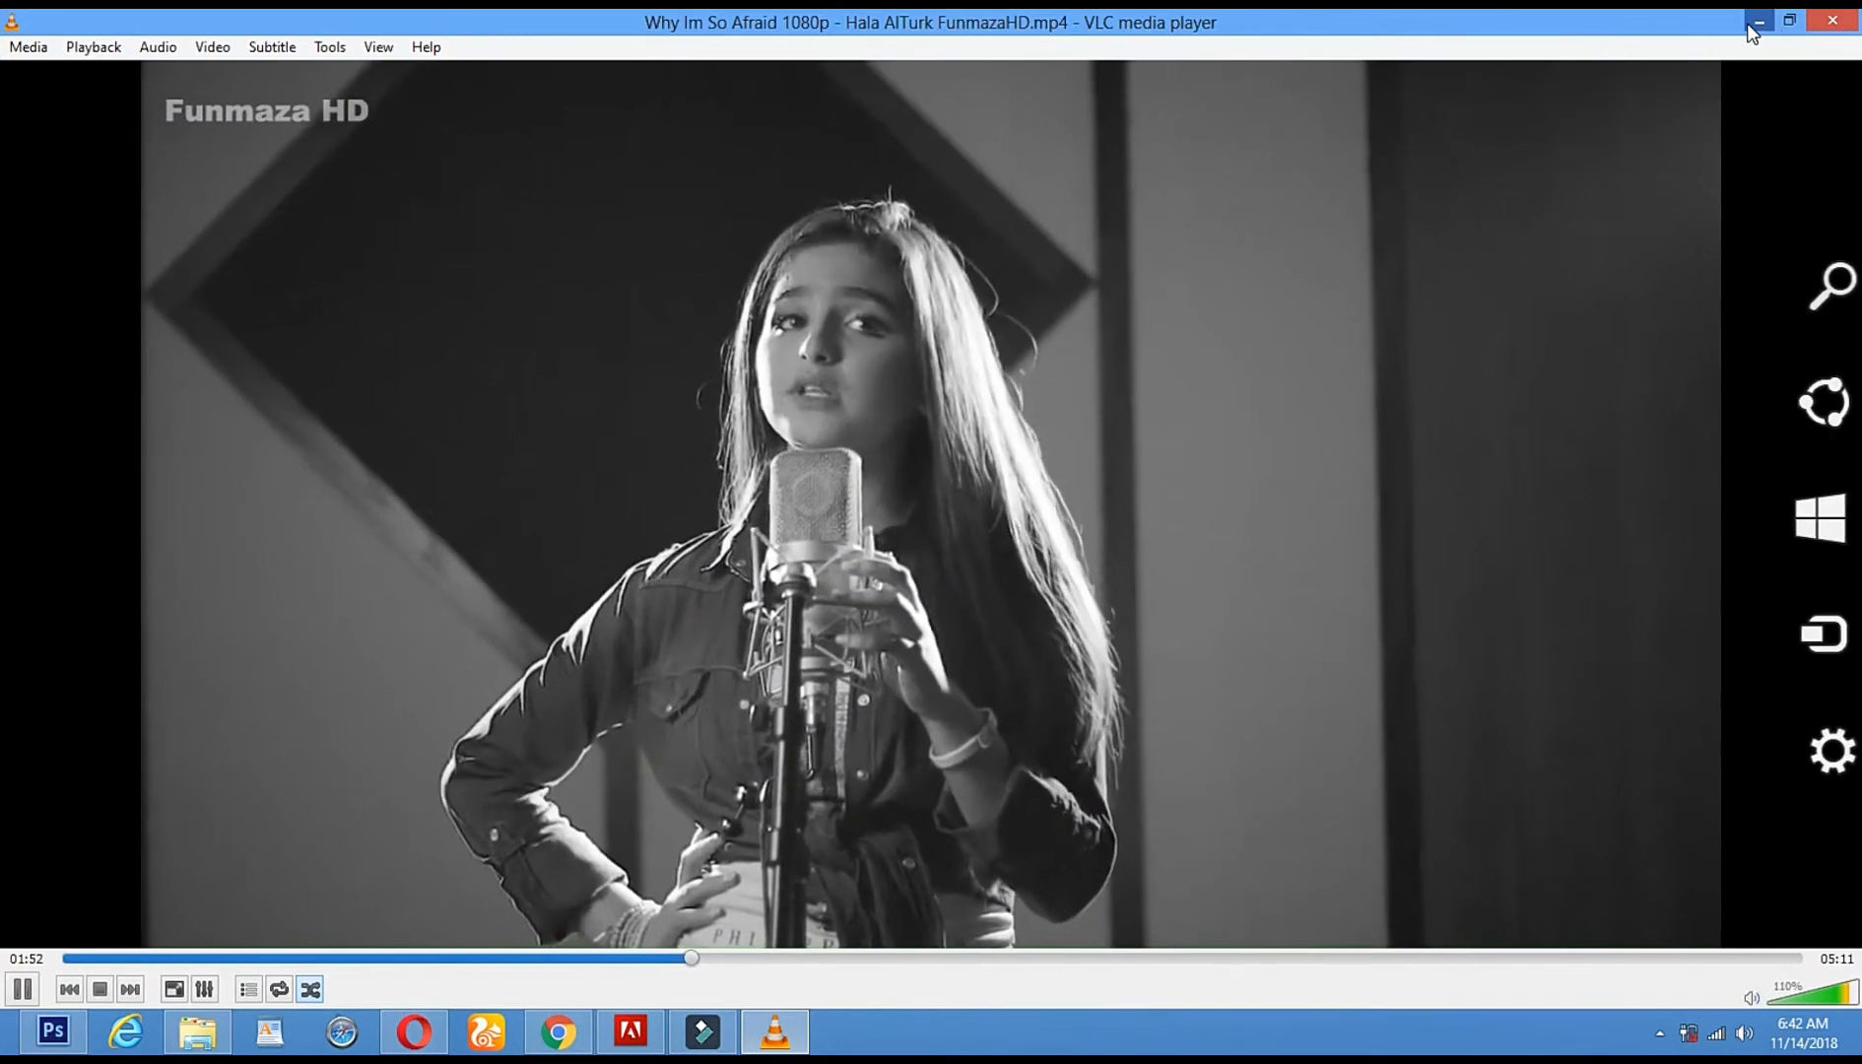
pyautogui.click(1752, 24)
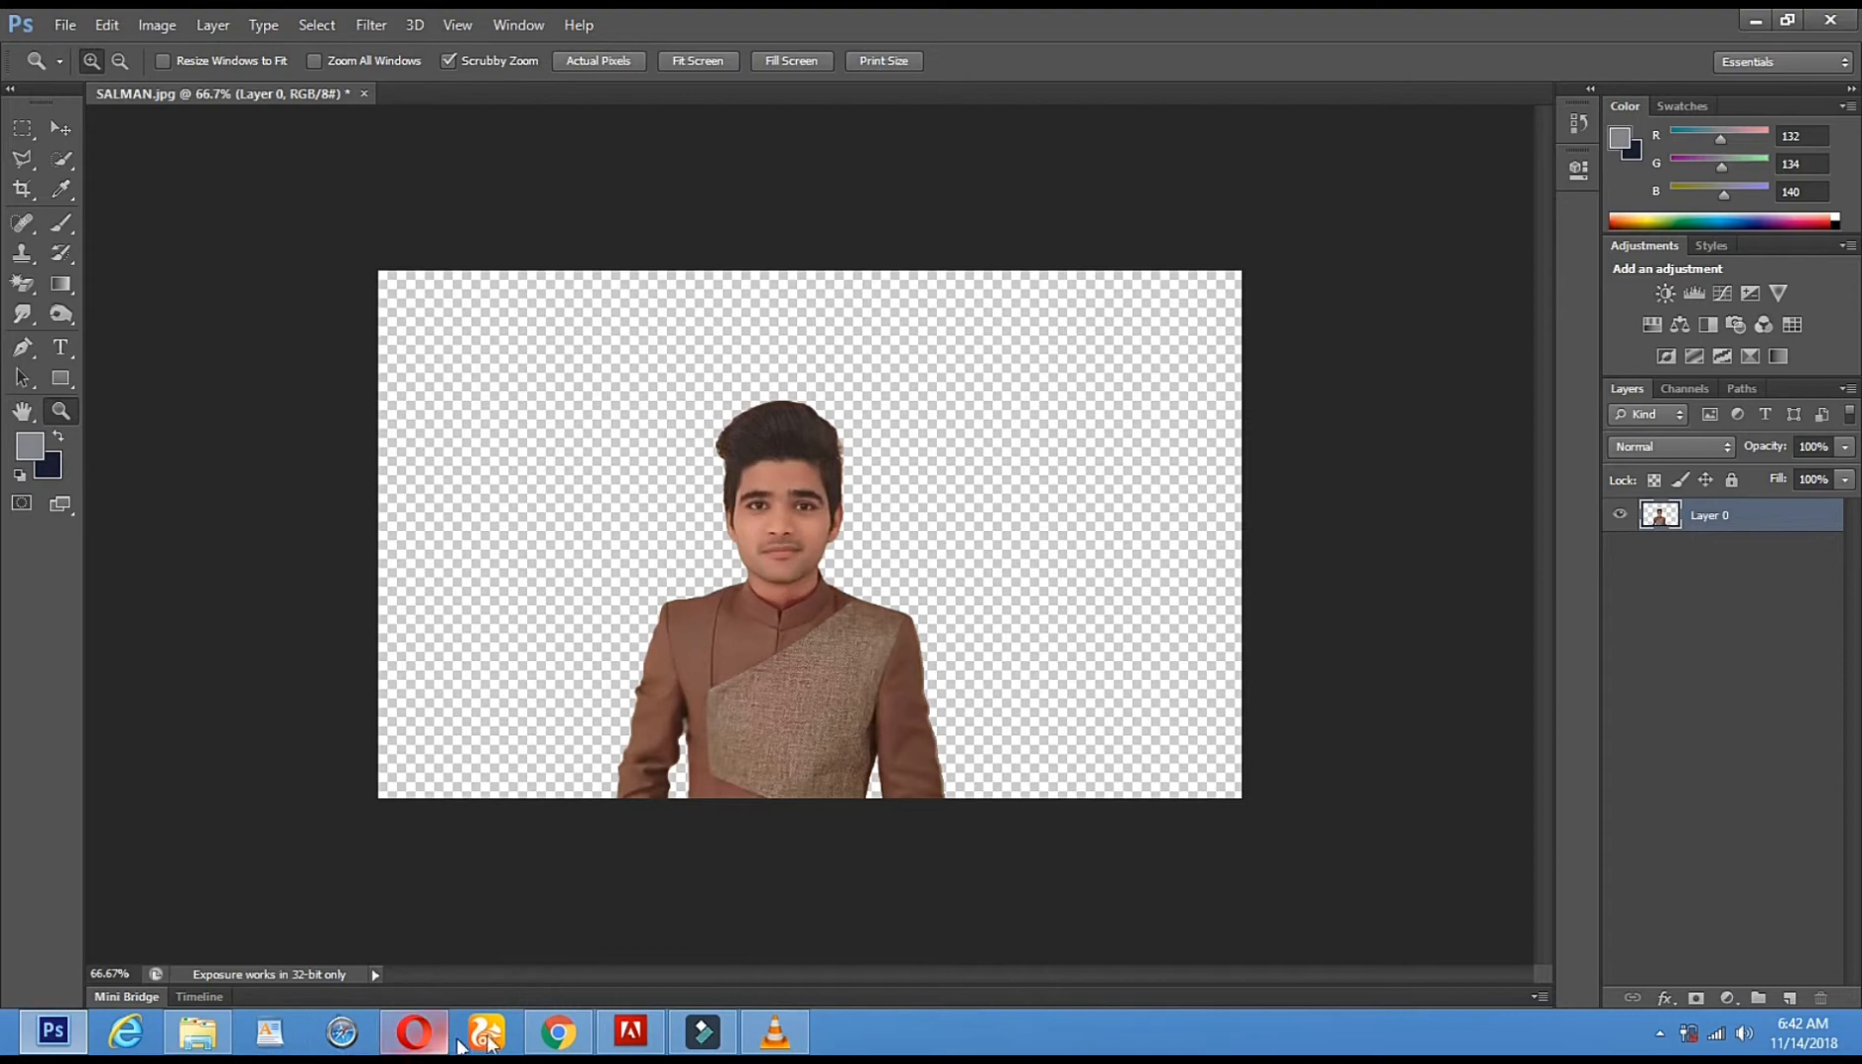
# - Scroll the Google Images nature wallpaper results and preview the green lakeside wallpaper
pyautogui.click(558, 1032)
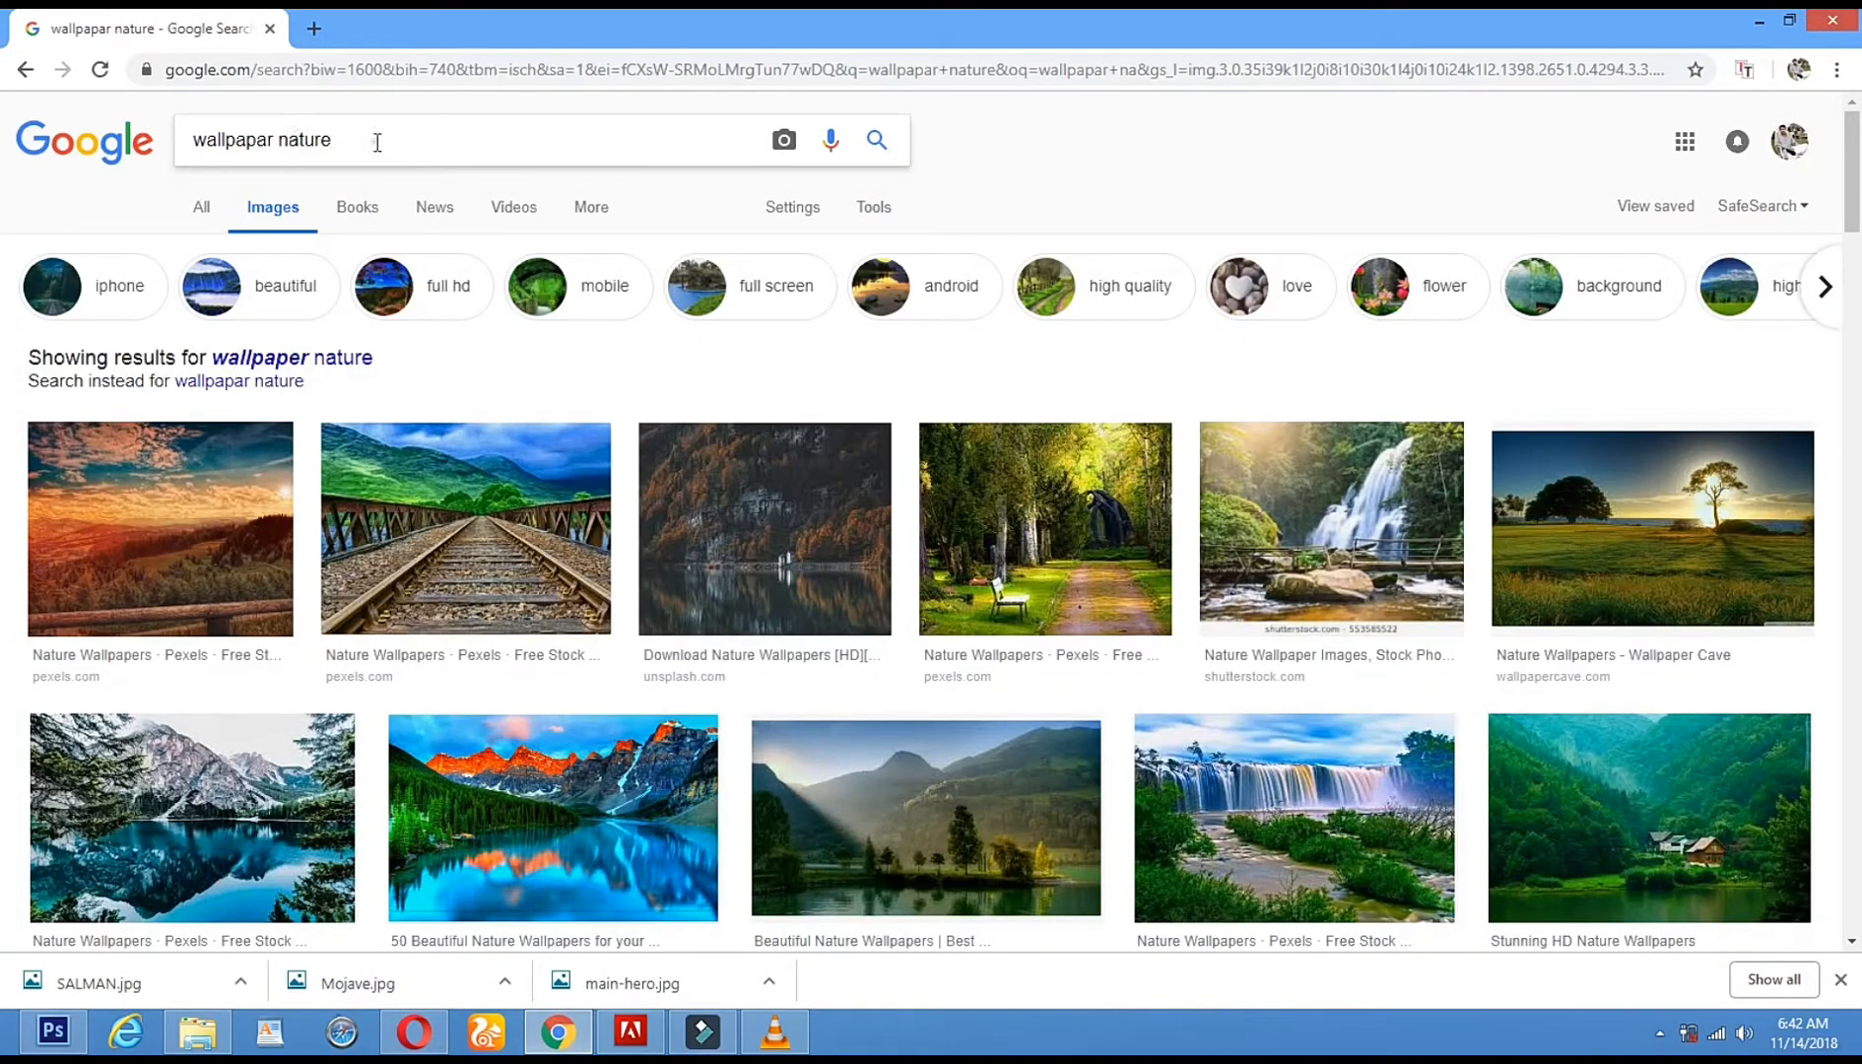
pyautogui.moveTo(216, 143); pyautogui.dragTo(199, 145)
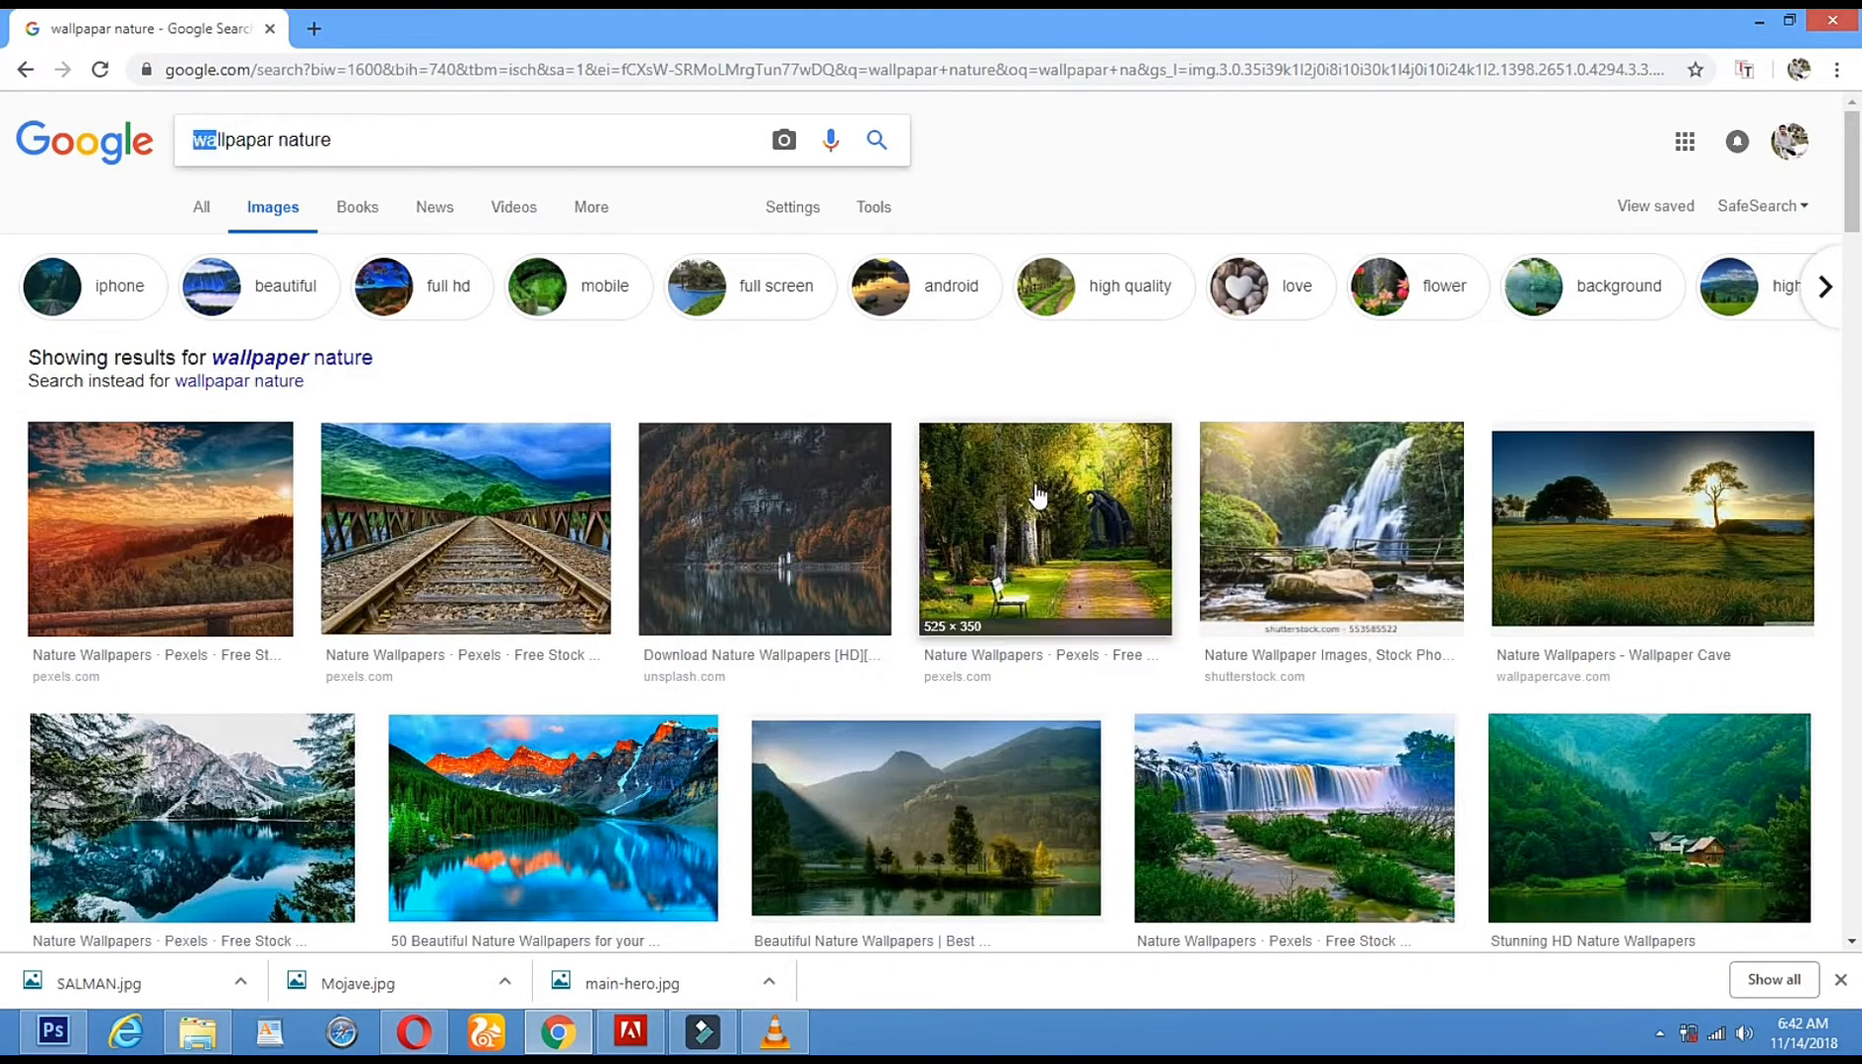
pyautogui.scroll(-10, 997, 555)
pyautogui.scroll(-10, 995, 555)
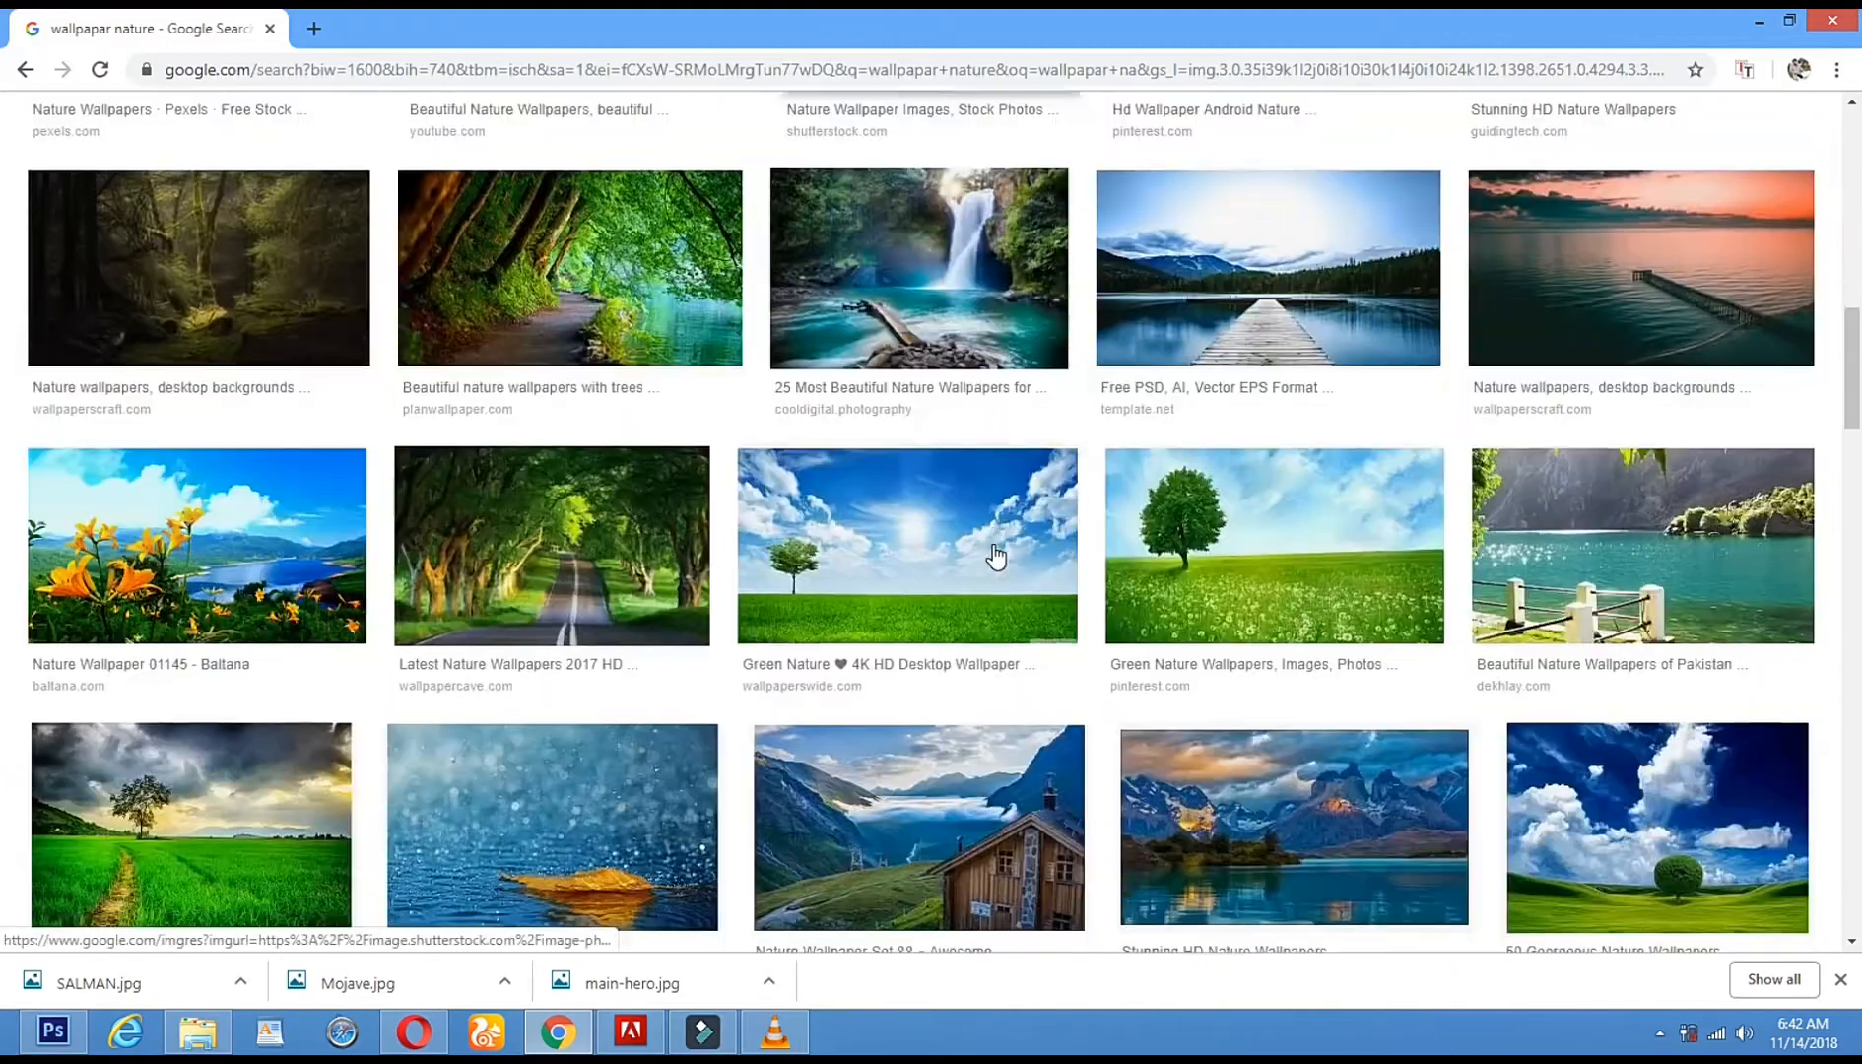
pyautogui.scroll(-10, 1017, 492)
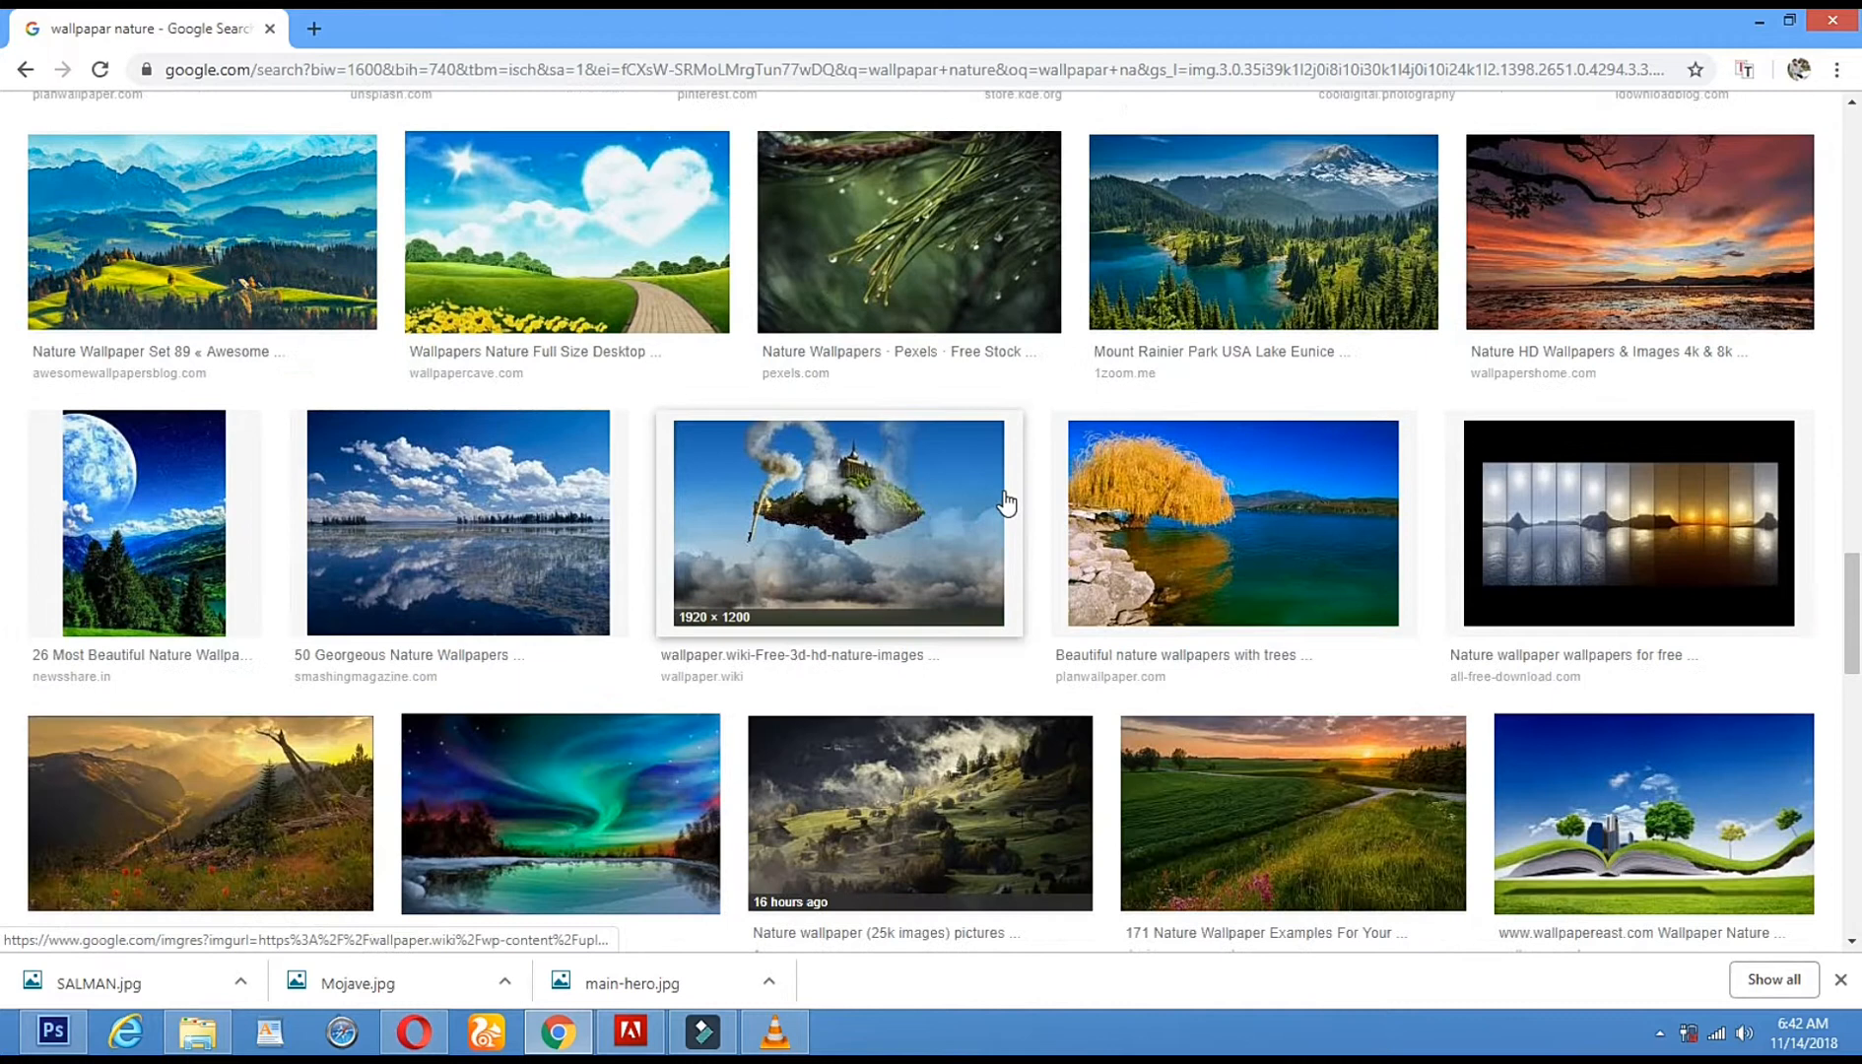
pyautogui.scroll(-5, 1018, 493)
pyautogui.scroll(-1, 1006, 504)
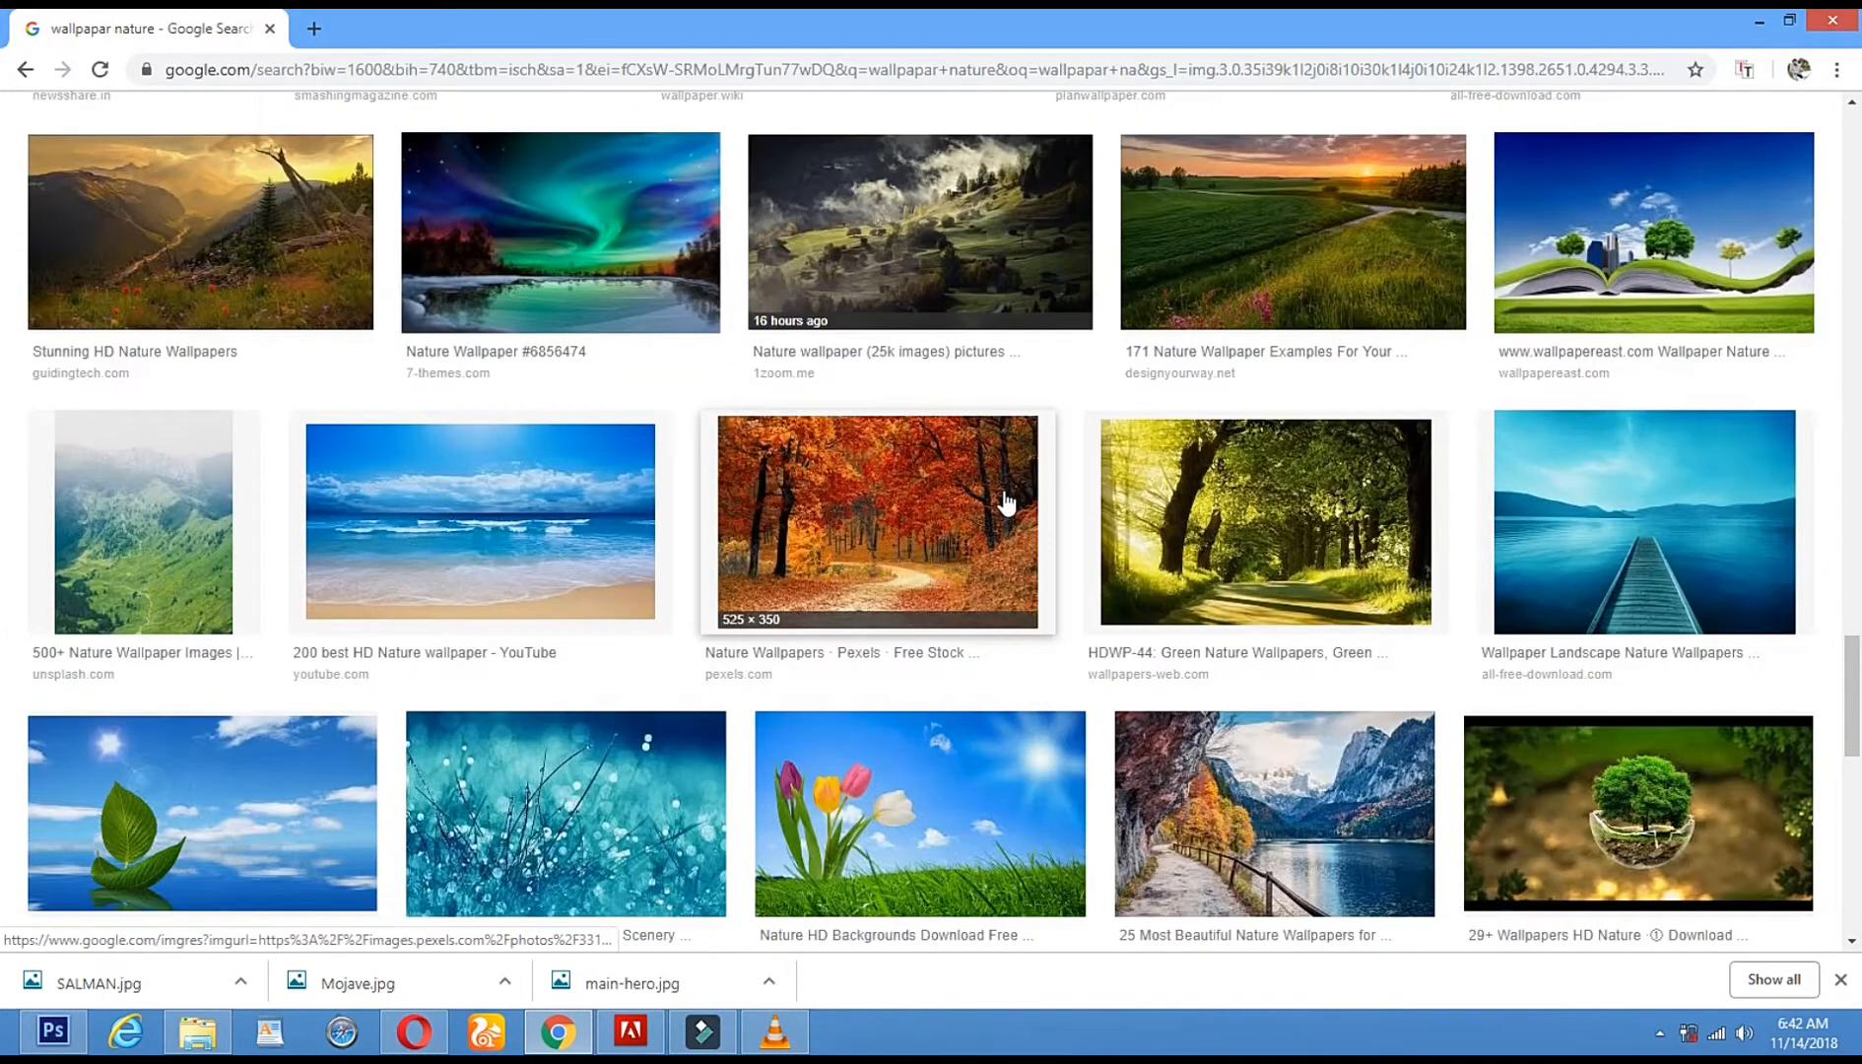
pyautogui.scroll(-1, 1006, 503)
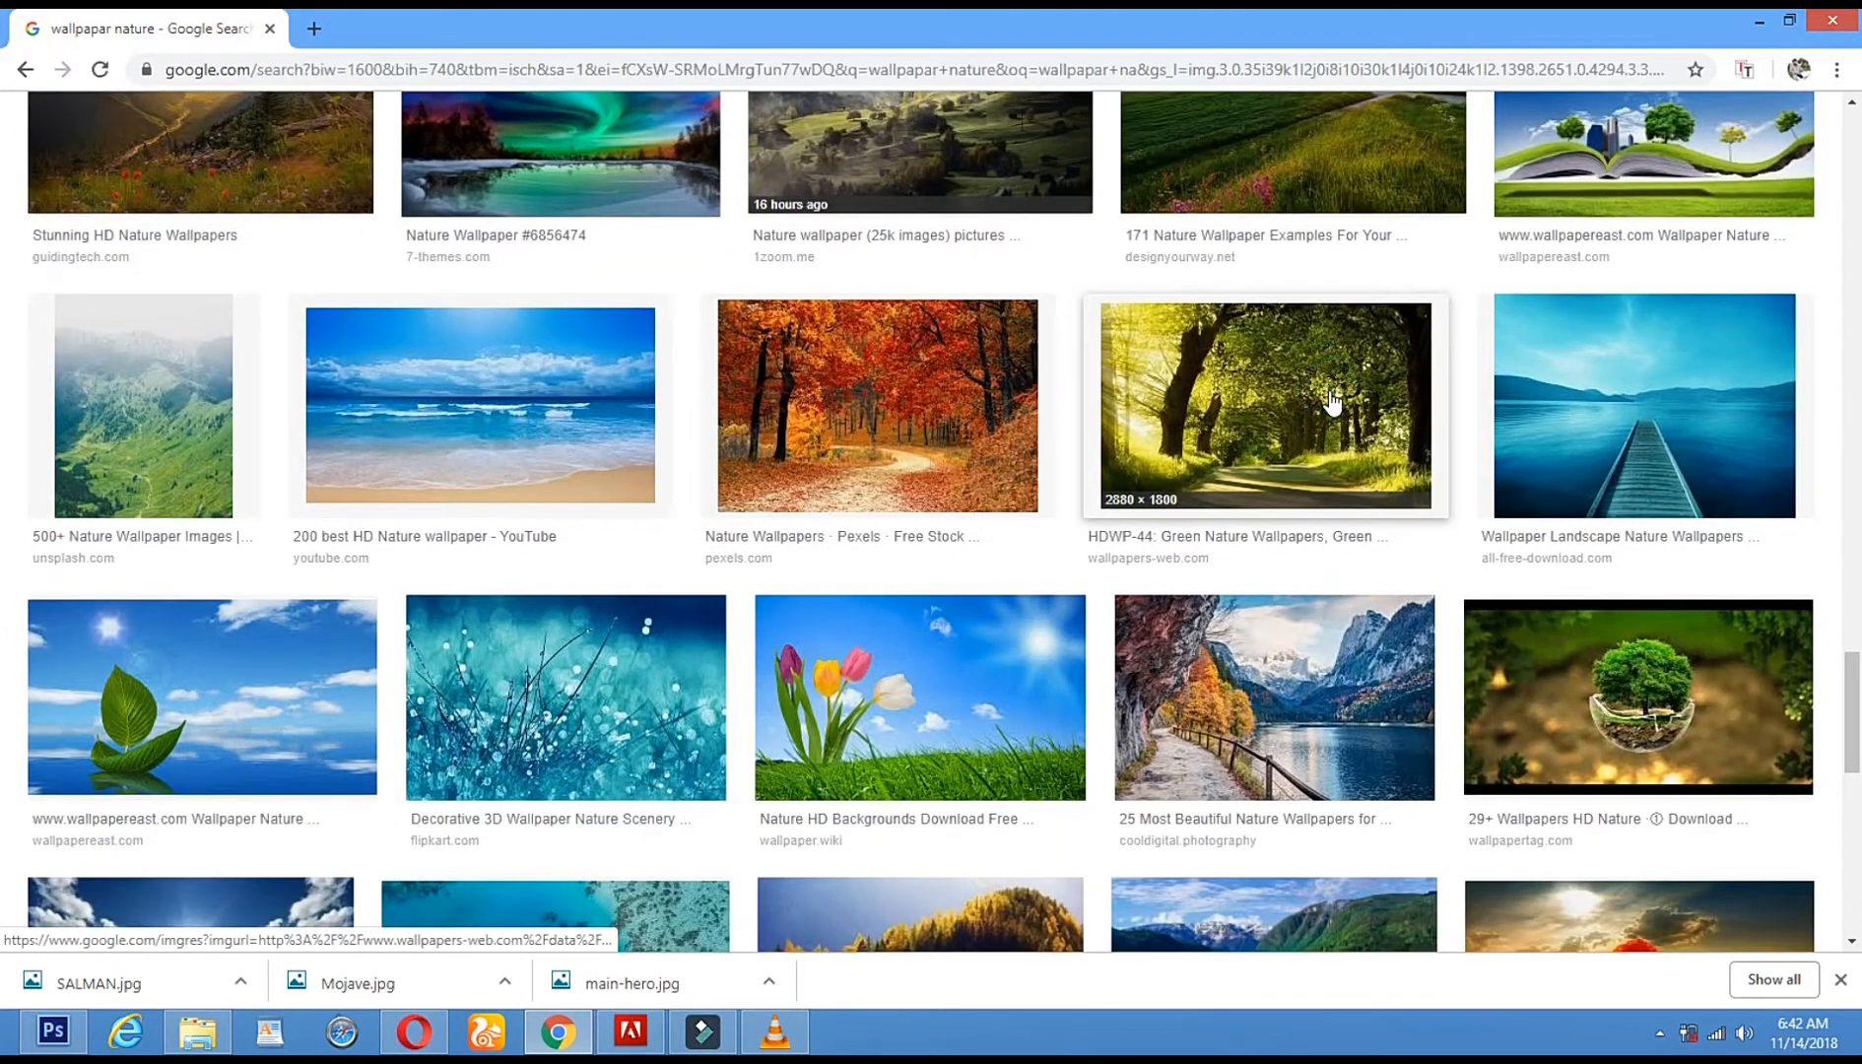
pyautogui.click(1330, 399)
pyautogui.scroll(-8, 1184, 512)
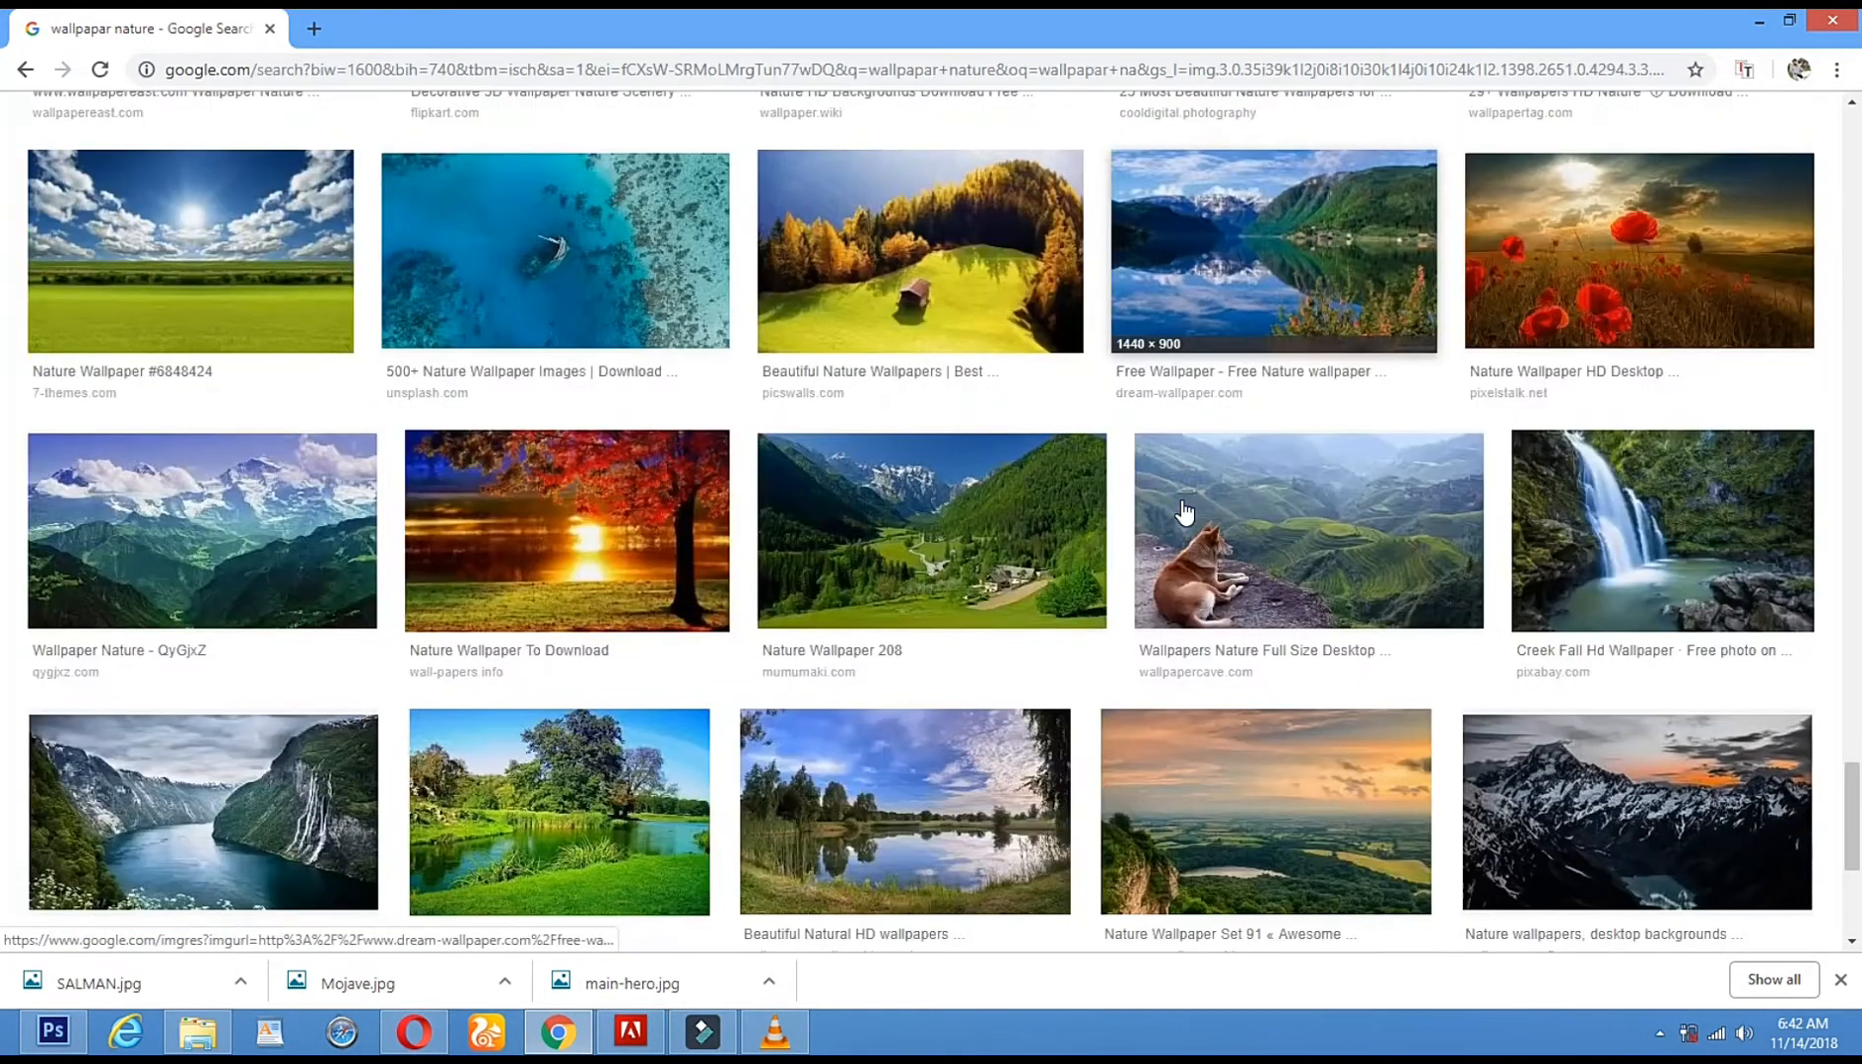
pyautogui.scroll(-2, 1184, 513)
pyautogui.click(549, 596)
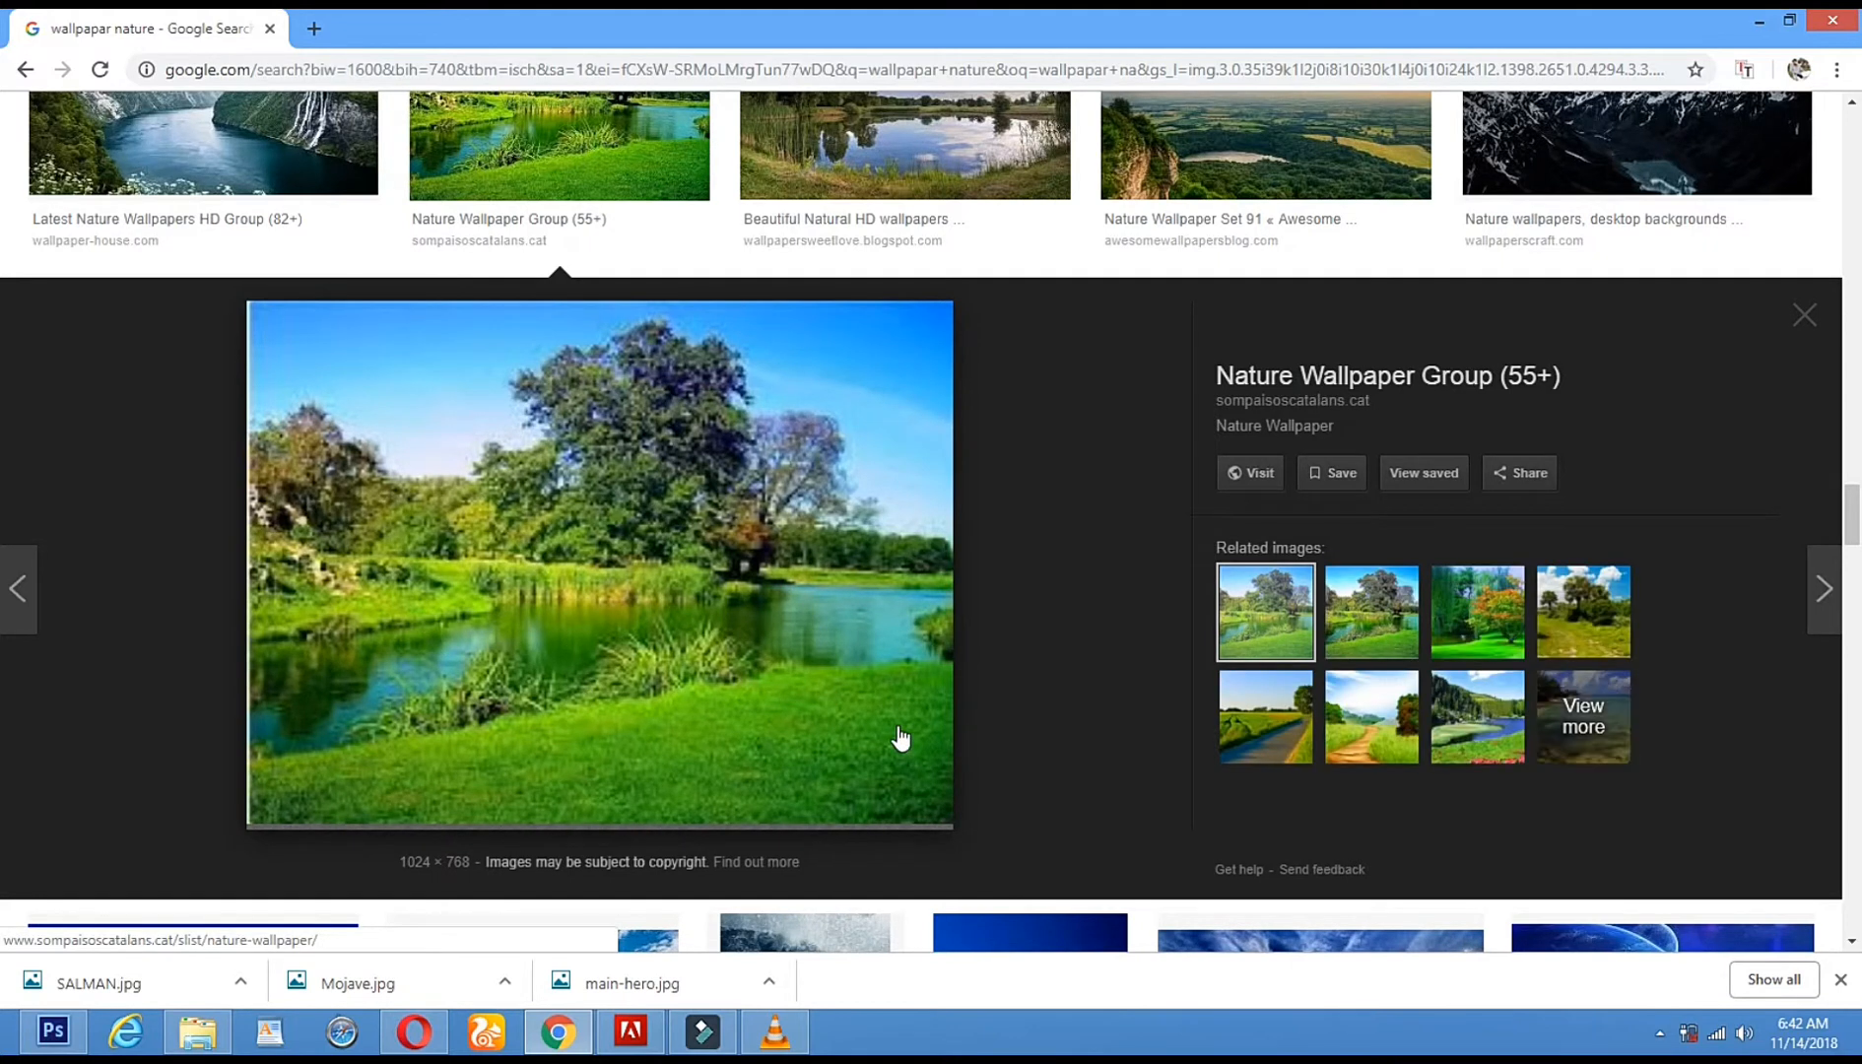
# - Save the previewed lake image as nature-wallpaper.jpg
pyautogui.rightClick(337, 410)
pyautogui.click(424, 619)
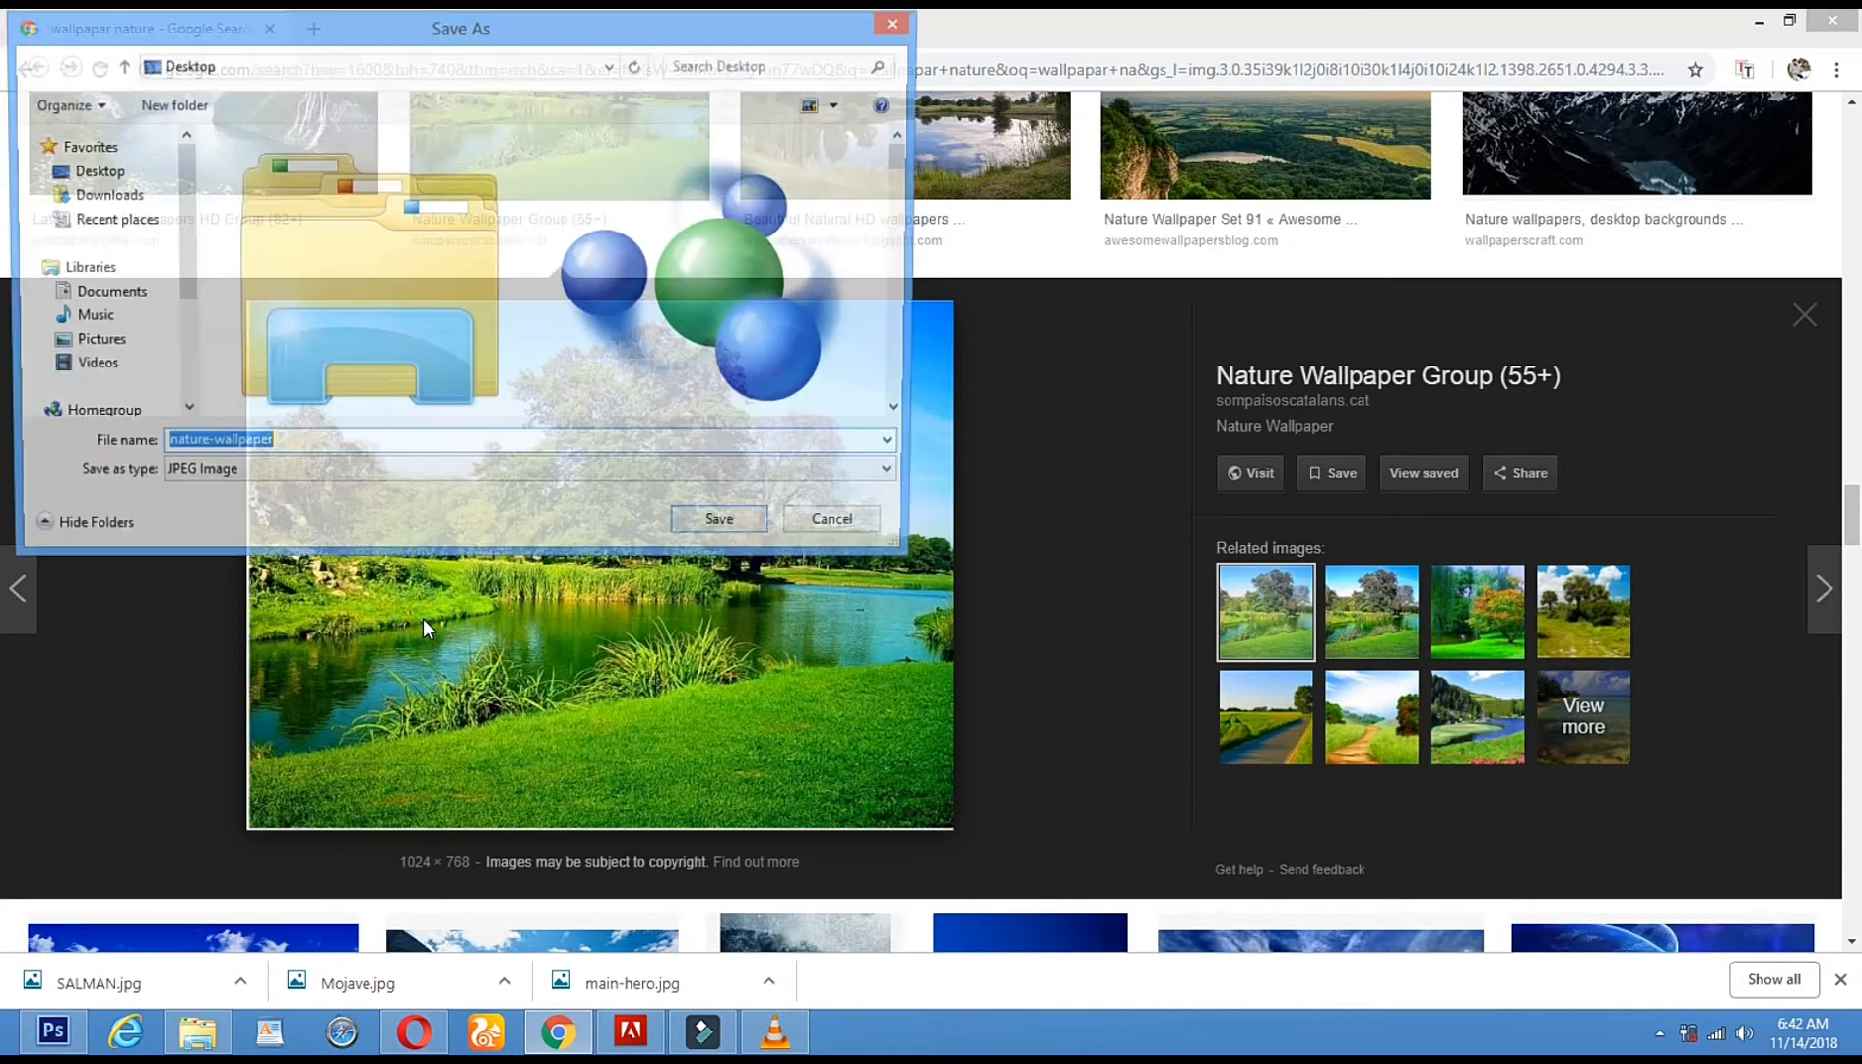
pyautogui.click(727, 529)
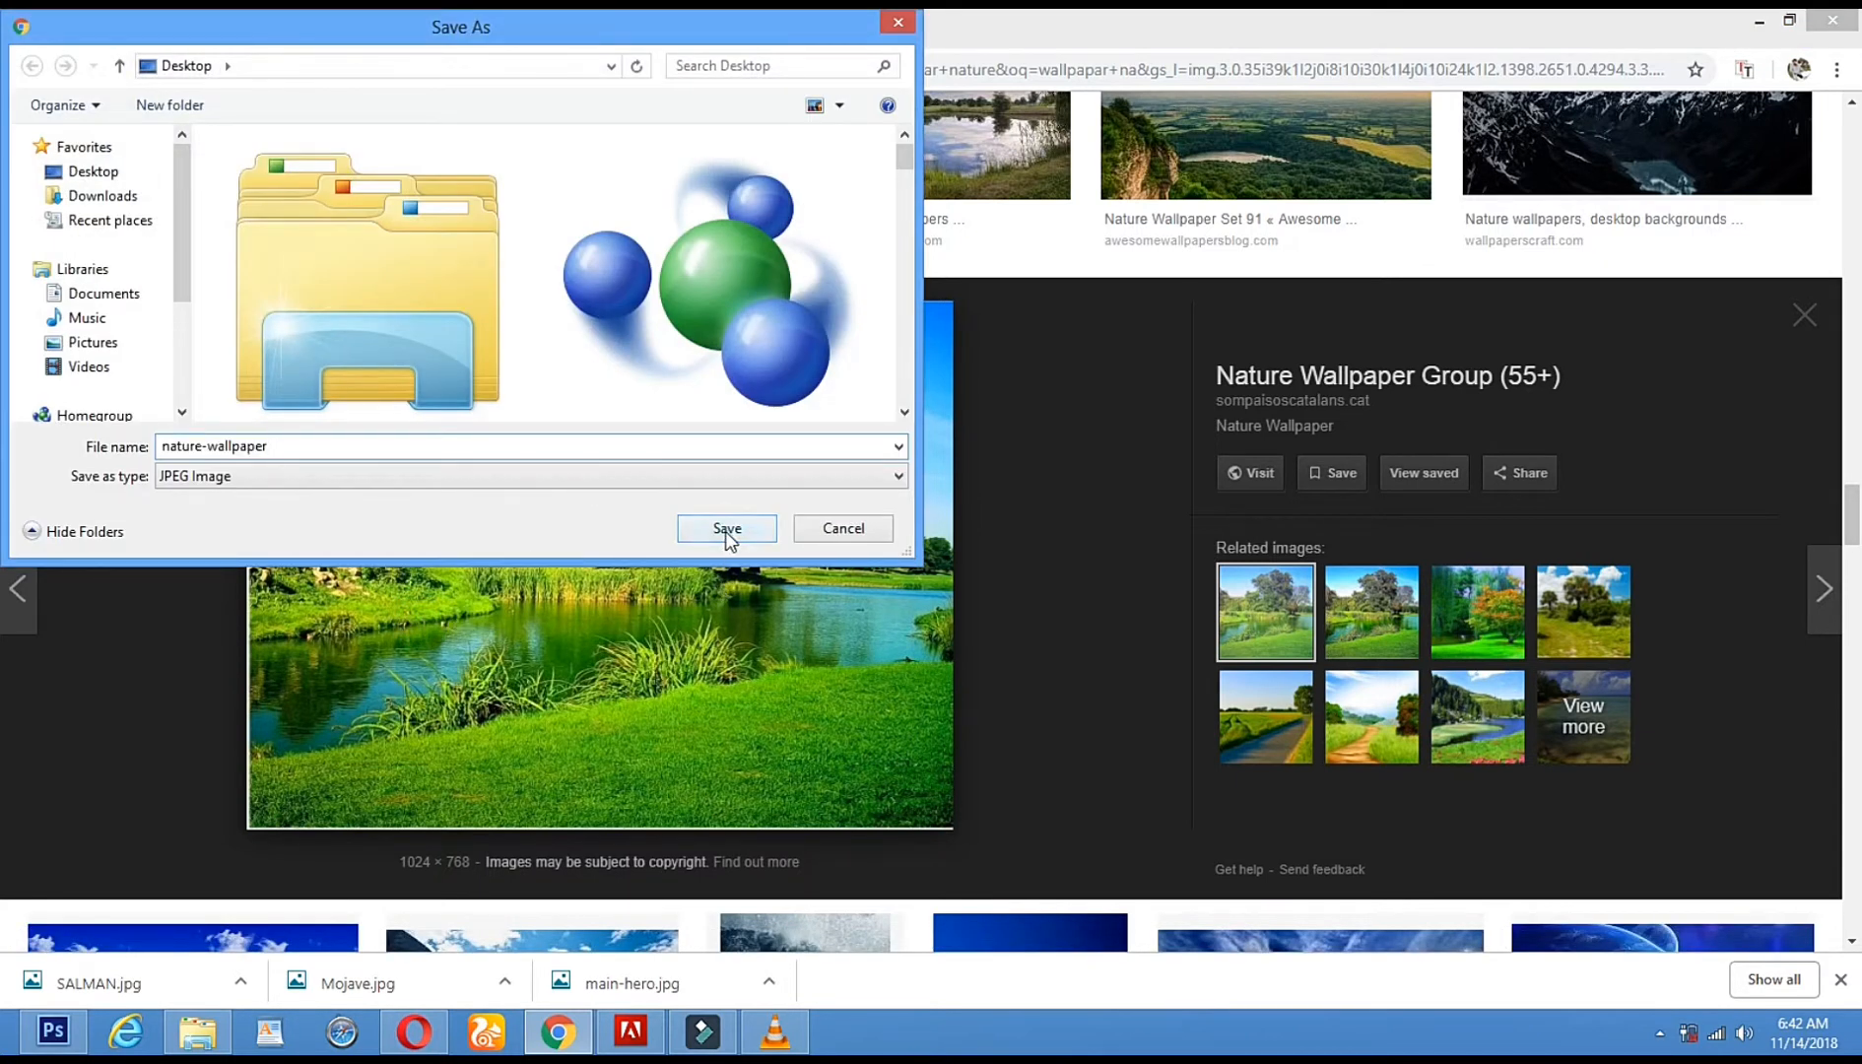
pyautogui.click(53, 1030)
# - Open nature-wallpaper.jpg from the Desktop as a second document
pyautogui.click(67, 24)
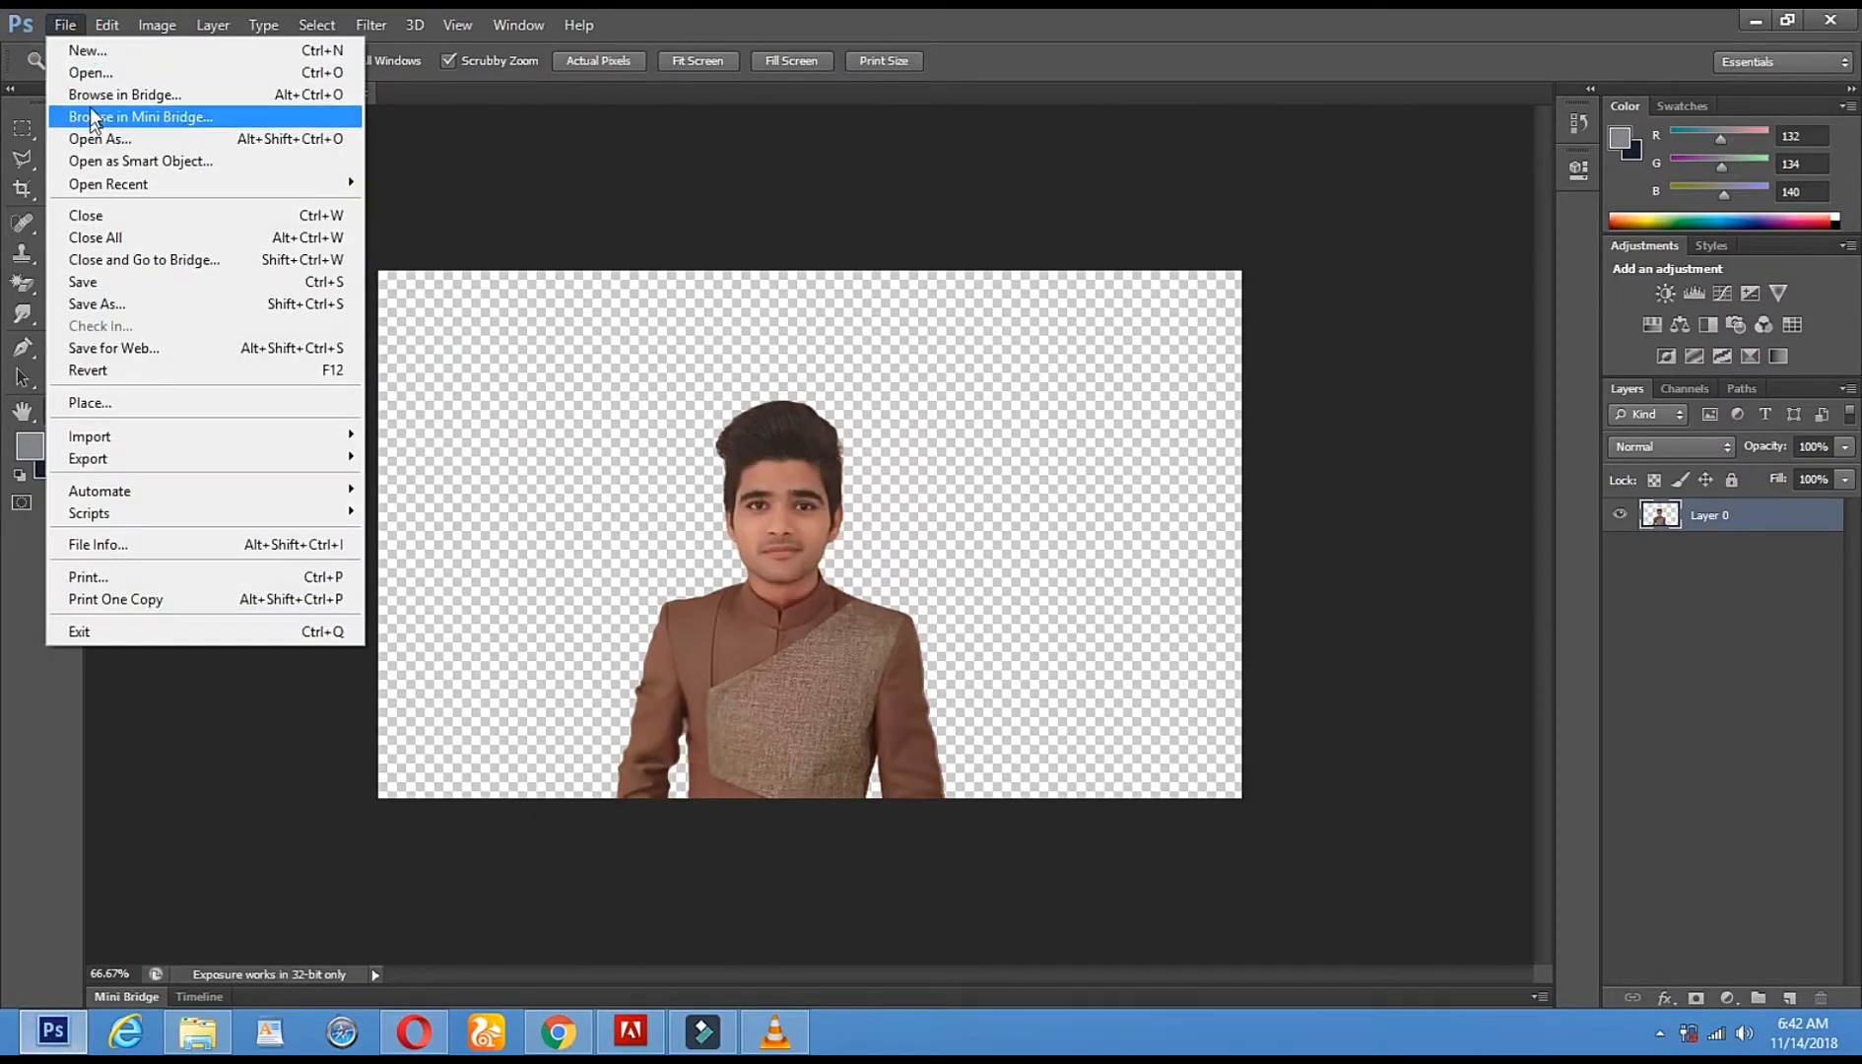
pyautogui.click(159, 74)
pyautogui.doubleClick(746, 566)
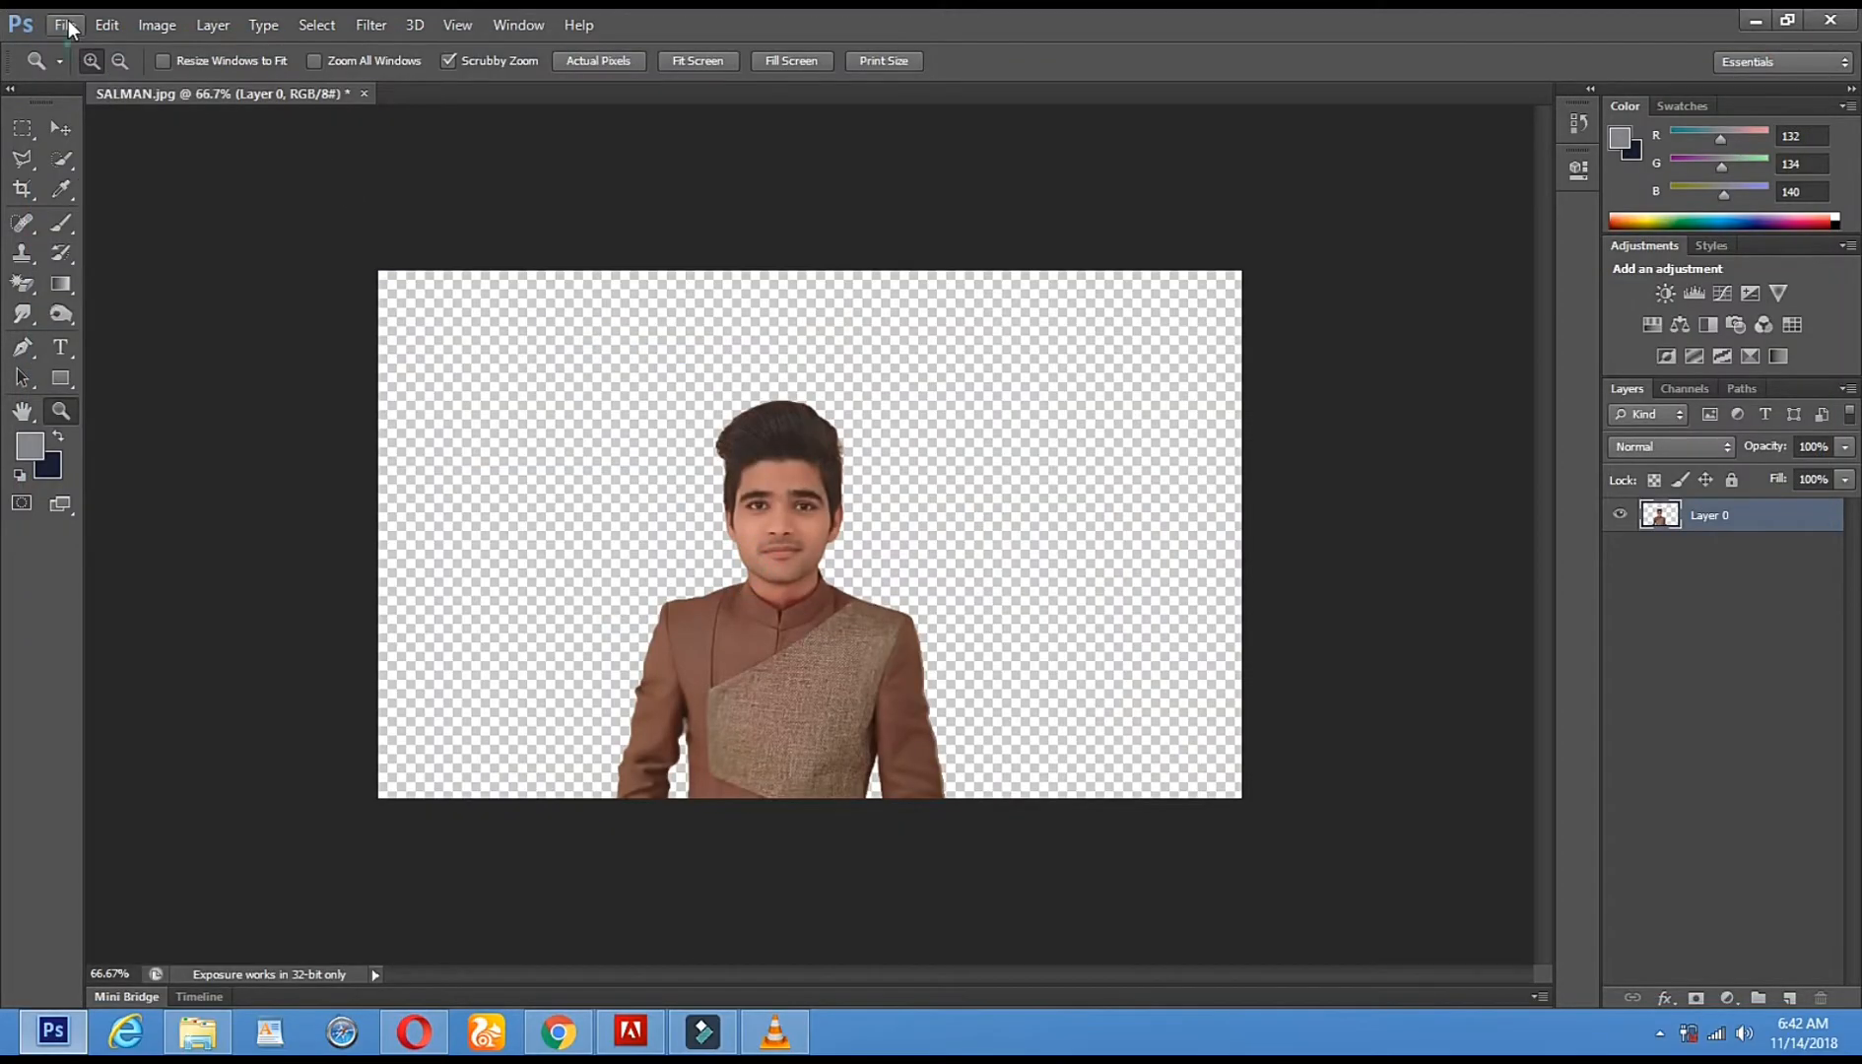
pyautogui.click(69, 27)
pyautogui.click(146, 71)
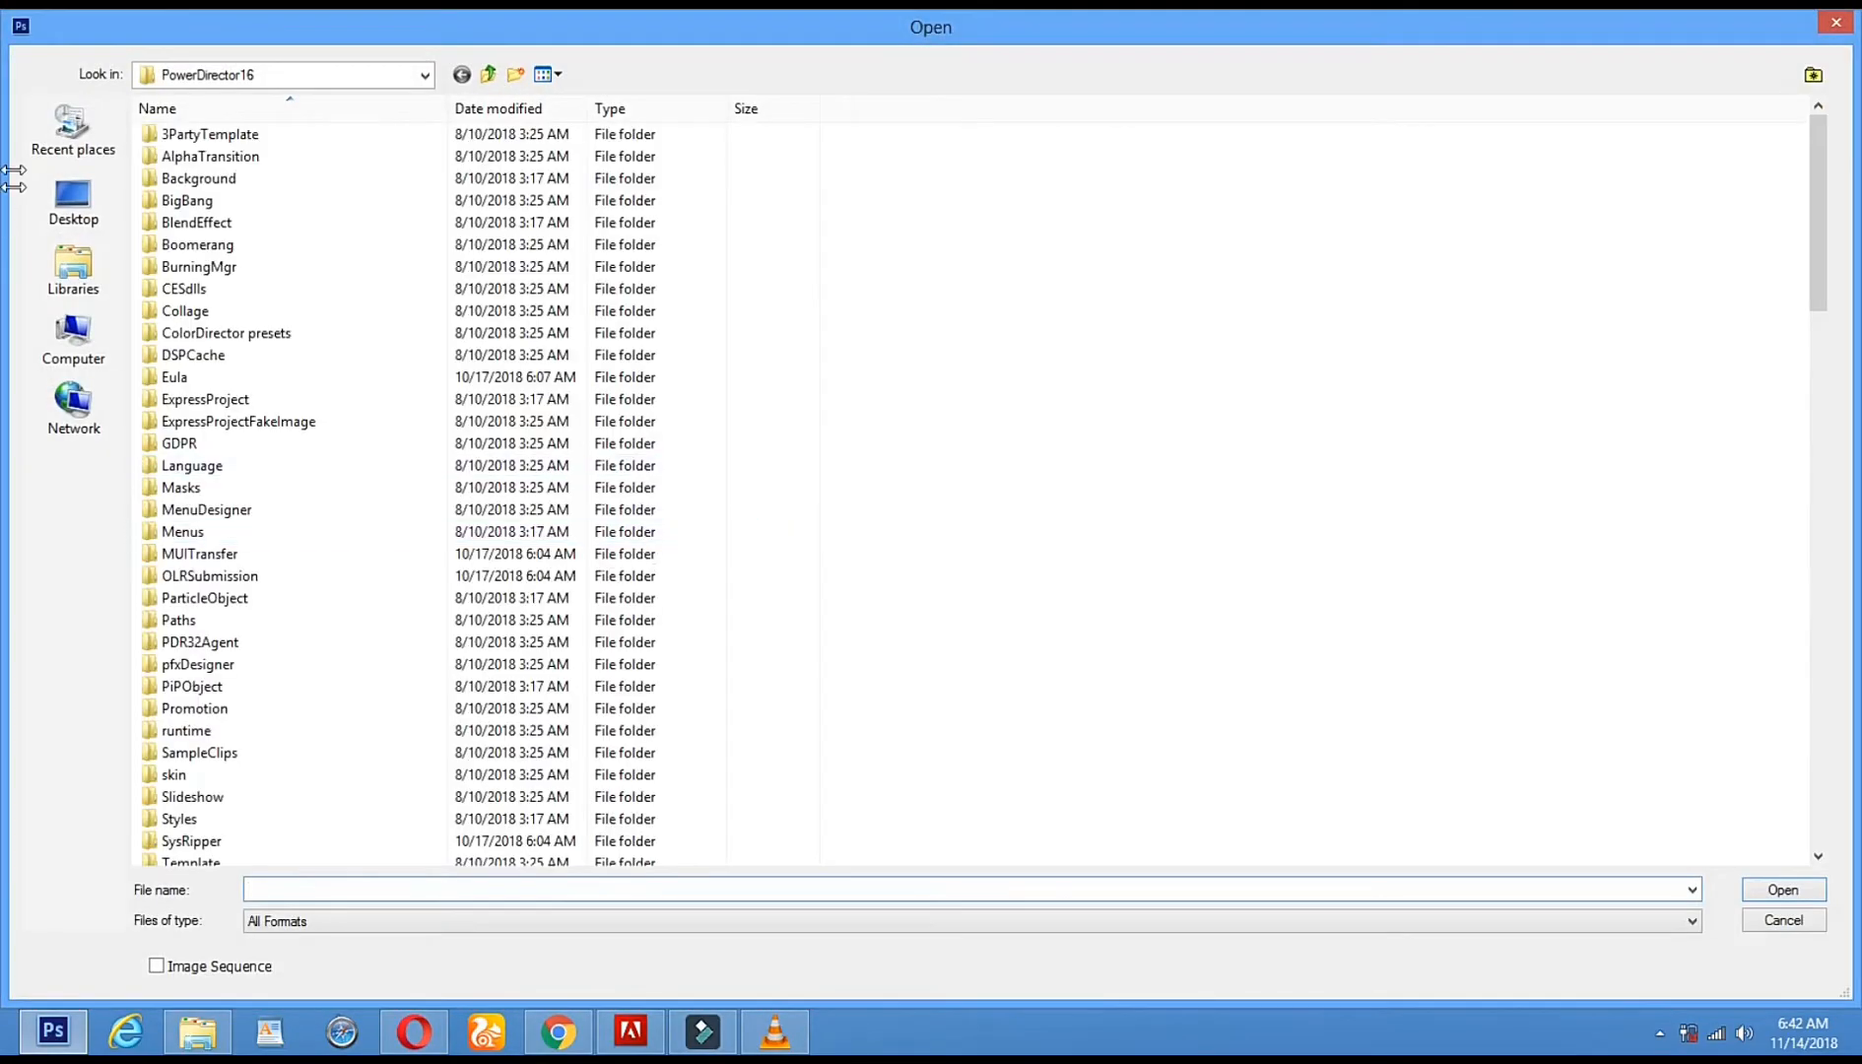
pyautogui.click(73, 200)
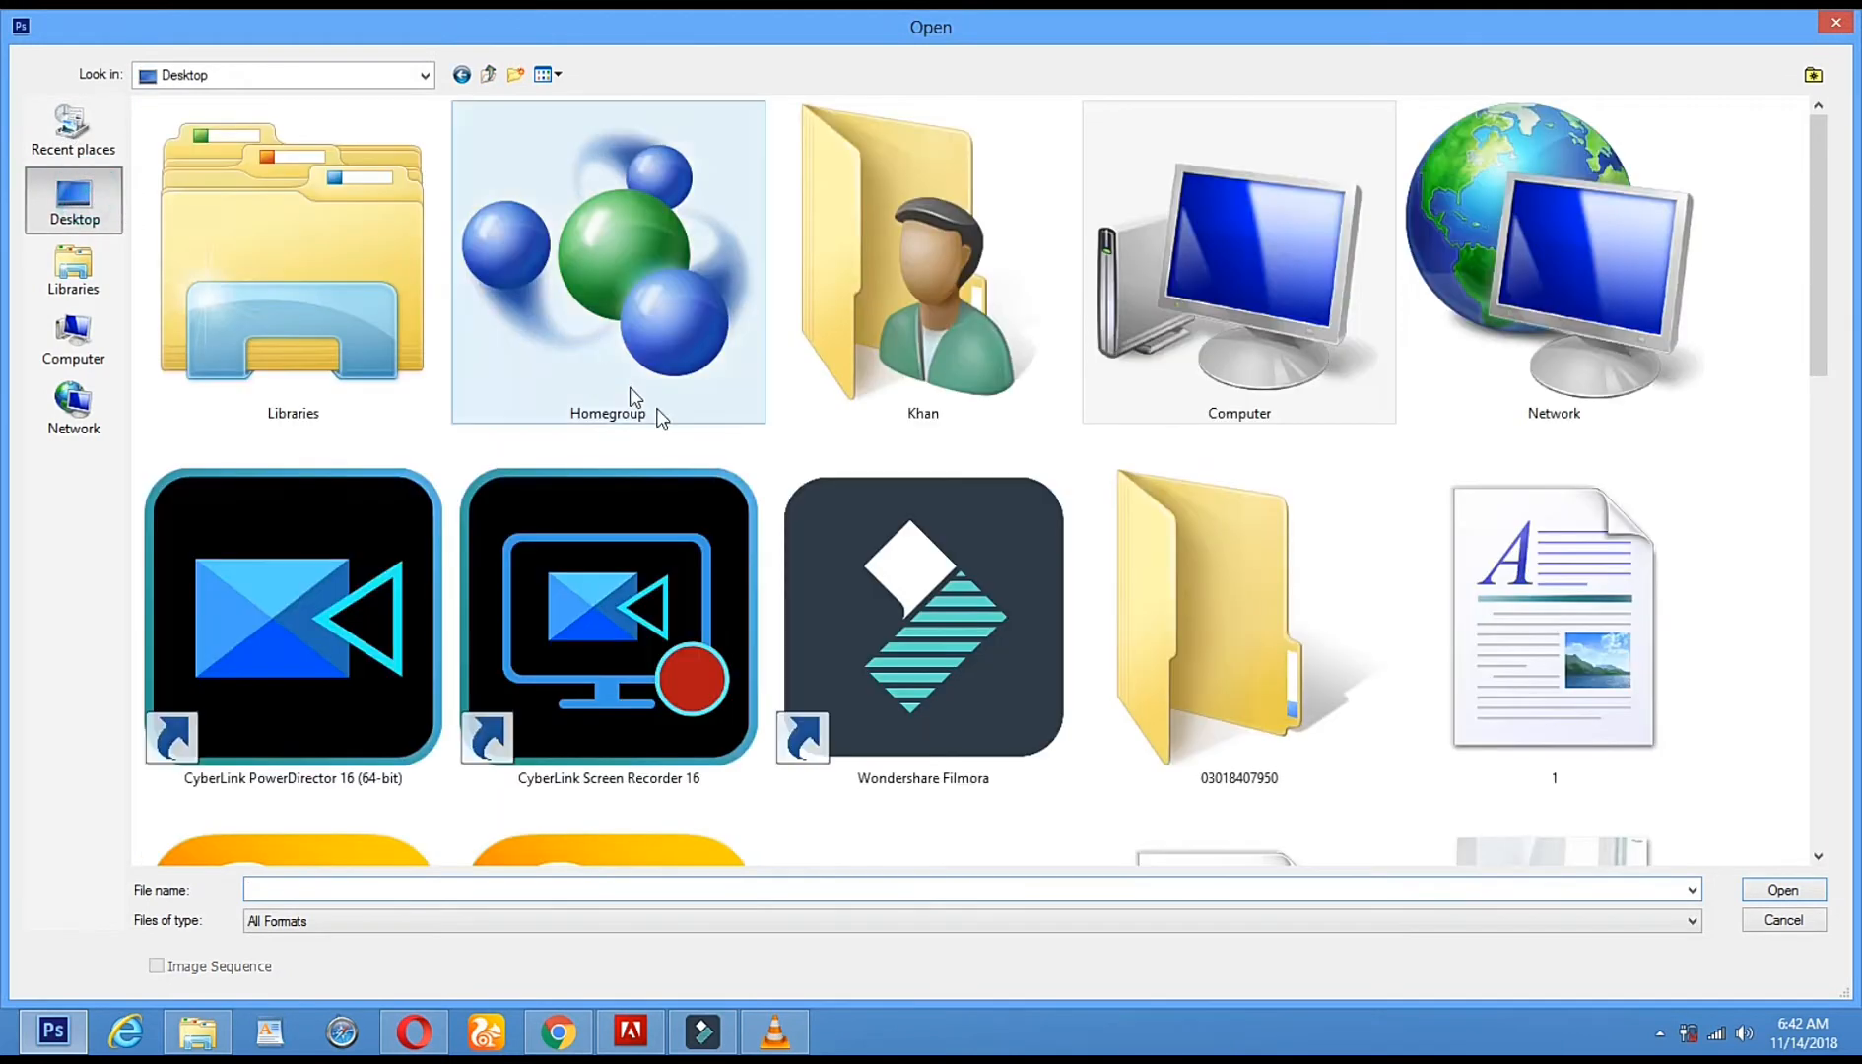
pyautogui.scroll(-10, 686, 419)
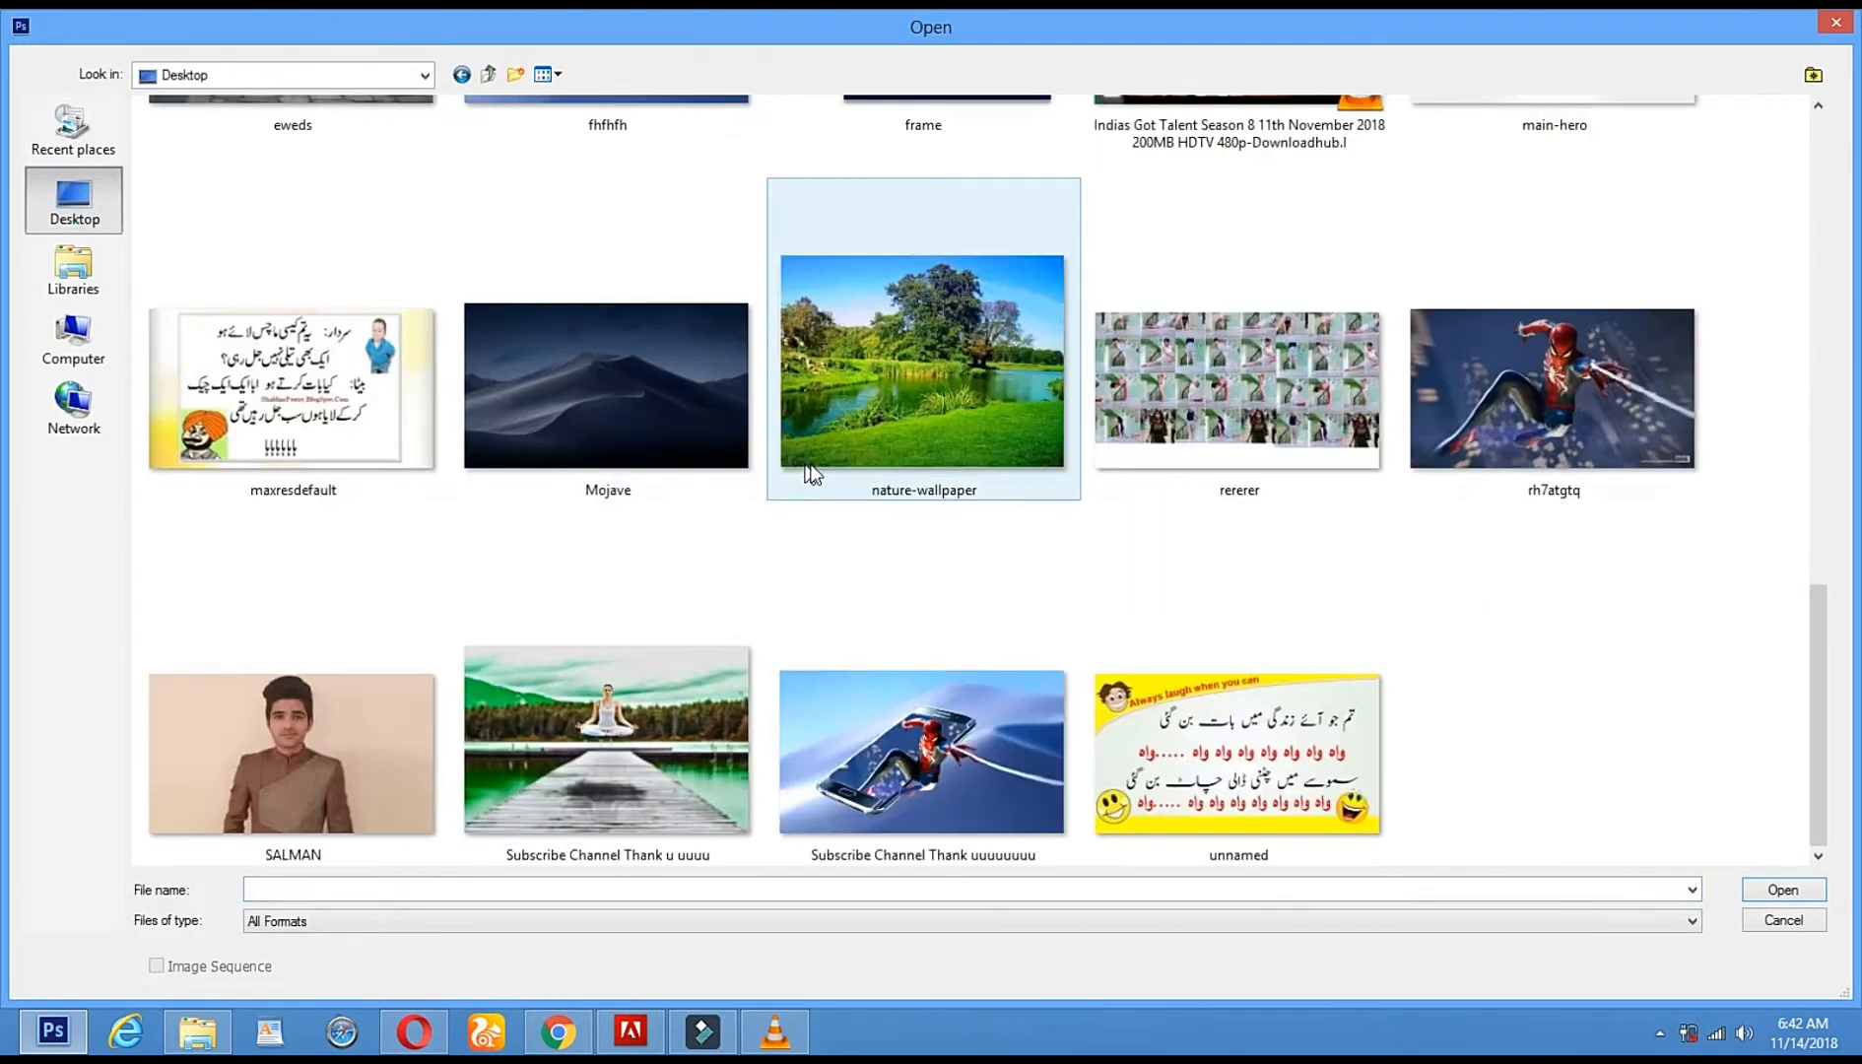
pyautogui.click(912, 438)
pyautogui.doubleClick(925, 418)
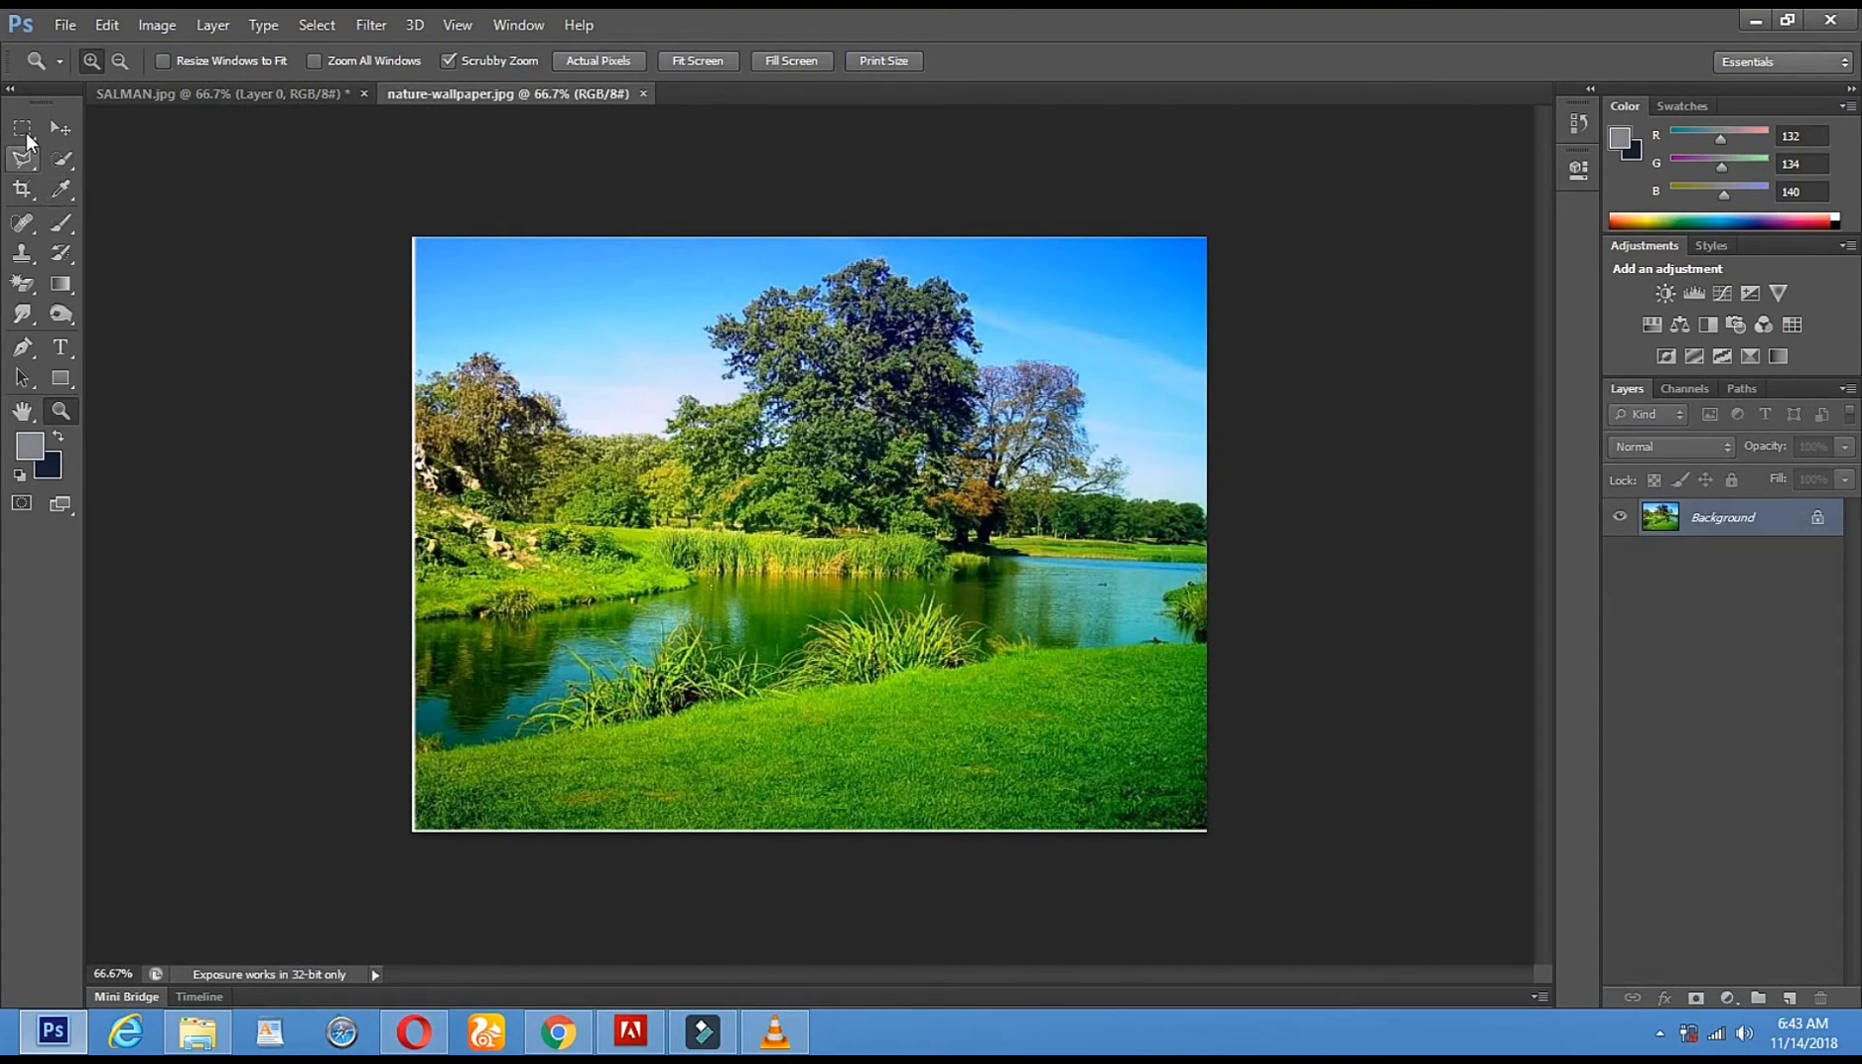
pyautogui.click(21, 128)
# - Marquee-select the whole wallpaper and drag it into SALMAN.jpg as Layer 1
pyautogui.moveTo(430, 250); pyautogui.dragTo(1295, 954)
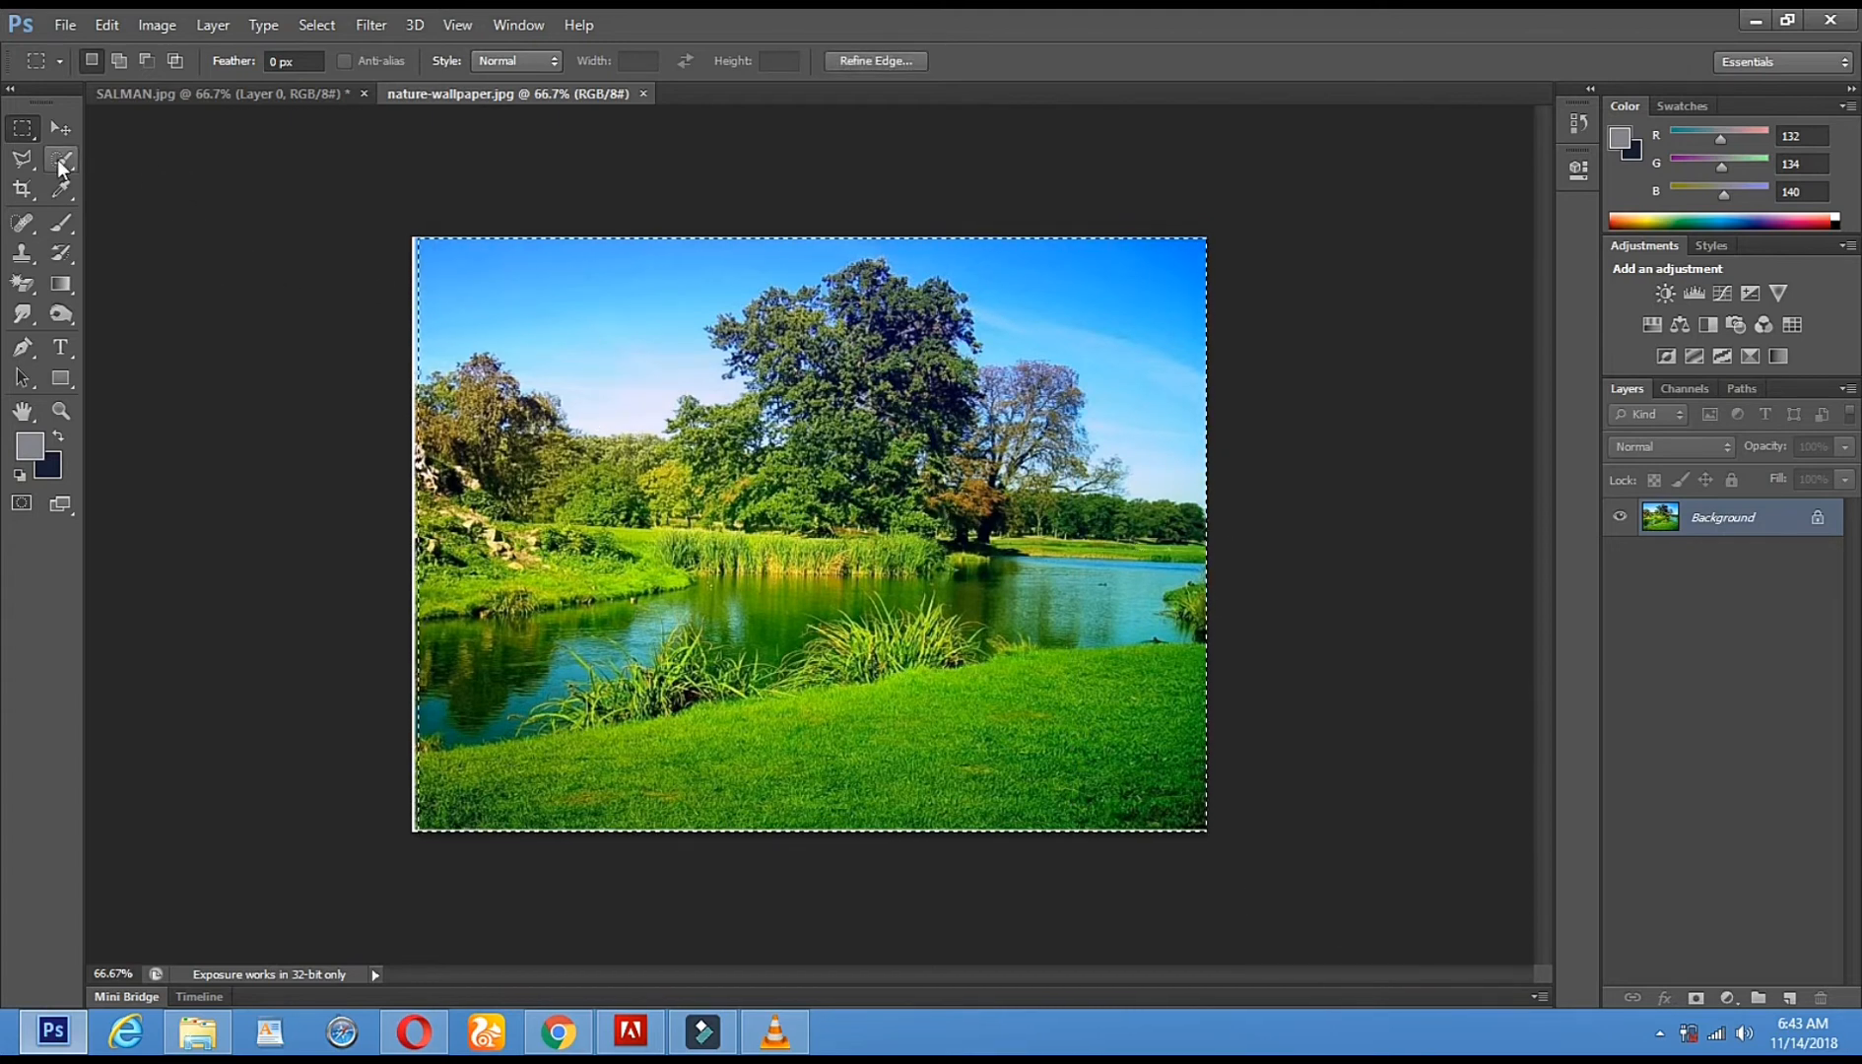
pyautogui.click(60, 128)
pyautogui.moveTo(834, 482)
pyautogui.mouseDown()
pyautogui.moveTo(683, 422)
pyautogui.moveTo(291, 102)
pyautogui.moveTo(689, 406)
pyautogui.moveTo(930, 494)
pyautogui.moveTo(829, 494)
pyautogui.mouseUp()
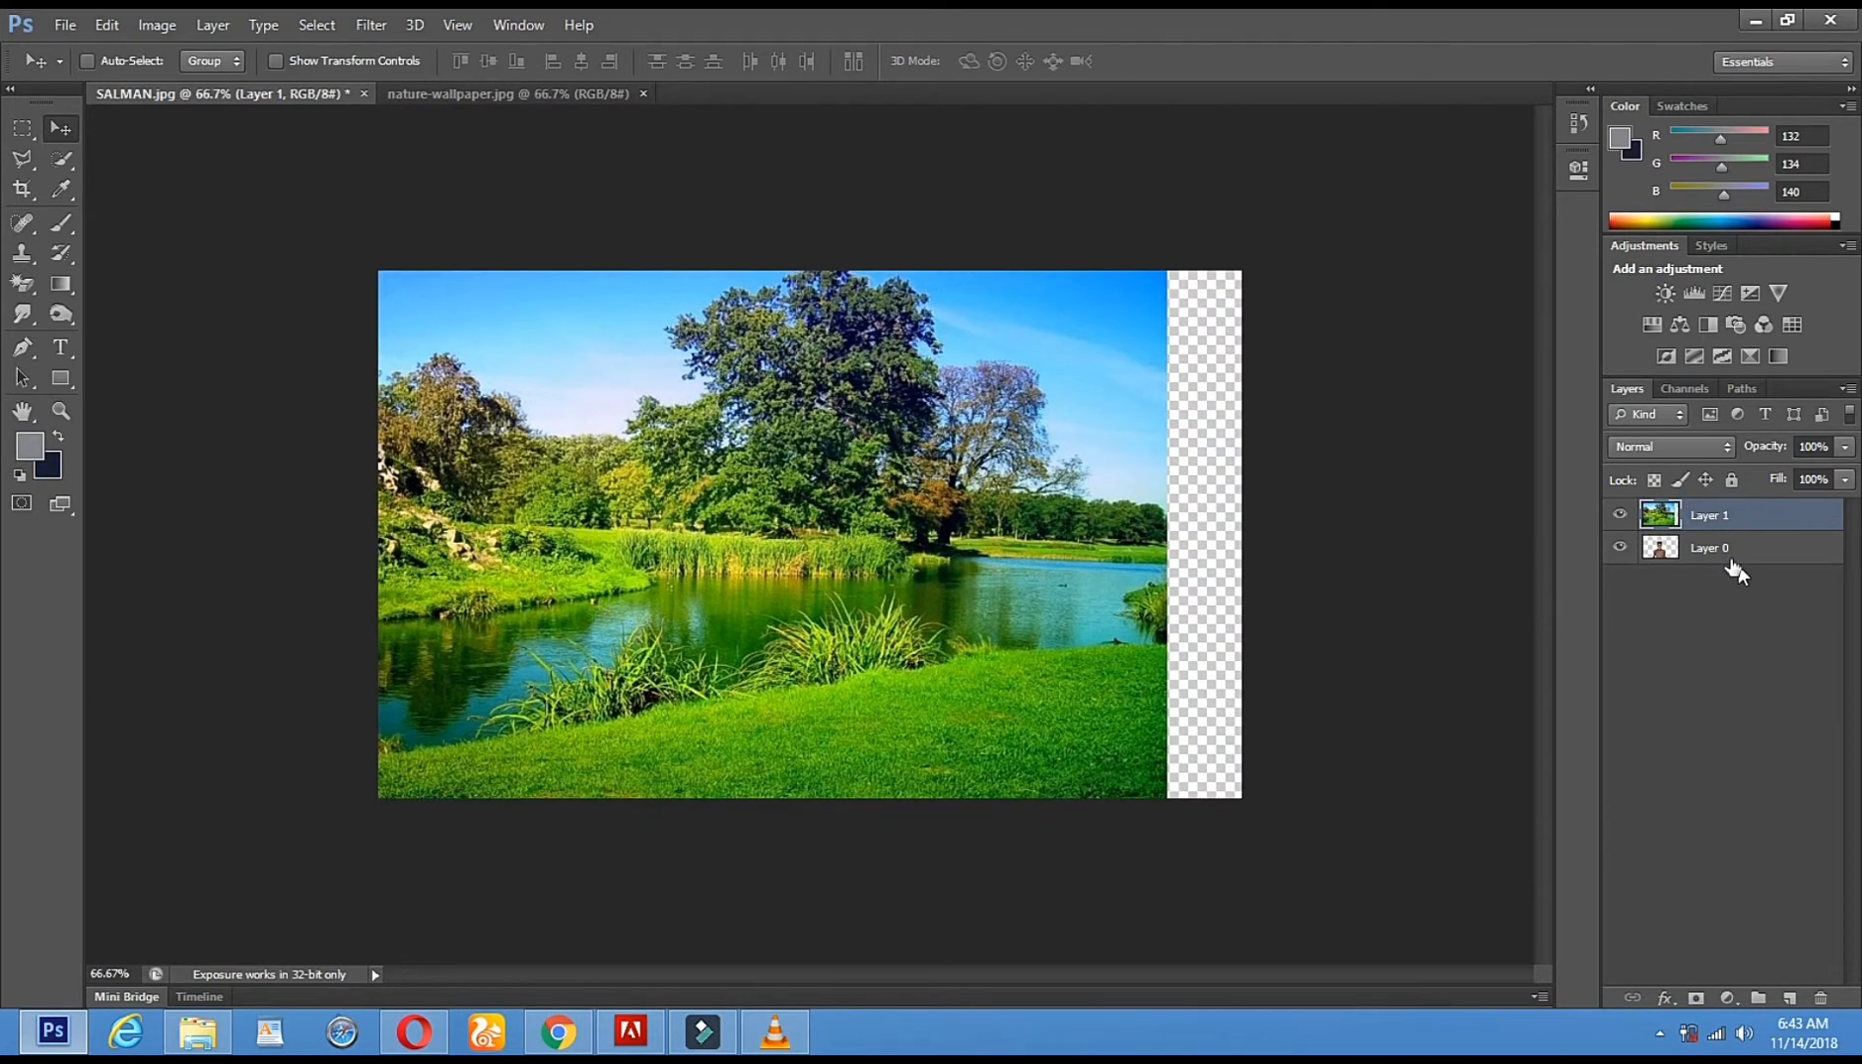
pyautogui.click(277, 61)
# - Stretch the nature layer slightly wider and taller and apply the transform
pyautogui.click(1168, 239)
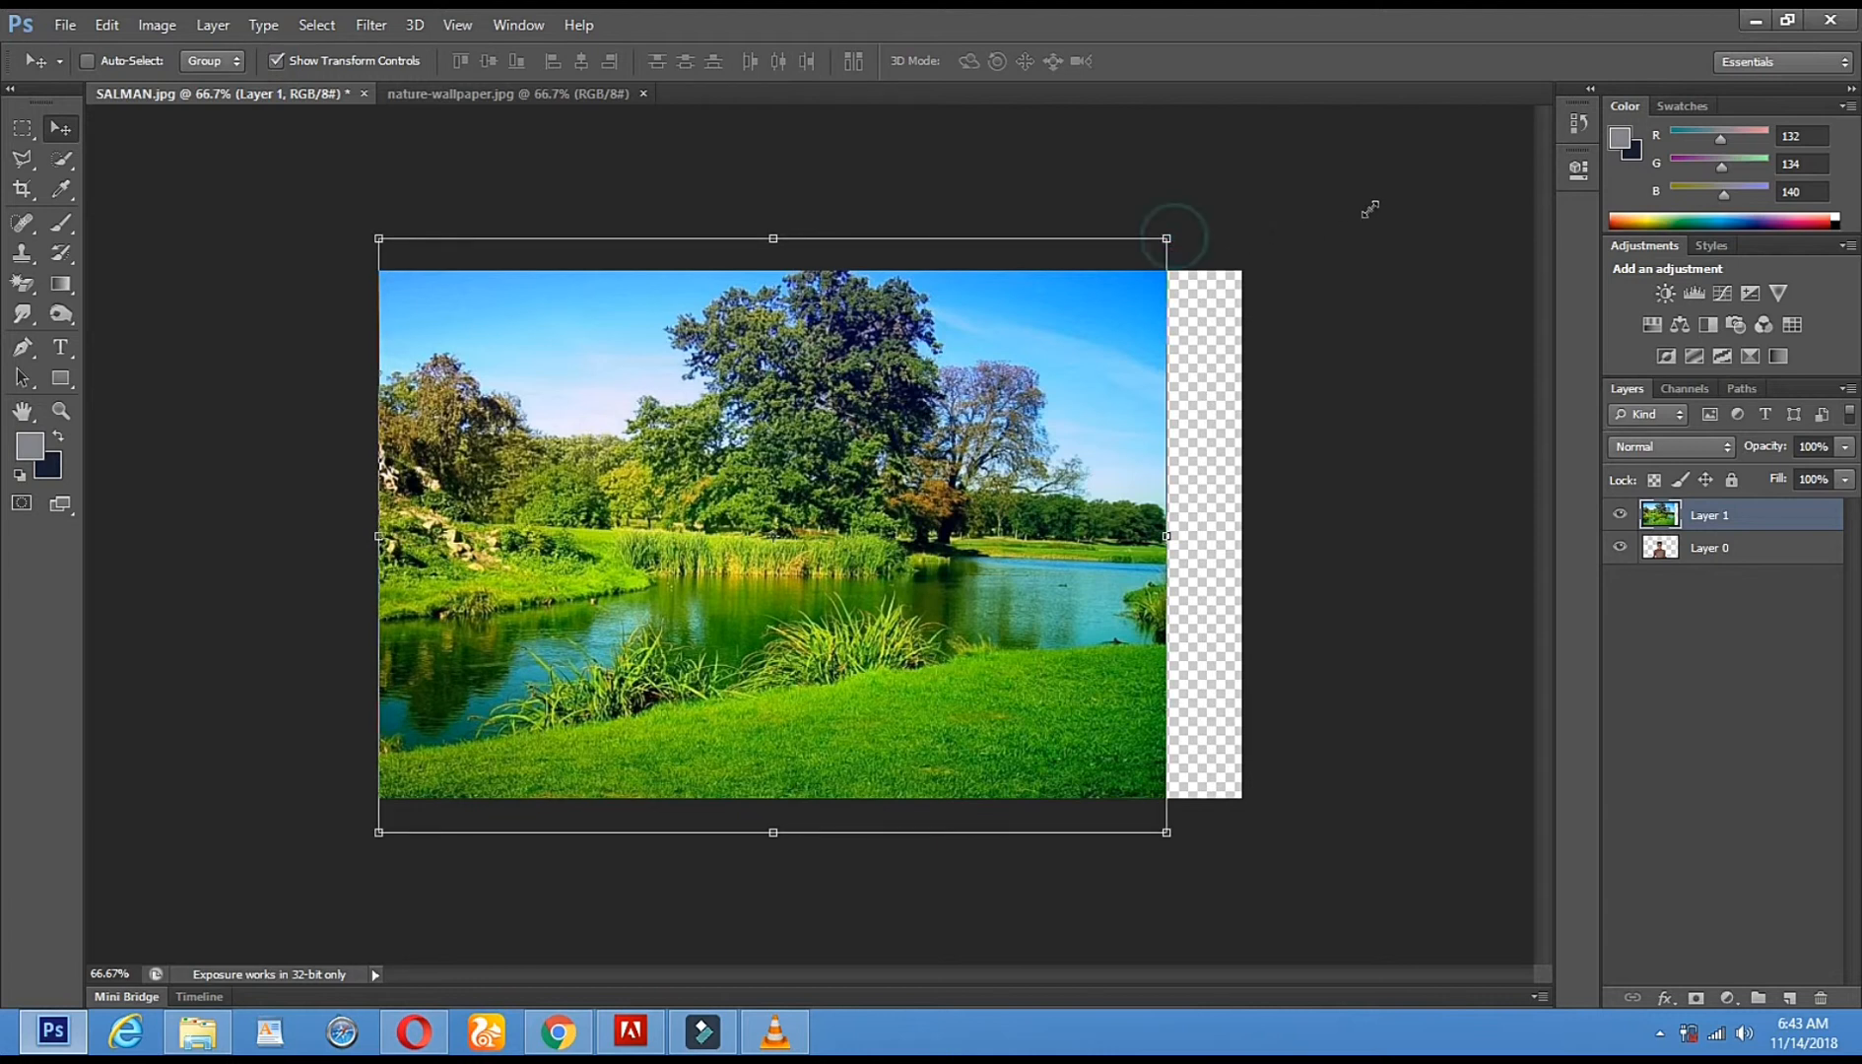
pyautogui.moveTo(1386, 206); pyautogui.dragTo(1390, 205)
pyautogui.click(60, 128)
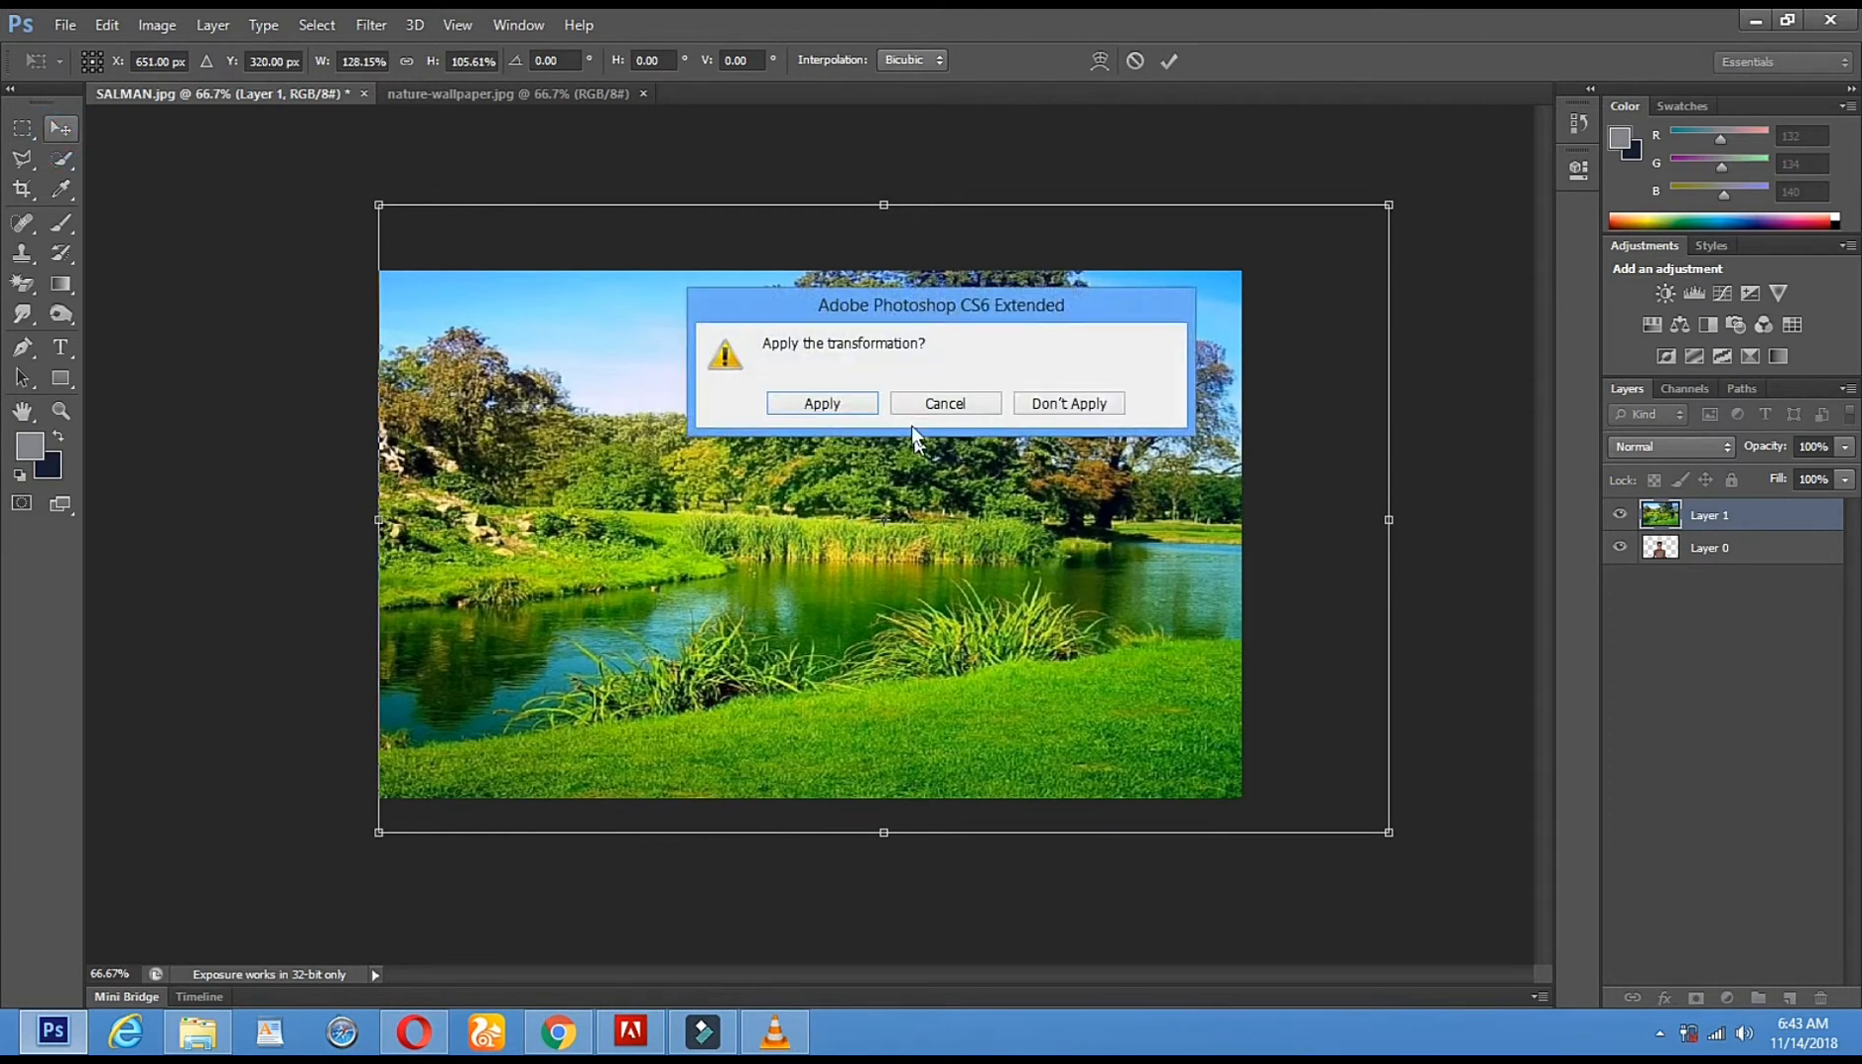
pyautogui.click(867, 409)
pyautogui.click(775, 1032)
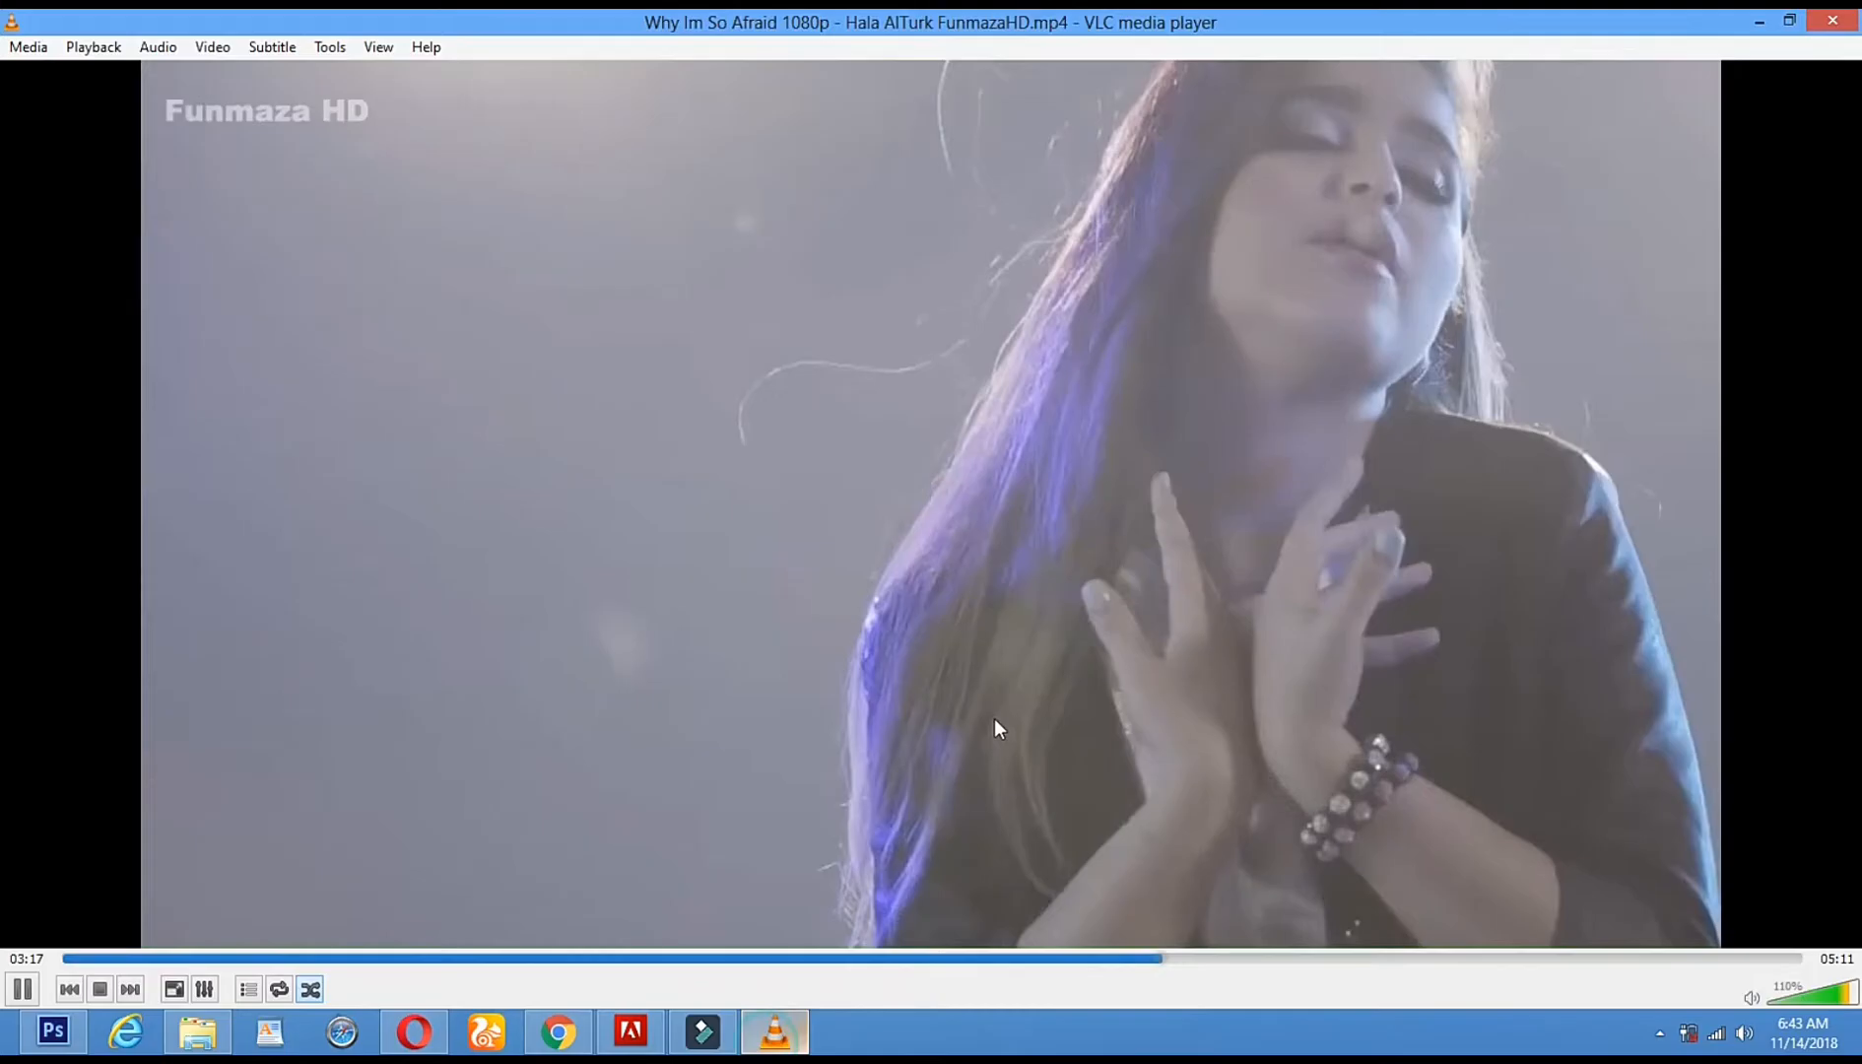
pyautogui.click(1758, 21)
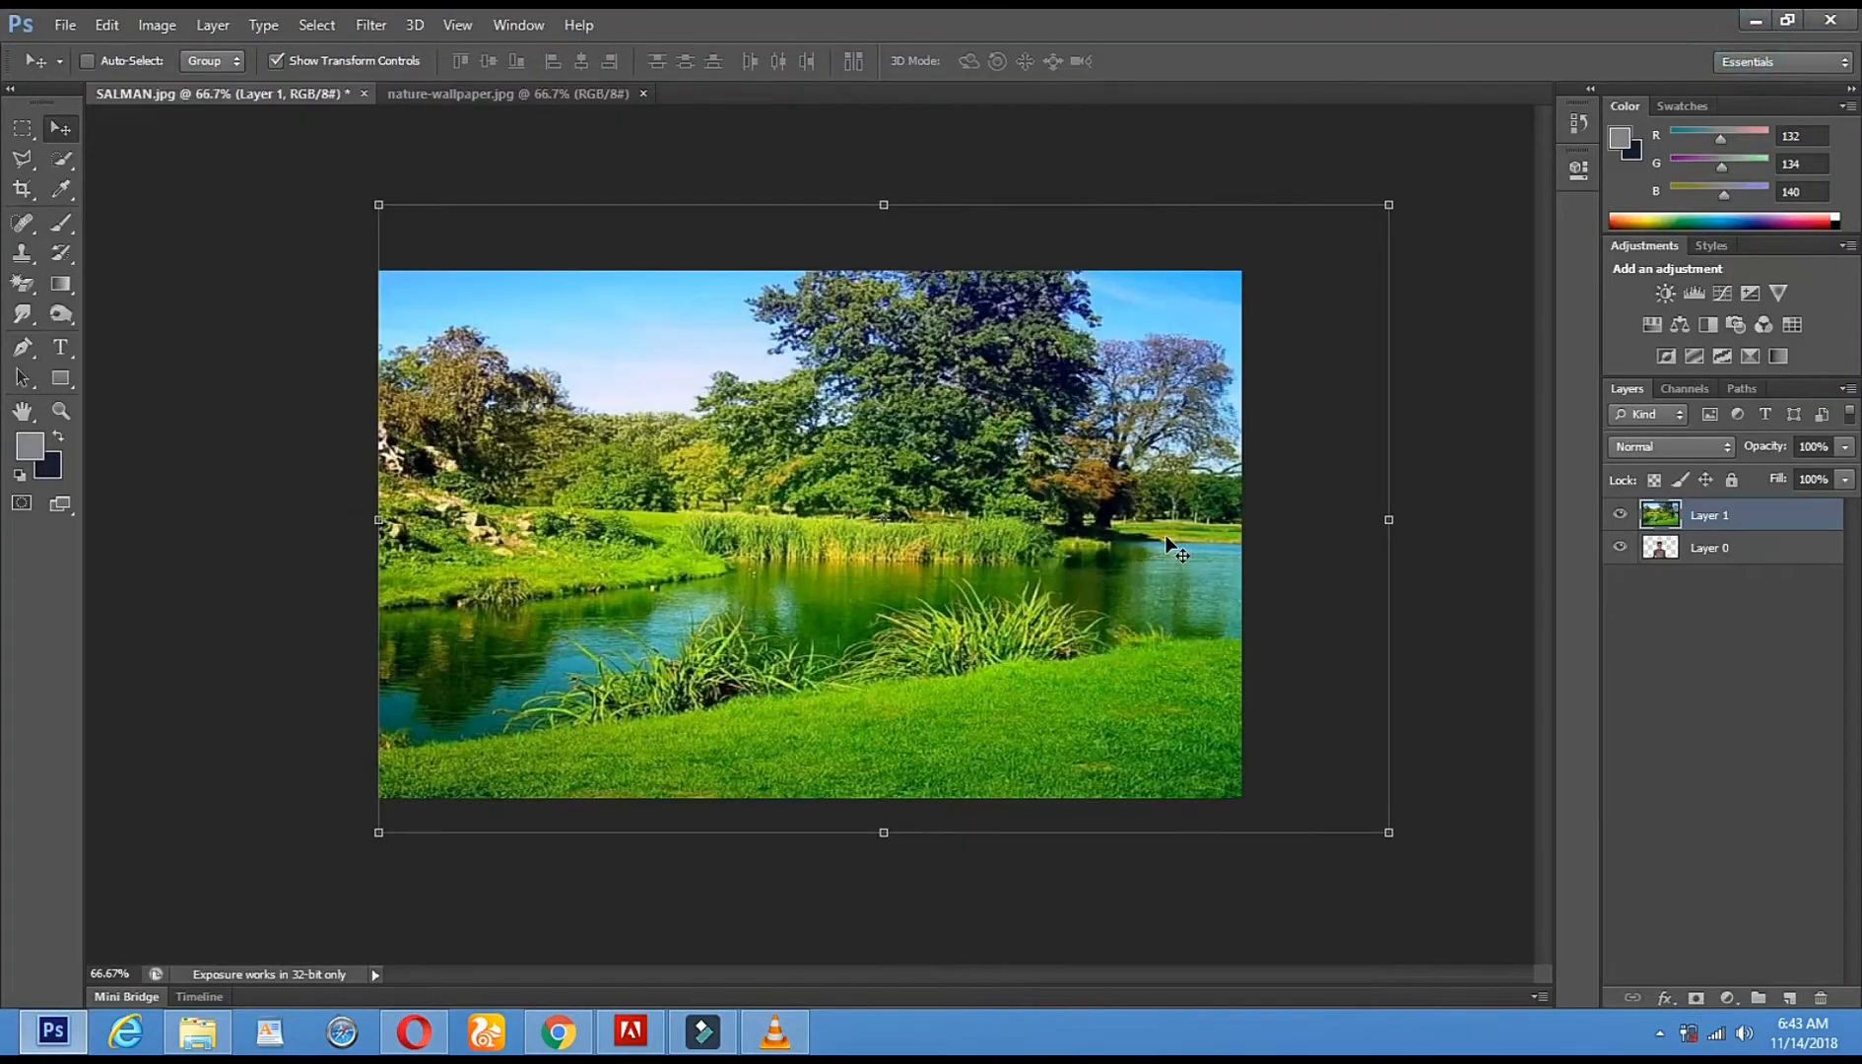
# - Move Layer 1 below Layer 0, then enlarge and reposition it to fill the canvas
pyautogui.moveTo(1745, 527); pyautogui.dragTo(1697, 576)
pyautogui.moveTo(914, 525); pyautogui.dragTo(826, 523)
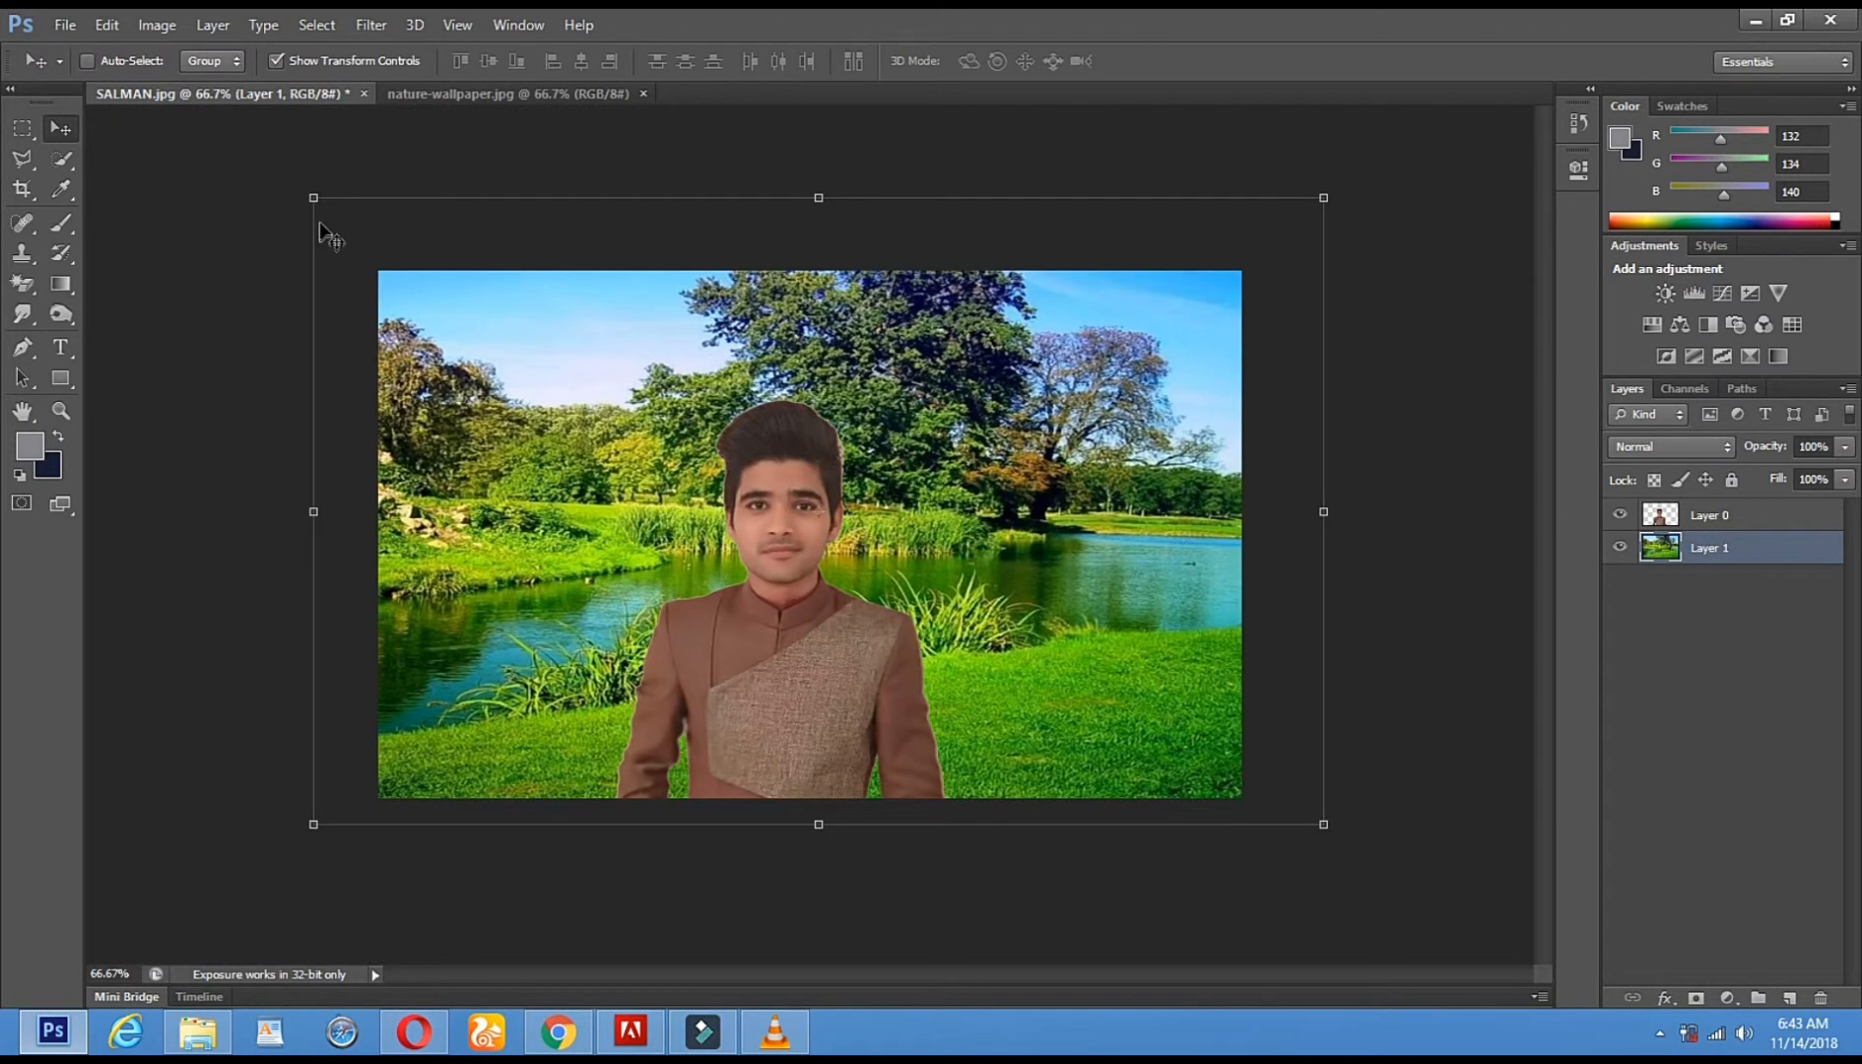
pyautogui.moveTo(231, 177); pyautogui.dragTo(313, 191)
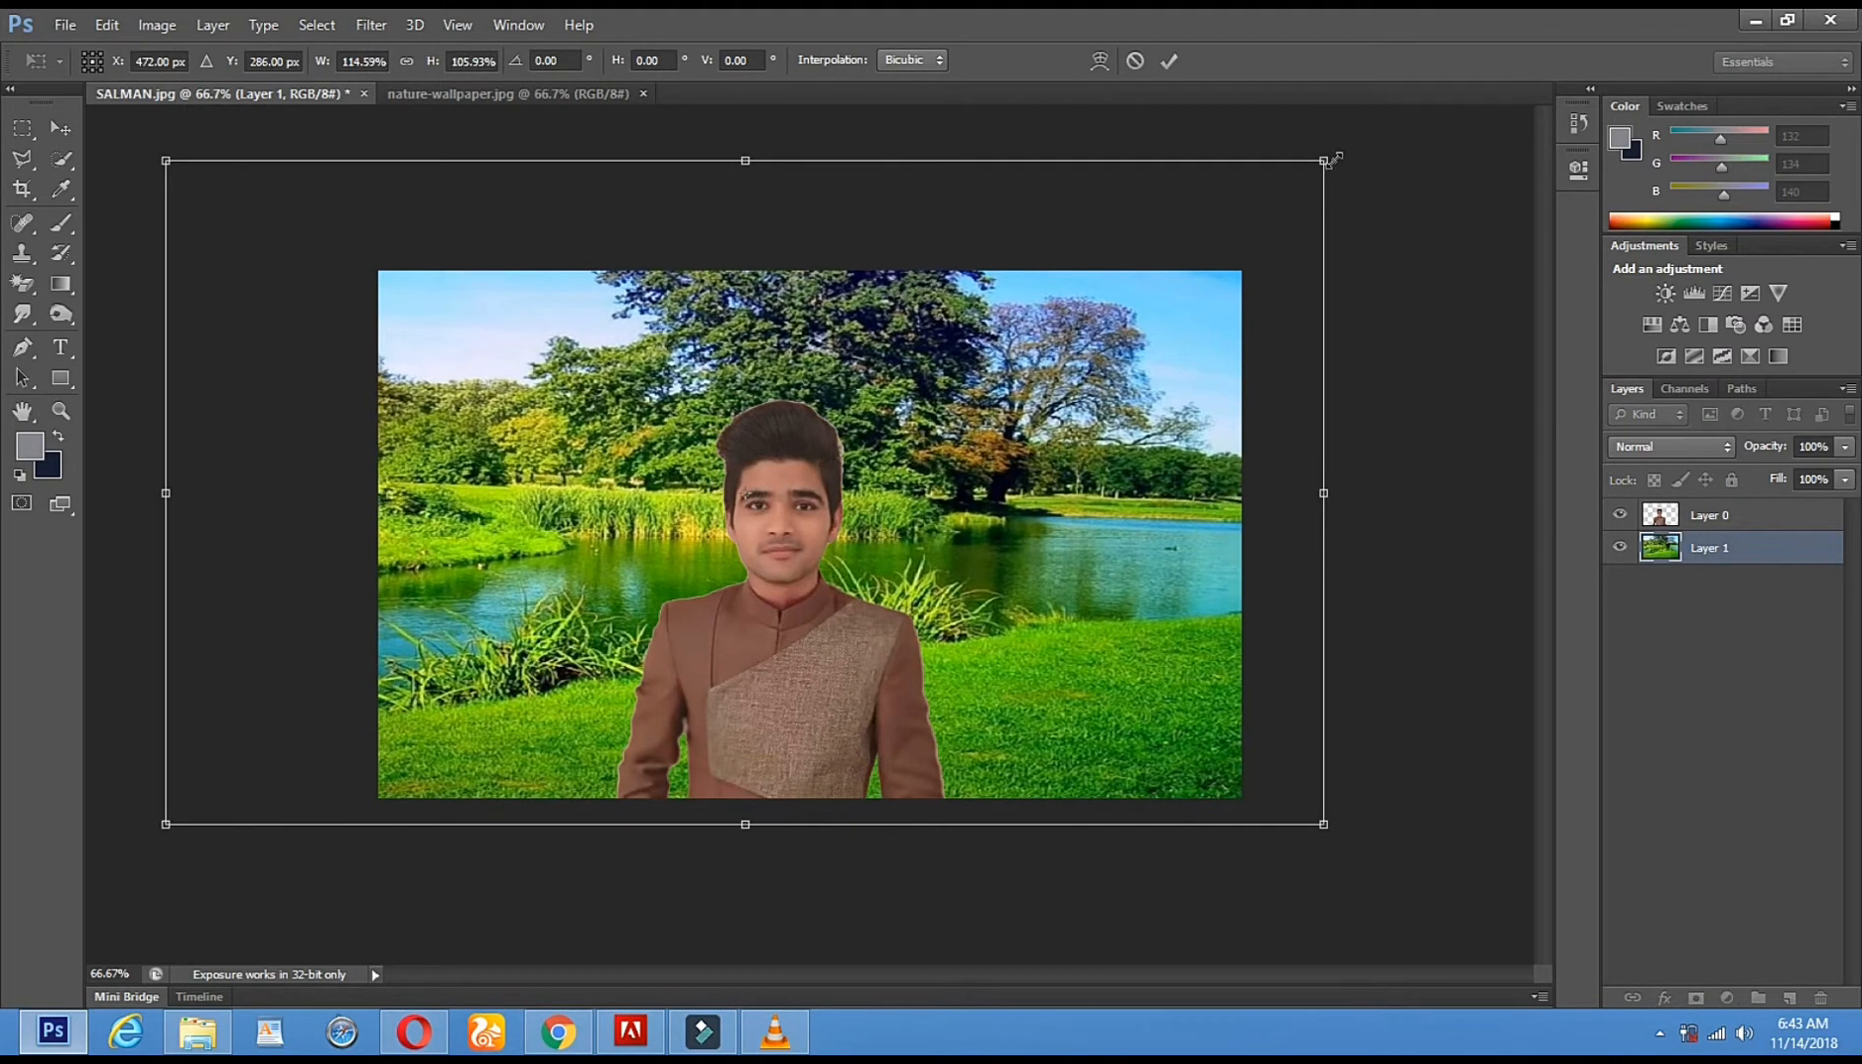
pyautogui.moveTo(1323, 158); pyautogui.dragTo(1680, 29)
pyautogui.moveTo(1164, 249); pyautogui.dragTo(1009, 303)
pyautogui.moveTo(775, 554); pyautogui.dragTo(802, 556)
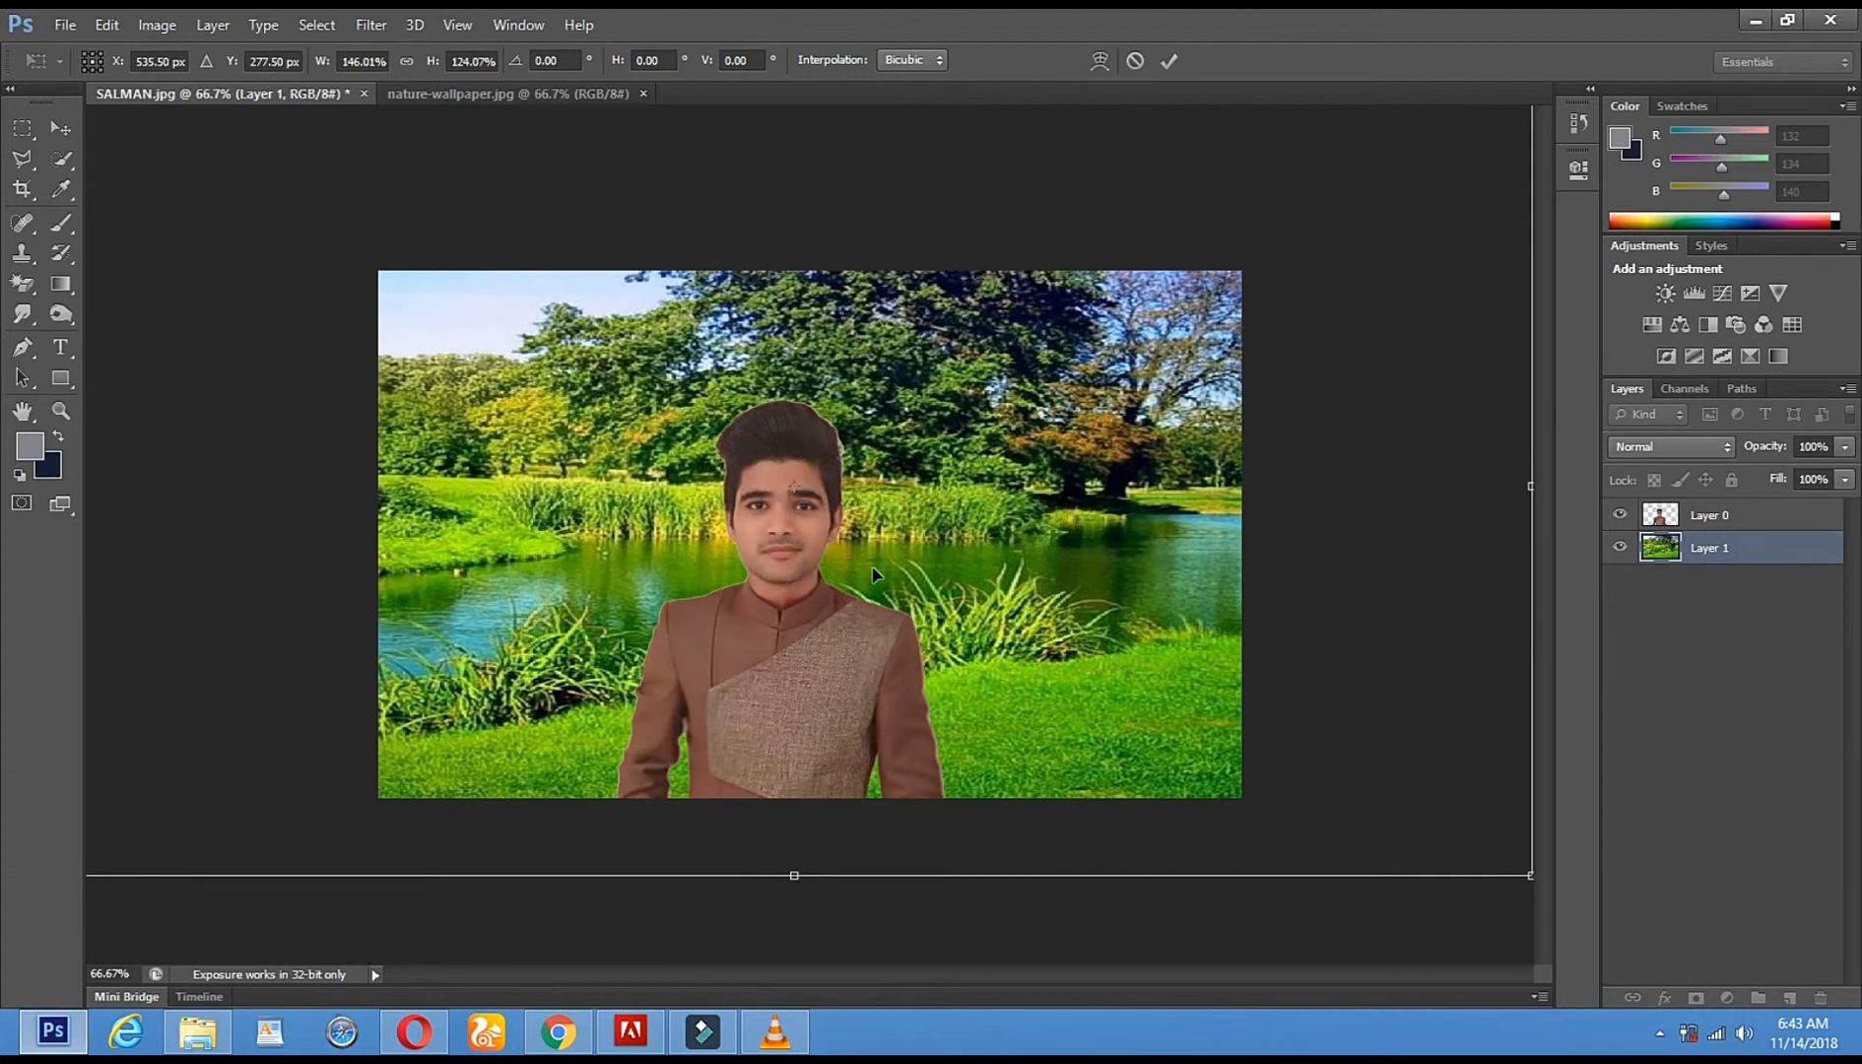
pyautogui.click(72, 133)
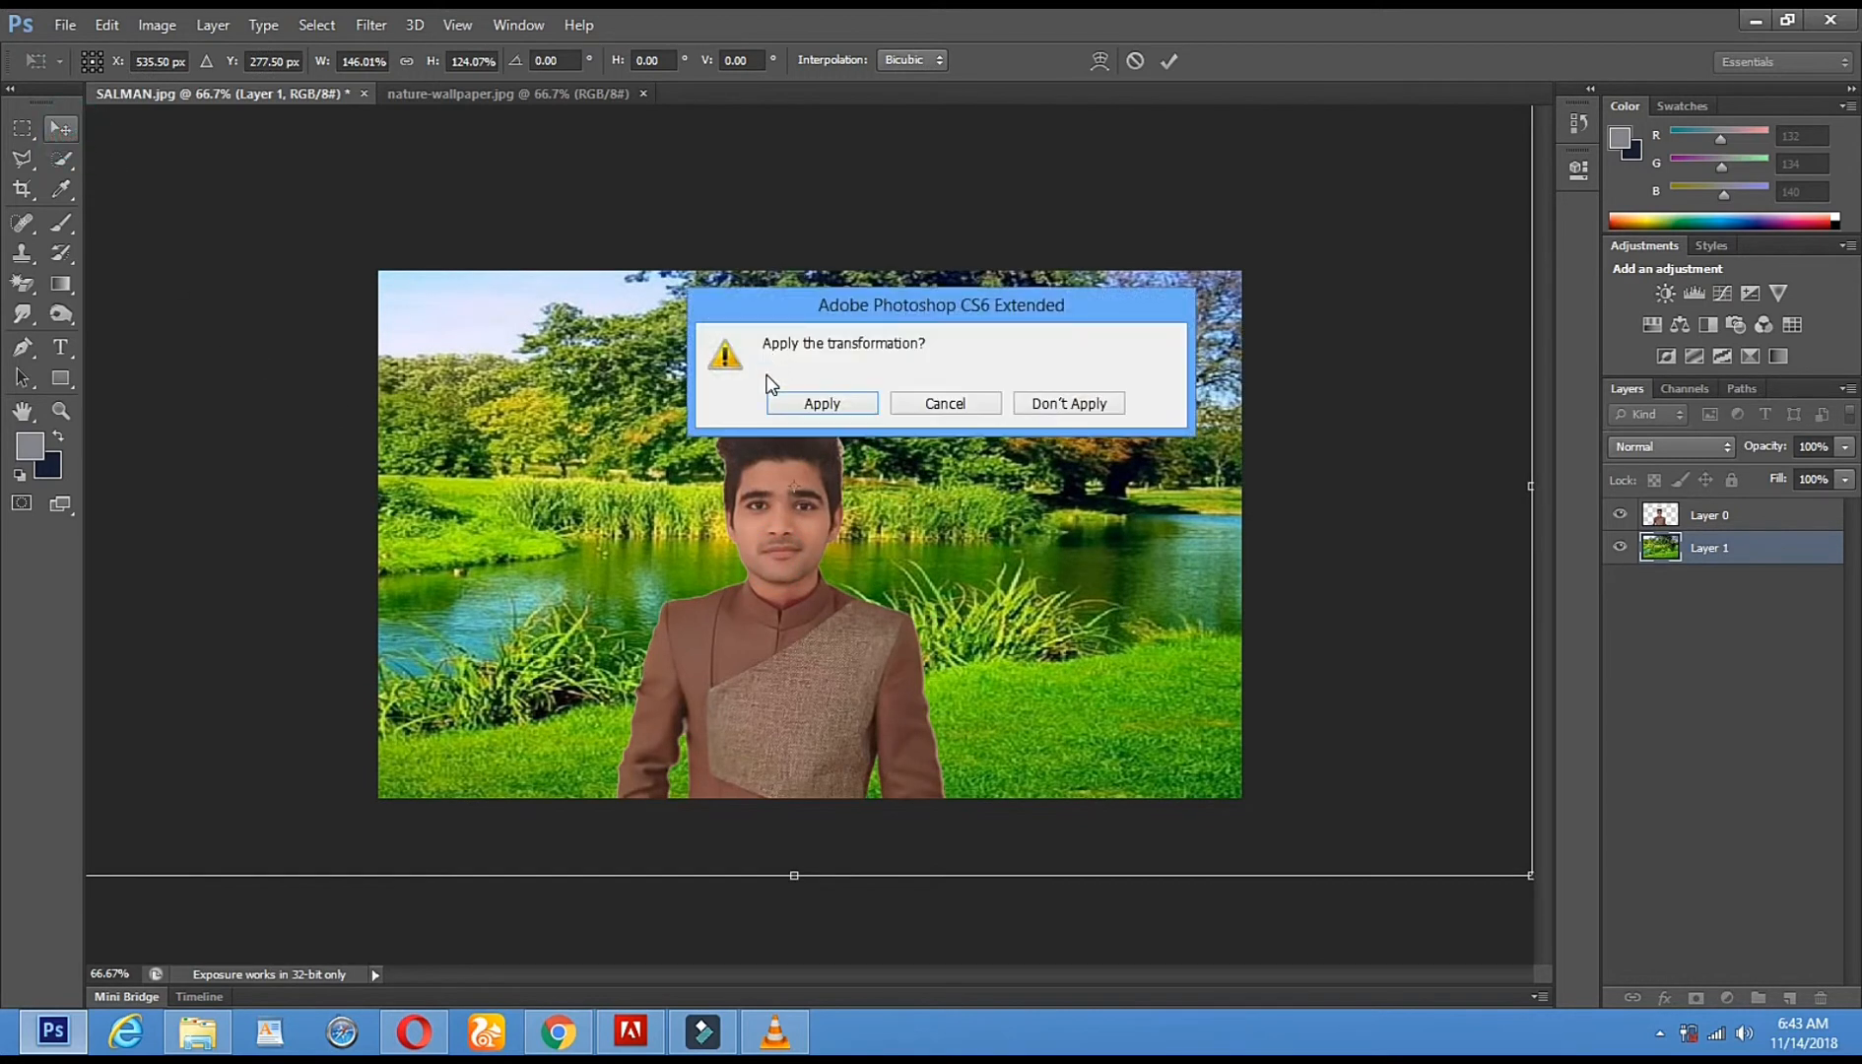
pyautogui.click(813, 403)
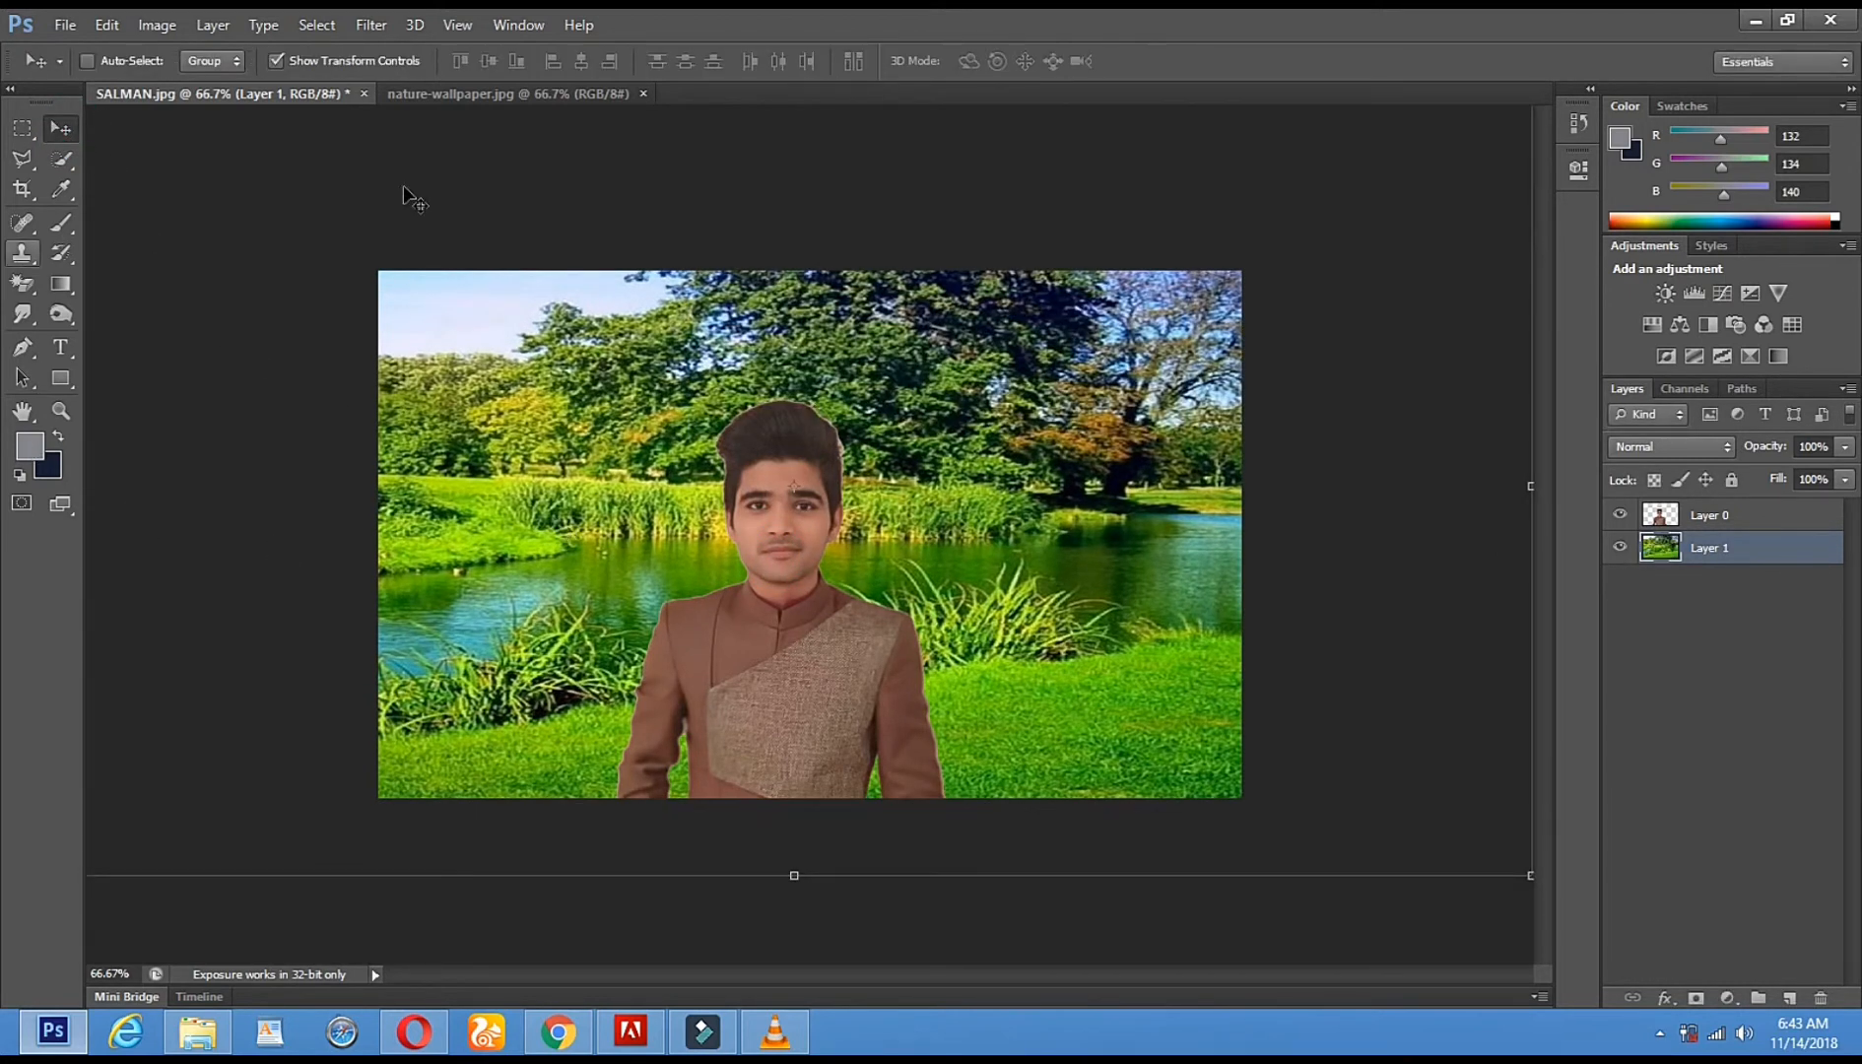
# - Zoom to 400% on the neck, select Layer 0, and set the Eraser to 24 px
pyautogui.click(277, 60)
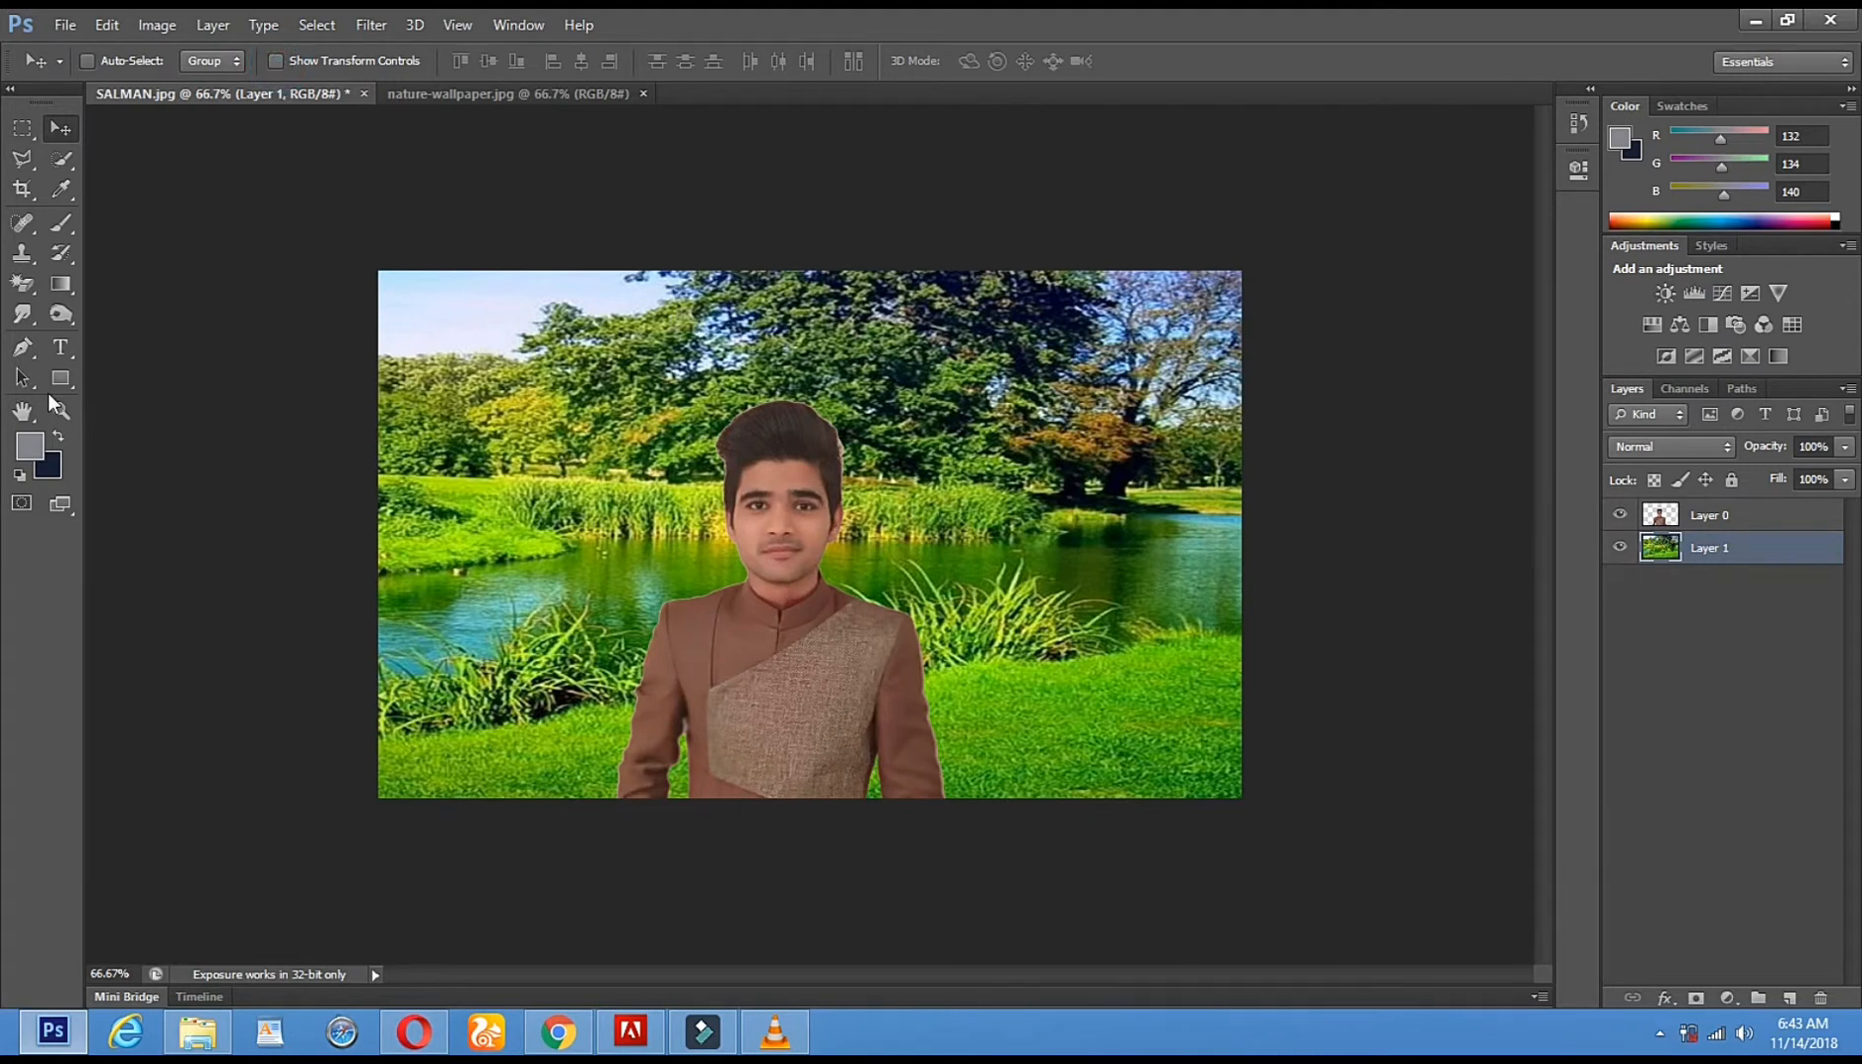
pyautogui.click(61, 410)
pyautogui.click(763, 429)
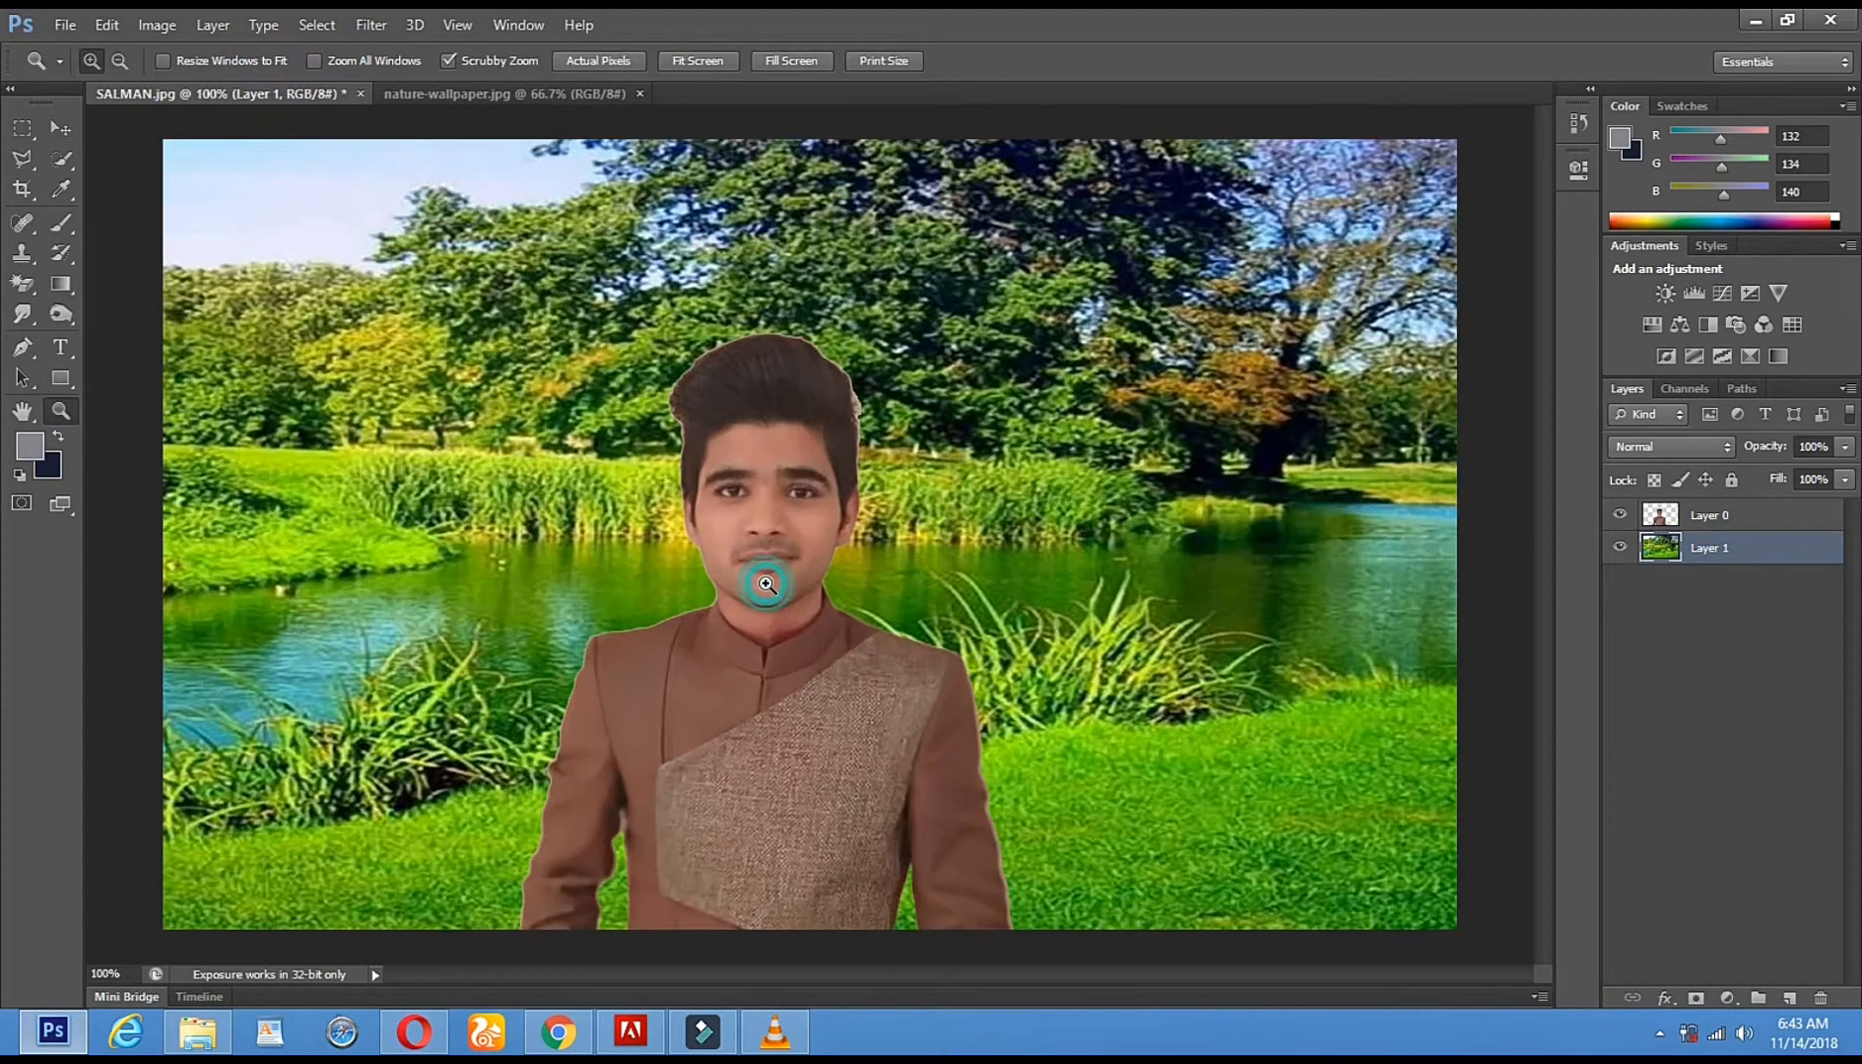
pyautogui.click(769, 589)
pyautogui.click(622, 637)
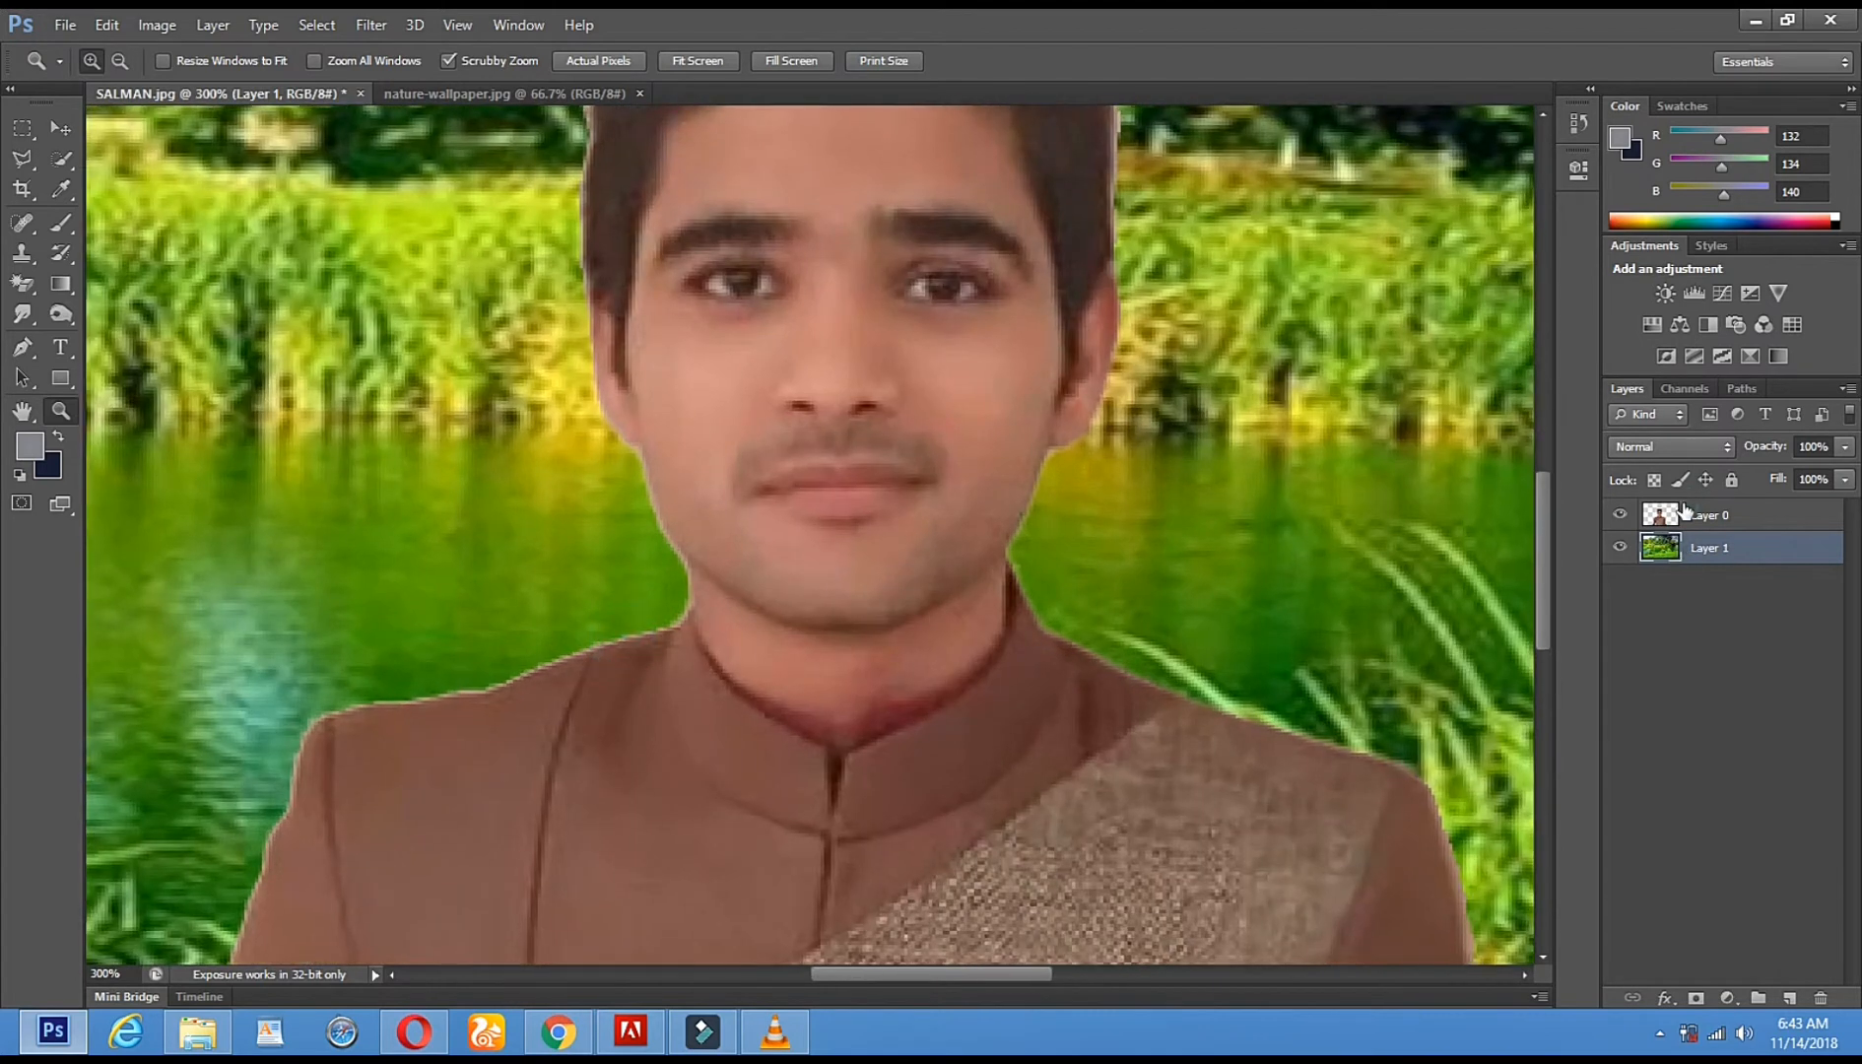
pyautogui.click(1729, 520)
pyautogui.click(717, 624)
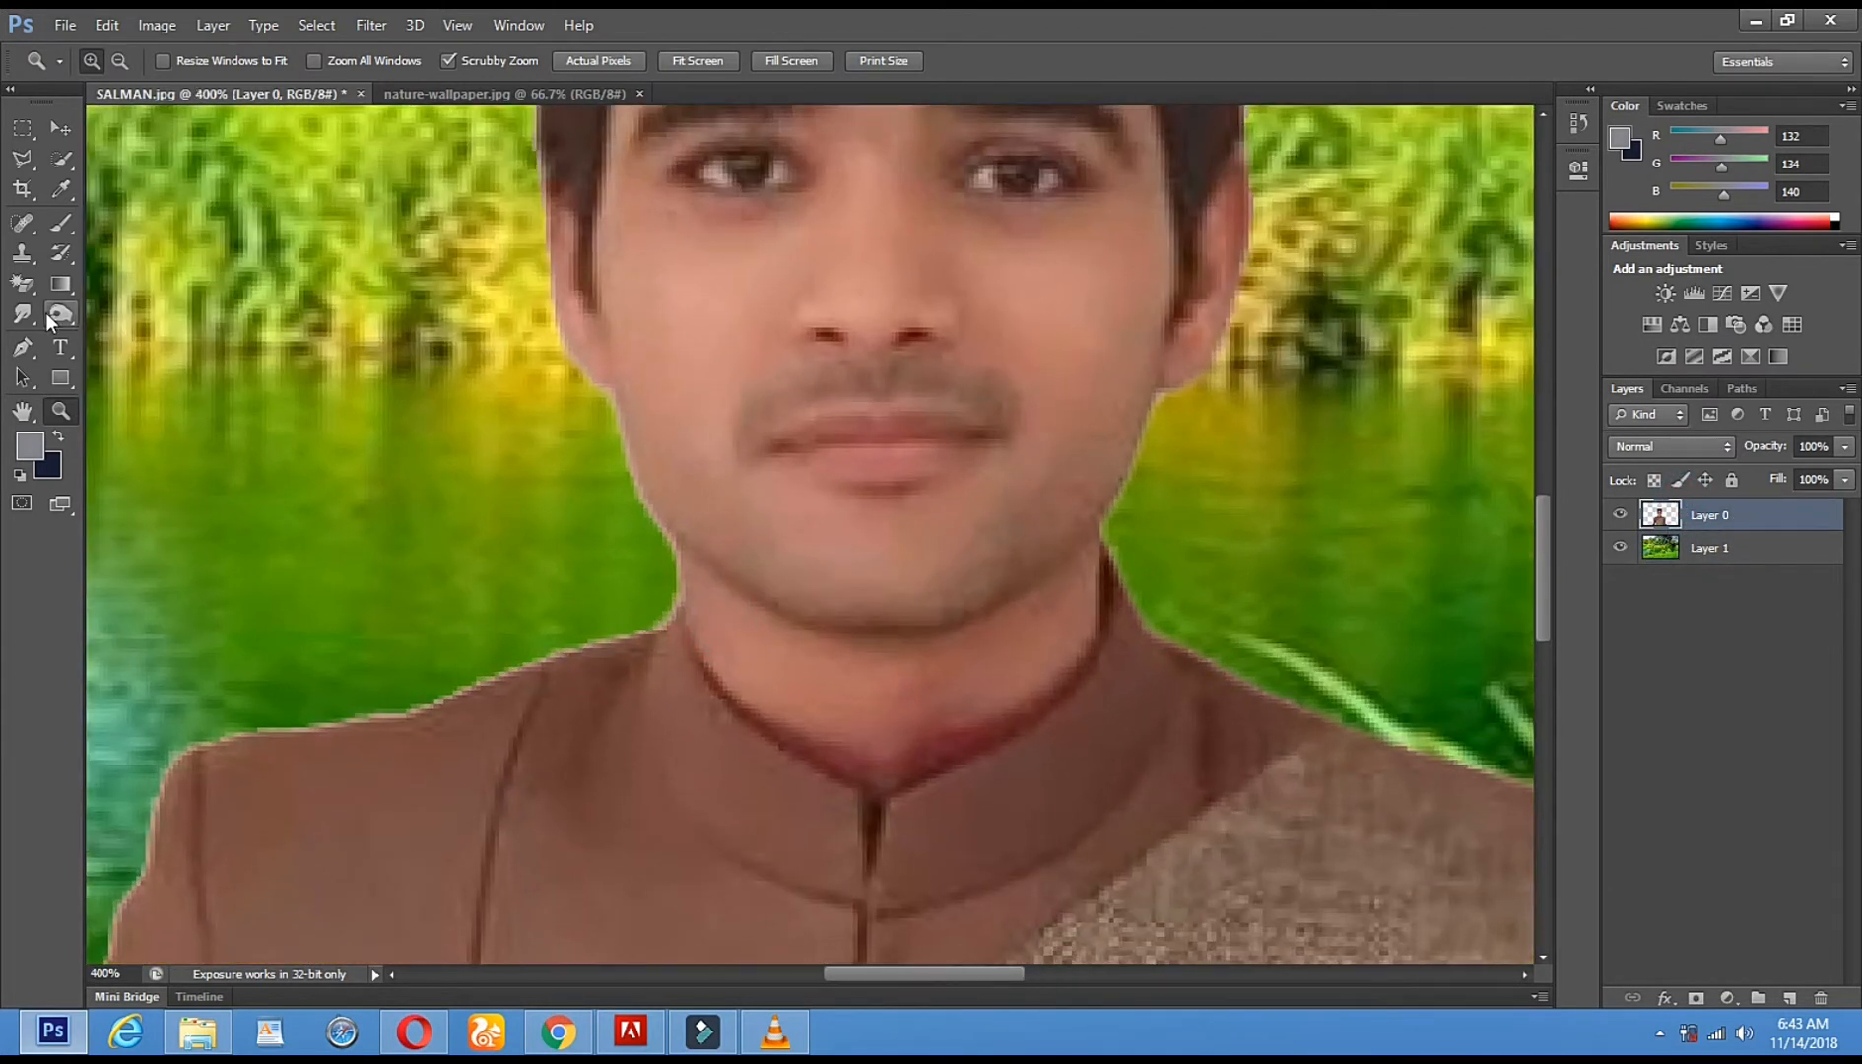
pyautogui.rightClick(22, 284)
pyautogui.click(102, 278)
pyautogui.rightClick(584, 609)
pyautogui.moveTo(657, 659); pyautogui.dragTo(640, 660)
pyautogui.press('Return')
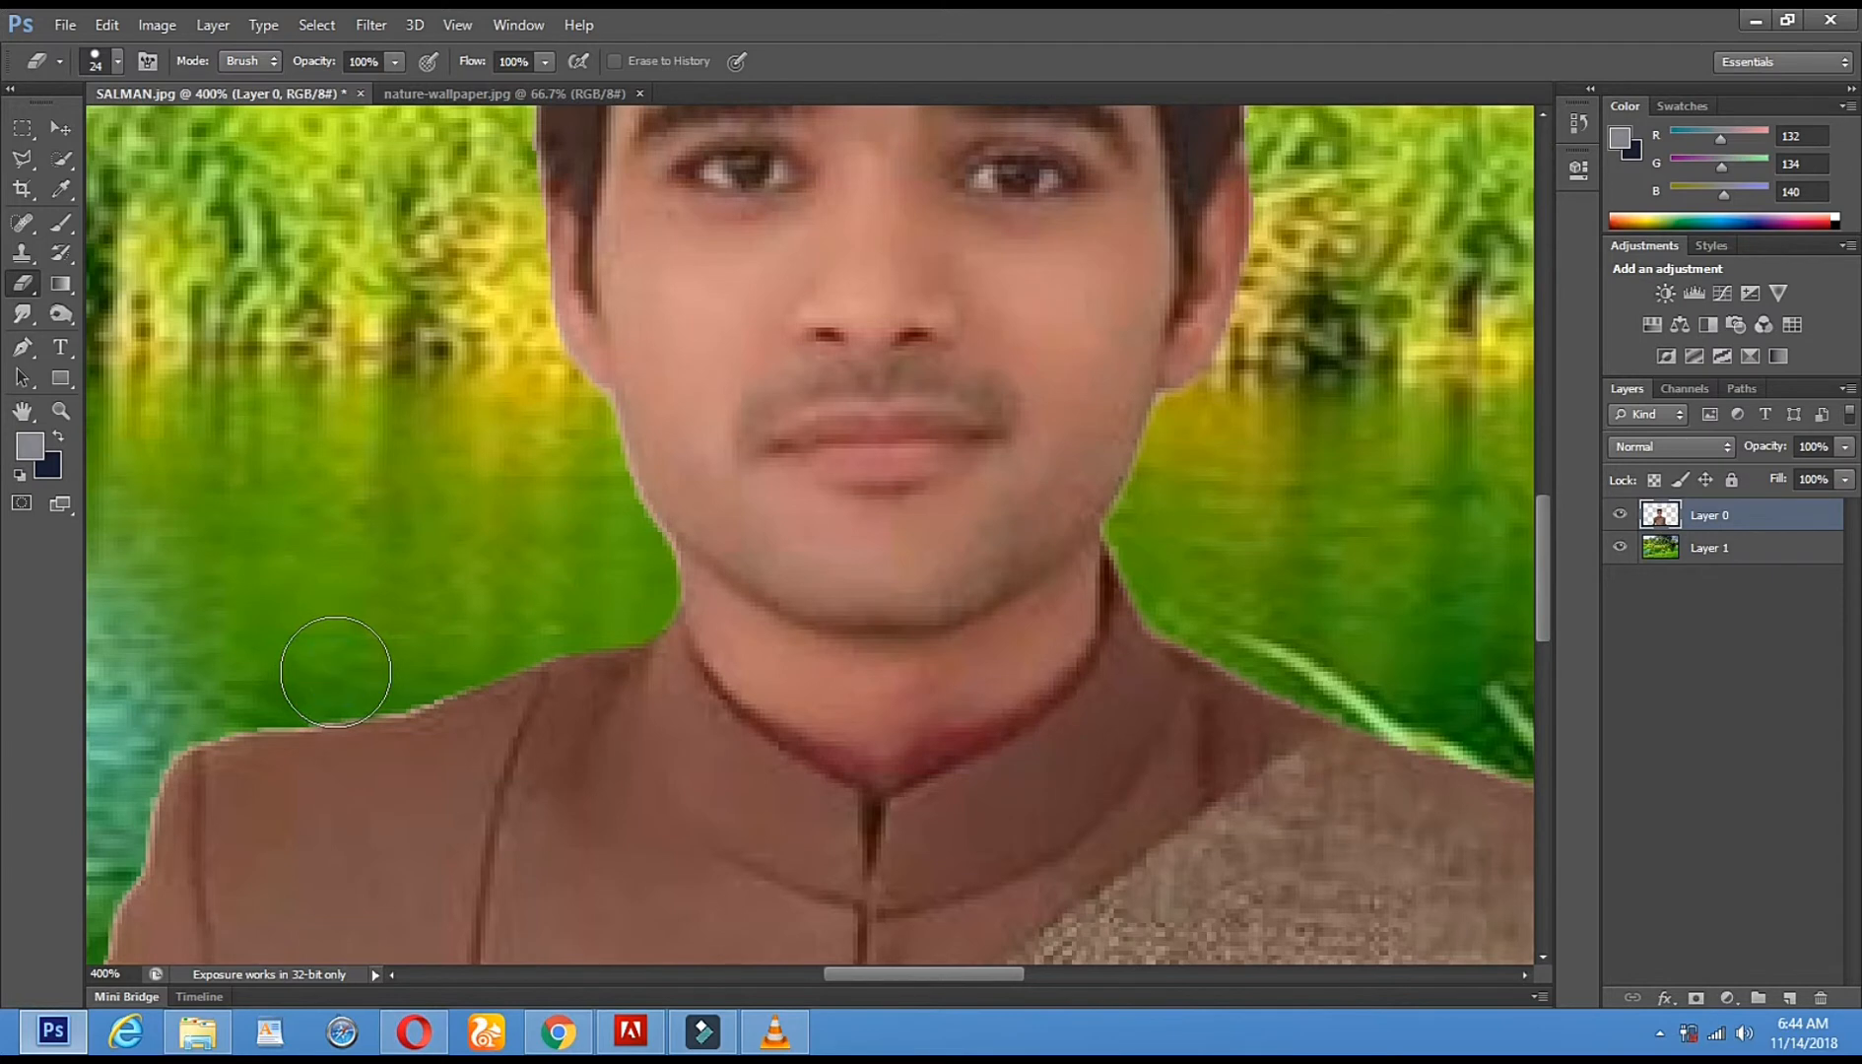
# - With a 17 px eraser, remove the pale fringe along the shoulder, elbow and sleeve
pyautogui.moveTo(320, 680); pyautogui.dragTo(523, 729)
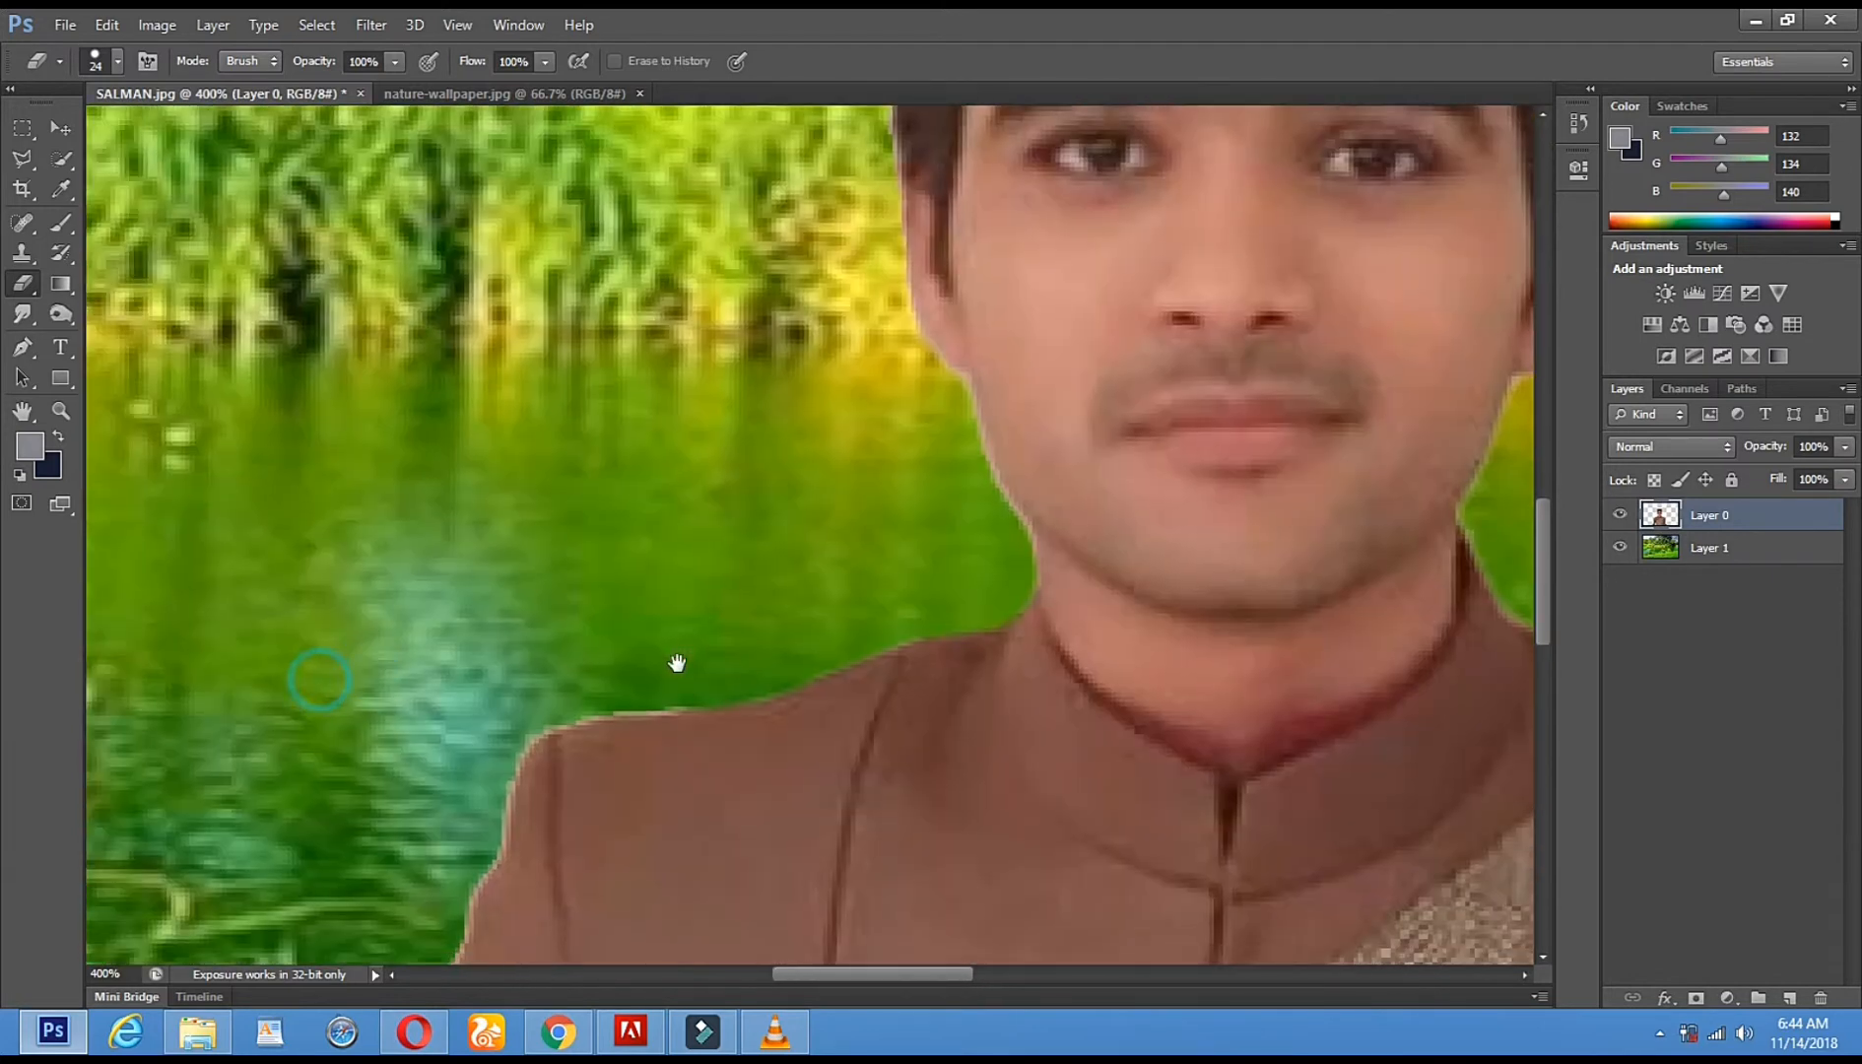
pyautogui.rightClick(845, 609)
pyautogui.moveTo(897, 666); pyautogui.dragTo(890, 666)
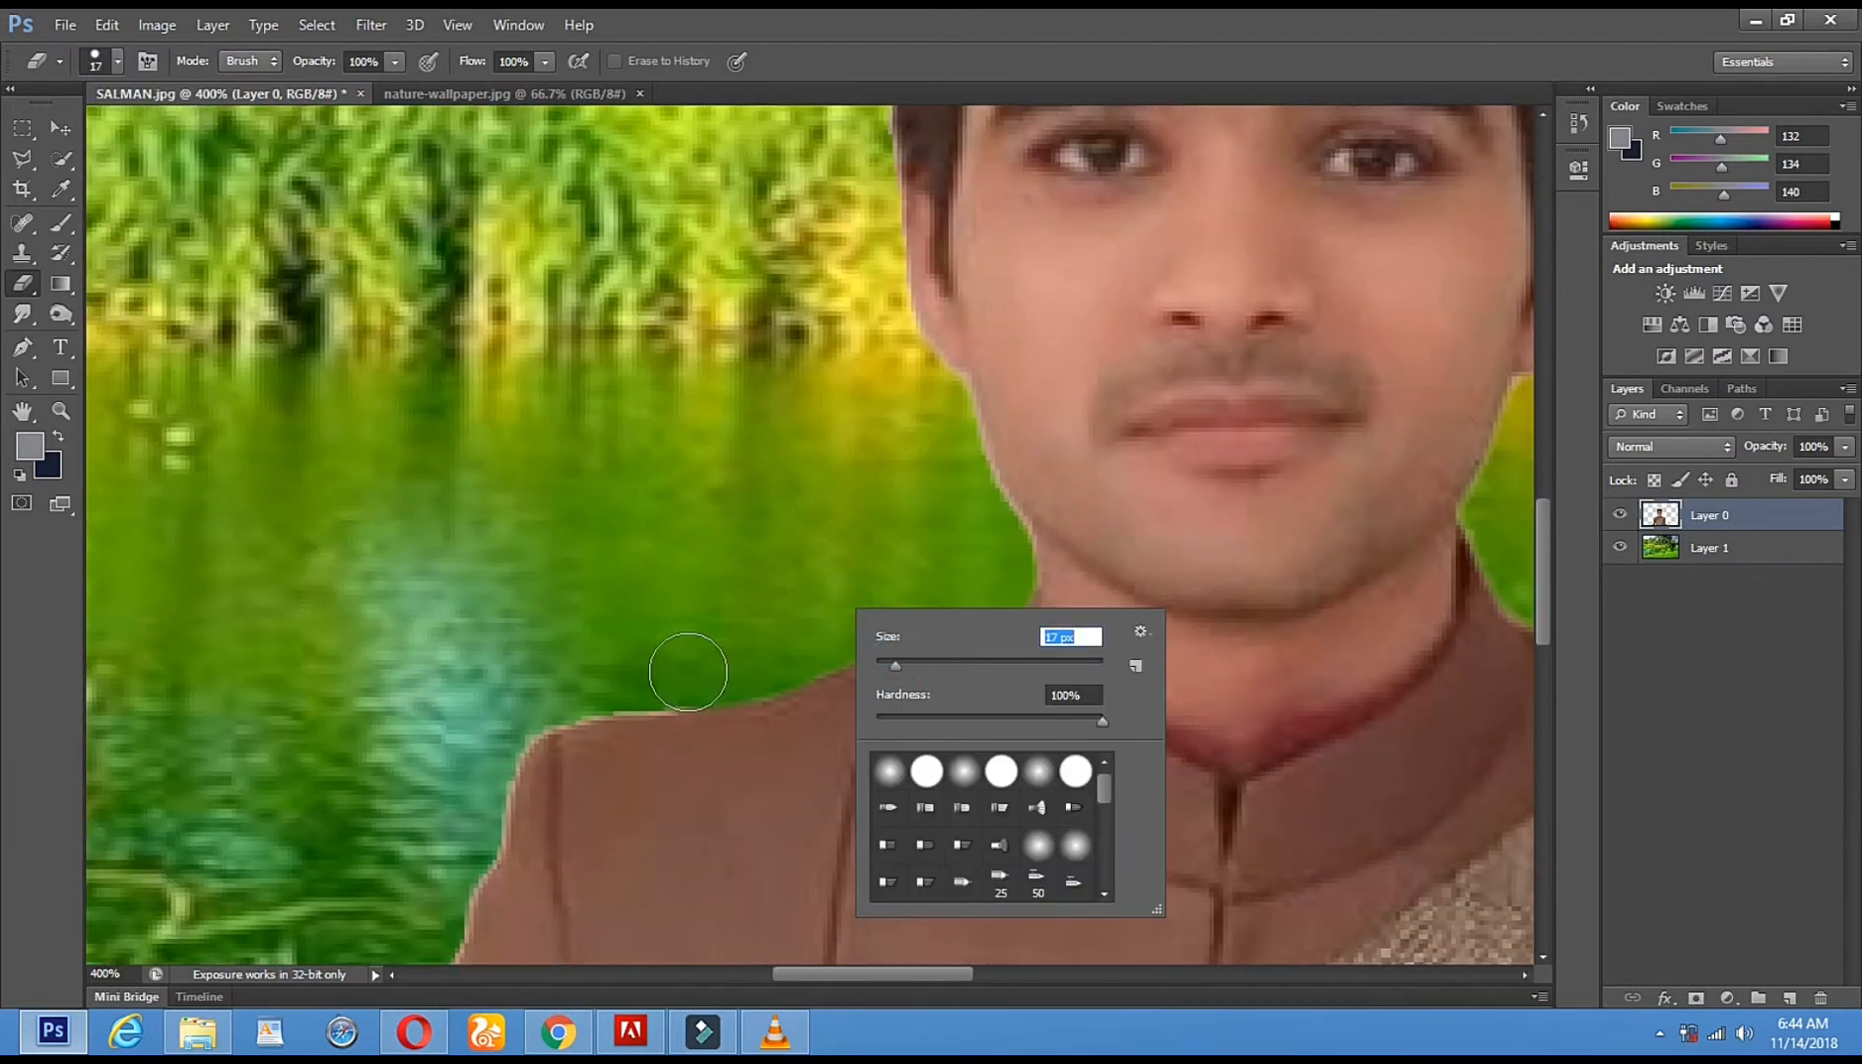
pyautogui.click(690, 673)
pyautogui.moveTo(678, 676); pyautogui.dragTo(550, 696)
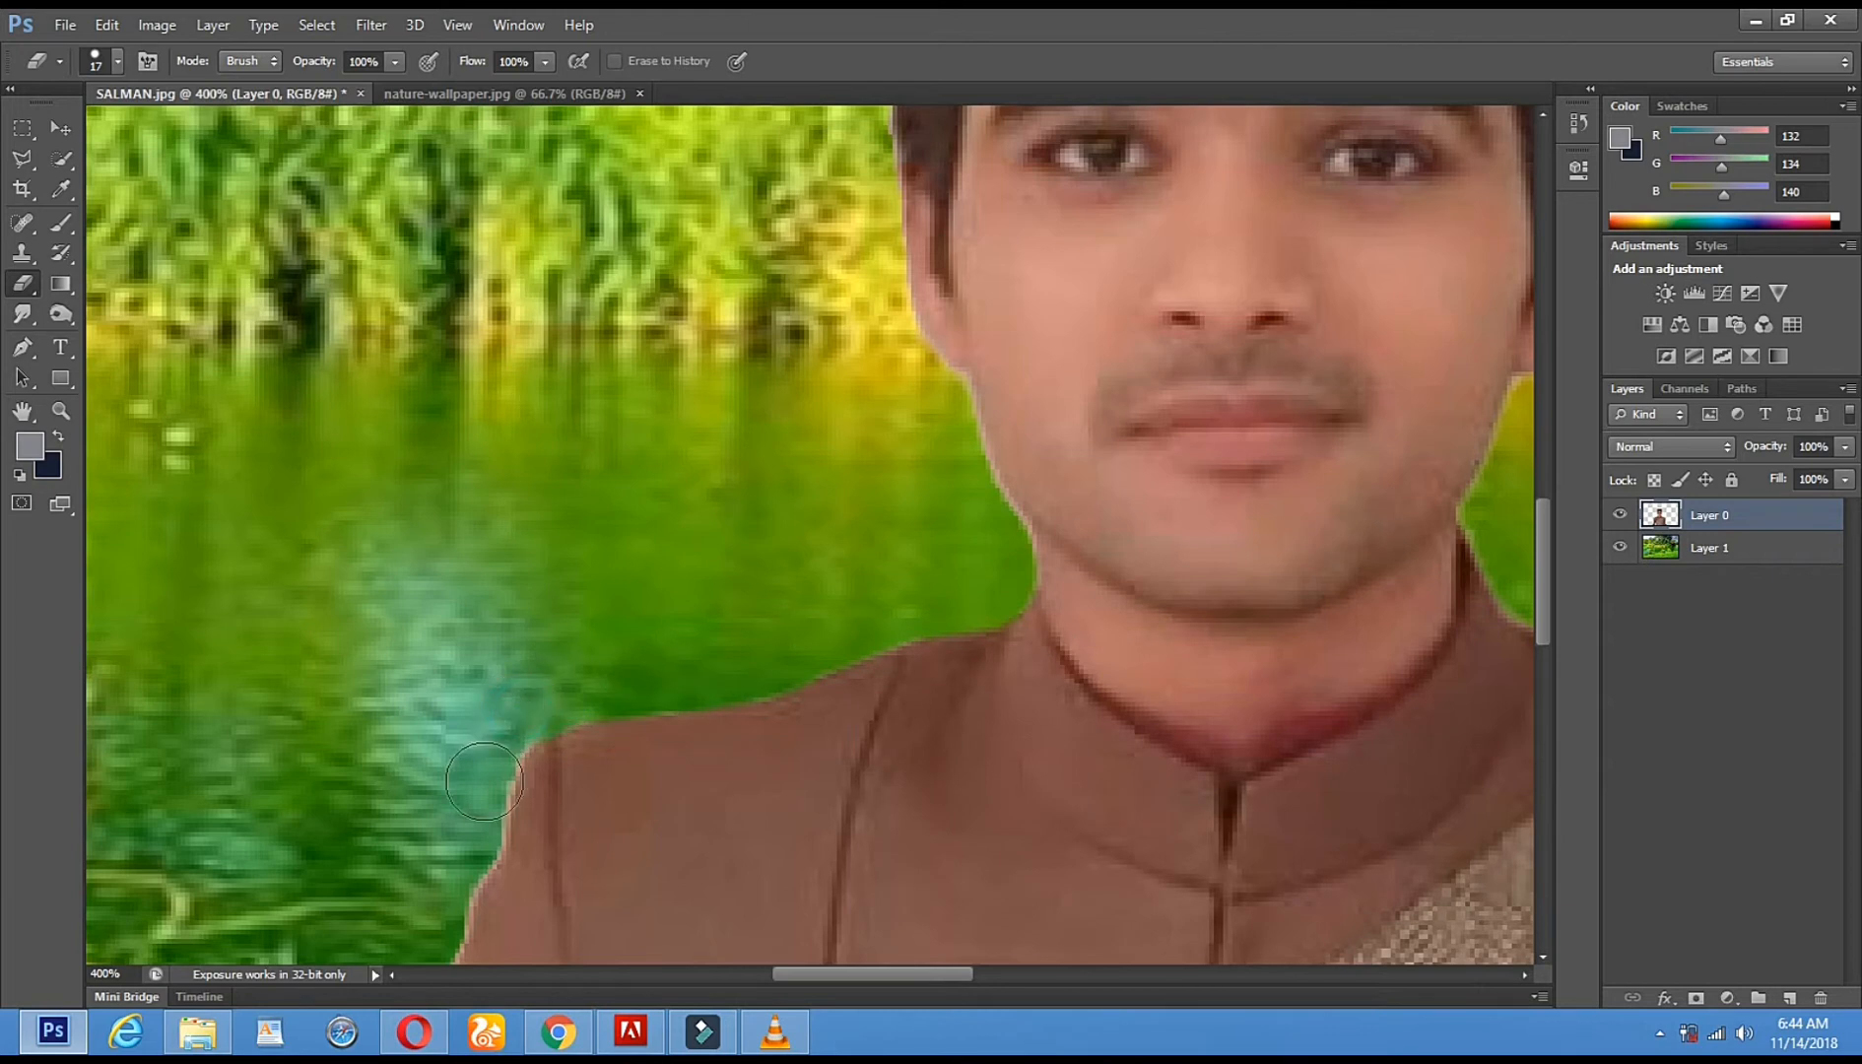
pyautogui.scroll(-5, 545, 819)
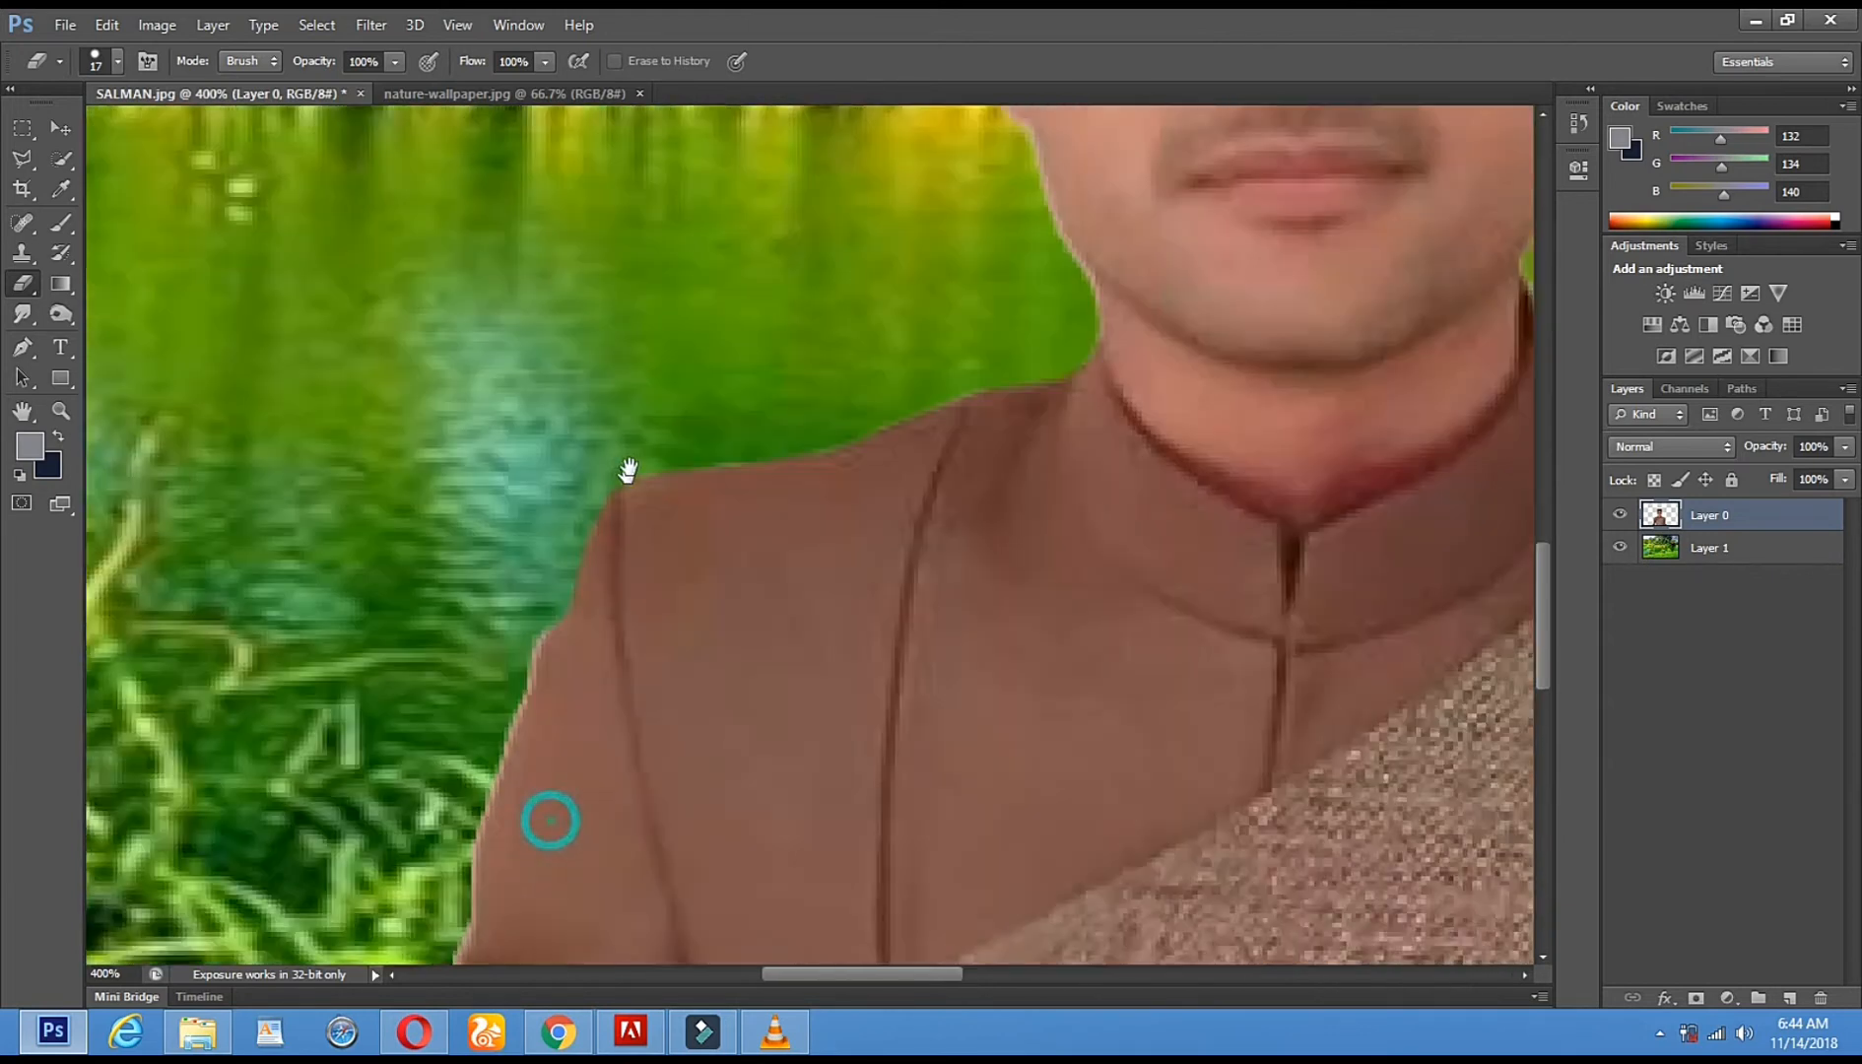
pyautogui.keyDown('shift'); pyautogui.click(500, 594); pyautogui.keyUp('shift')
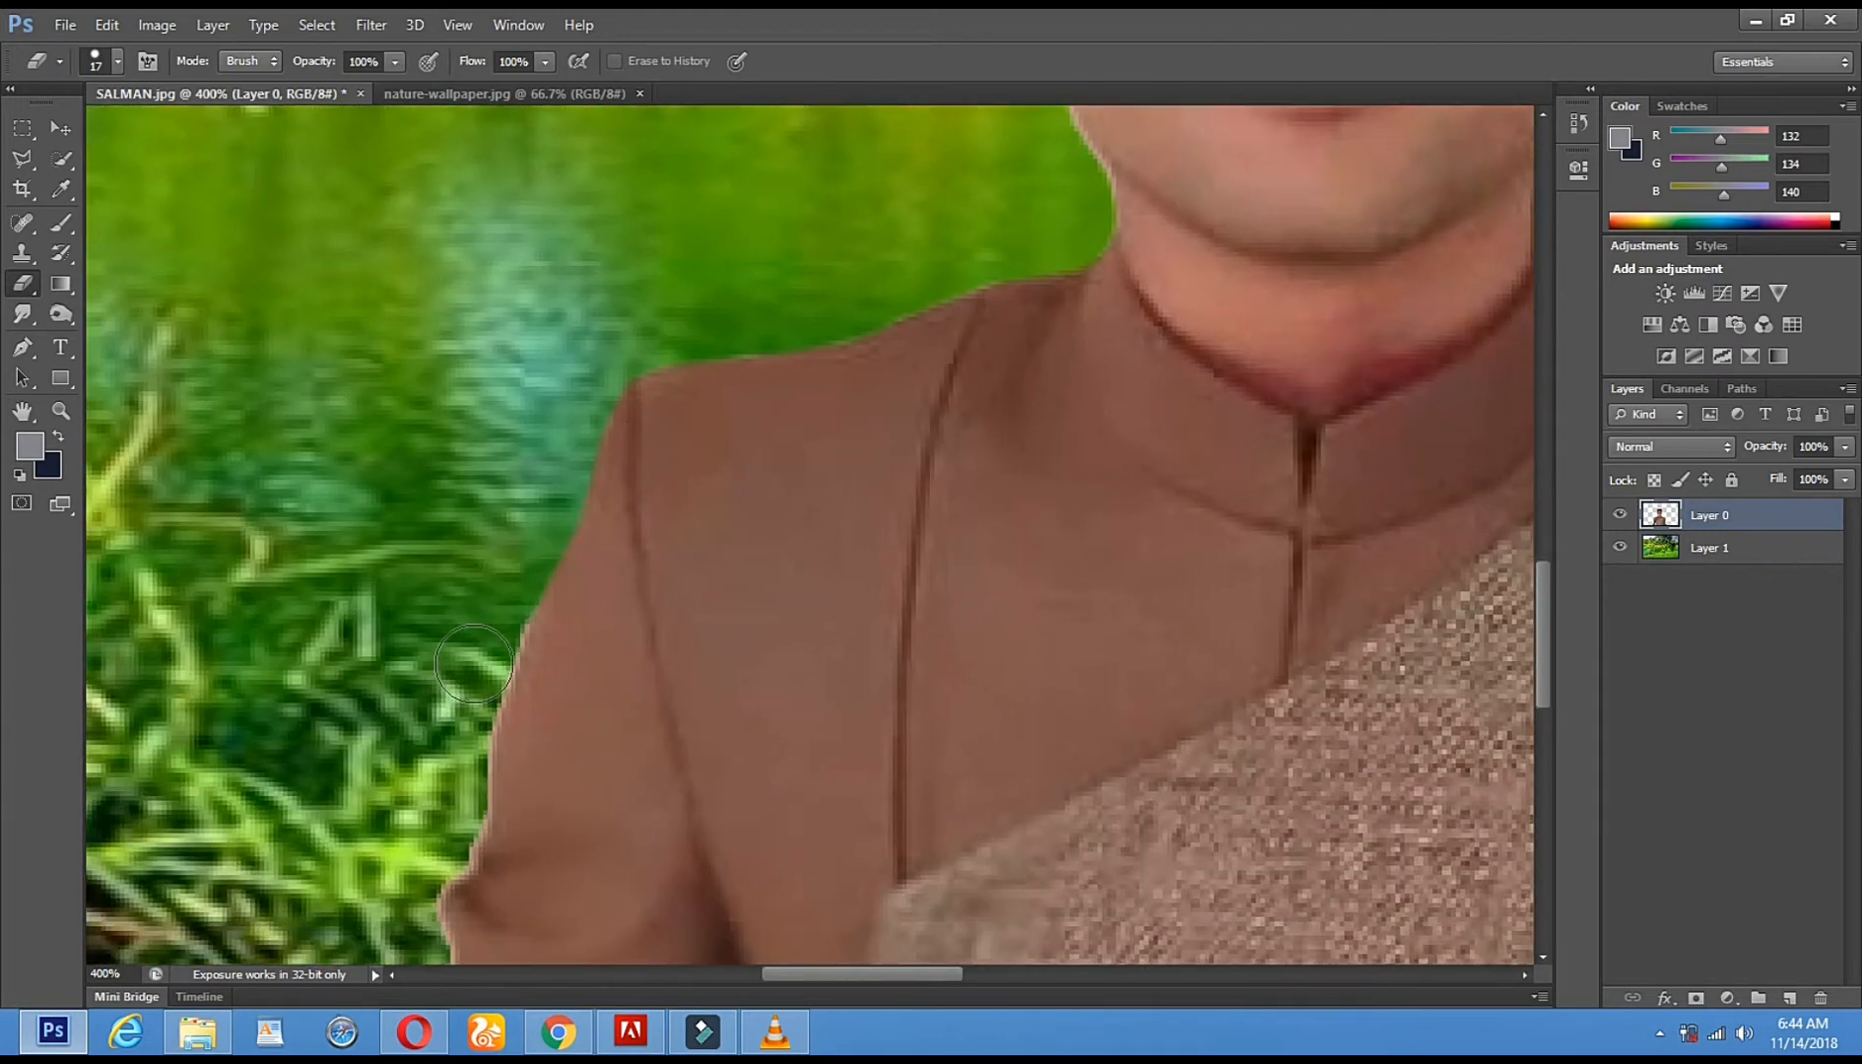
pyautogui.keyDown('shift'); pyautogui.click(453, 816); pyautogui.keyUp('shift')
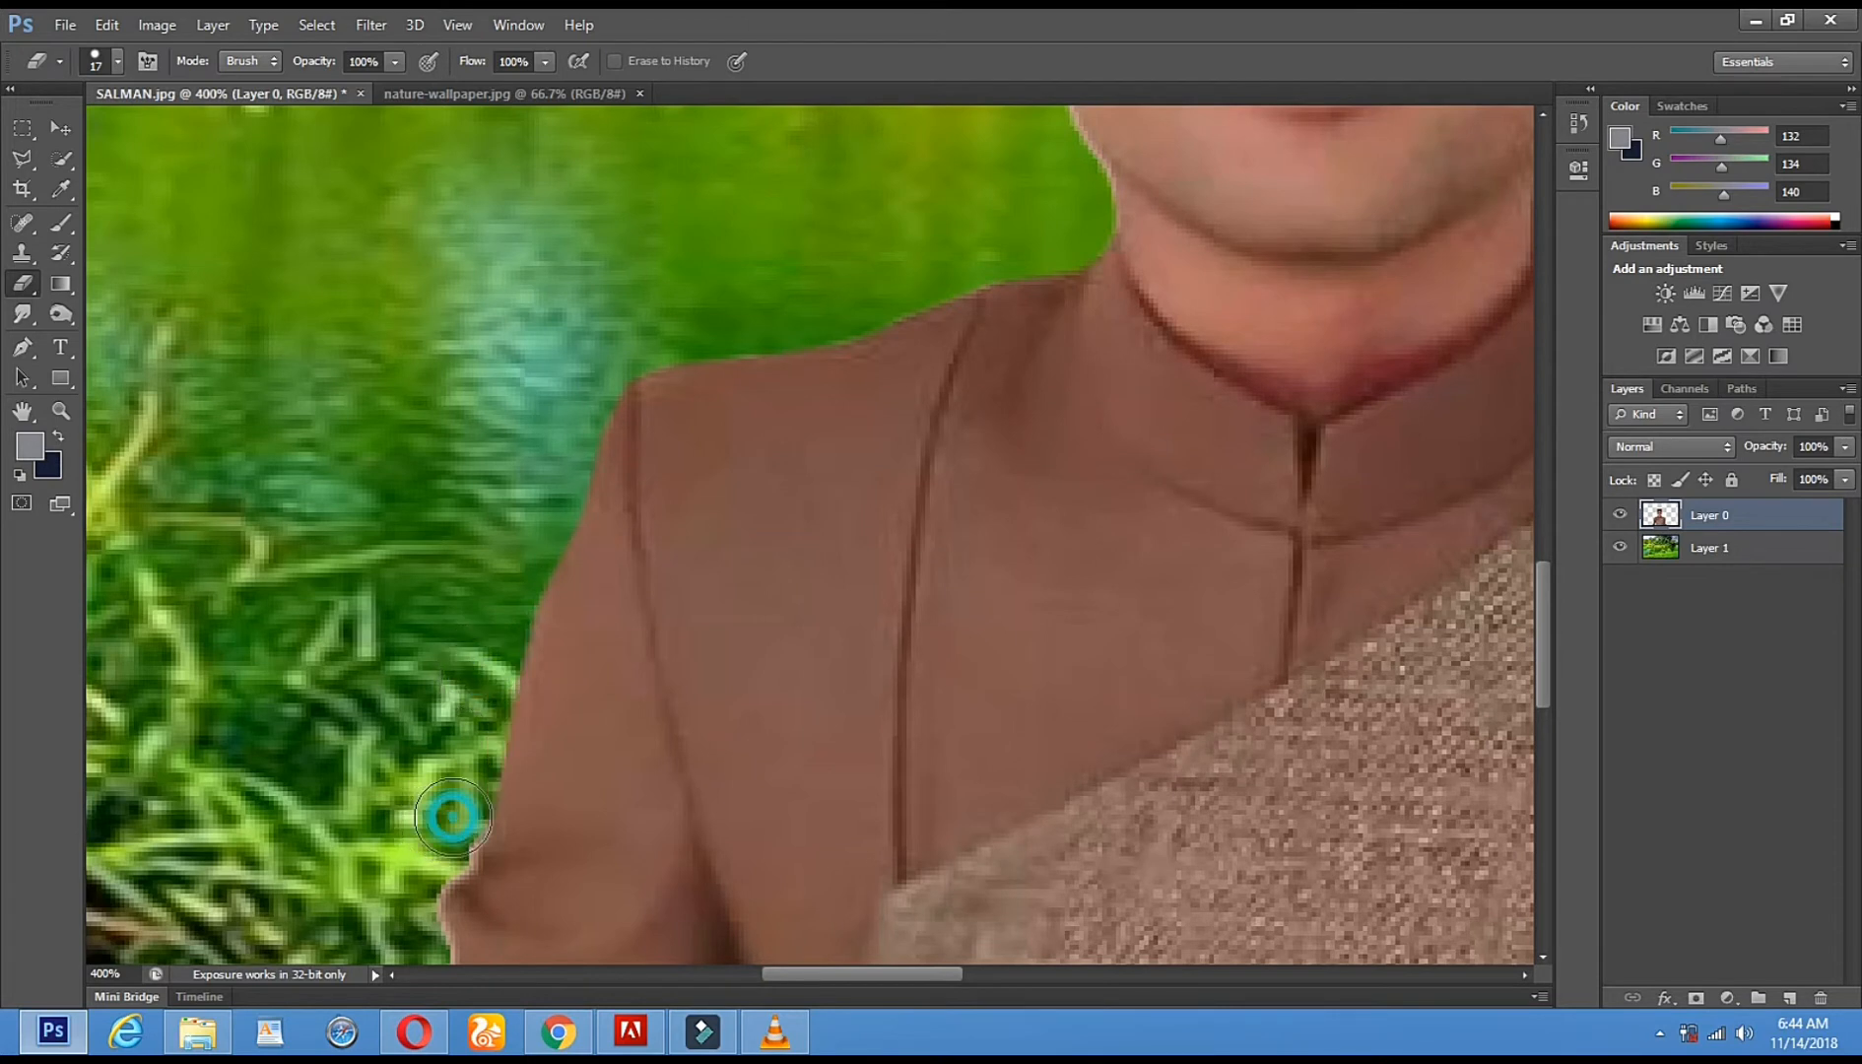
pyautogui.moveTo(603, 777); pyautogui.dragTo(673, 403)
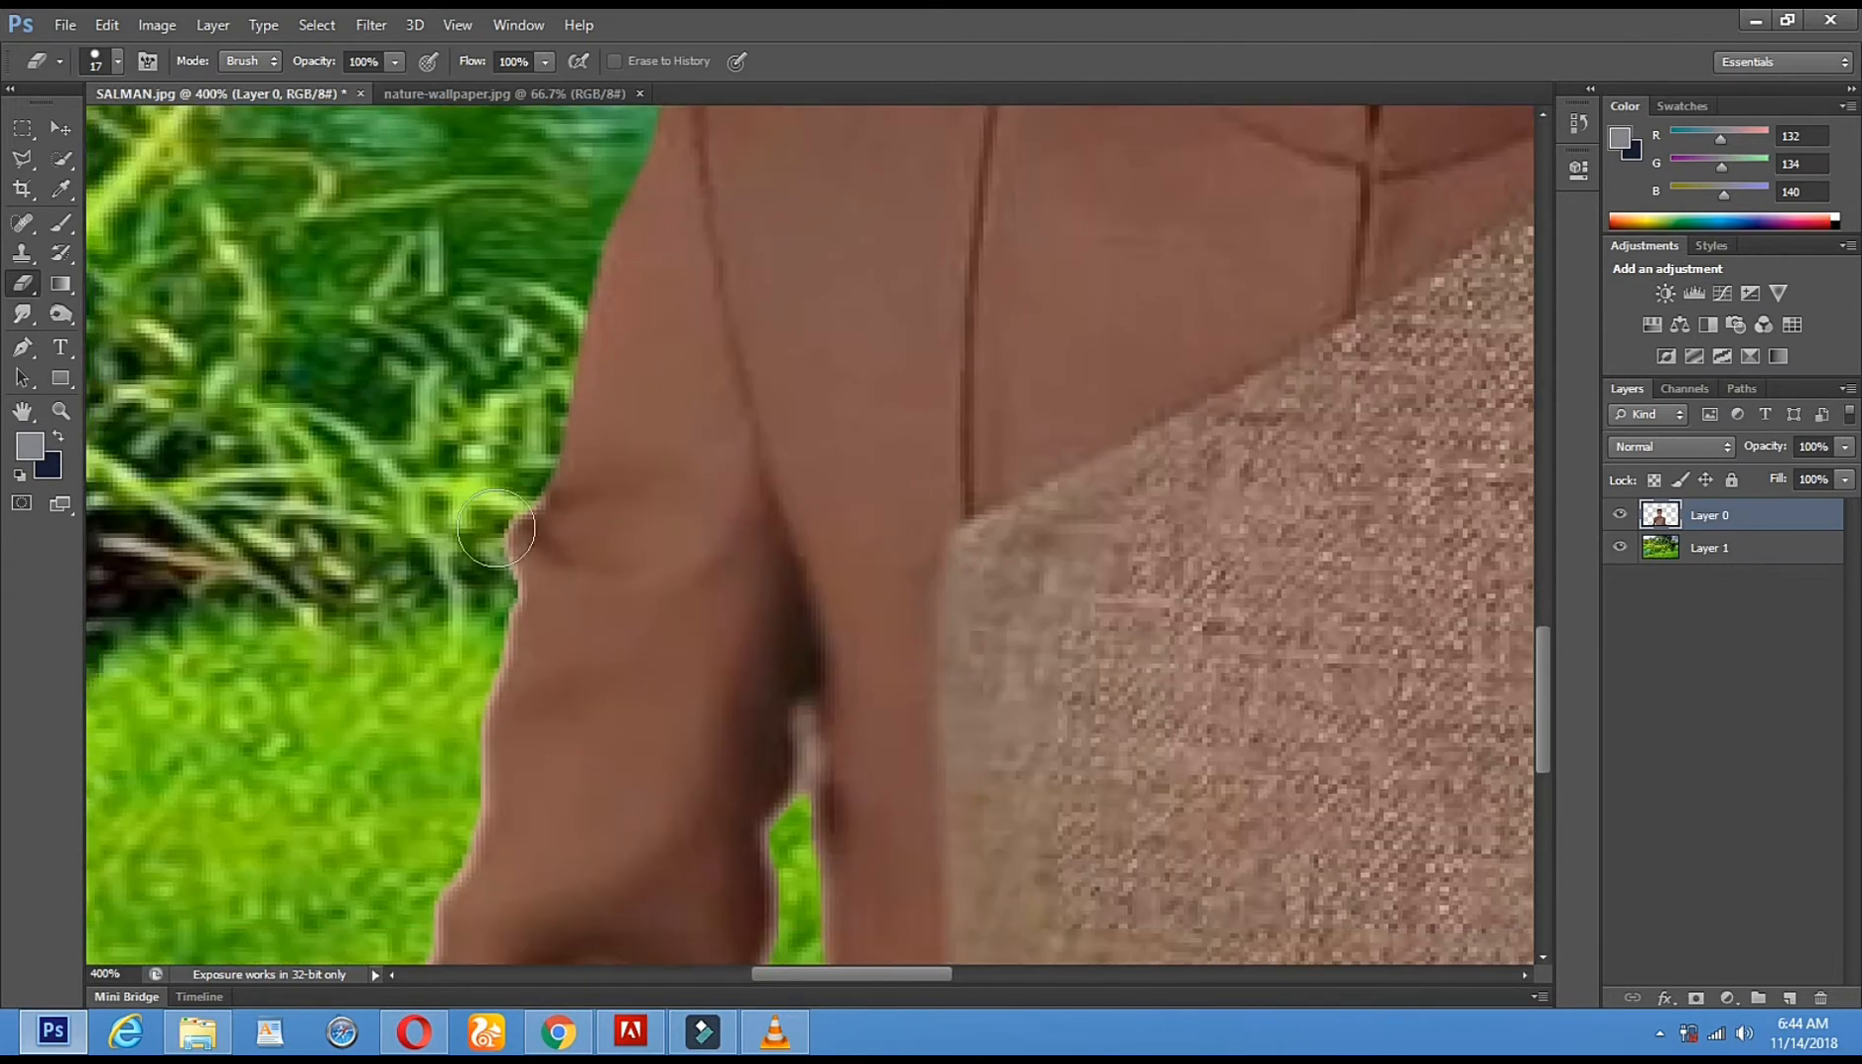
pyautogui.keyDown('shift'); pyautogui.click(487, 582); pyautogui.keyUp('shift')
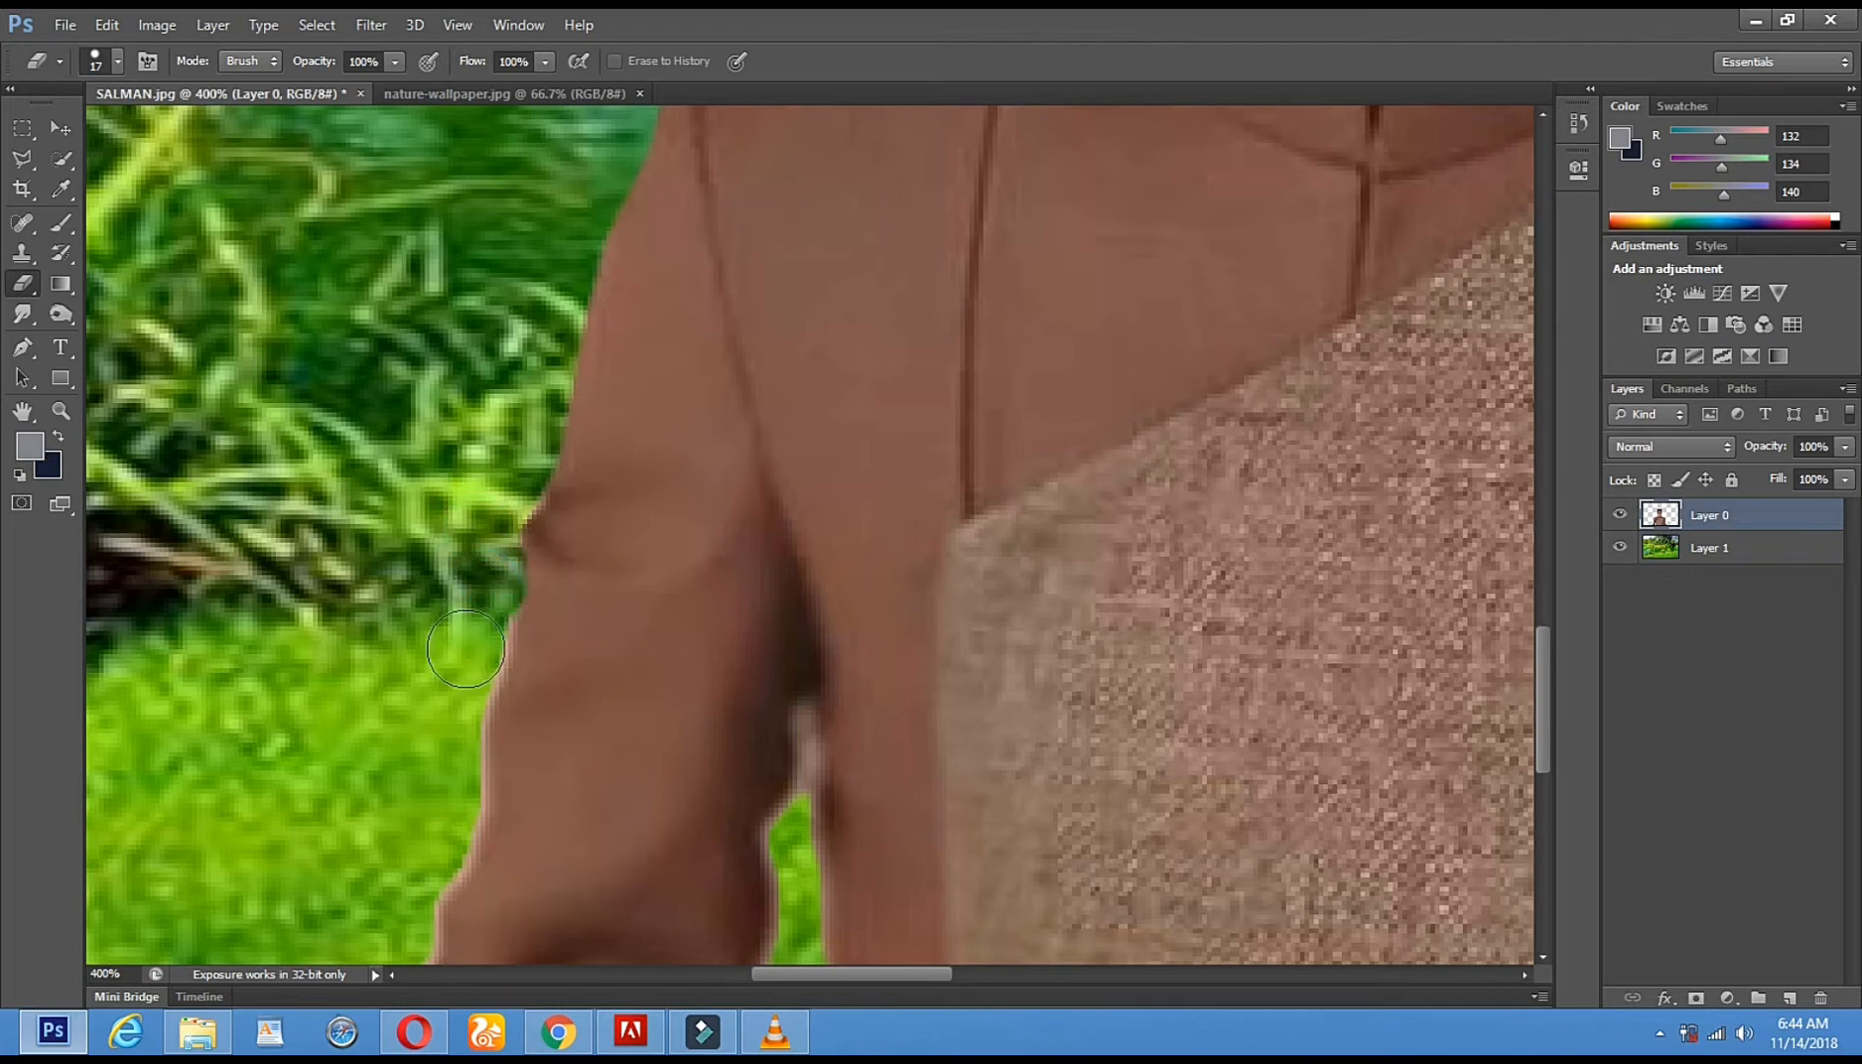
pyautogui.moveTo(502, 610); pyautogui.dragTo(520, 491)
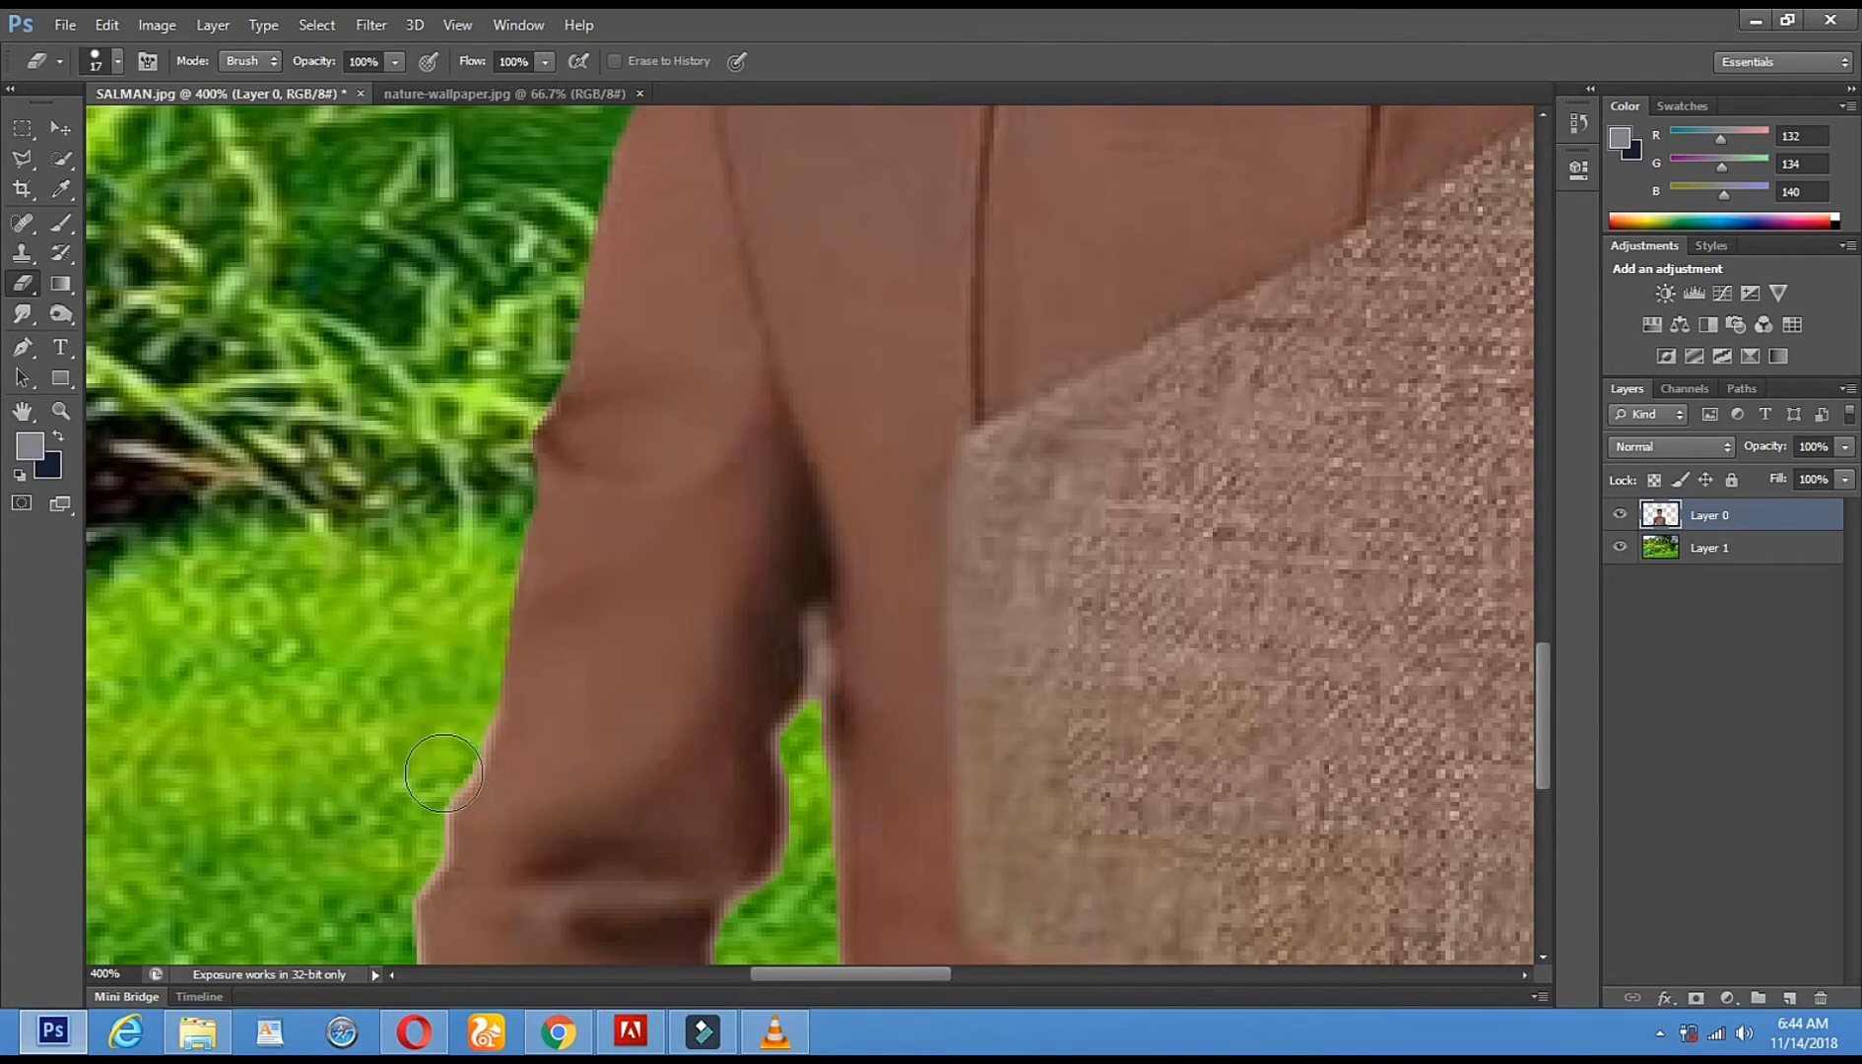
pyautogui.moveTo(605, 413); pyautogui.dragTo(615, 381)
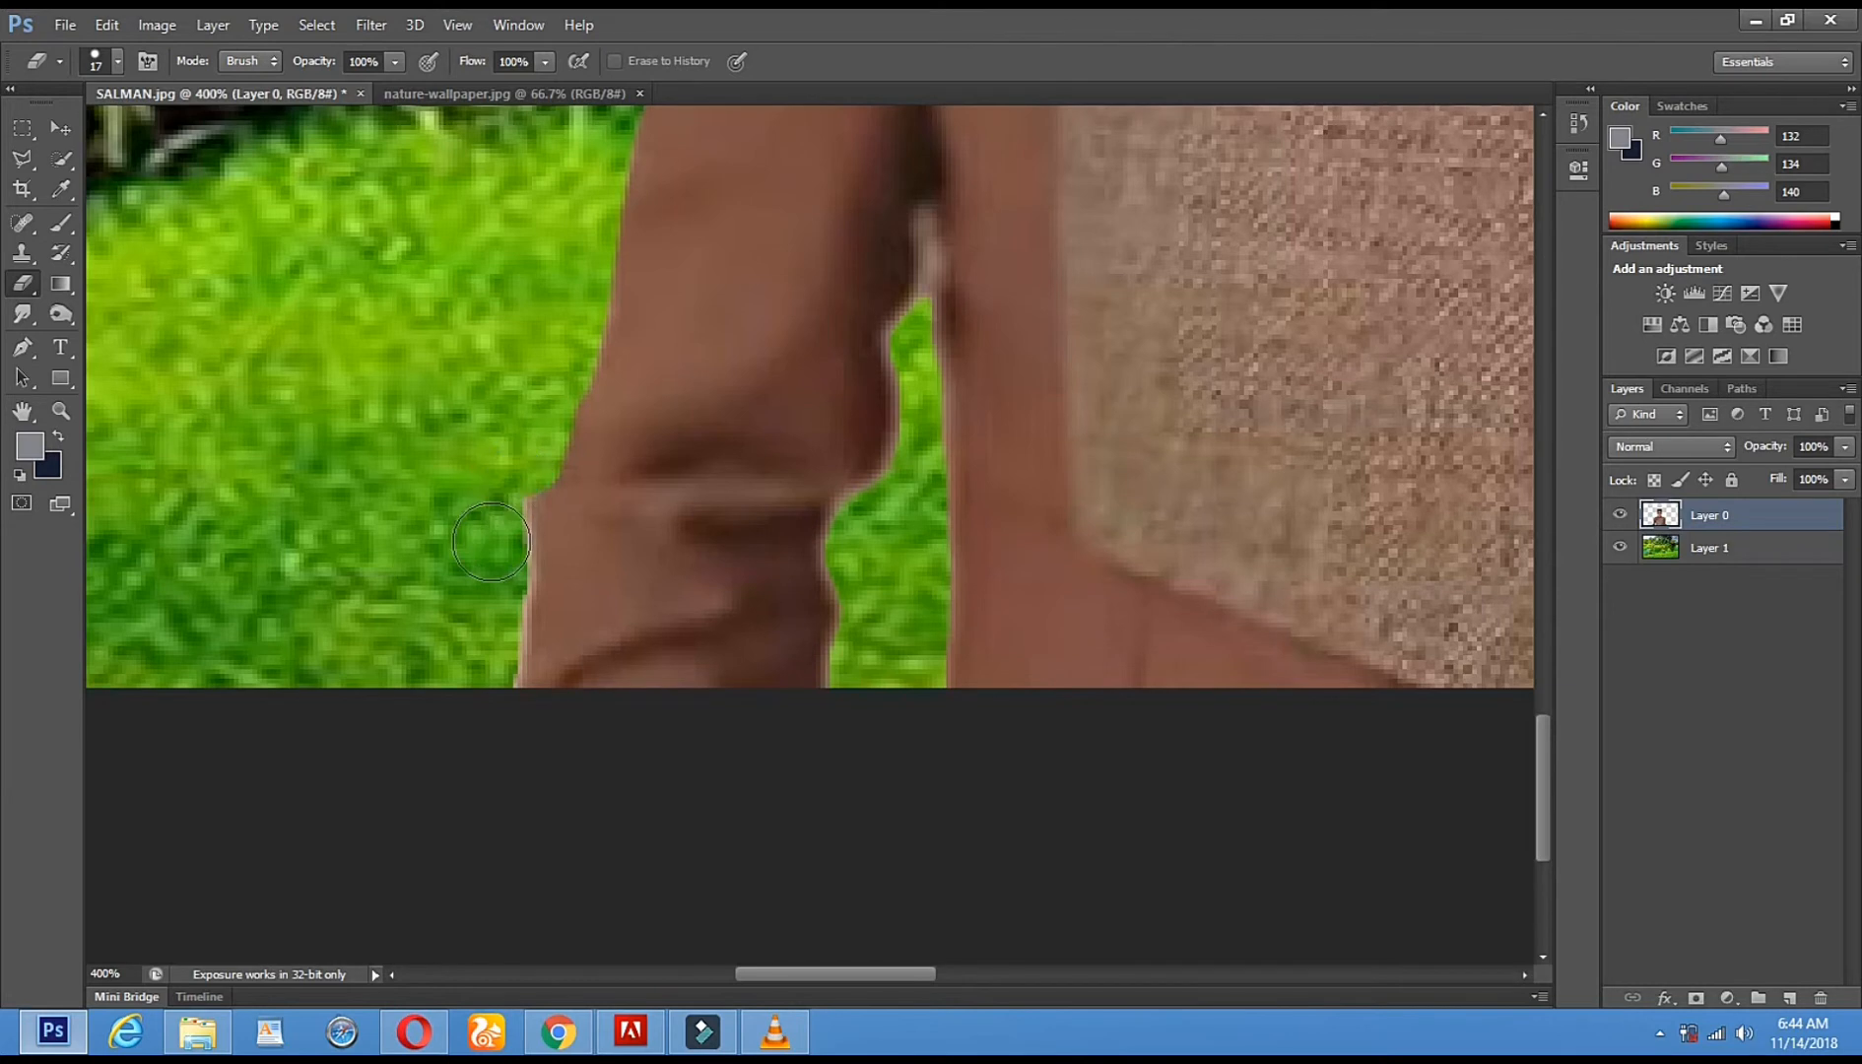
pyautogui.click(497, 615)
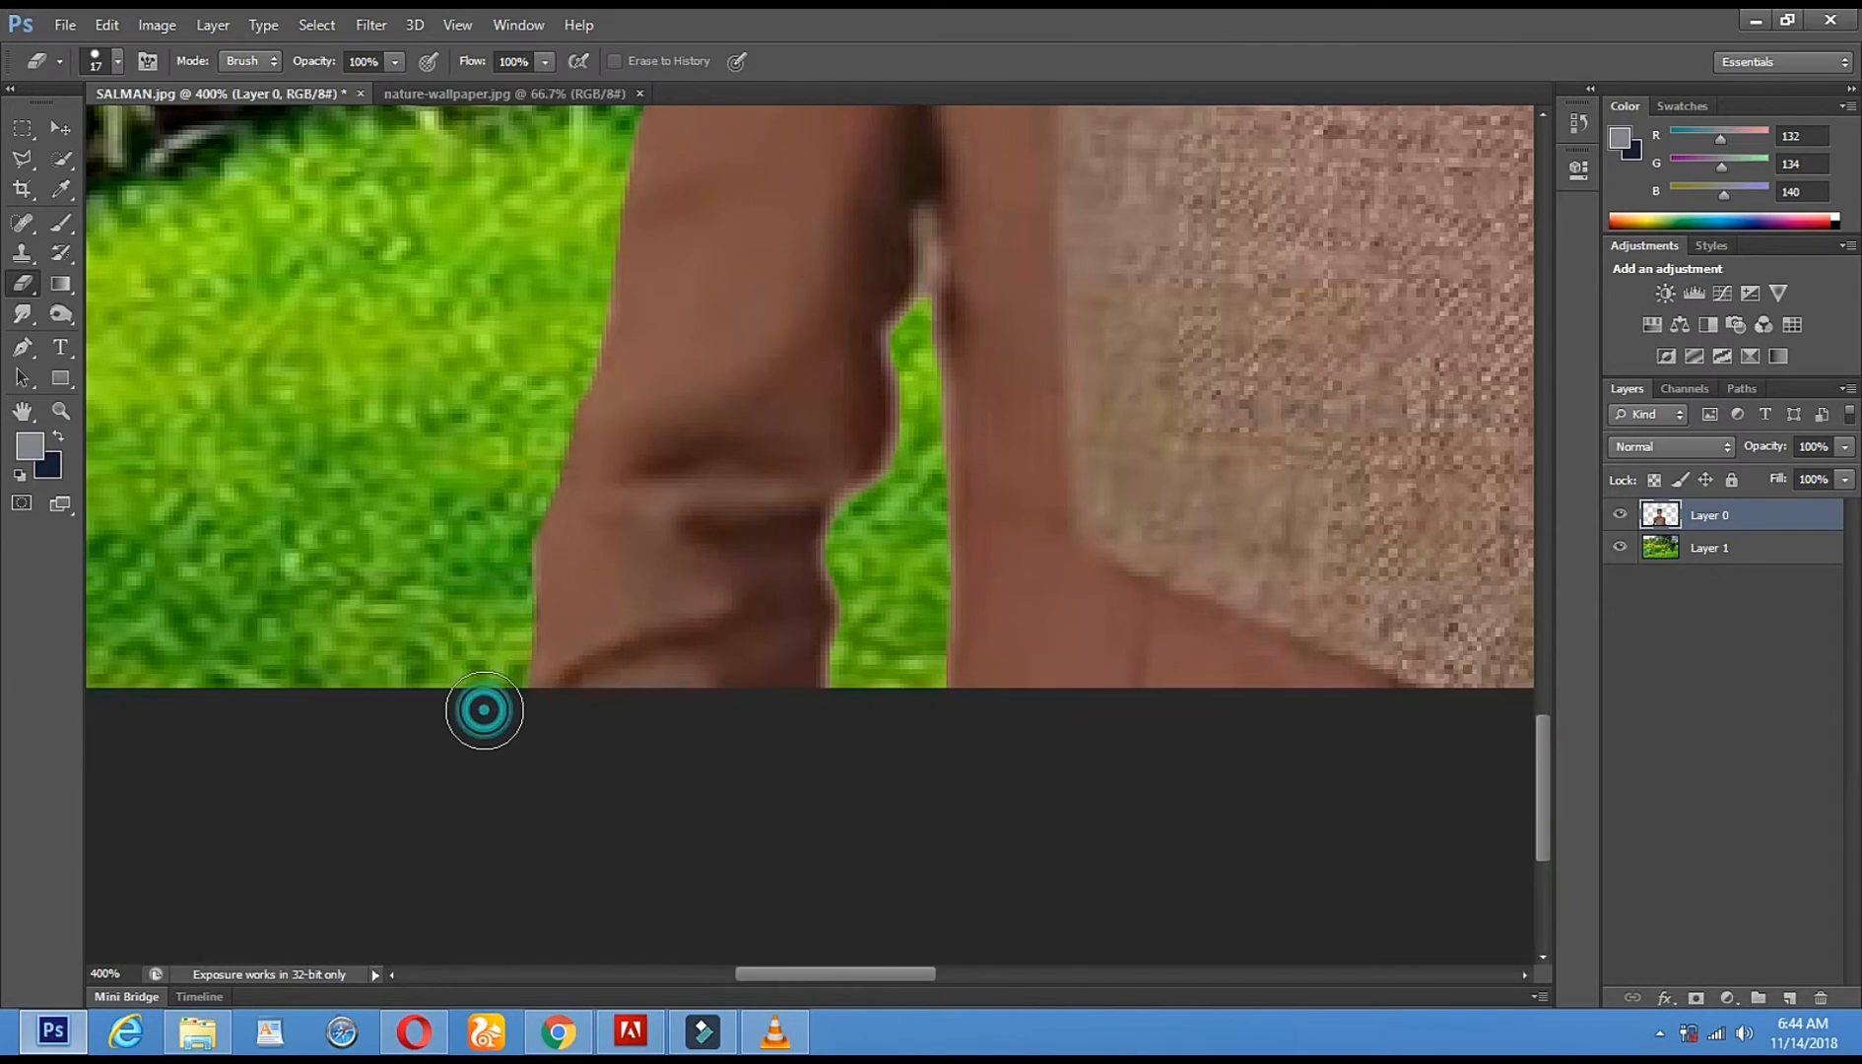
# - Shrink the eraser to 6 px and erase the fringe strip along the arm's left edge
pyautogui.moveTo(1068, 519); pyautogui.dragTo(843, 506)
pyautogui.rightClick(667, 651)
pyautogui.click(705, 709)
pyautogui.click(575, 714)
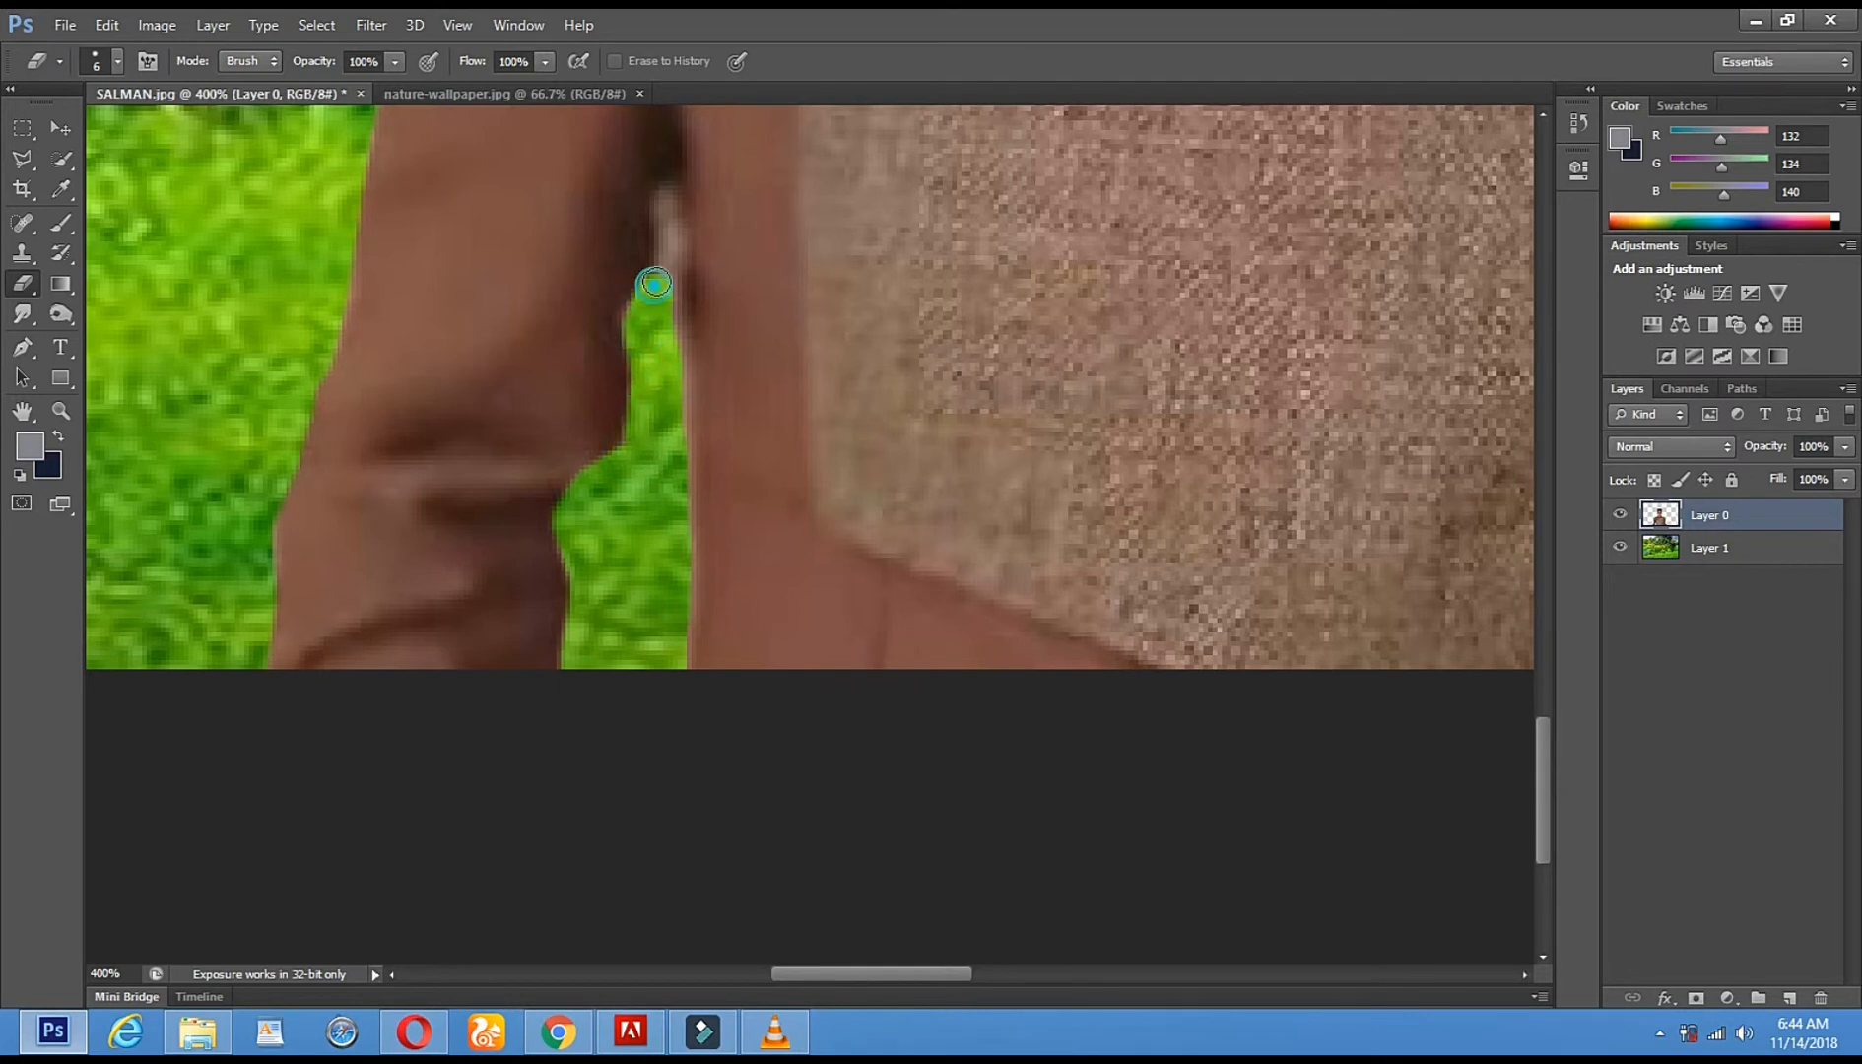
pyautogui.keyDown('shift'); pyautogui.click(691, 646); pyautogui.keyUp('shift')
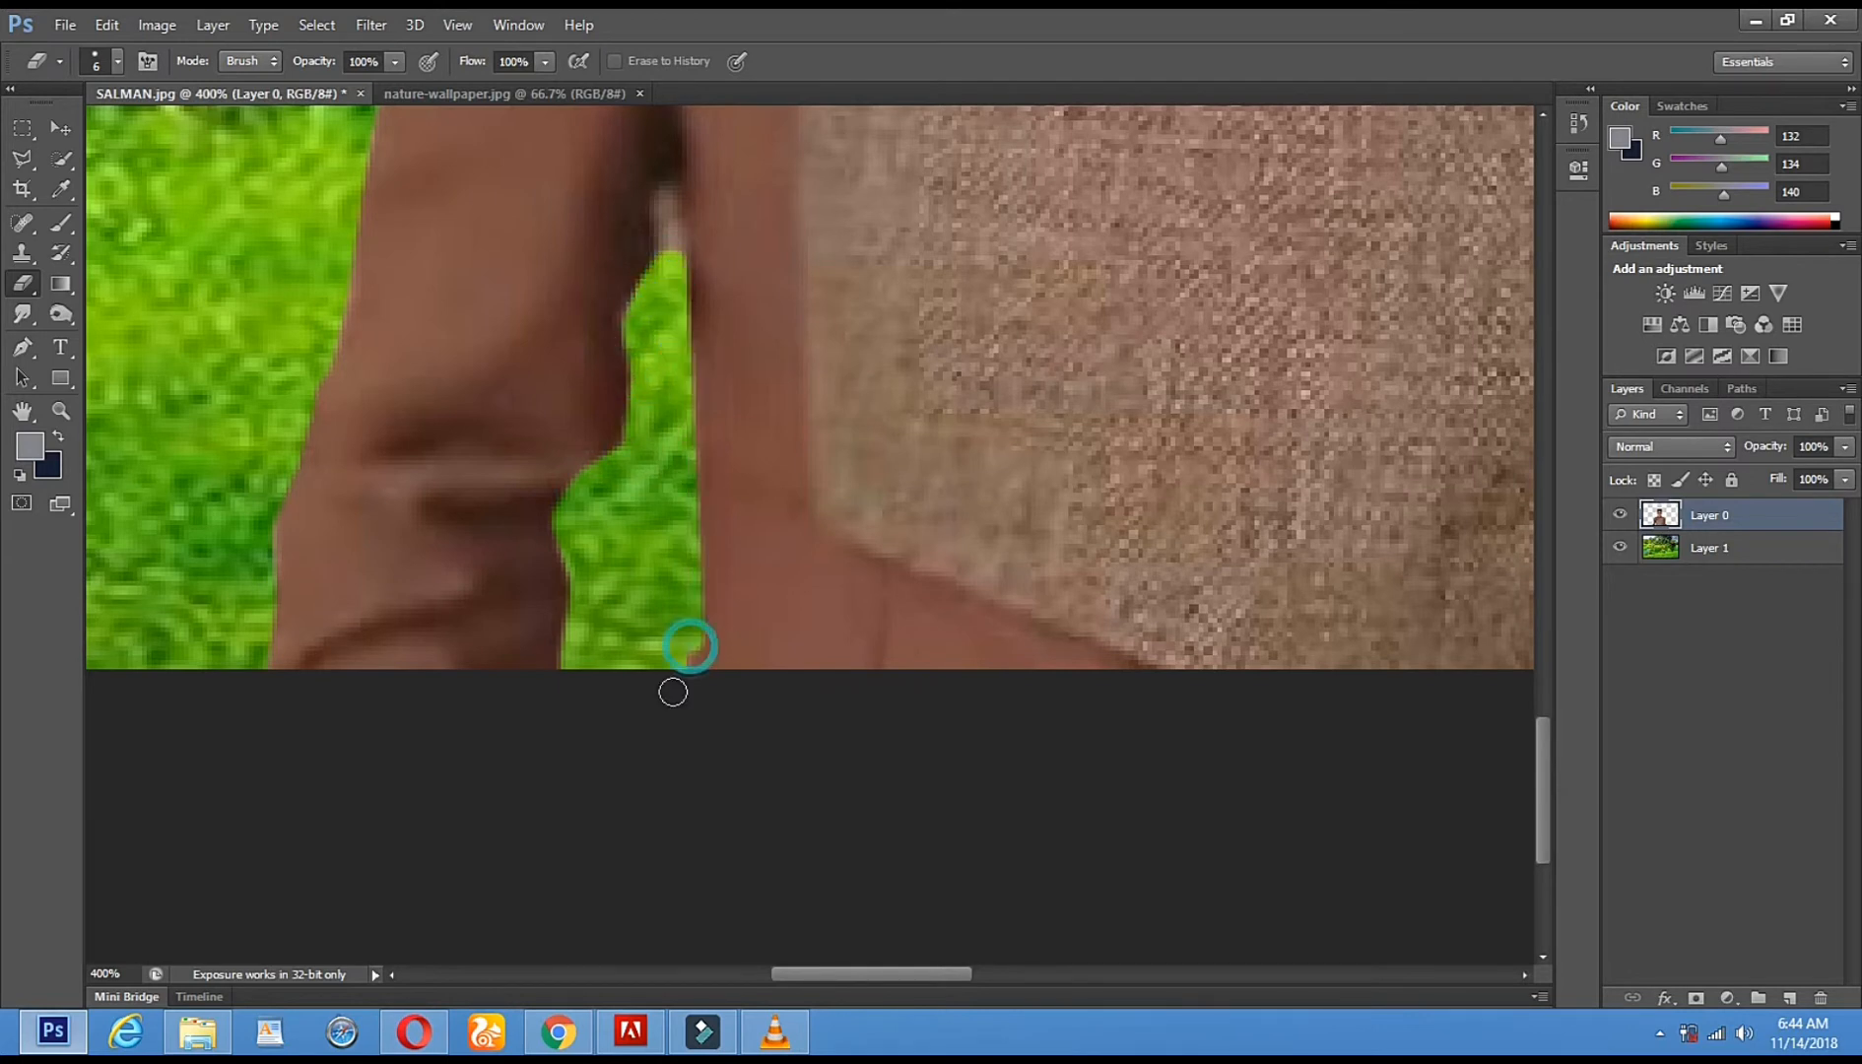
pyautogui.click(60, 411)
# - Zoom in close on the man's shoulder edge and set the Eraser to a smaller brush
pyautogui.keyDown('alt'); pyautogui.click(619, 478); pyautogui.keyUp('alt')
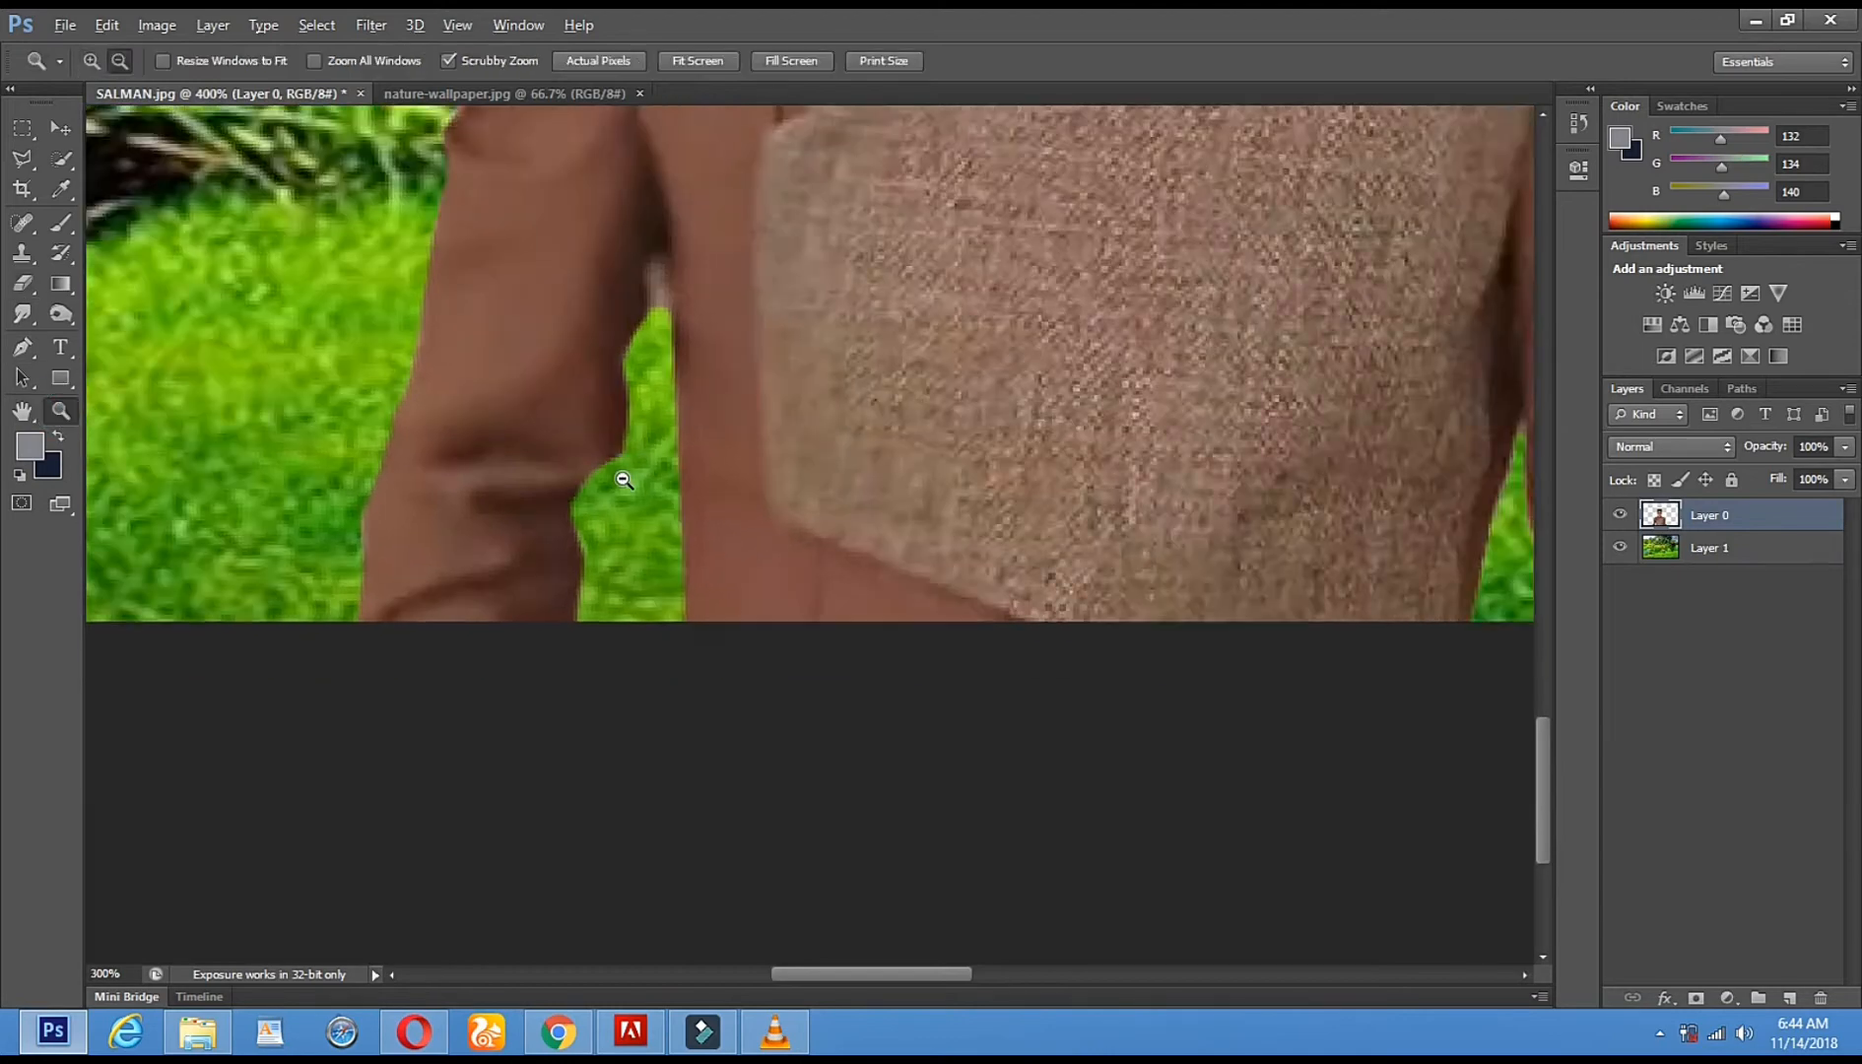
pyautogui.keyDown('alt'); pyautogui.click(624, 480); pyautogui.keyUp('alt')
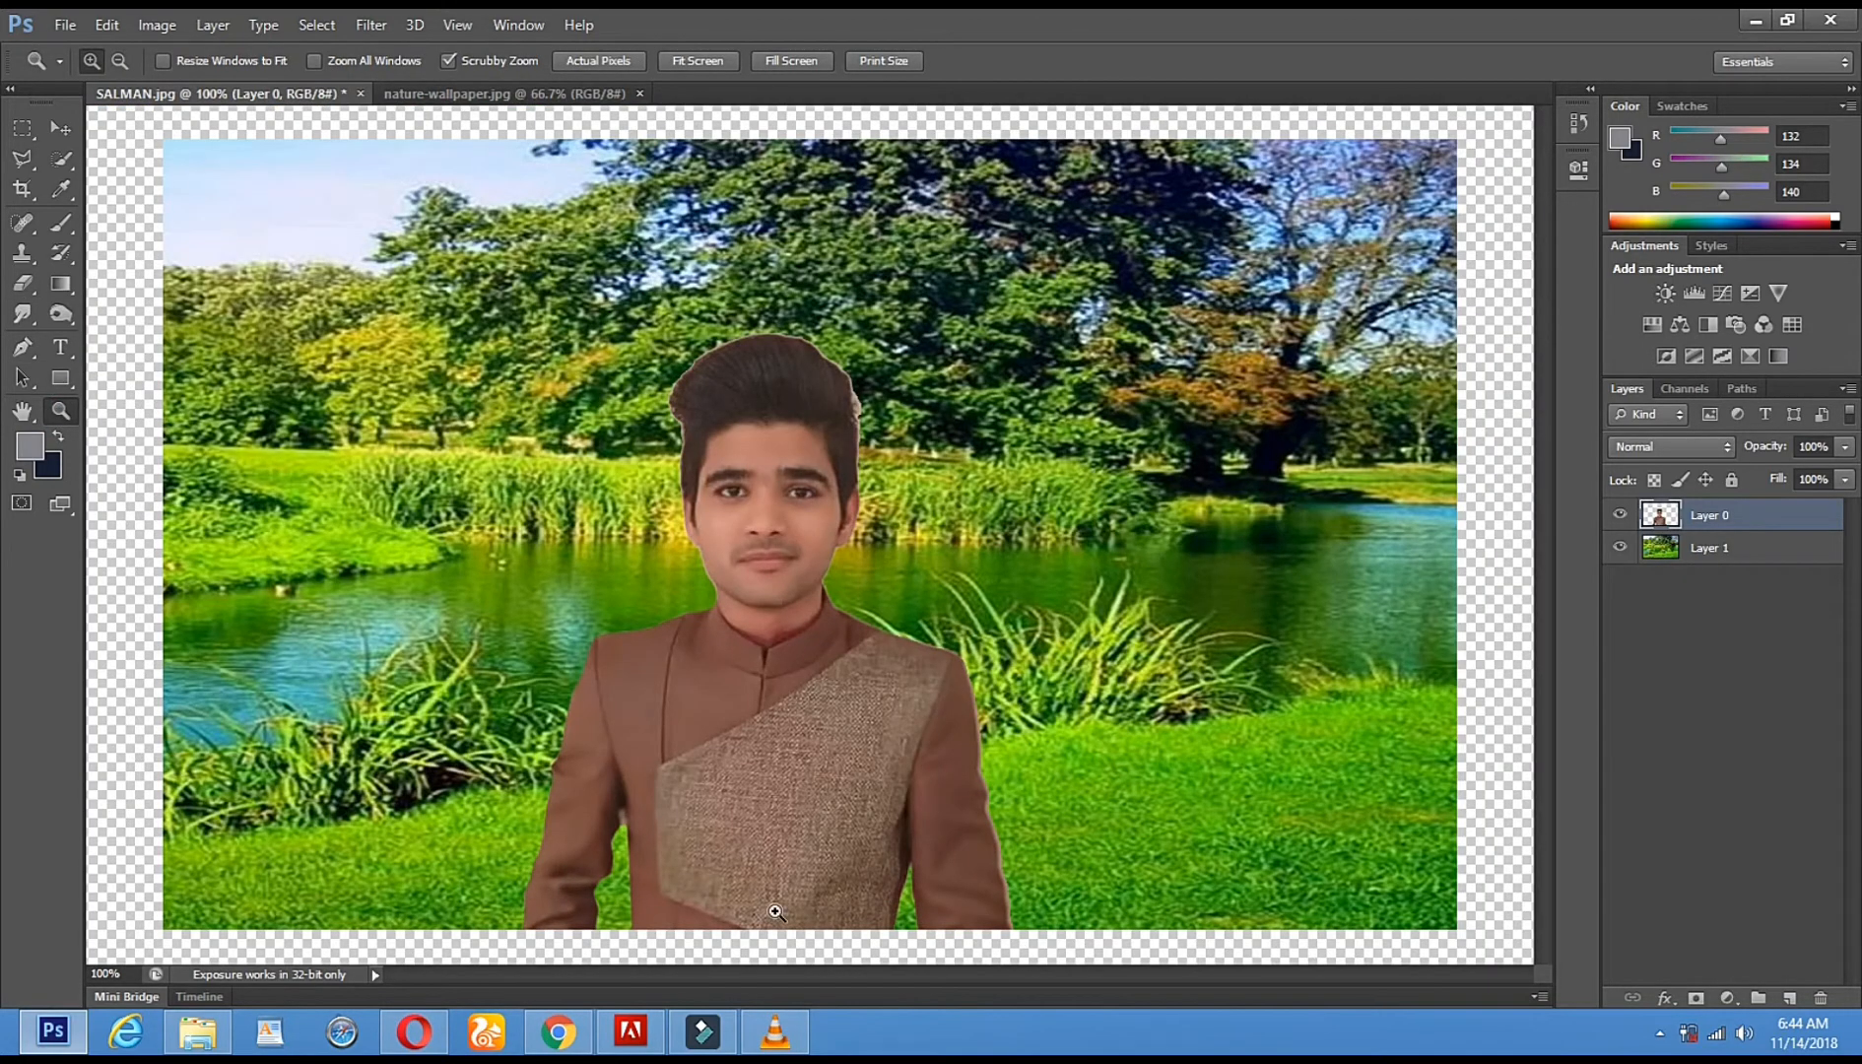
pyautogui.click(1015, 779)
pyautogui.click(749, 395)
pyautogui.click(657, 258)
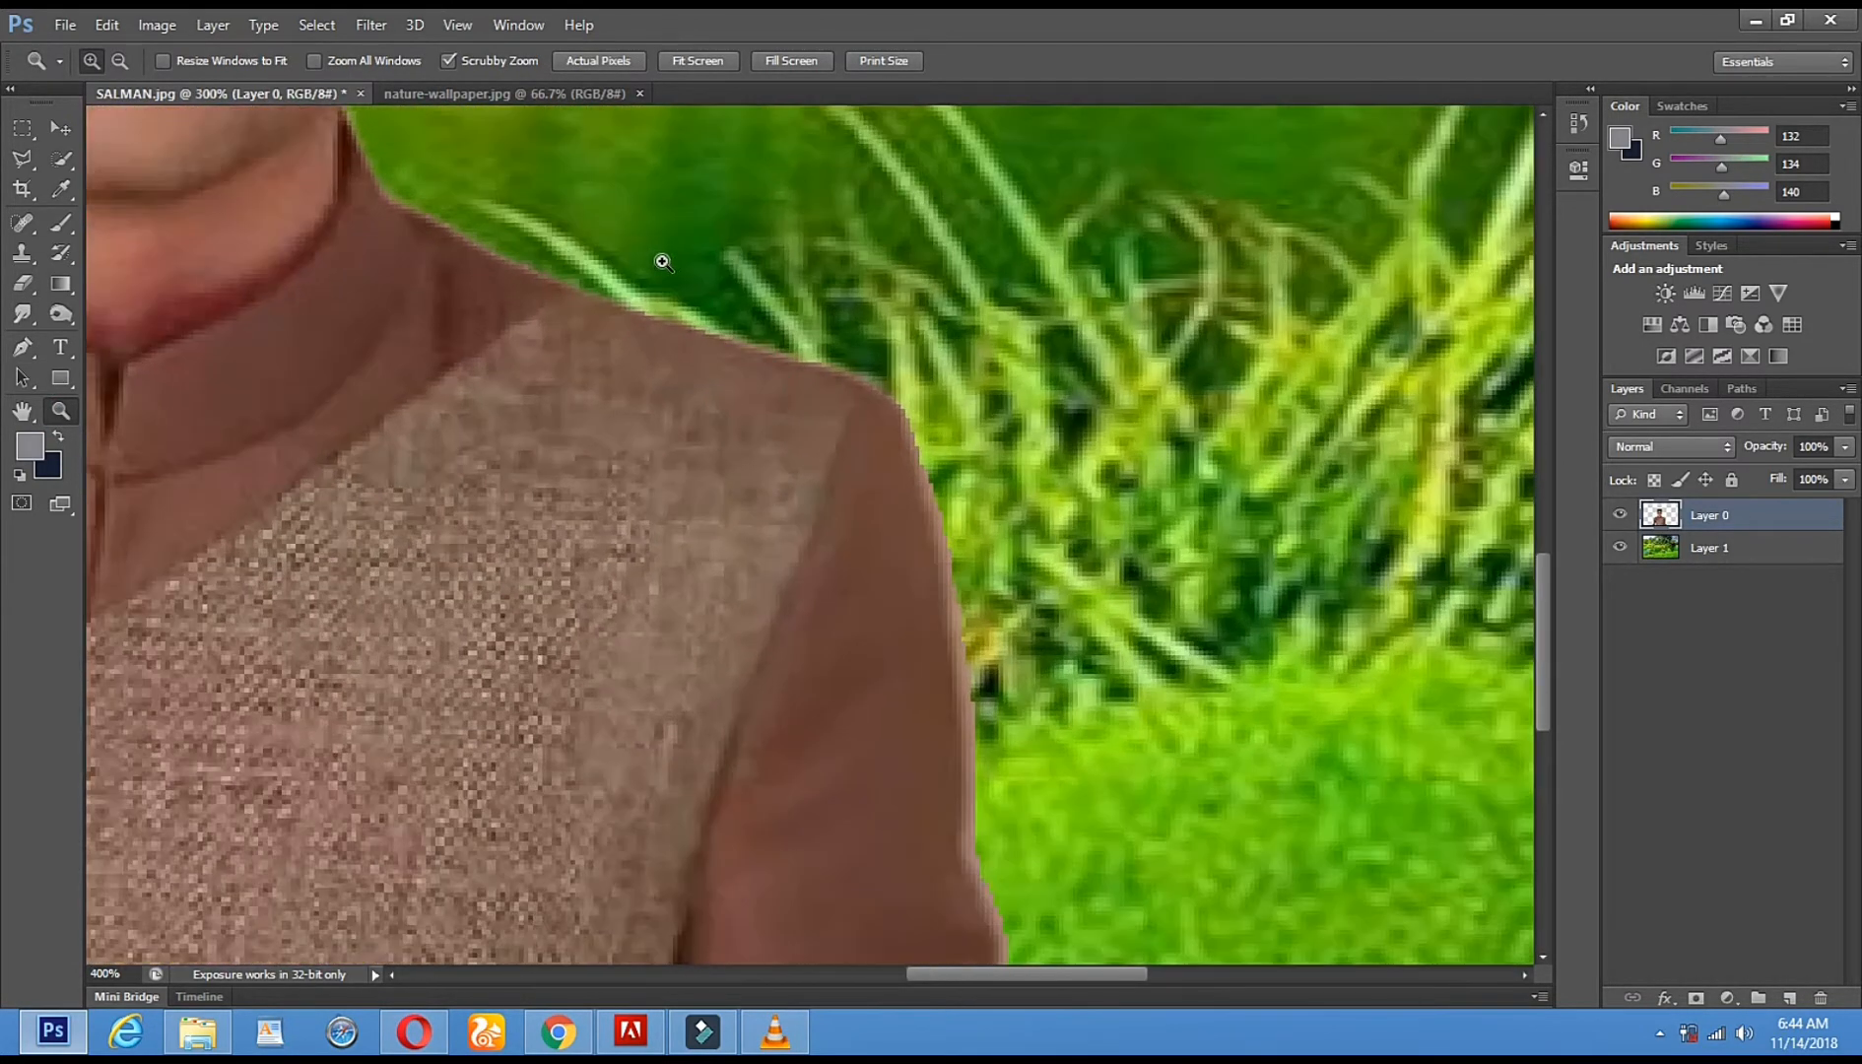
pyautogui.click(648, 254)
pyautogui.moveTo(806, 343); pyautogui.dragTo(901, 523)
pyautogui.click(545, 345)
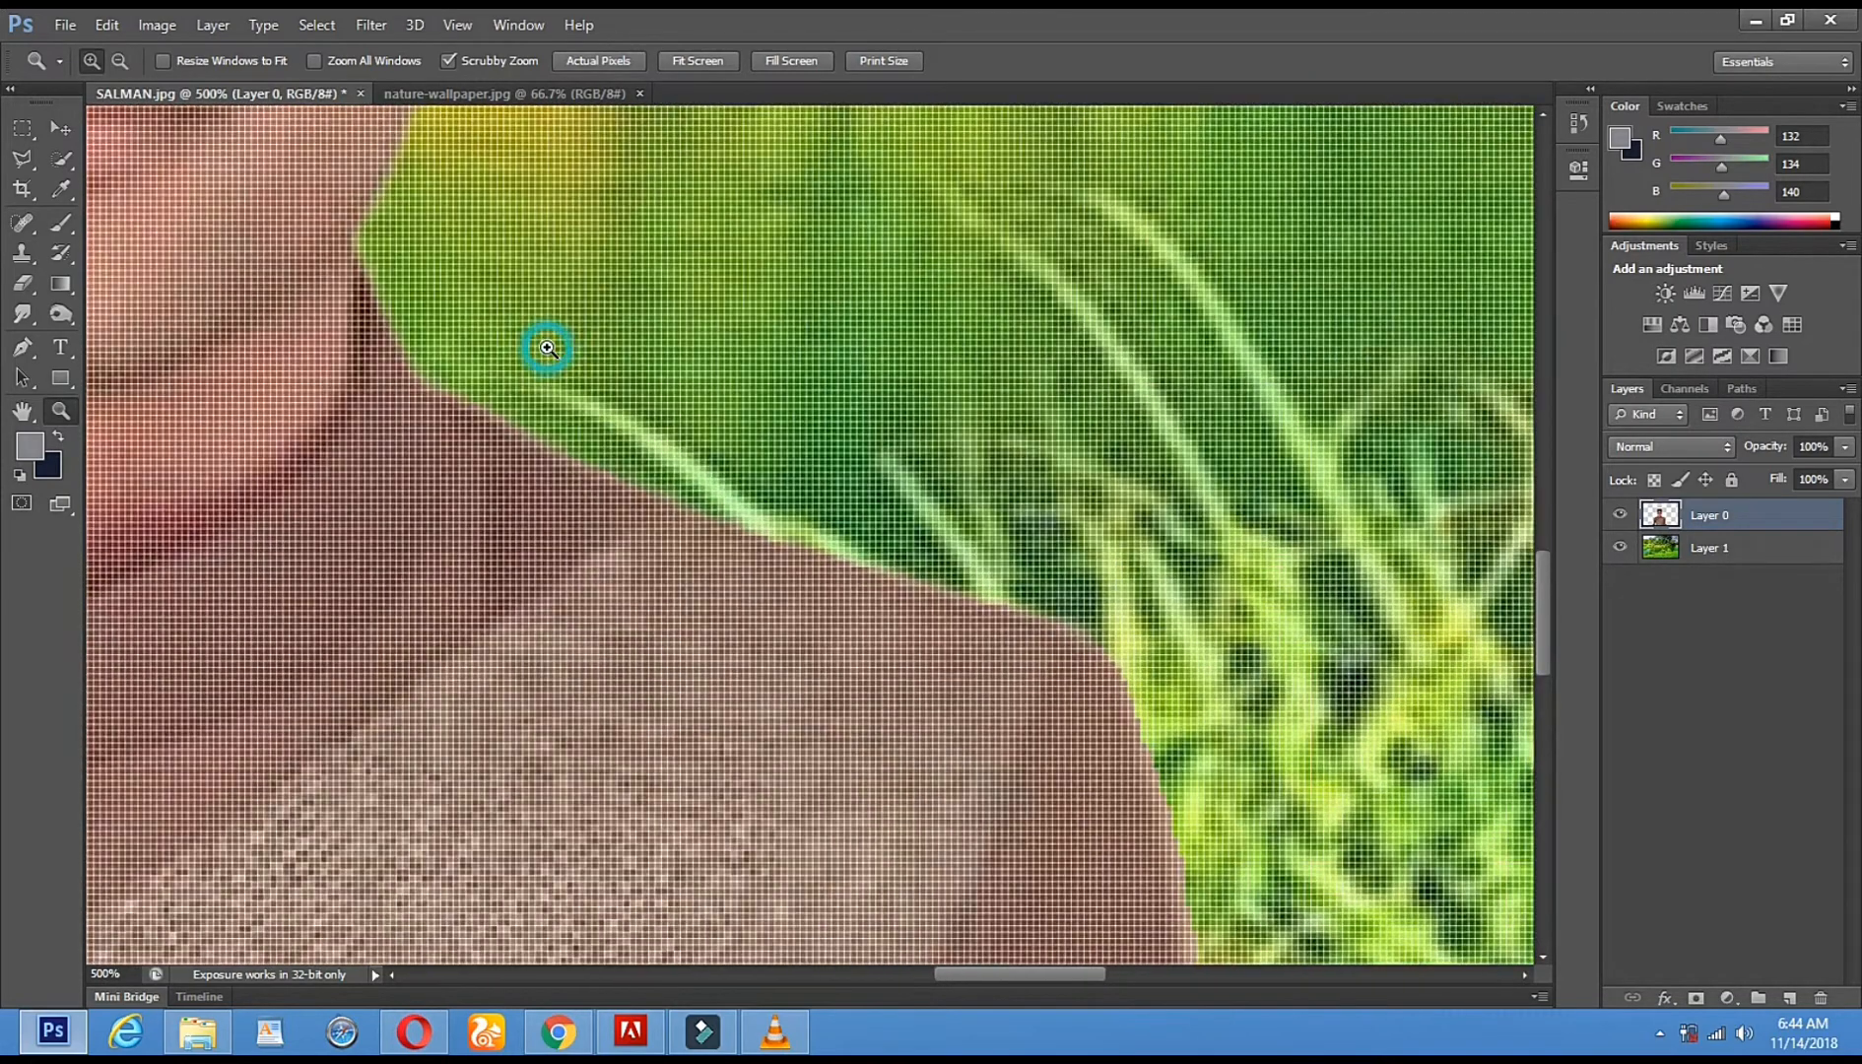
pyautogui.click(22, 283)
pyautogui.rightClick(611, 368)
pyautogui.click(666, 418)
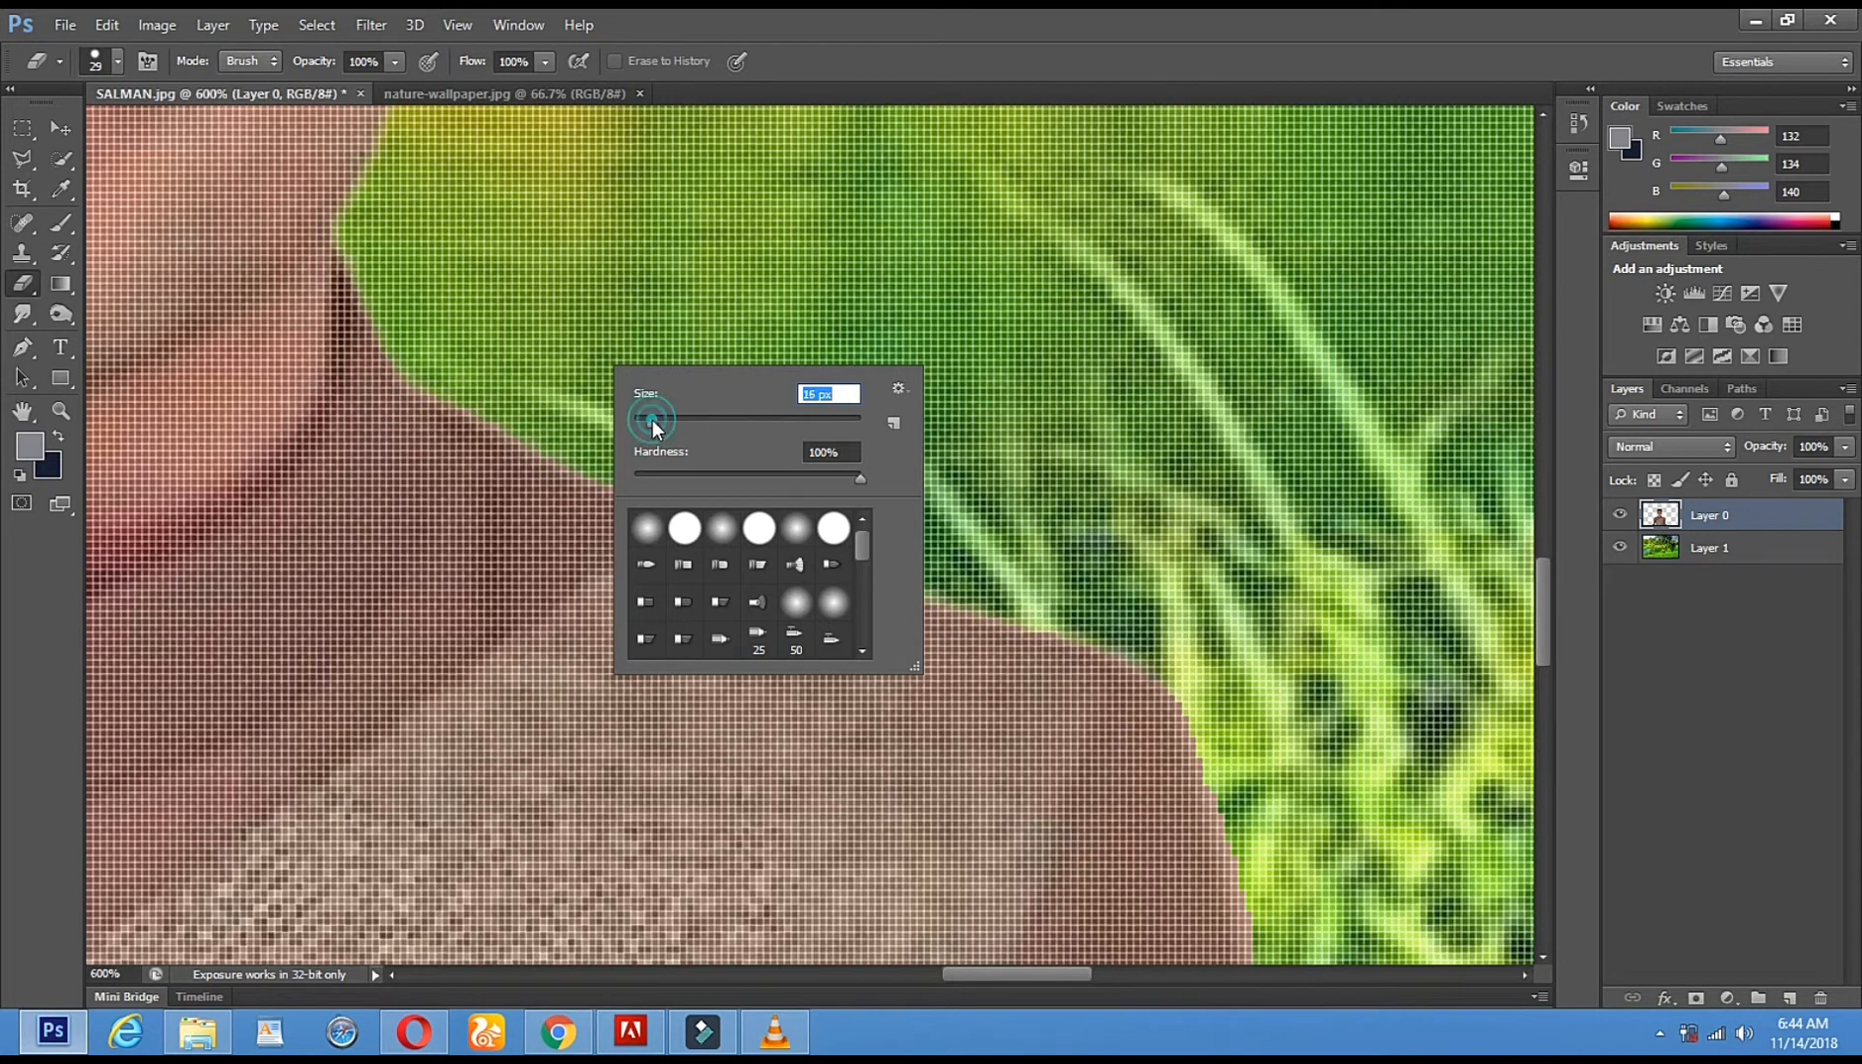
pyautogui.press('Return')
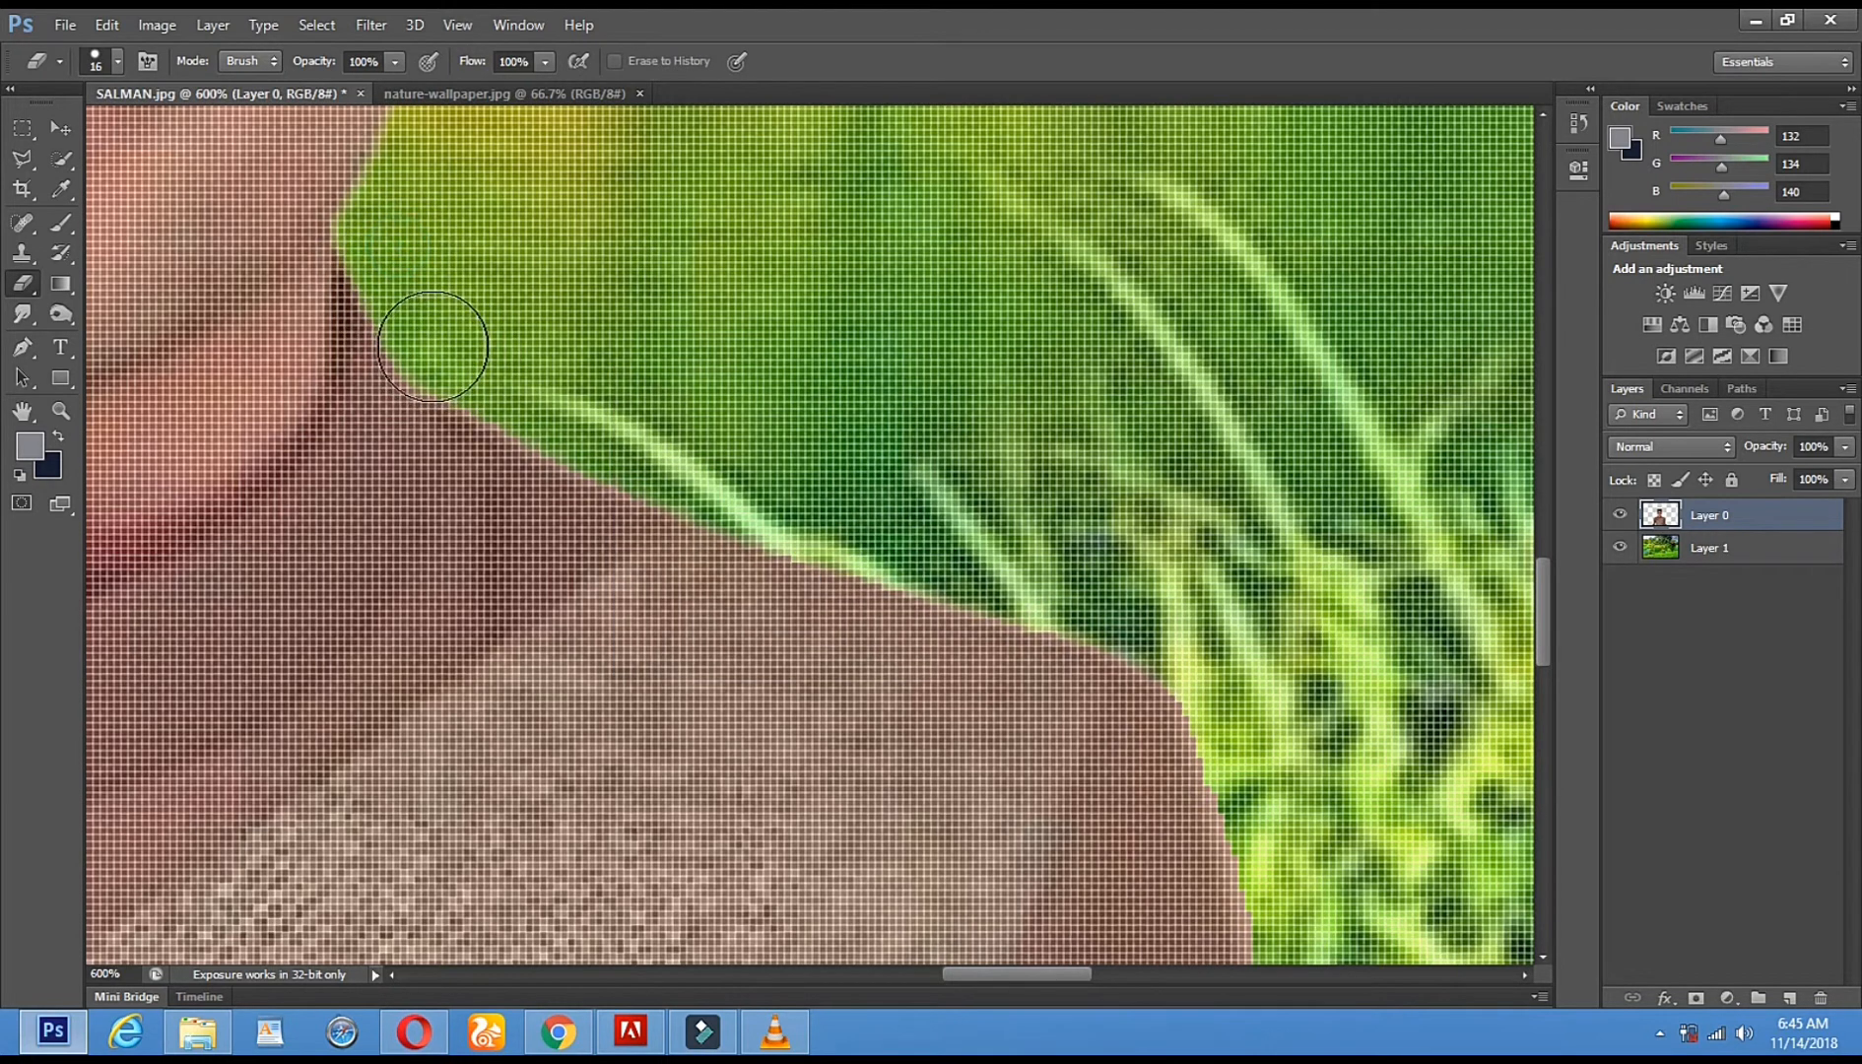
# - Erase the leftover skin-coloured fringe along the neck-to-shoulder edge
pyautogui.moveTo(530, 394); pyautogui.dragTo(735, 488)
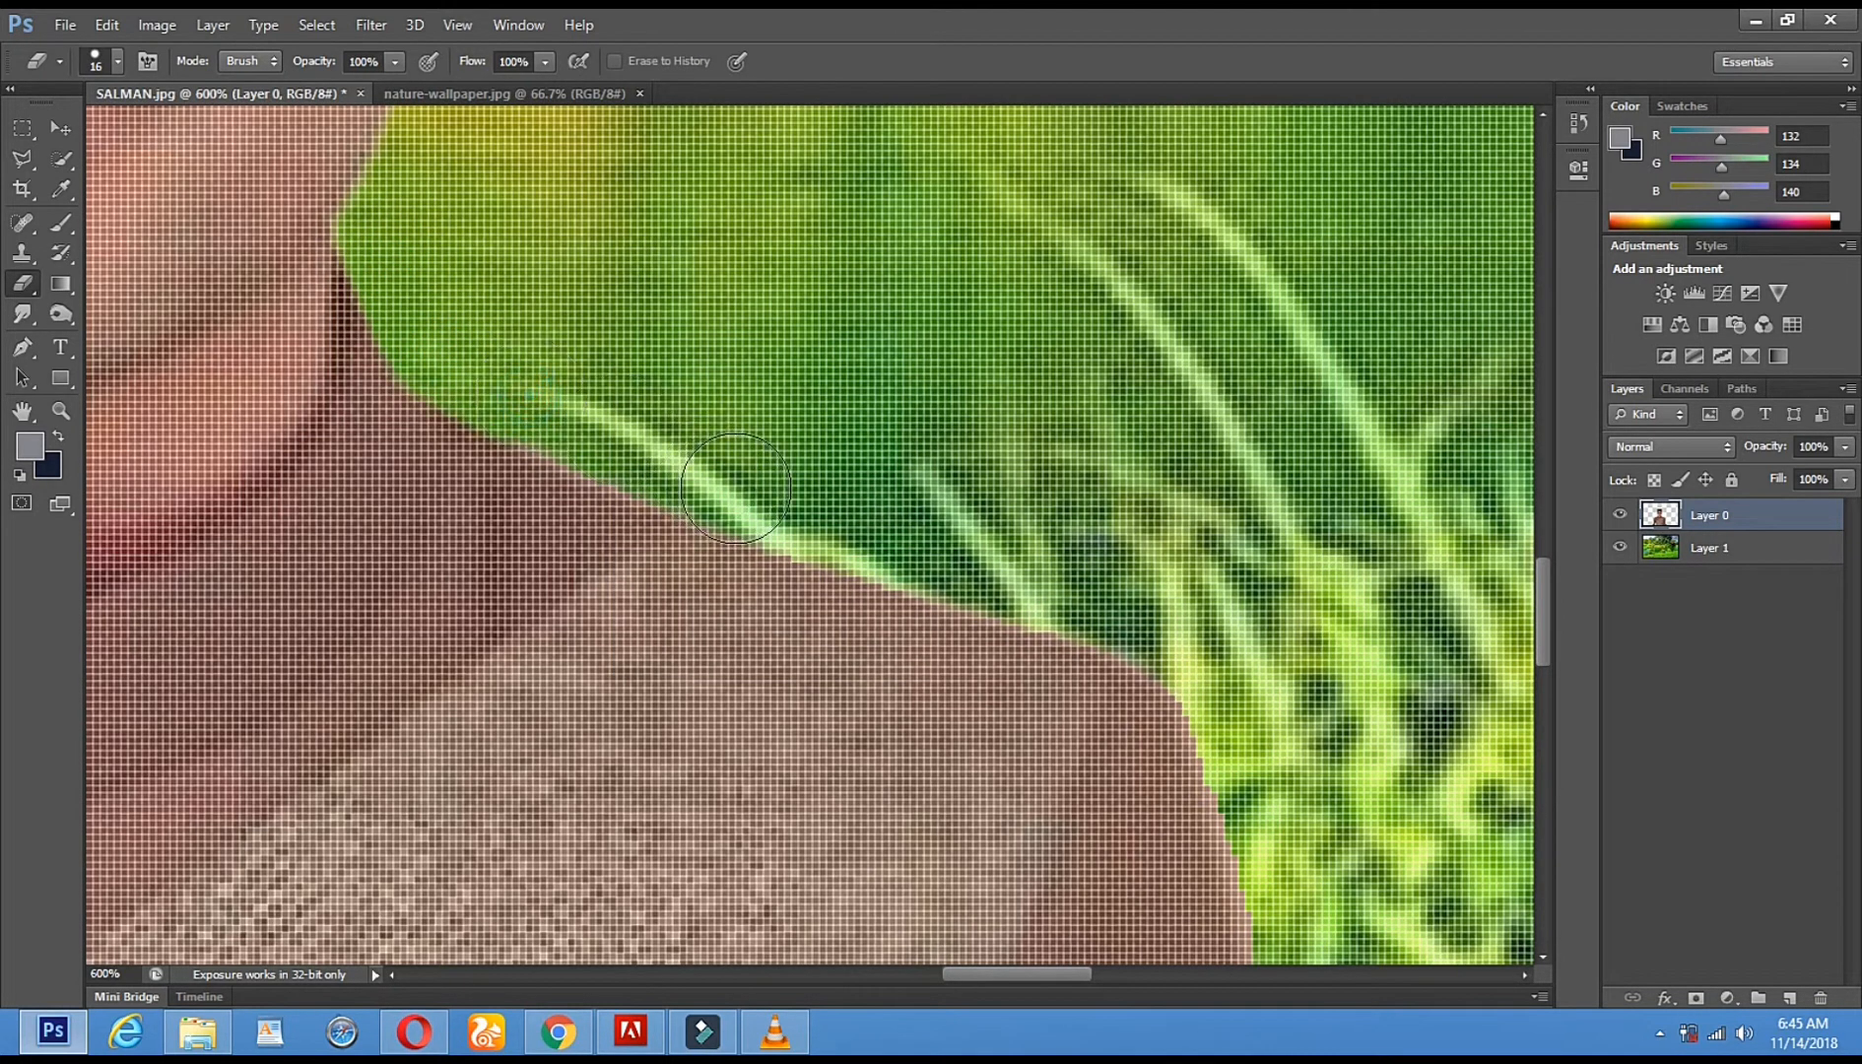
pyautogui.keyDown('shift'); pyautogui.click(741, 492); pyautogui.keyUp('shift')
pyautogui.keyDown('shift'); pyautogui.click(935, 553); pyautogui.keyUp('shift')
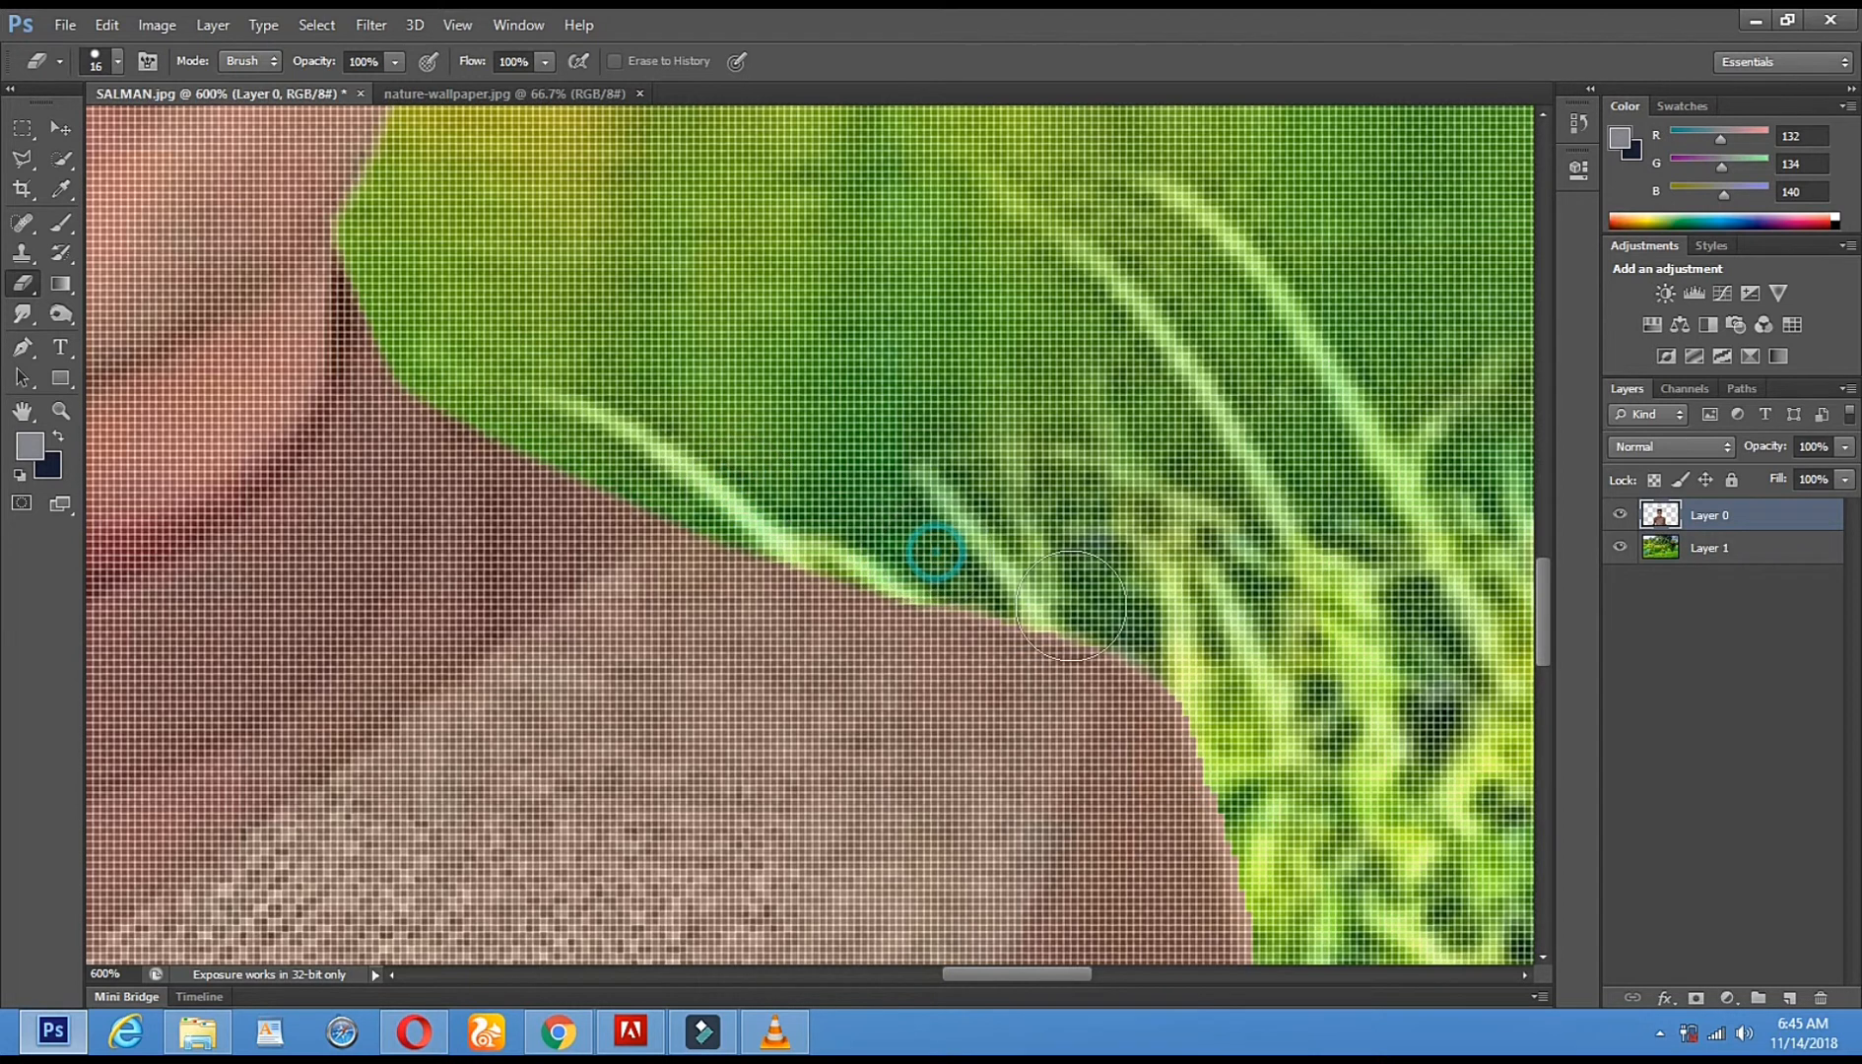
pyautogui.keyDown('shift'); pyautogui.click(1113, 603); pyautogui.keyUp('shift')
pyautogui.keyDown('shift'); pyautogui.click(1214, 678); pyautogui.keyUp('shift')
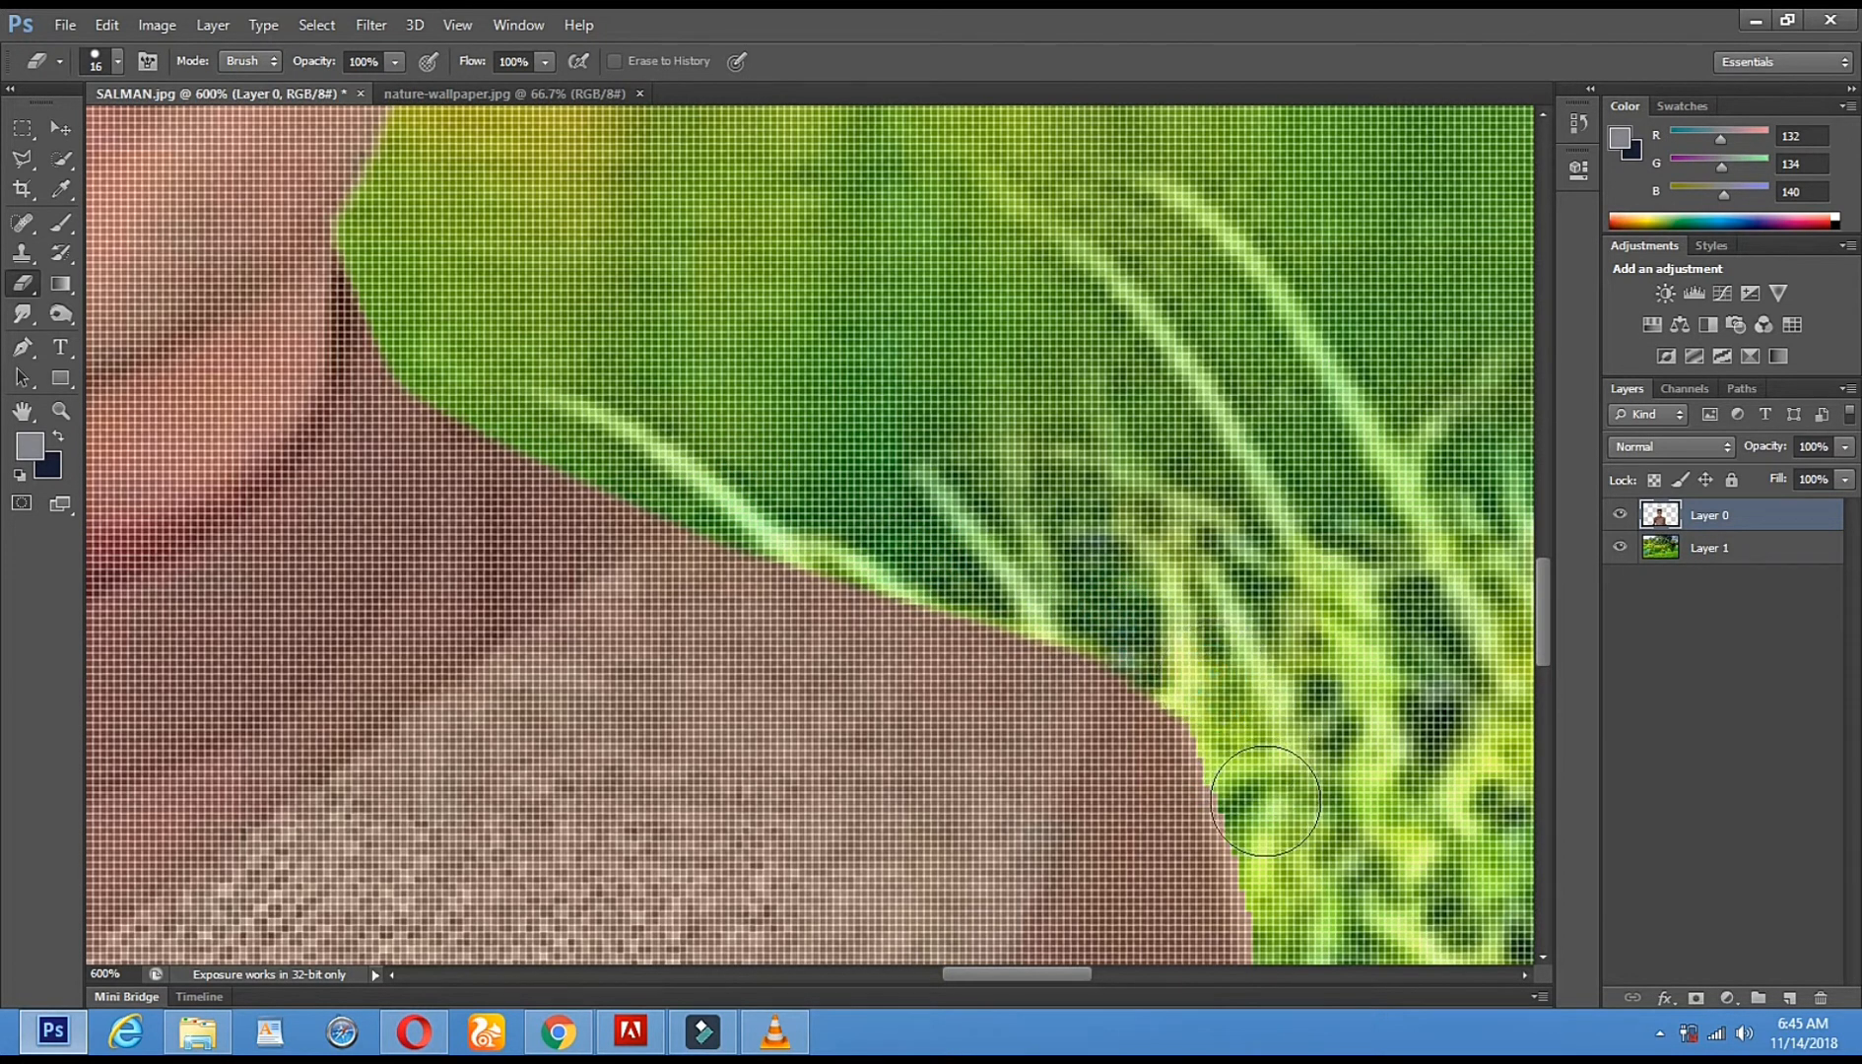
pyautogui.keyDown('shift'); pyautogui.click(1263, 815); pyautogui.keyUp('shift')
# - Erase the pale pink fringe along the arm and lower sleeve edge
pyautogui.moveTo(1265, 800)
pyautogui.mouseDown()
pyautogui.moveTo(851, 366)
pyautogui.moveTo(870, 416)
pyautogui.mouseUp()
pyautogui.keyDown('shift'); pyautogui.click(916, 763); pyautogui.keyUp('shift')
pyautogui.moveTo(911, 757); pyautogui.dragTo(670, 246)
pyautogui.keyDown('shift'); pyautogui.click(699, 509); pyautogui.keyUp('shift')
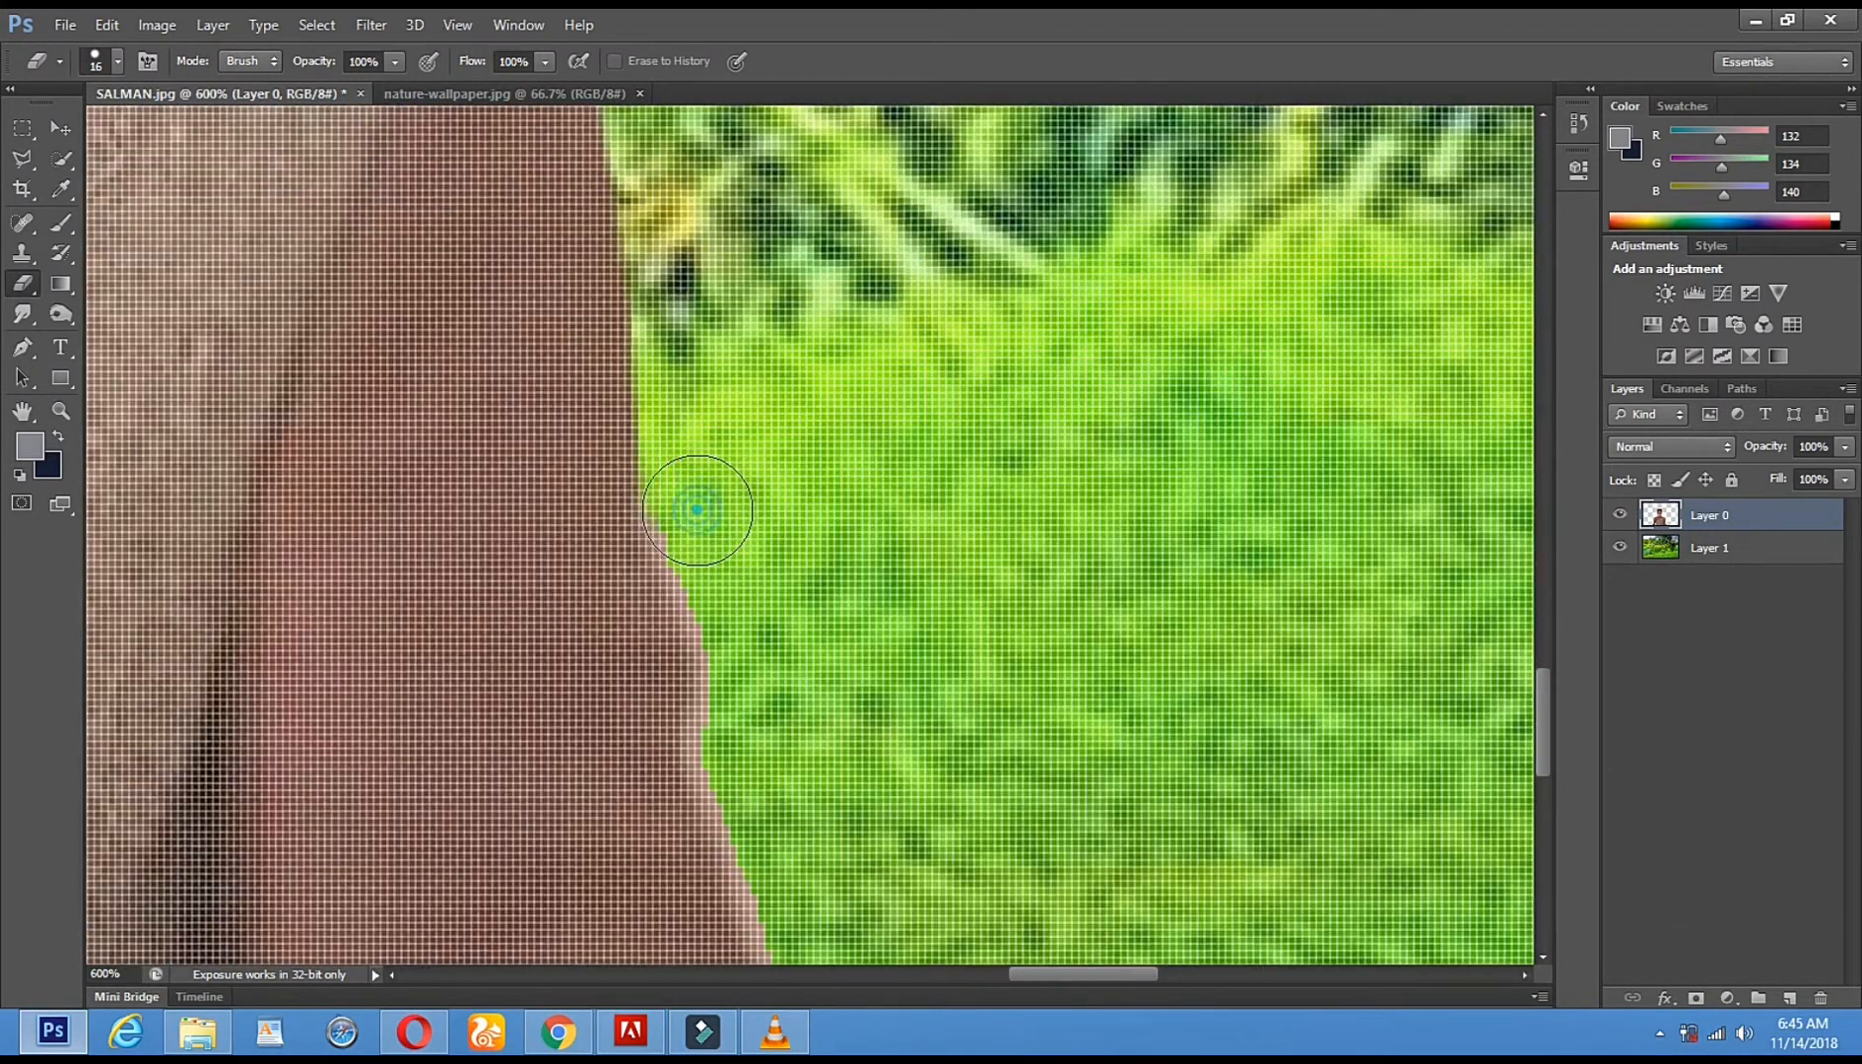
pyautogui.keyDown('shift'); pyautogui.click(730, 704); pyautogui.keyUp('shift')
pyautogui.keyDown('shift'); pyautogui.click(757, 834); pyautogui.keyUp('shift')
pyautogui.moveTo(736, 678); pyautogui.dragTo(676, 585)
pyautogui.moveTo(863, 649); pyautogui.dragTo(710, 268)
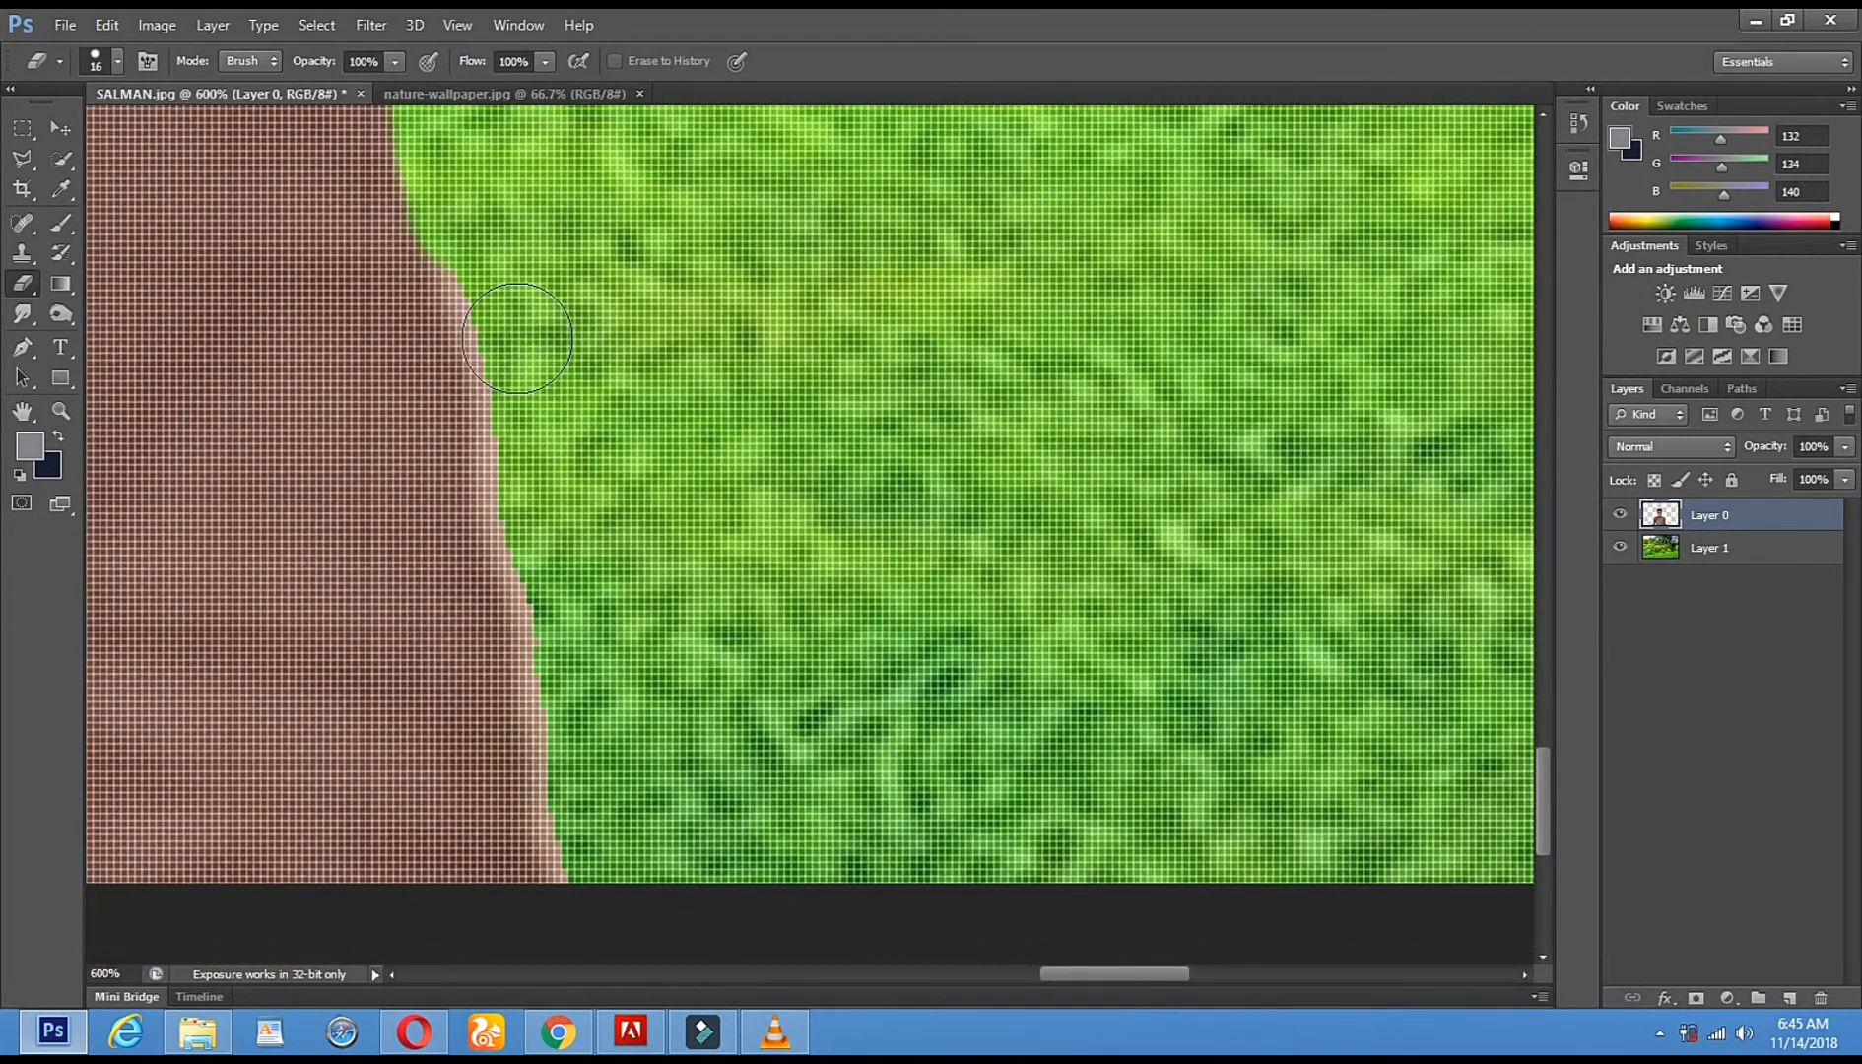
pyautogui.moveTo(524, 457); pyautogui.dragTo(580, 692)
pyautogui.click(587, 784)
pyautogui.moveTo(663, 765); pyautogui.dragTo(648, 732)
pyautogui.click(571, 892)
# - Zoom in on the man's hair and switch to the Eraser with a 15 px brush
pyautogui.click(58, 434)
pyautogui.click(60, 411)
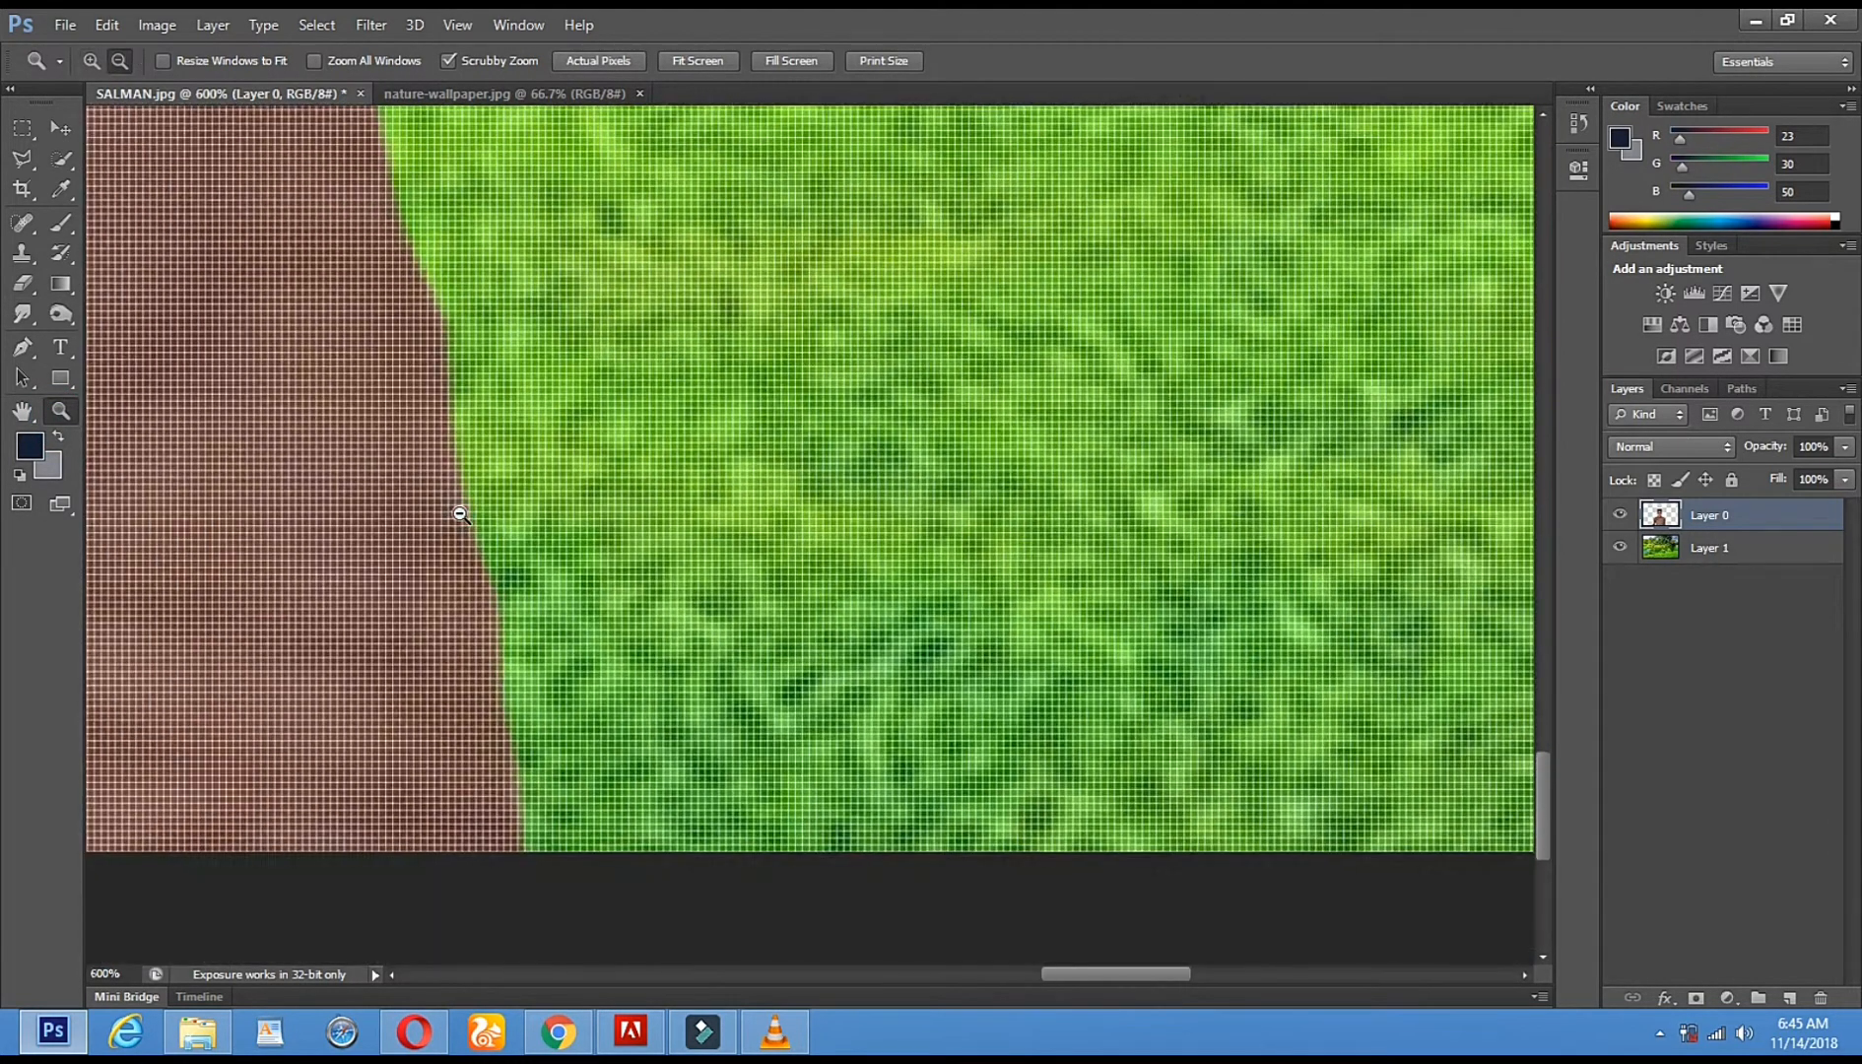
pyautogui.keyDown('alt'); pyautogui.click(460, 513); pyautogui.keyUp('alt')
pyautogui.keyDown('alt'); pyautogui.click(460, 513); pyautogui.keyUp('alt')
pyautogui.keyDown('alt'); pyautogui.click(460, 513); pyautogui.keyUp('alt')
pyautogui.click(815, 316)
pyautogui.click(811, 340)
pyautogui.click(808, 368)
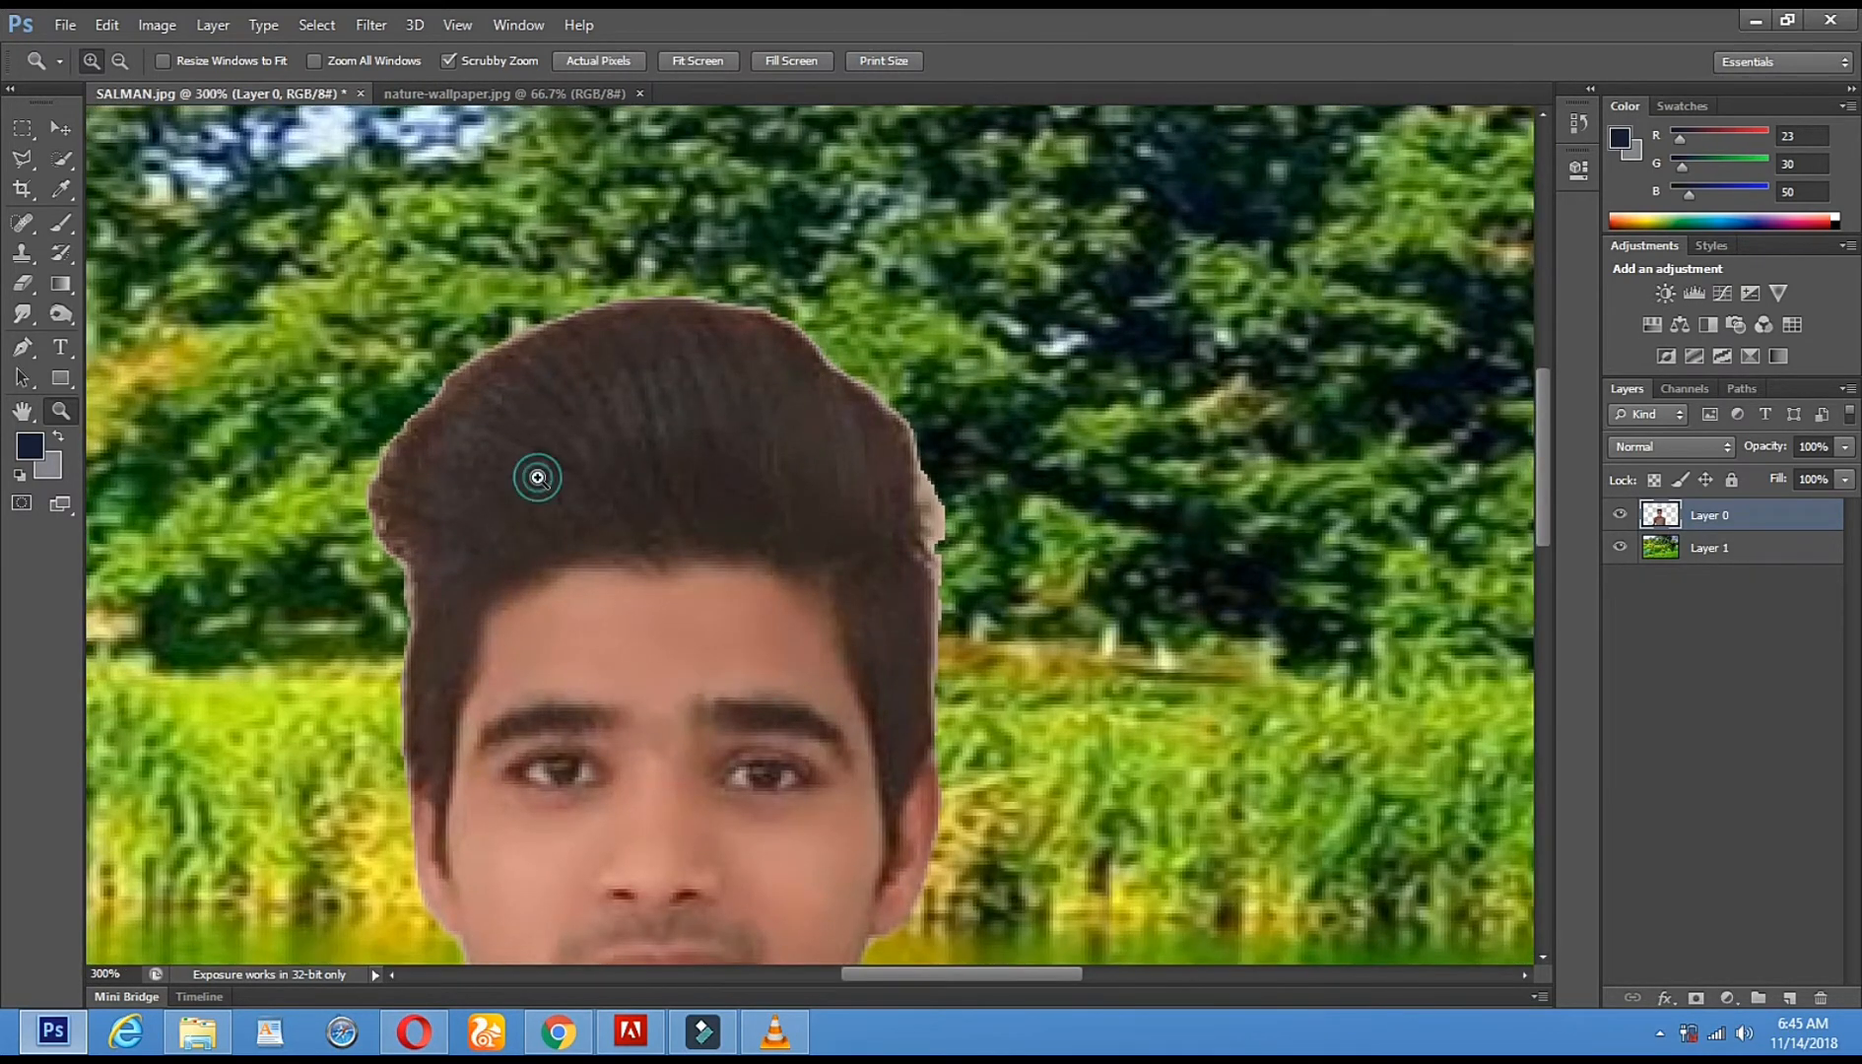
pyautogui.click(537, 477)
pyautogui.click(22, 284)
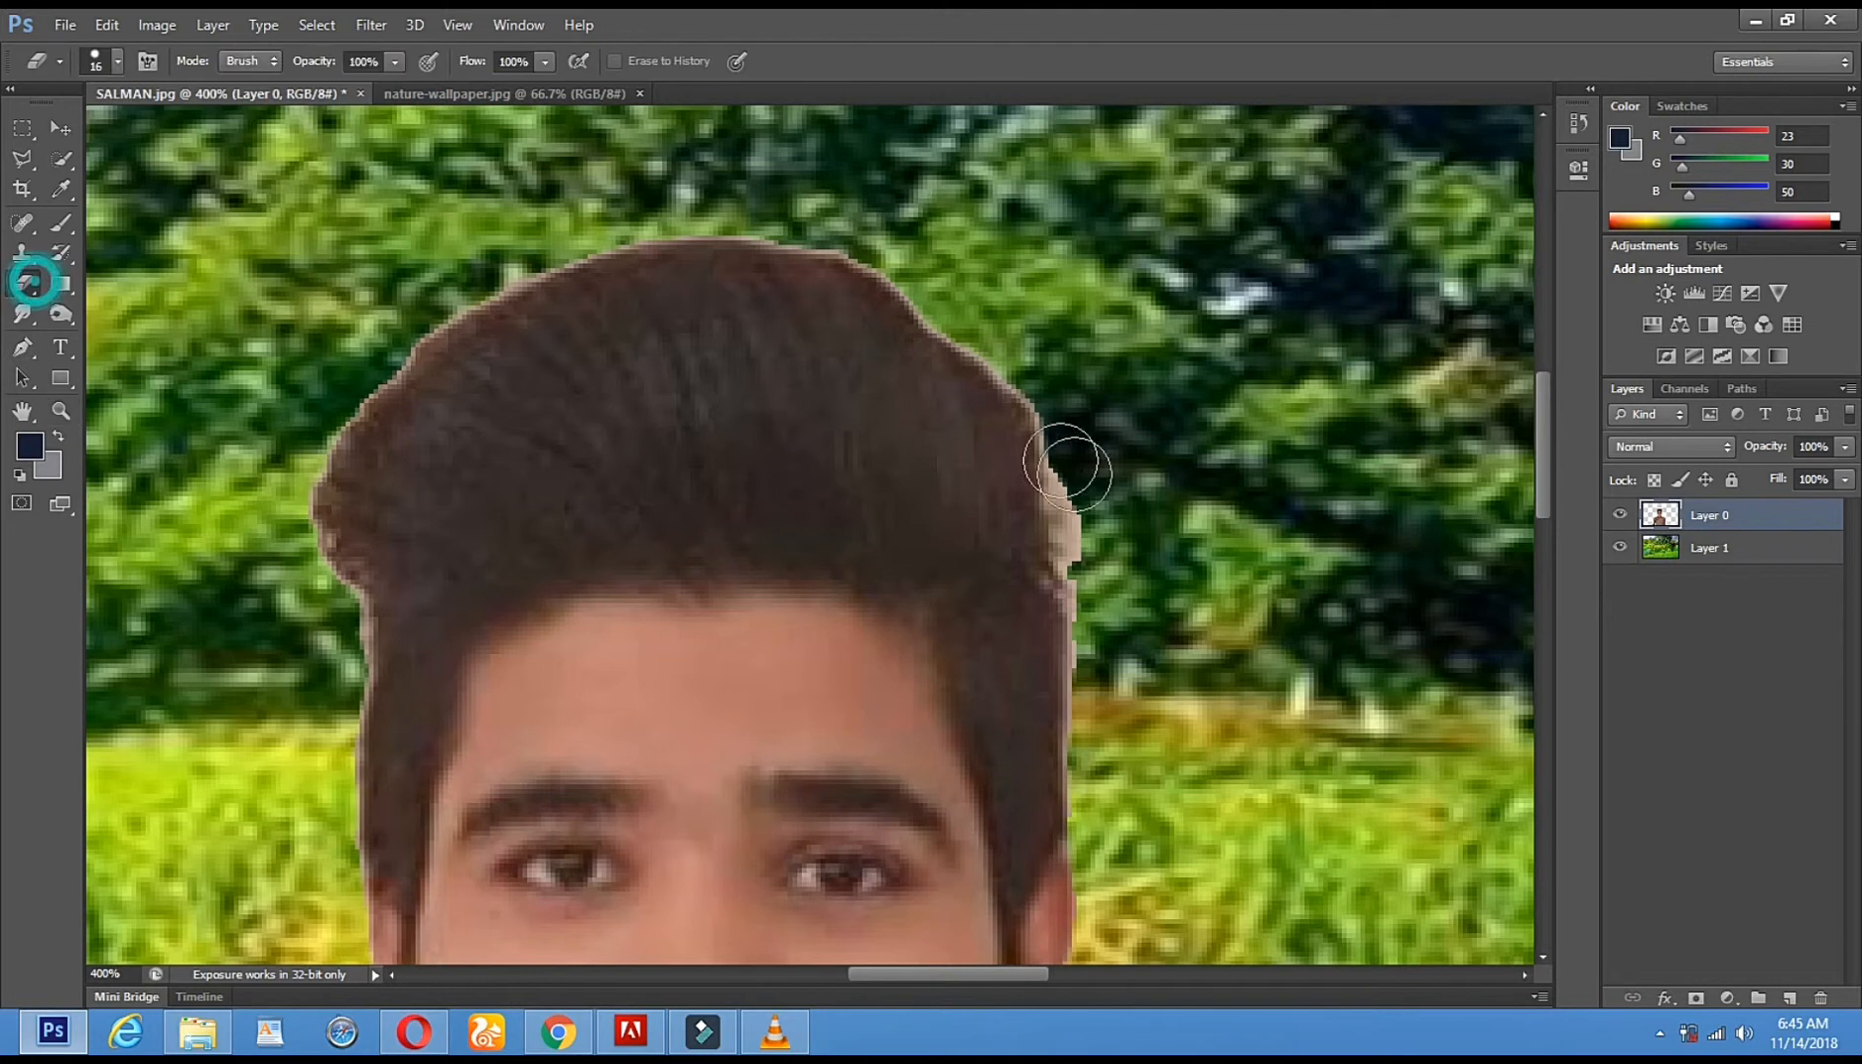
pyautogui.rightClick(1177, 532)
pyautogui.click(1222, 586)
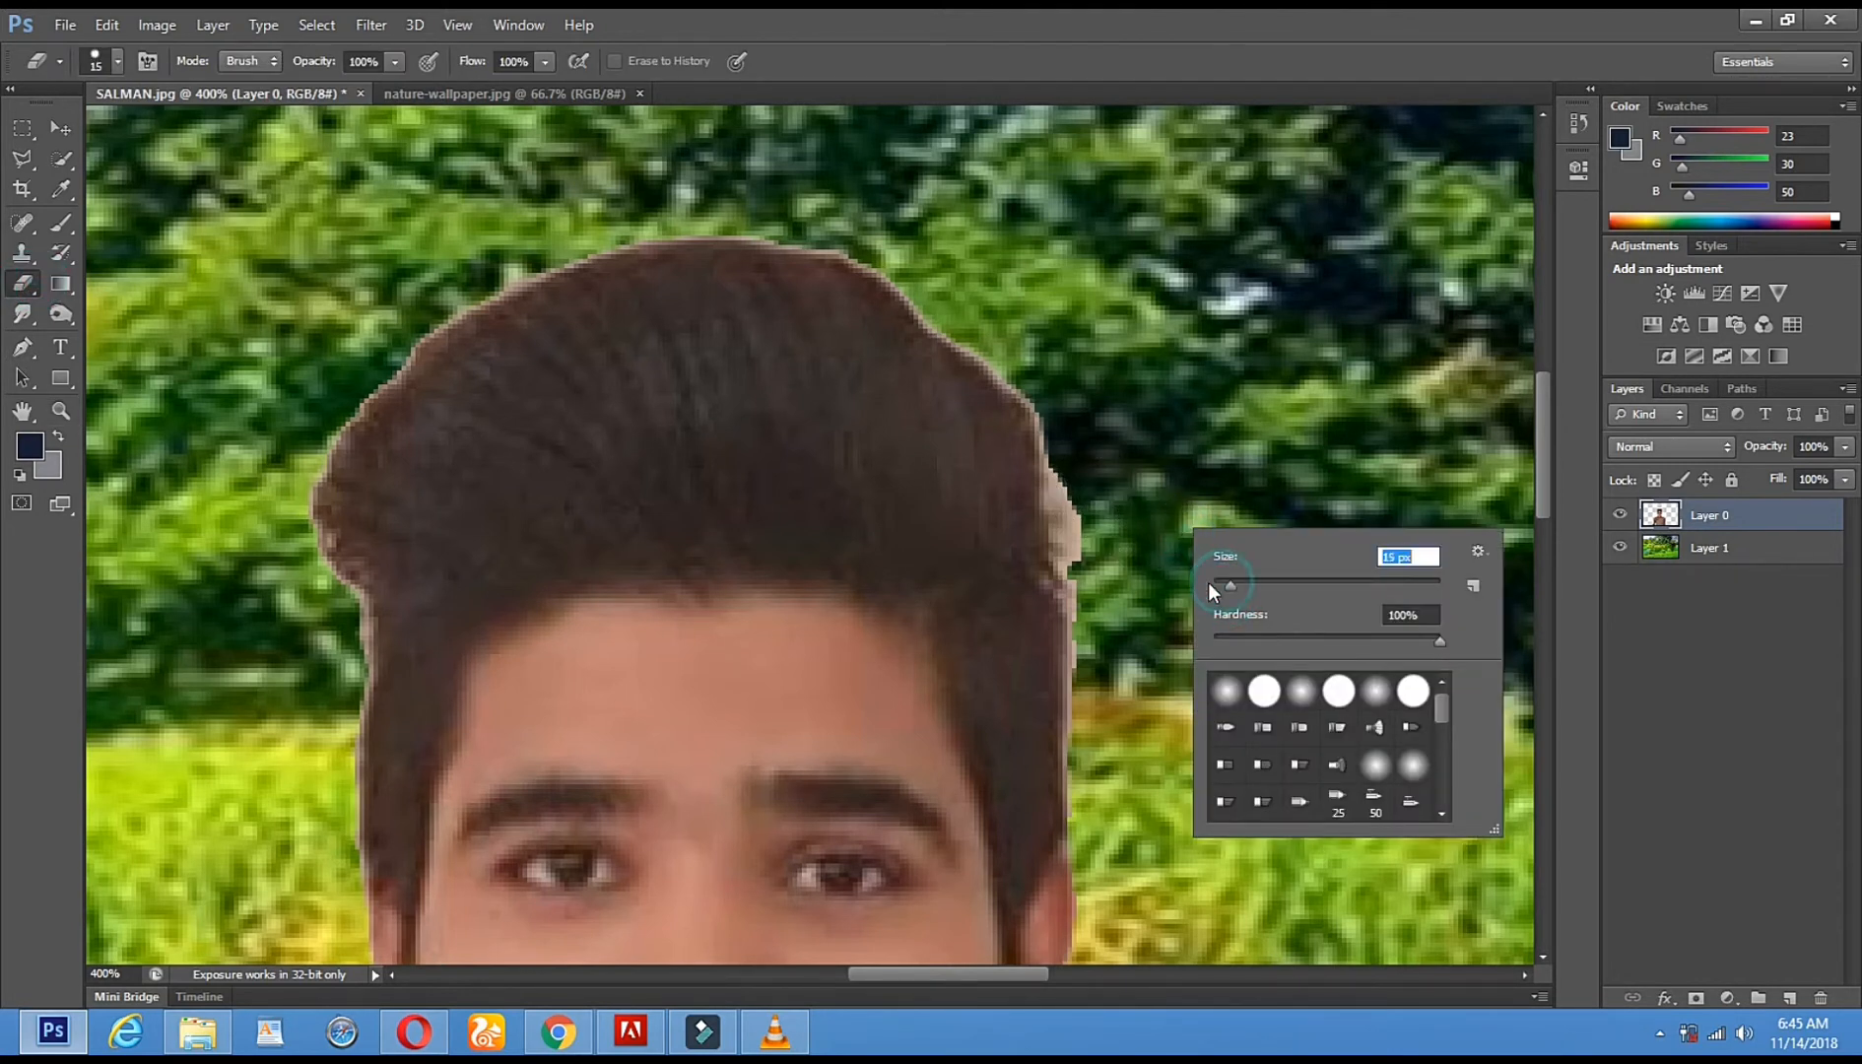
# - Erase the pale fringe along the right and top edges of the hair
pyautogui.click(1098, 786)
pyautogui.click(1098, 667)
pyautogui.click(1098, 611)
pyautogui.click(1076, 530)
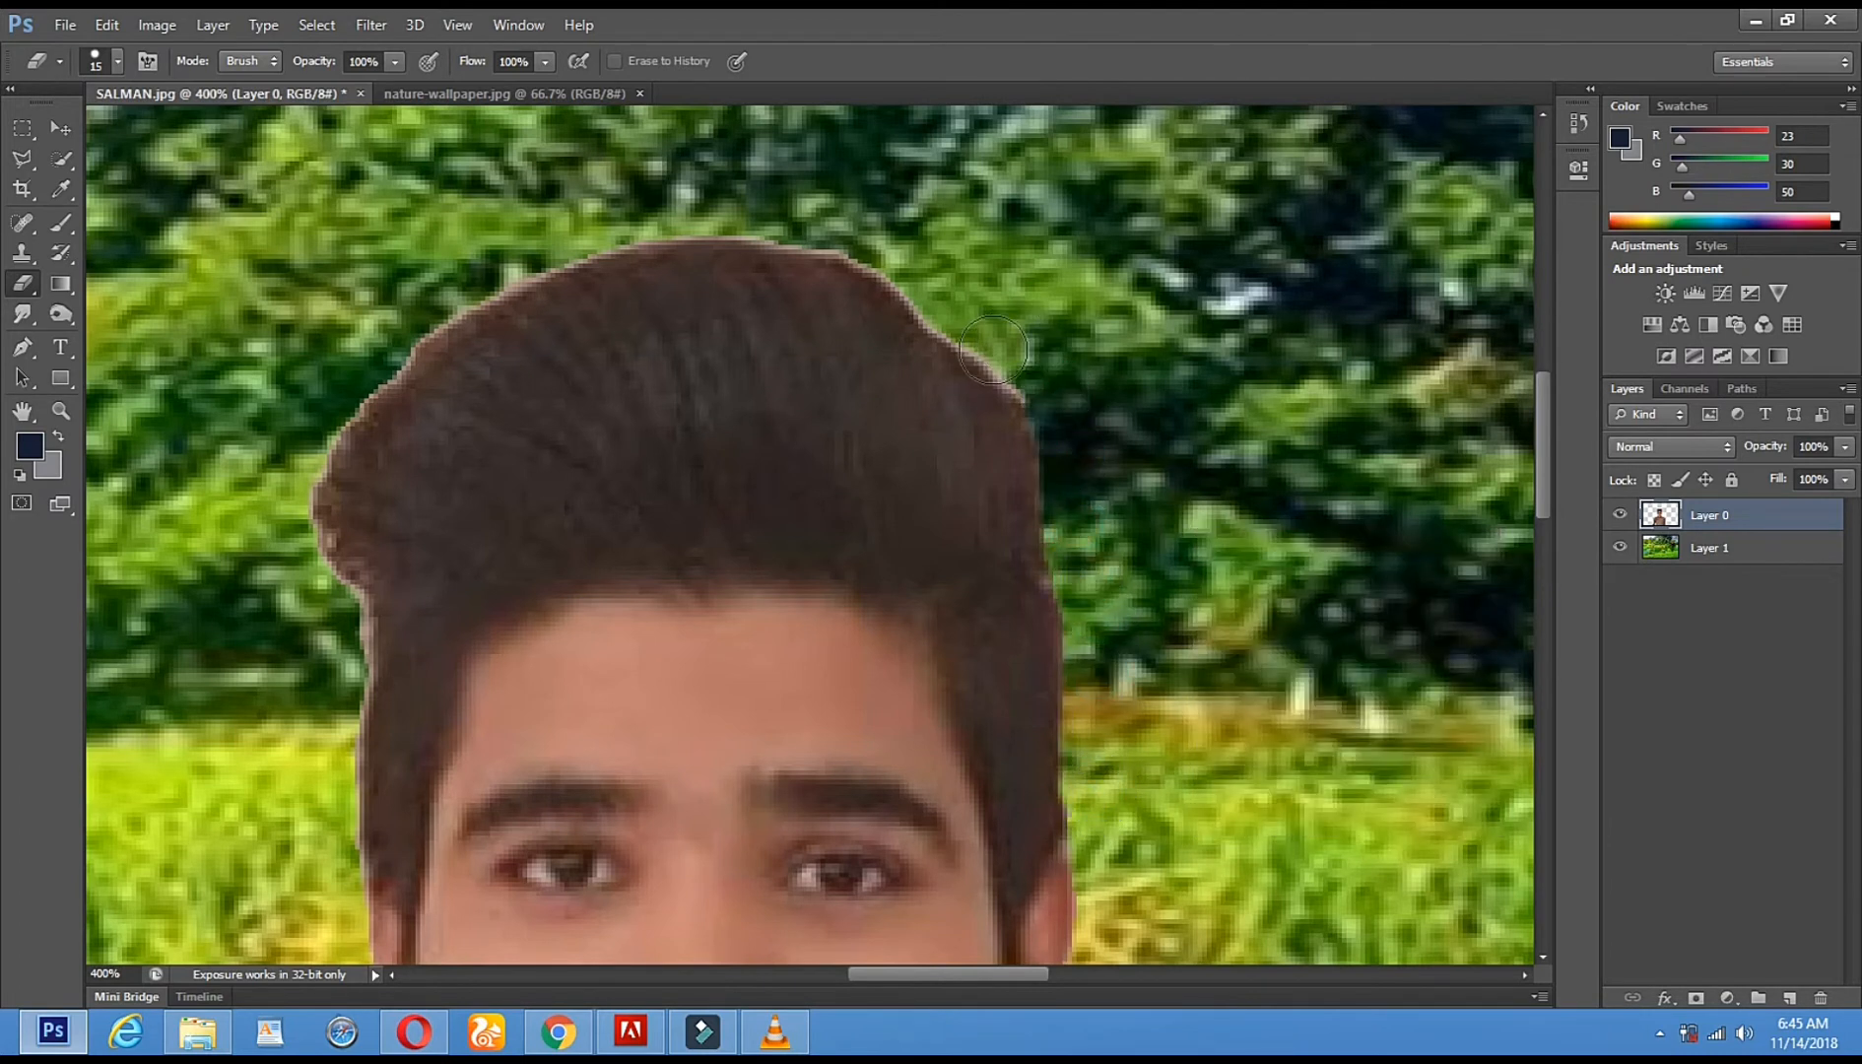
pyautogui.click(966, 316)
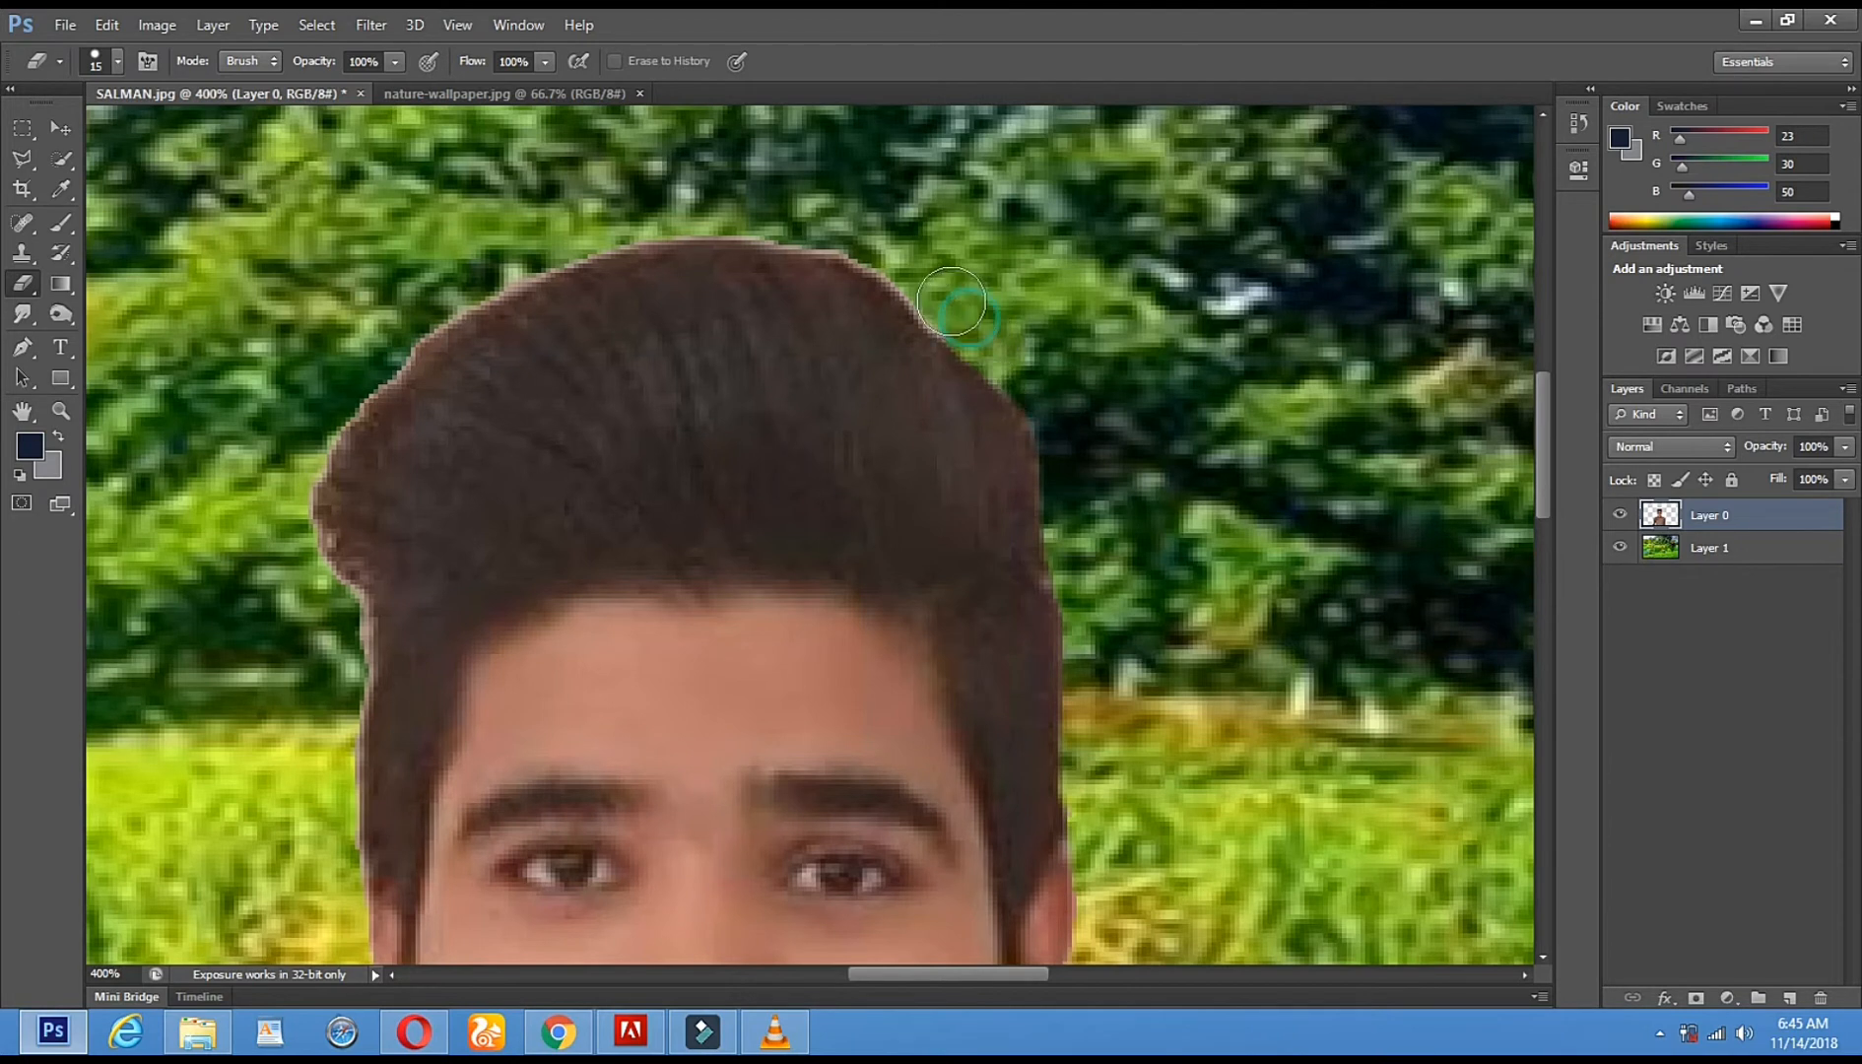
pyautogui.keyDown('shift'); pyautogui.click(875, 238); pyautogui.keyUp('shift')
pyautogui.keyDown('shift'); pyautogui.click(730, 212); pyautogui.keyUp('shift')
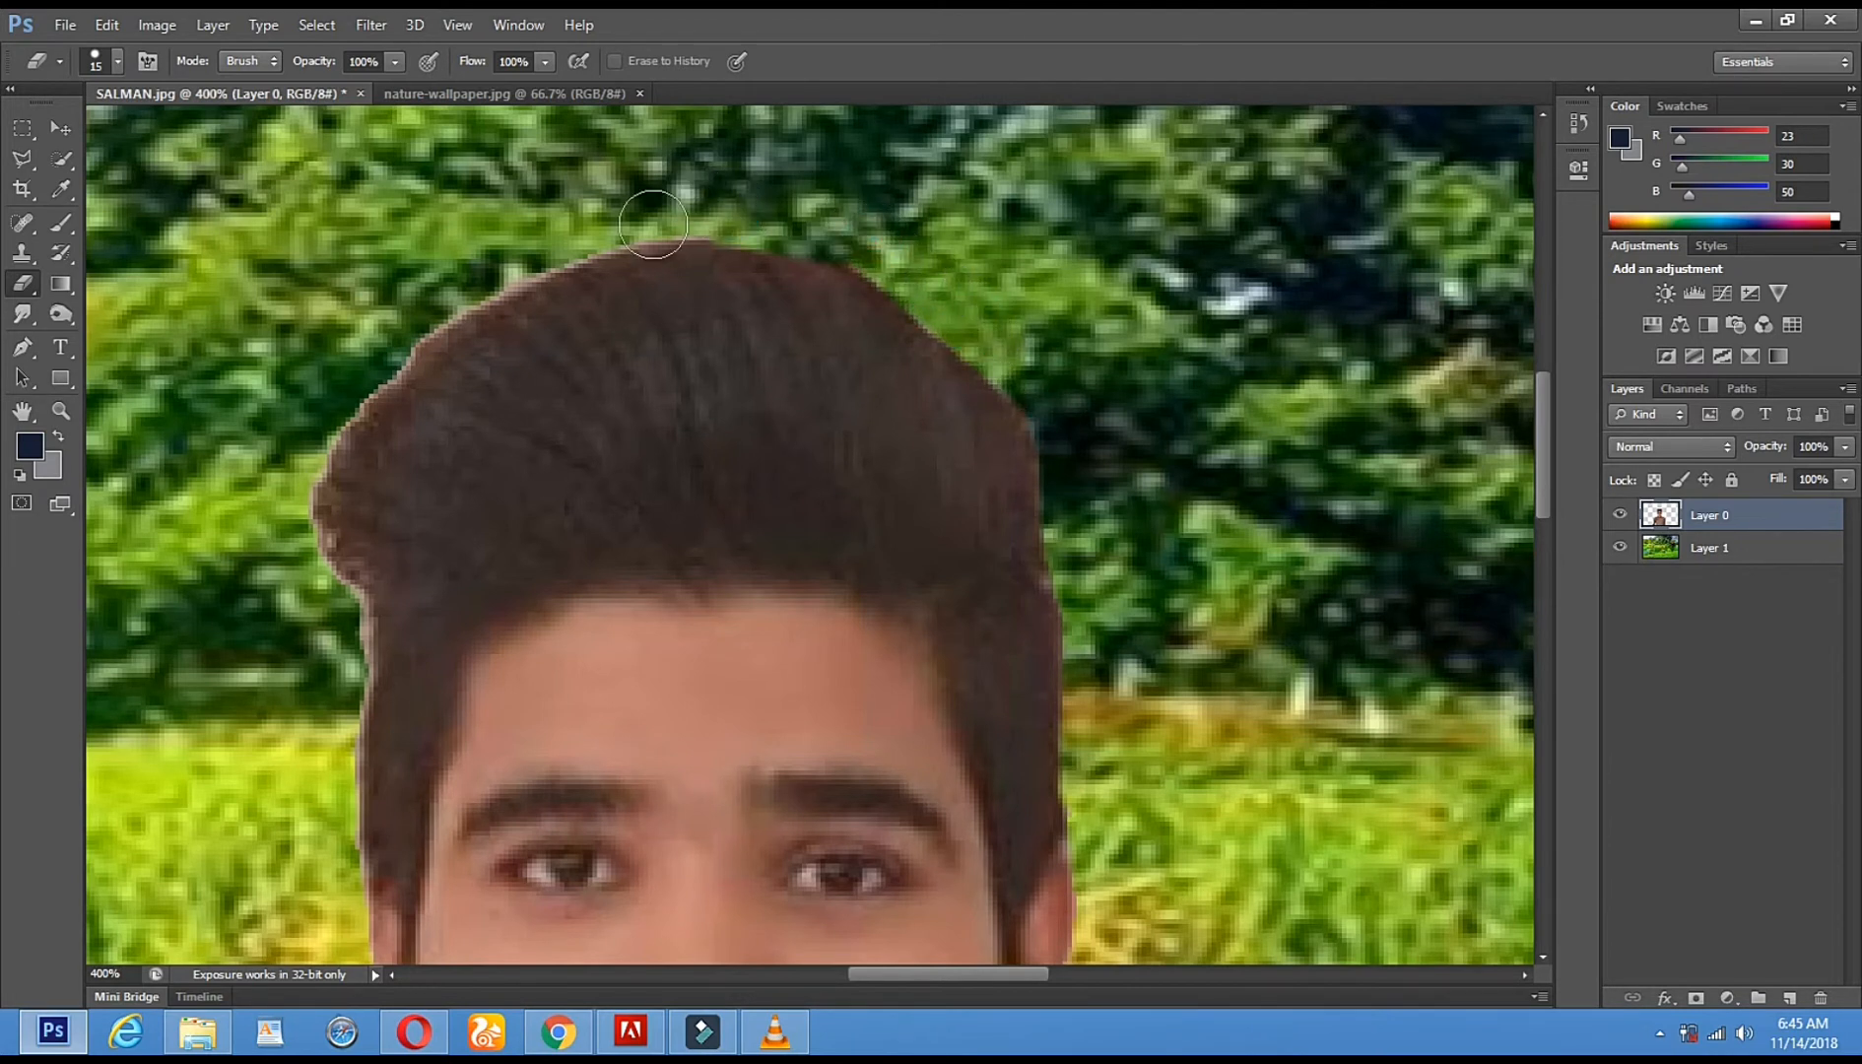
pyautogui.keyDown('shift'); pyautogui.click(597, 229); pyautogui.keyUp('shift')
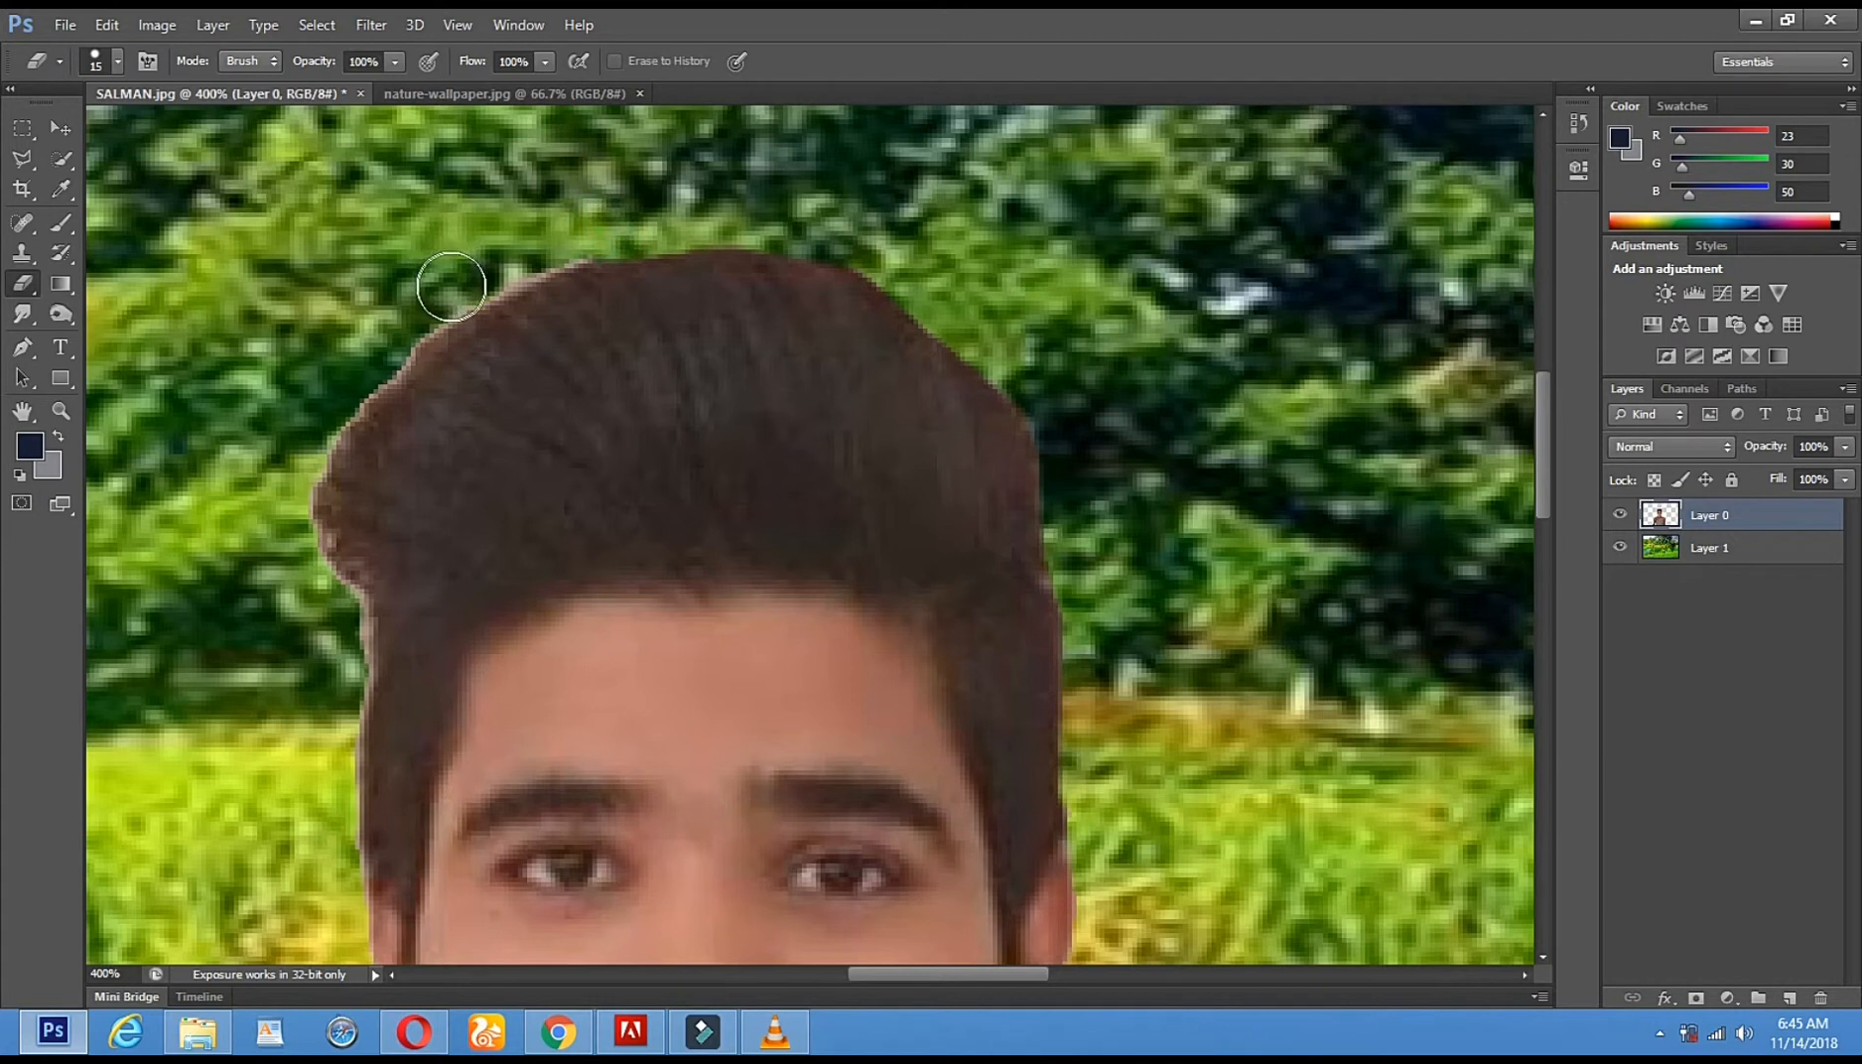
# - Erase the fringe along the left side of the hair and head, then zoom out to check
pyautogui.keyDown('shift'); pyautogui.click(454, 287); pyautogui.keyUp('shift')
pyautogui.keyDown('shift'); pyautogui.click(341, 395); pyautogui.keyUp('shift')
pyautogui.keyDown('shift'); pyautogui.click(288, 495); pyautogui.keyUp('shift')
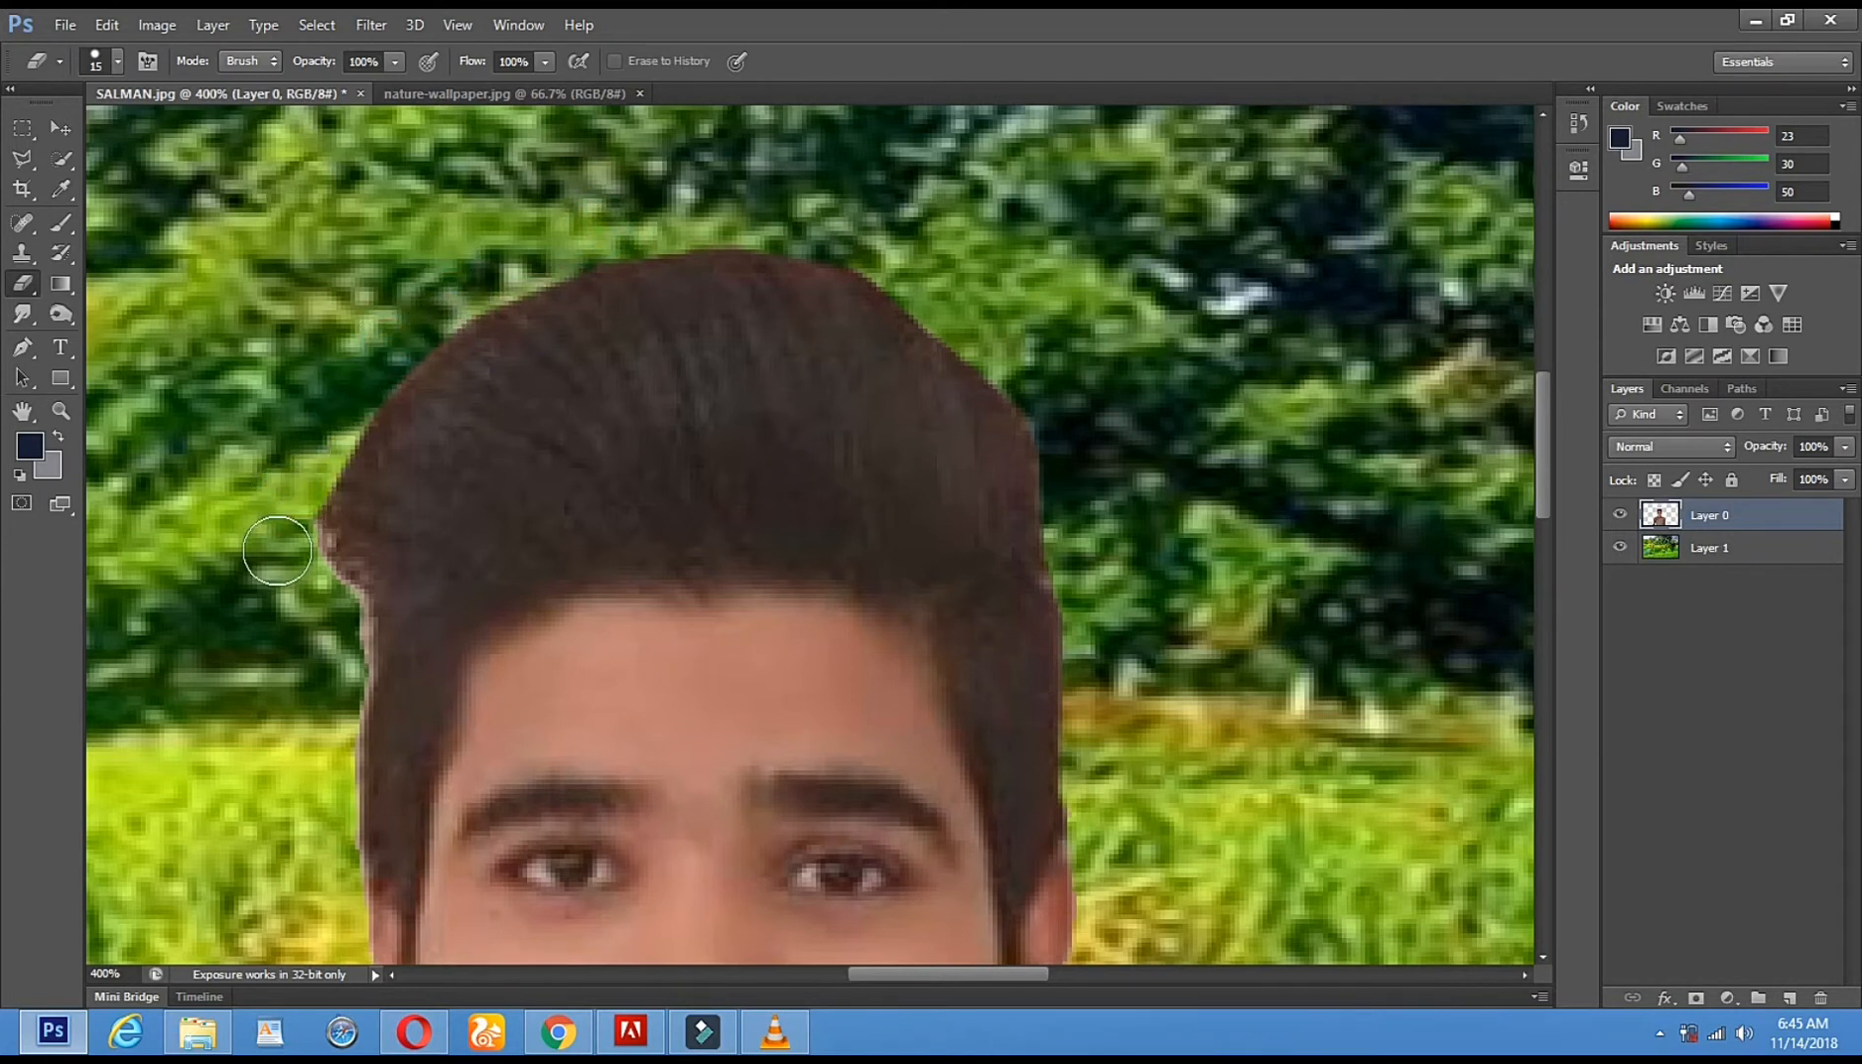
pyautogui.keyDown('shift'); pyautogui.click(336, 622); pyautogui.keyUp('shift')
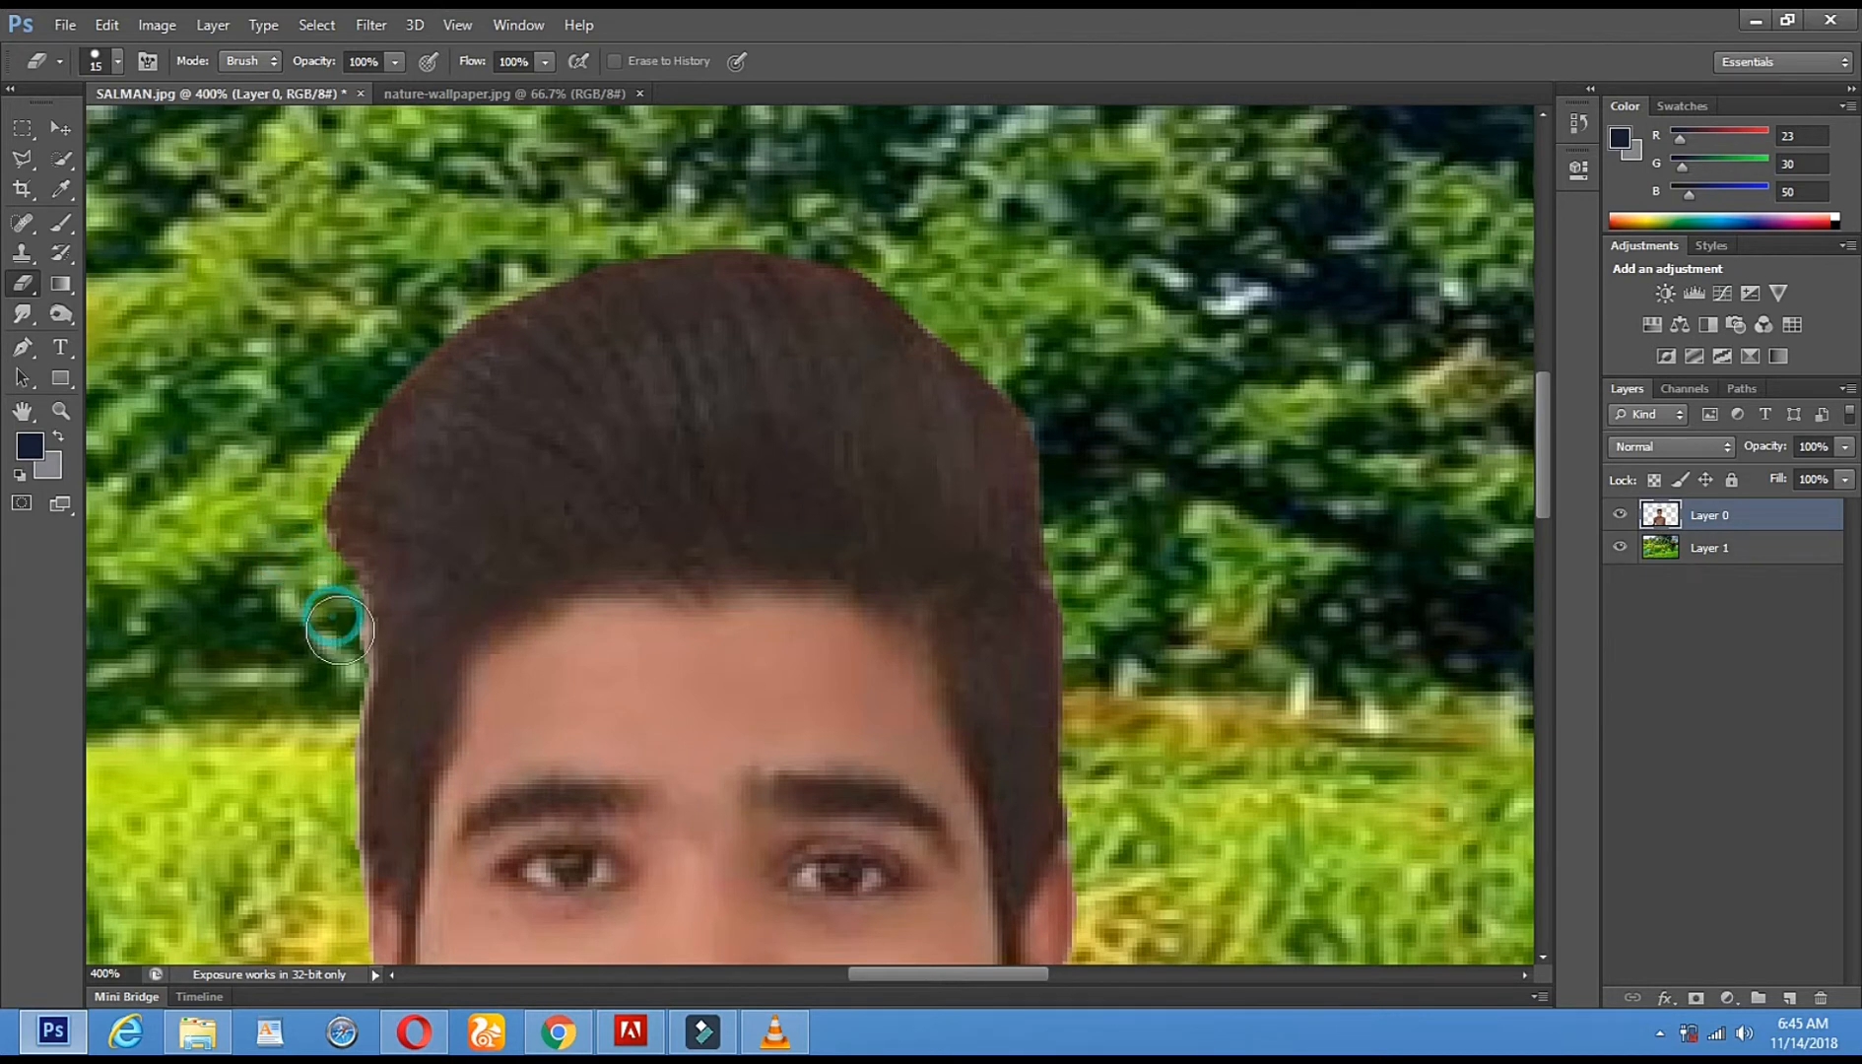
pyautogui.keyDown('shift'); pyautogui.click(337, 655); pyautogui.keyUp('shift')
pyautogui.moveTo(420, 536); pyautogui.dragTo(488, 334)
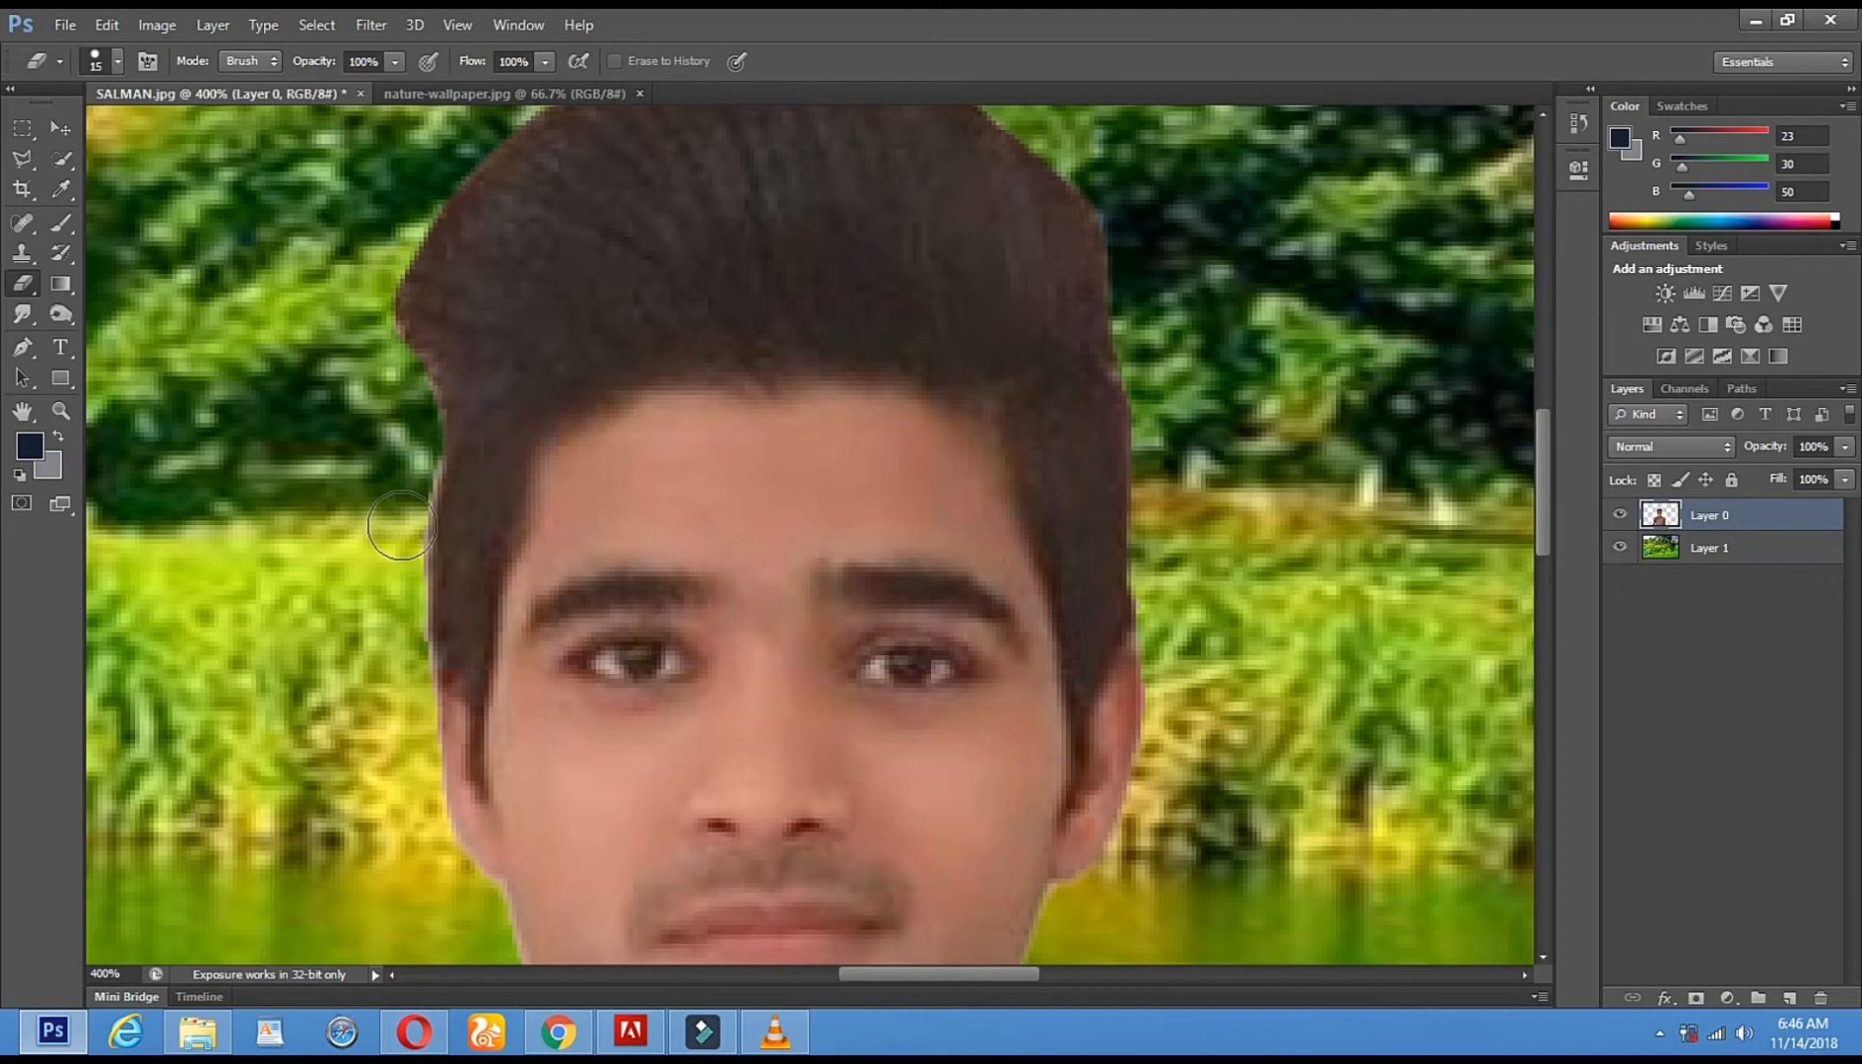
pyautogui.click(403, 677)
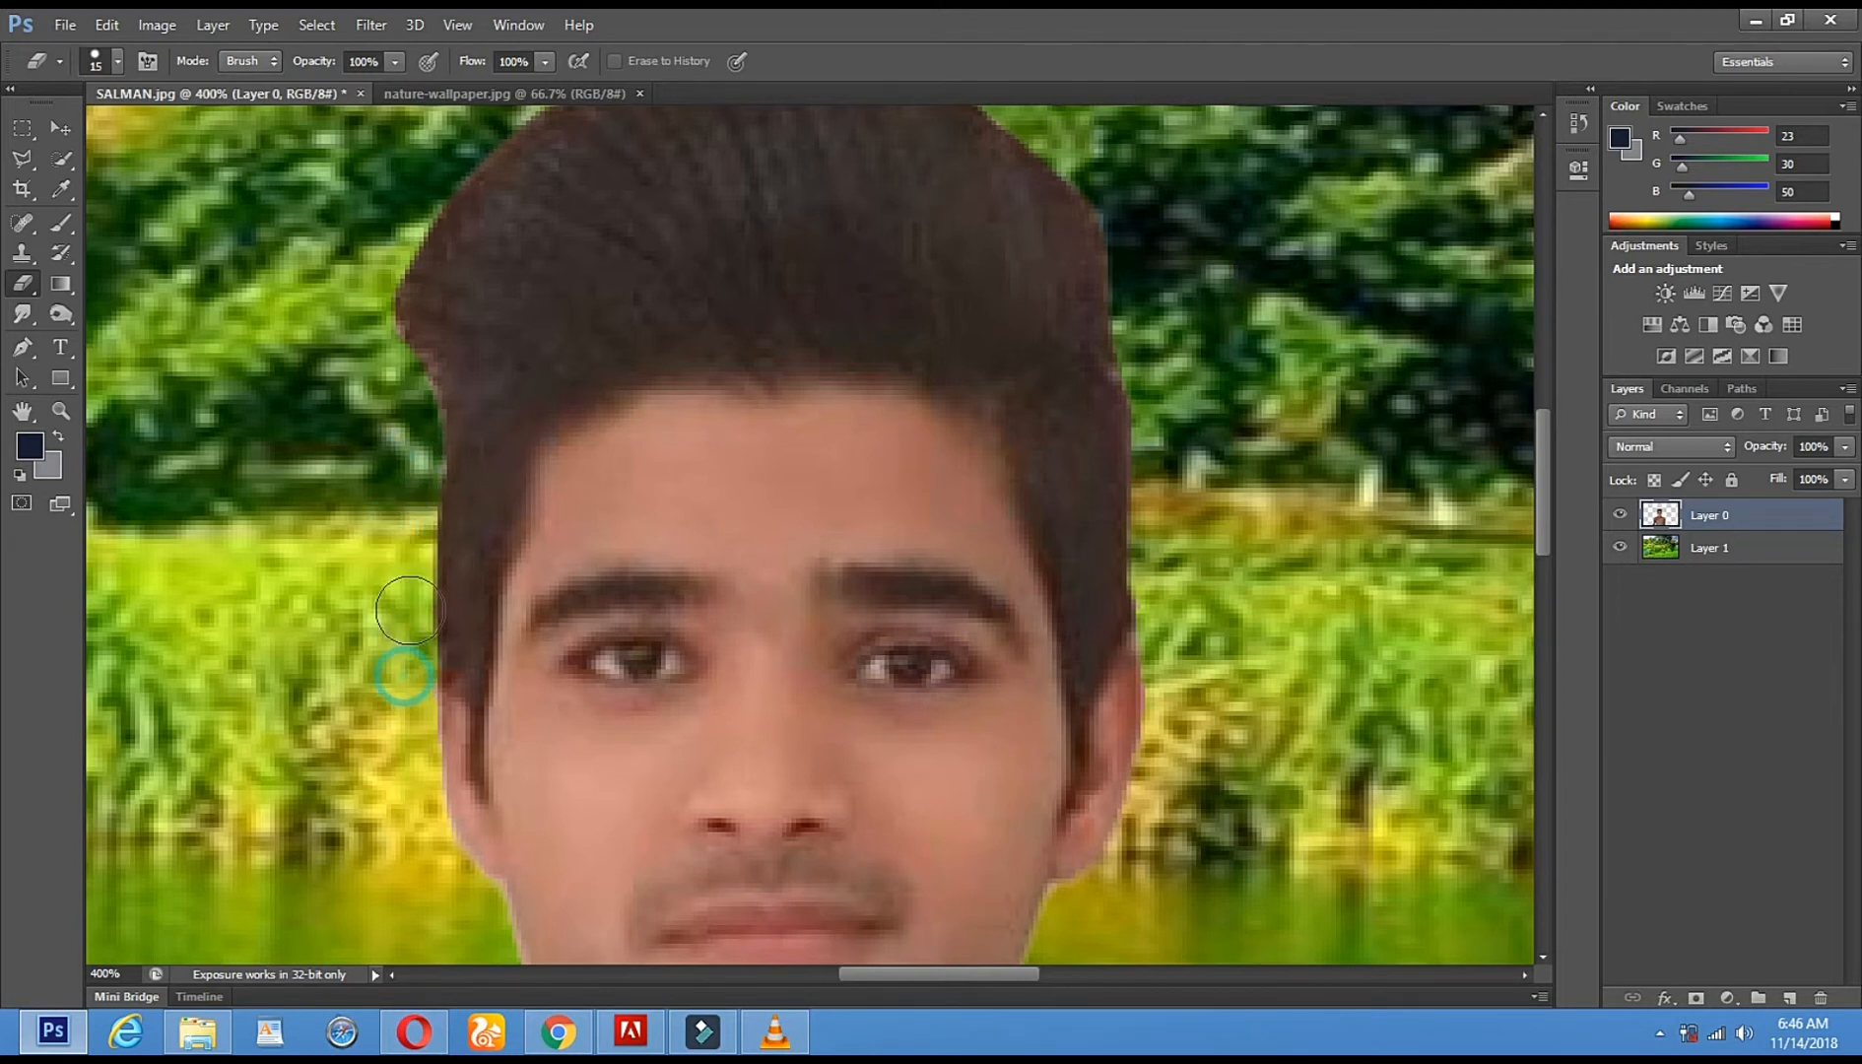
pyautogui.click(62, 416)
pyautogui.keyDown('alt'); pyautogui.click(877, 401); pyautogui.keyUp('alt')
pyautogui.keyDown('alt'); pyautogui.click(877, 403); pyautogui.keyUp('alt')
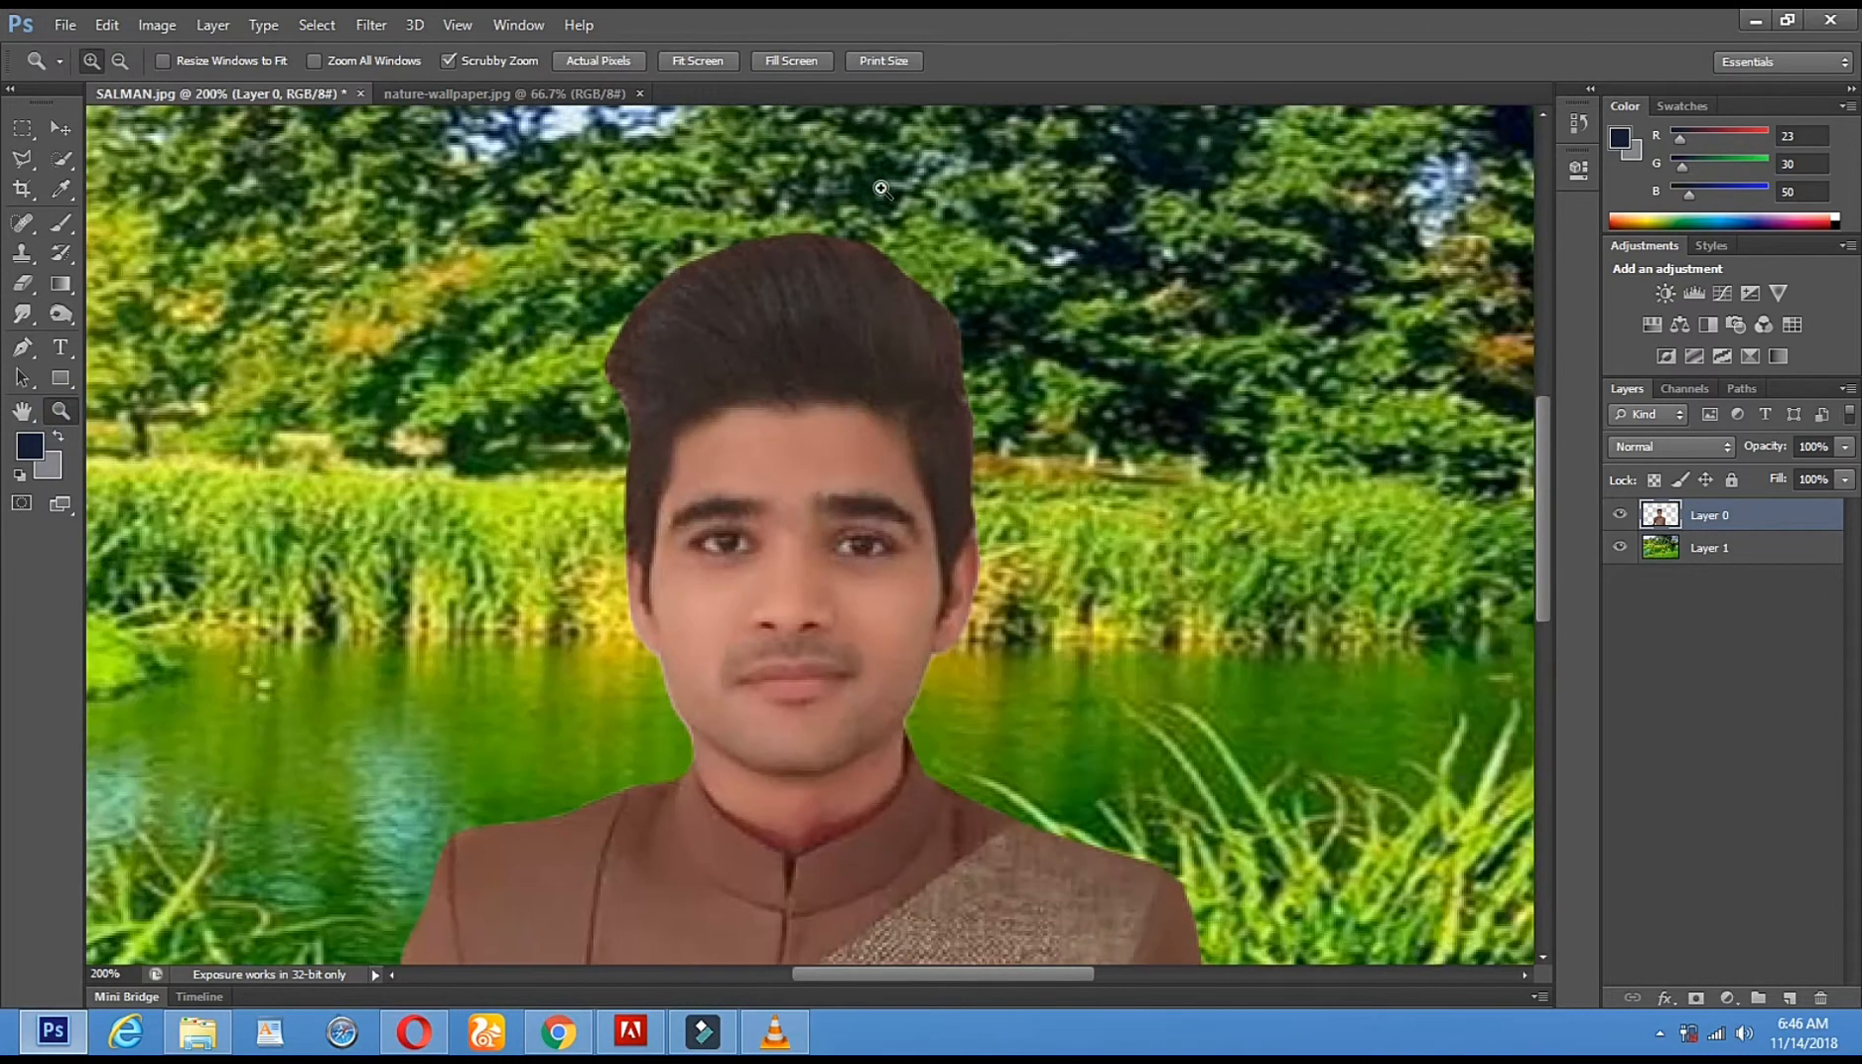
pyautogui.scroll(2, 880, 296)
pyautogui.click(844, 438)
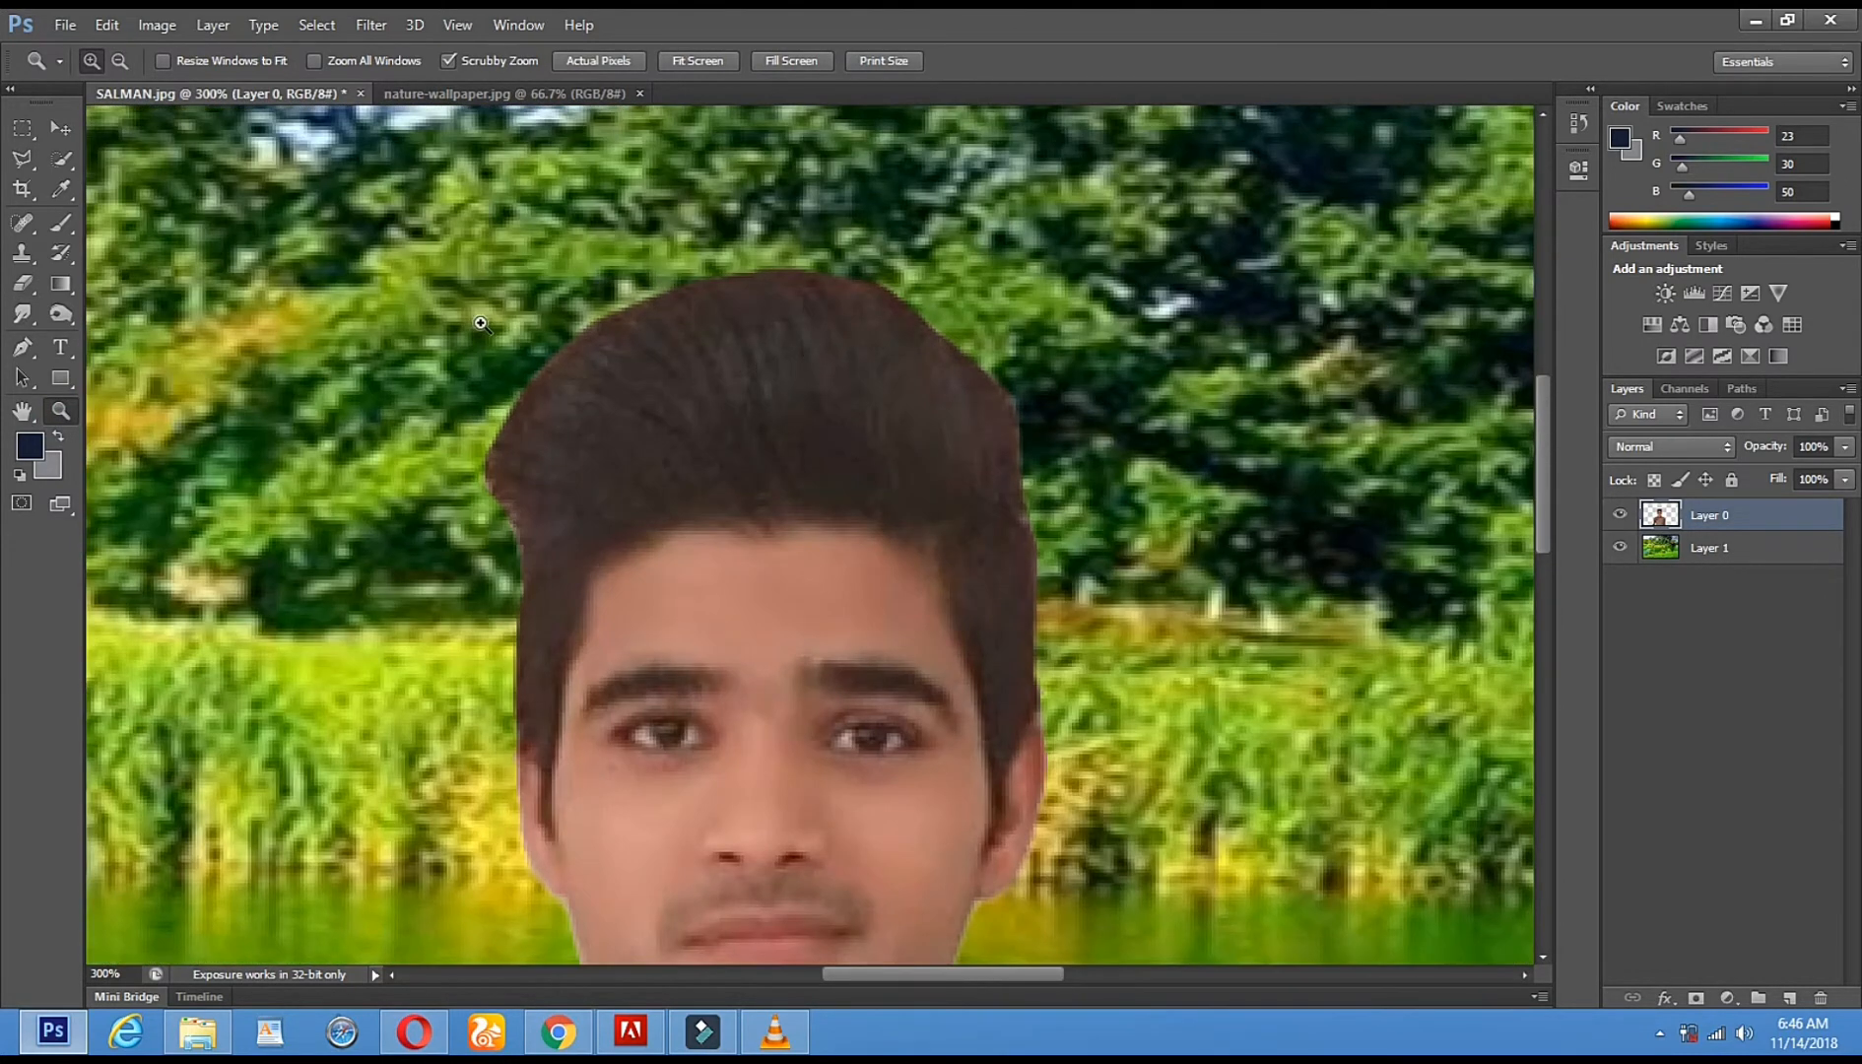
# - Select the Smudge tool with a 24 px scatter brush
pyautogui.click(21, 313)
pyautogui.rightClick(620, 443)
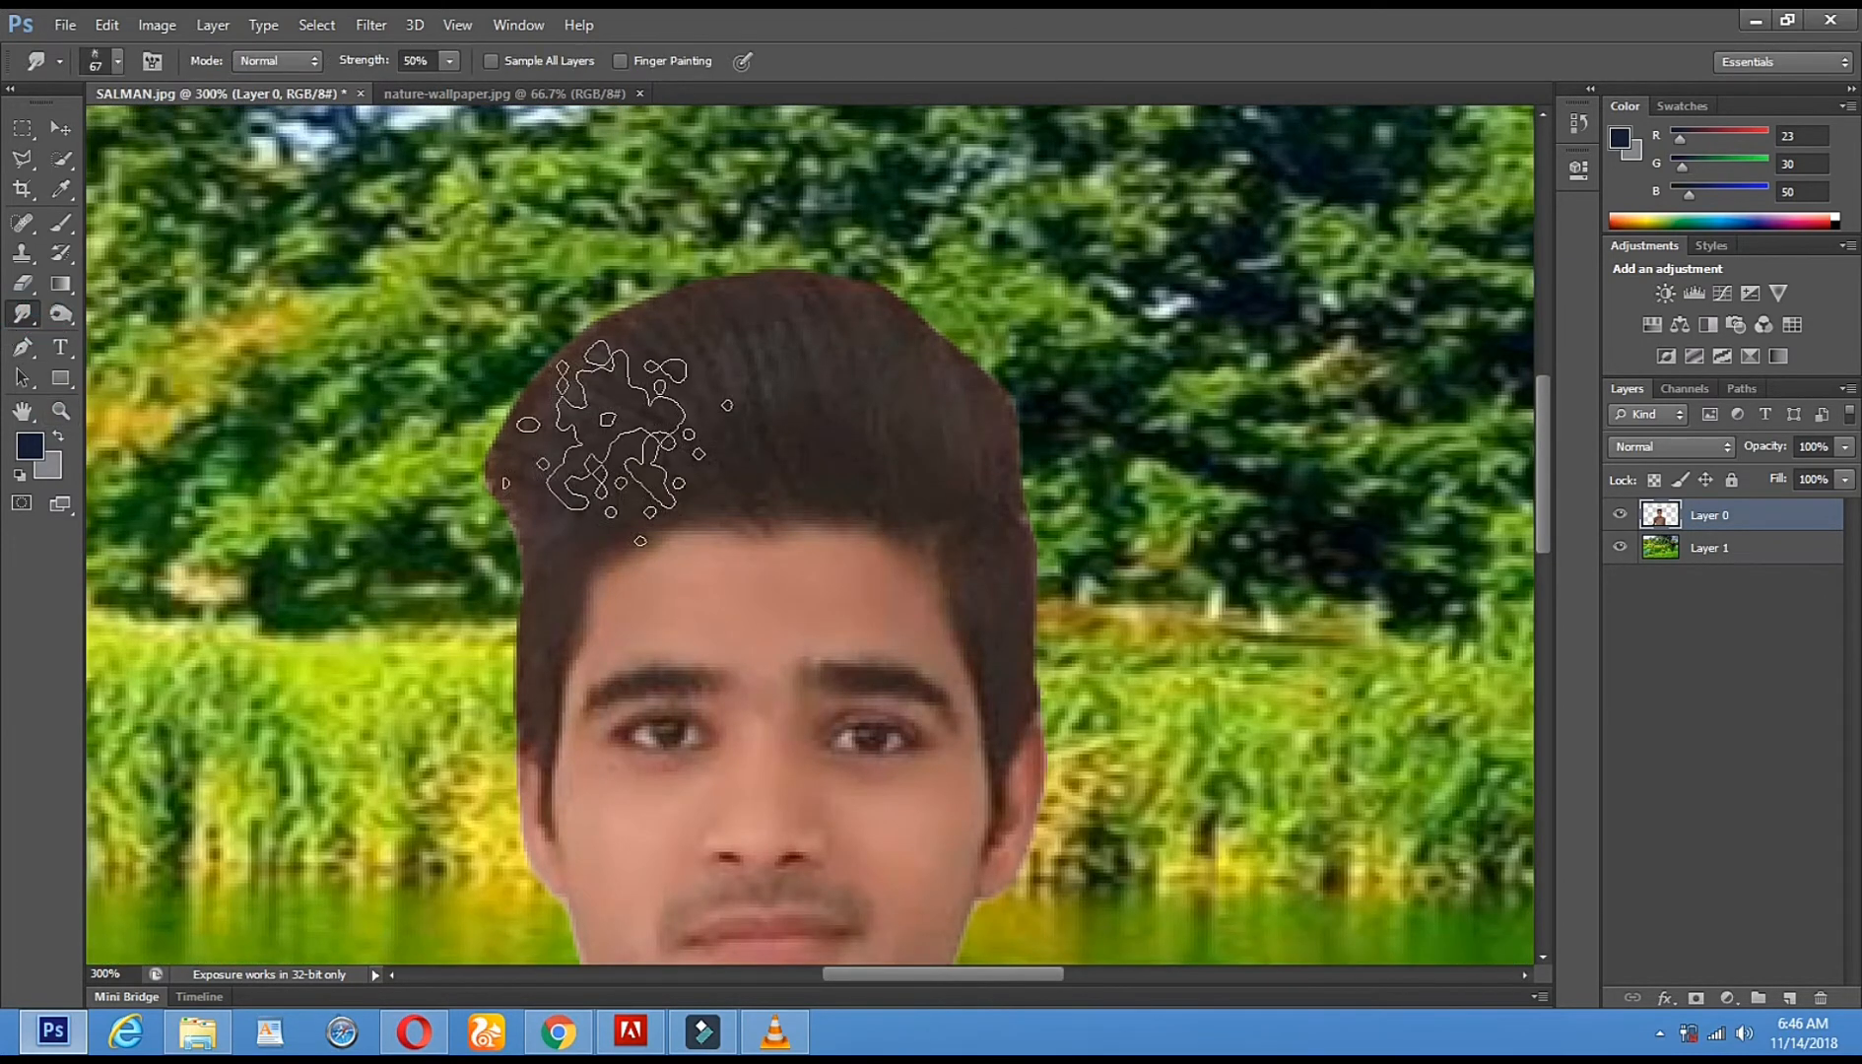
pyautogui.moveTo(884, 630)
pyautogui.mouseDown()
pyautogui.moveTo(896, 680)
pyautogui.moveTo(837, 674)
pyautogui.moveTo(877, 698)
pyautogui.moveTo(877, 657)
pyautogui.mouseUp()
pyautogui.click(853, 672)
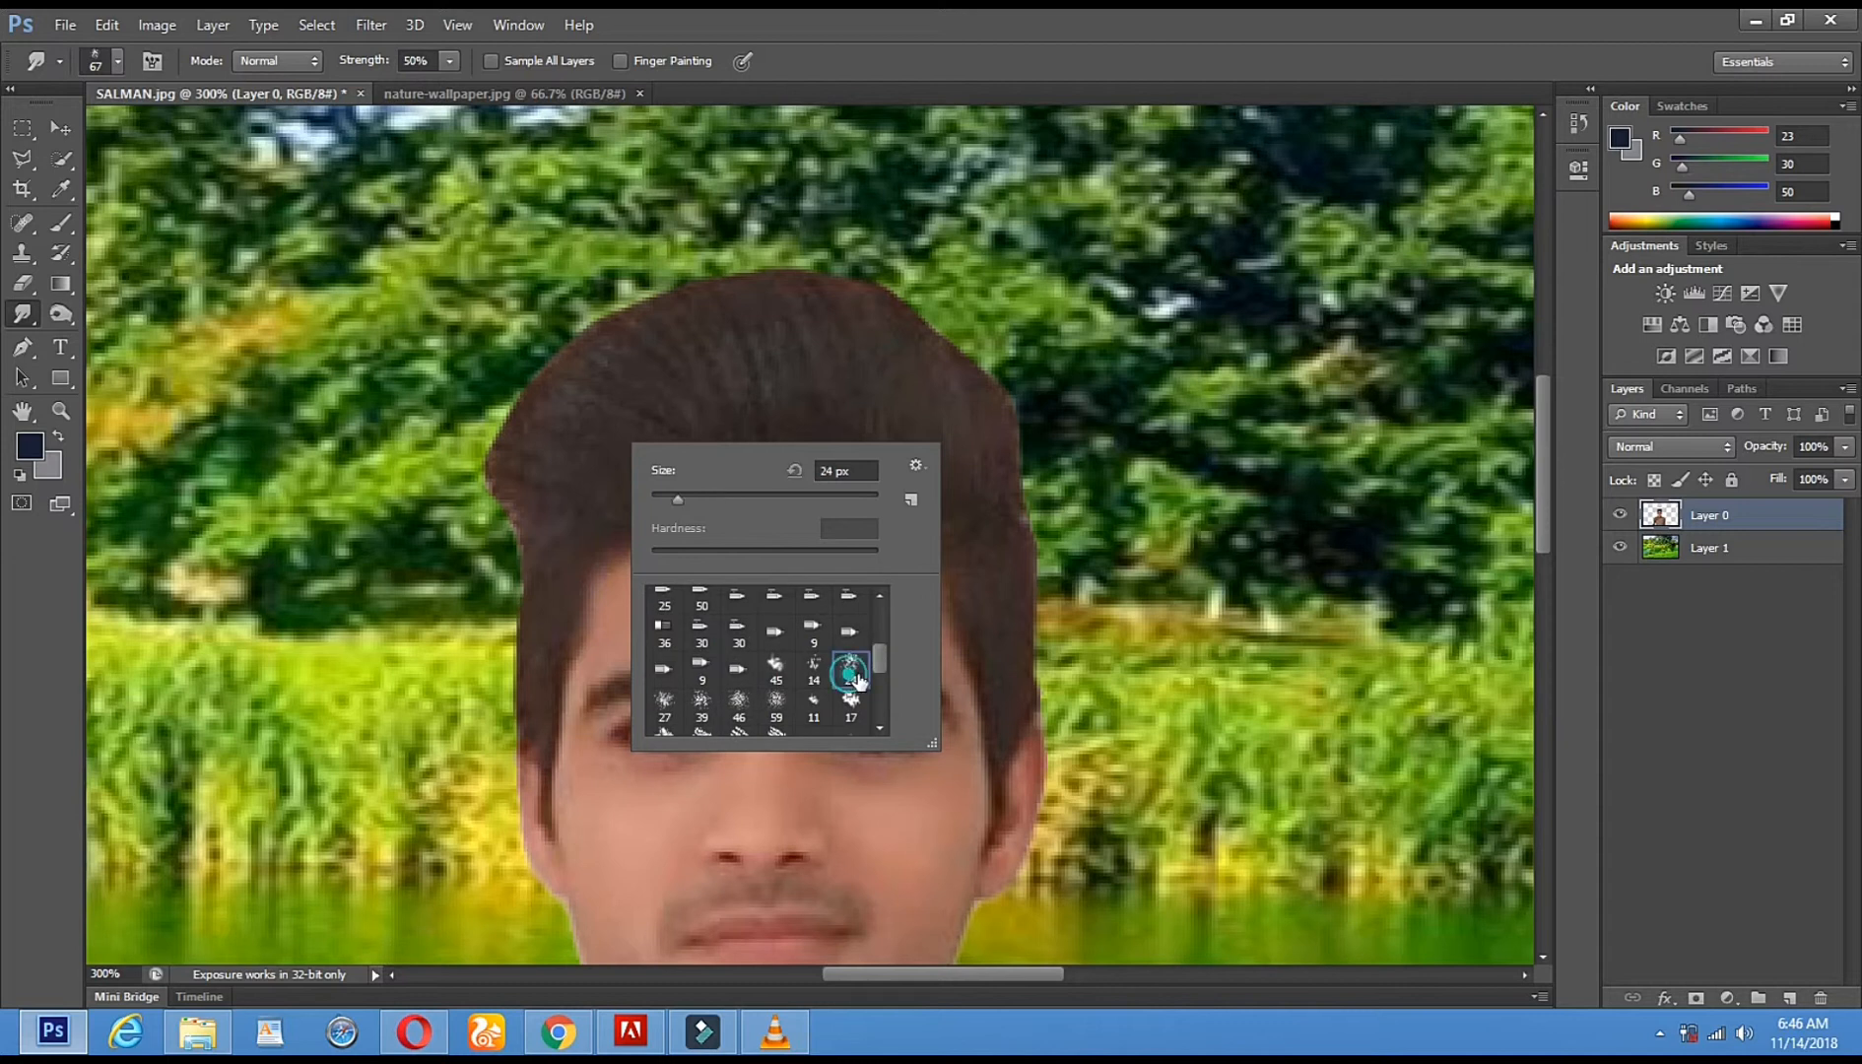
pyautogui.click(1177, 454)
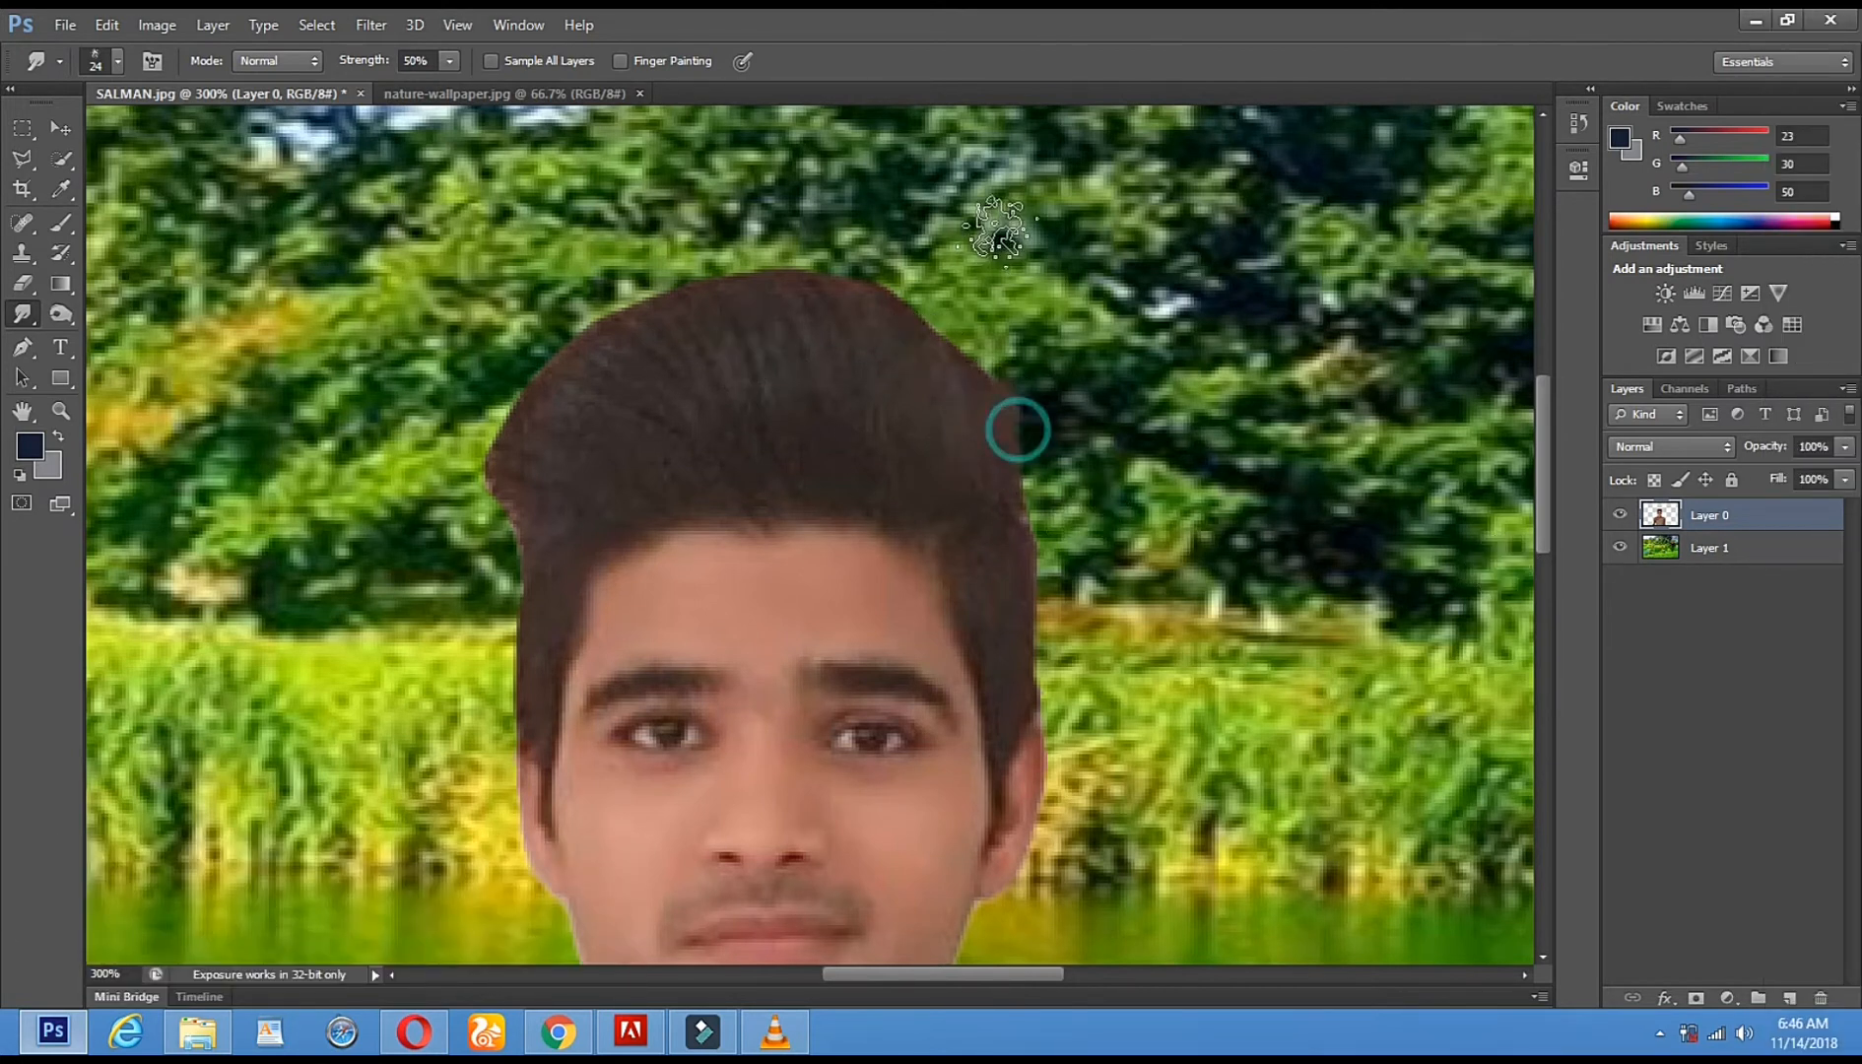
# - Smudge the upper-right and top hair edges into the foliage at 71% strength
pyautogui.moveTo(1001, 385); pyautogui.dragTo(919, 188)
pyautogui.moveTo(968, 364); pyautogui.dragTo(893, 215)
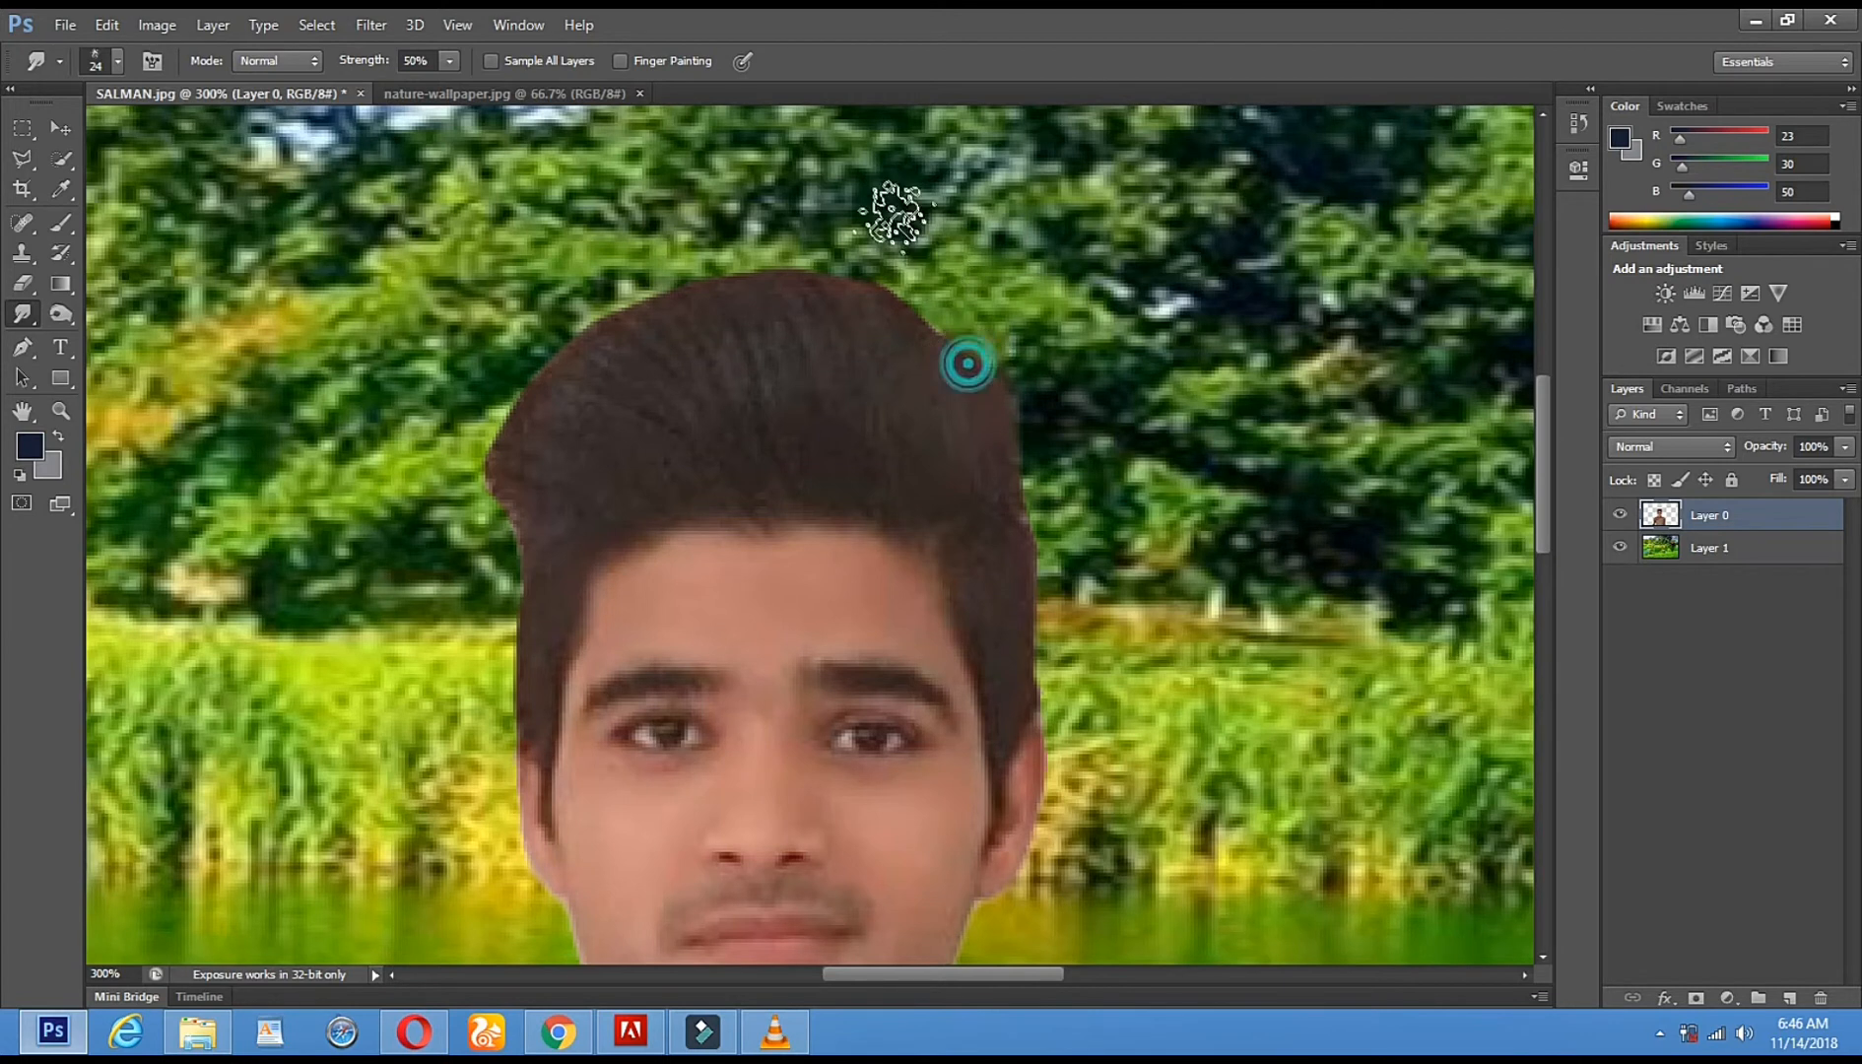
pyautogui.moveTo(931, 348); pyautogui.dragTo(860, 200)
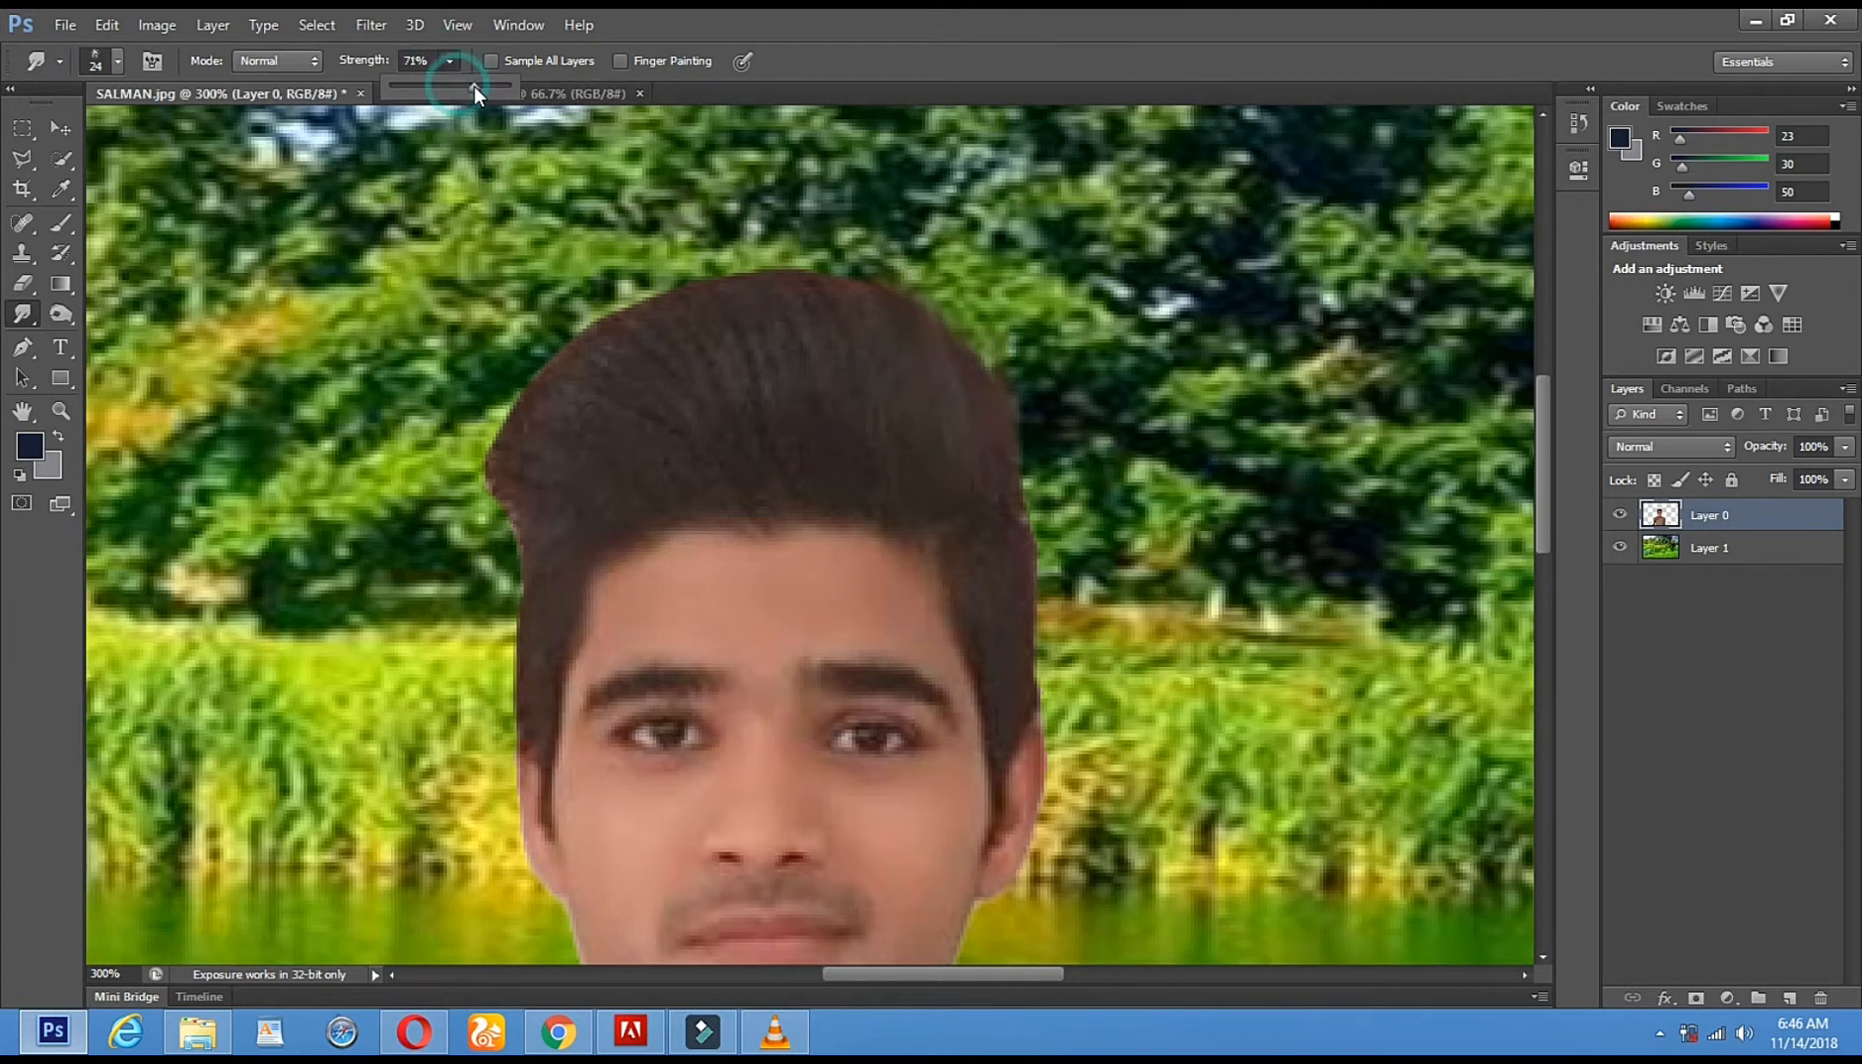
pyautogui.click(899, 296)
pyautogui.moveTo(843, 291); pyautogui.dragTo(756, 216)
pyautogui.moveTo(790, 303)
pyautogui.mouseDown()
pyautogui.moveTo(745, 254)
pyautogui.moveTo(727, 254)
pyautogui.moveTo(732, 314)
pyautogui.moveTo(665, 280)
pyautogui.mouseUp()
# - Enlarge the smudge brush to 54 px and smear the upper-left hair edge outward
pyautogui.click(923, 435)
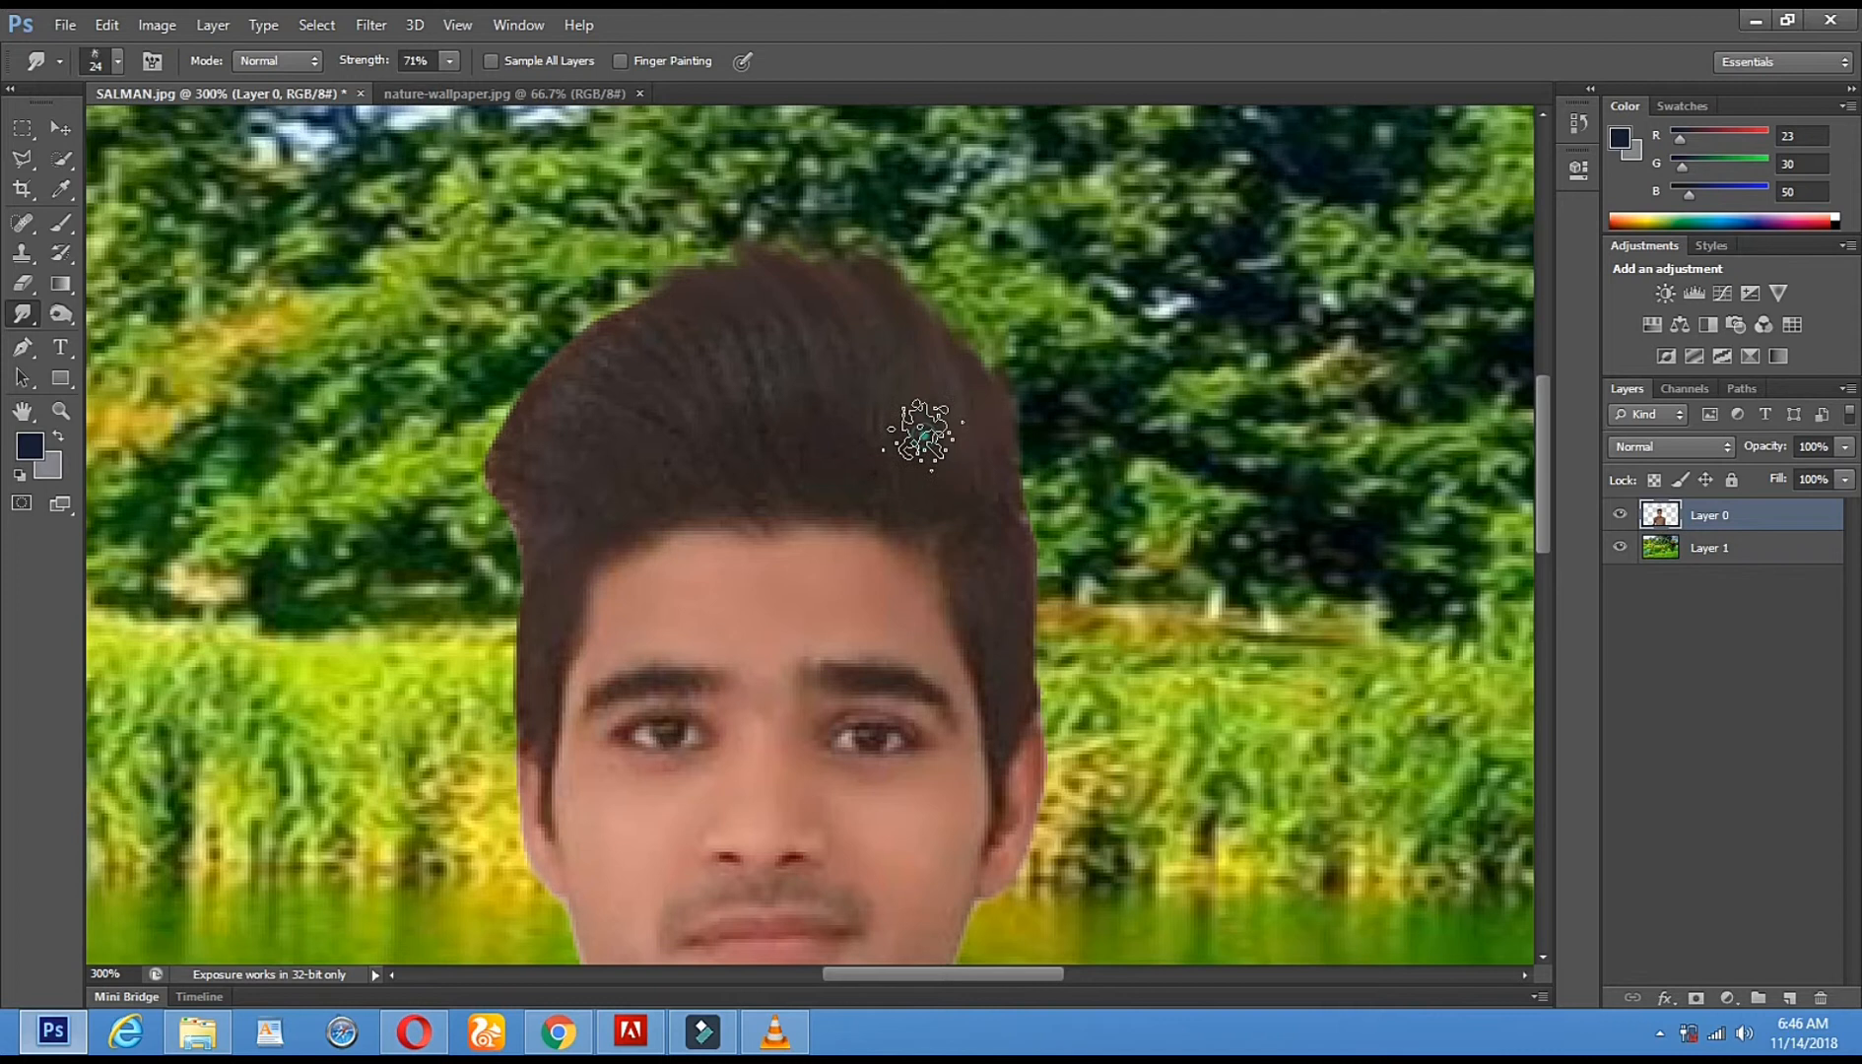
pyautogui.rightClick(923, 434)
pyautogui.click(1010, 483)
pyautogui.click(640, 335)
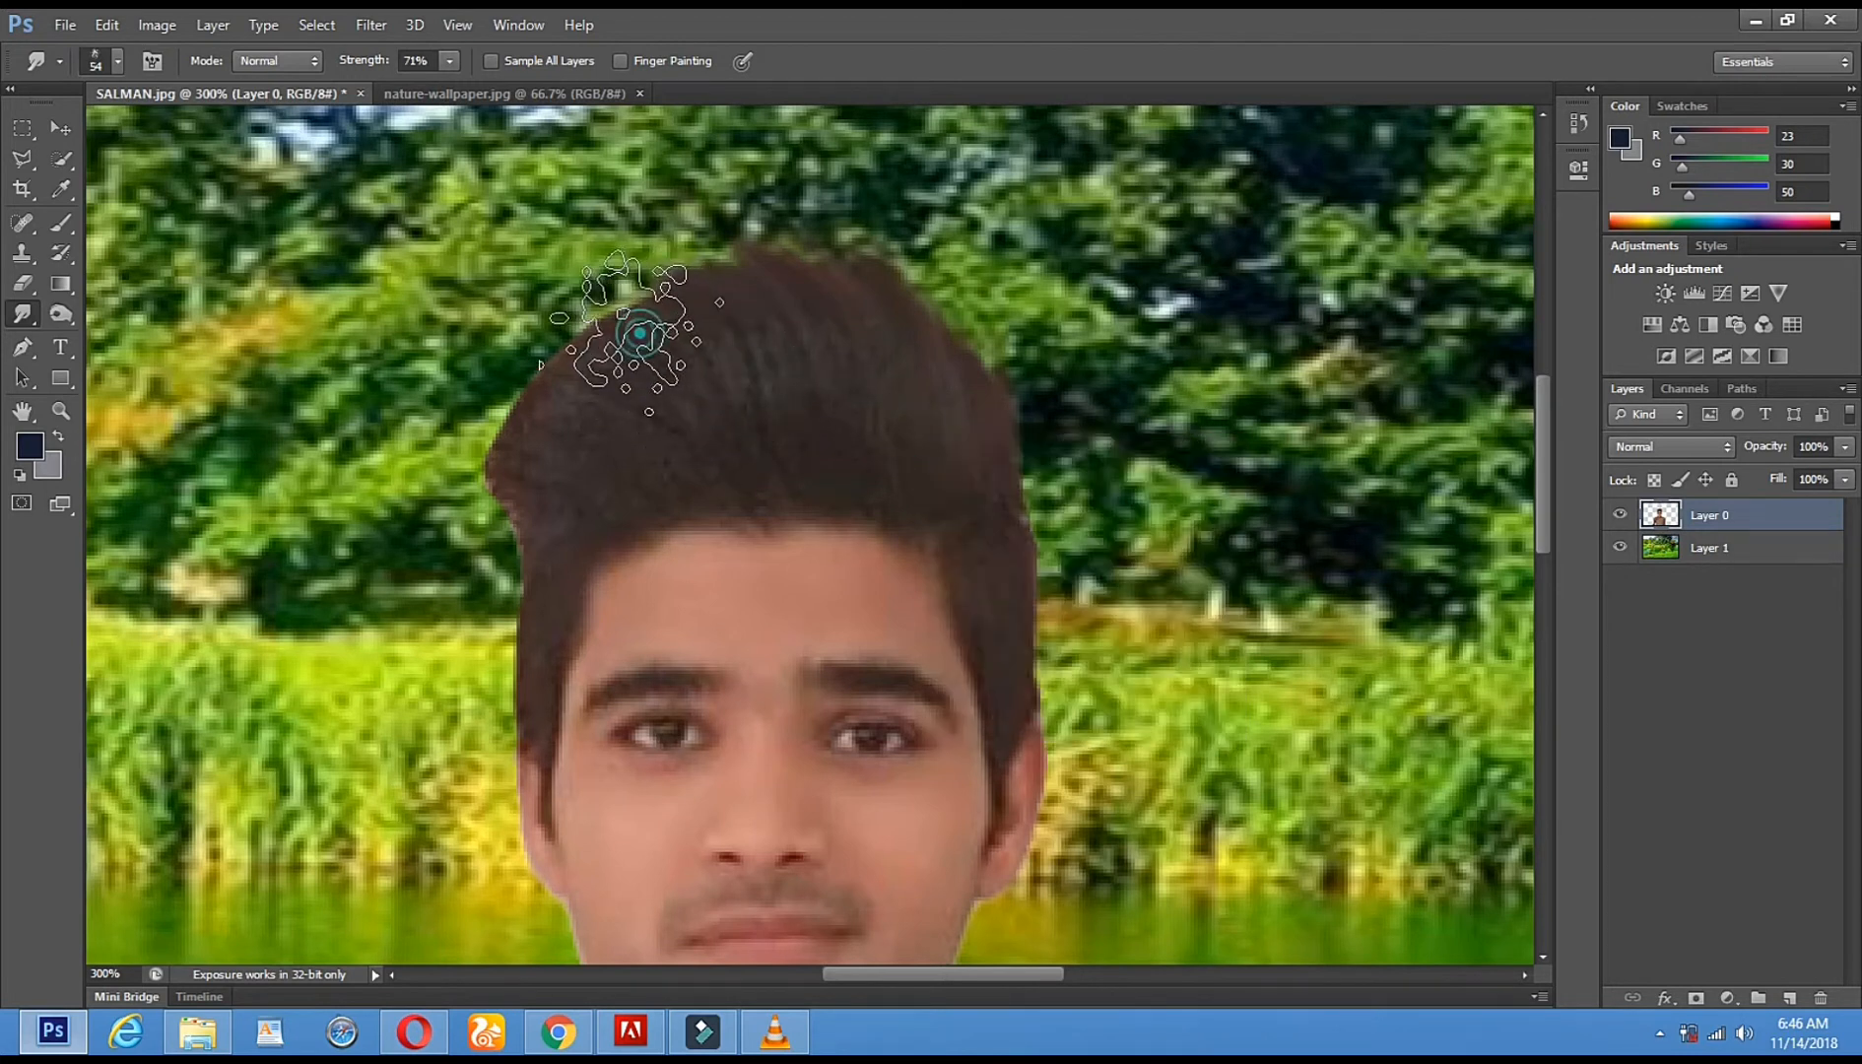
pyautogui.click(572, 399)
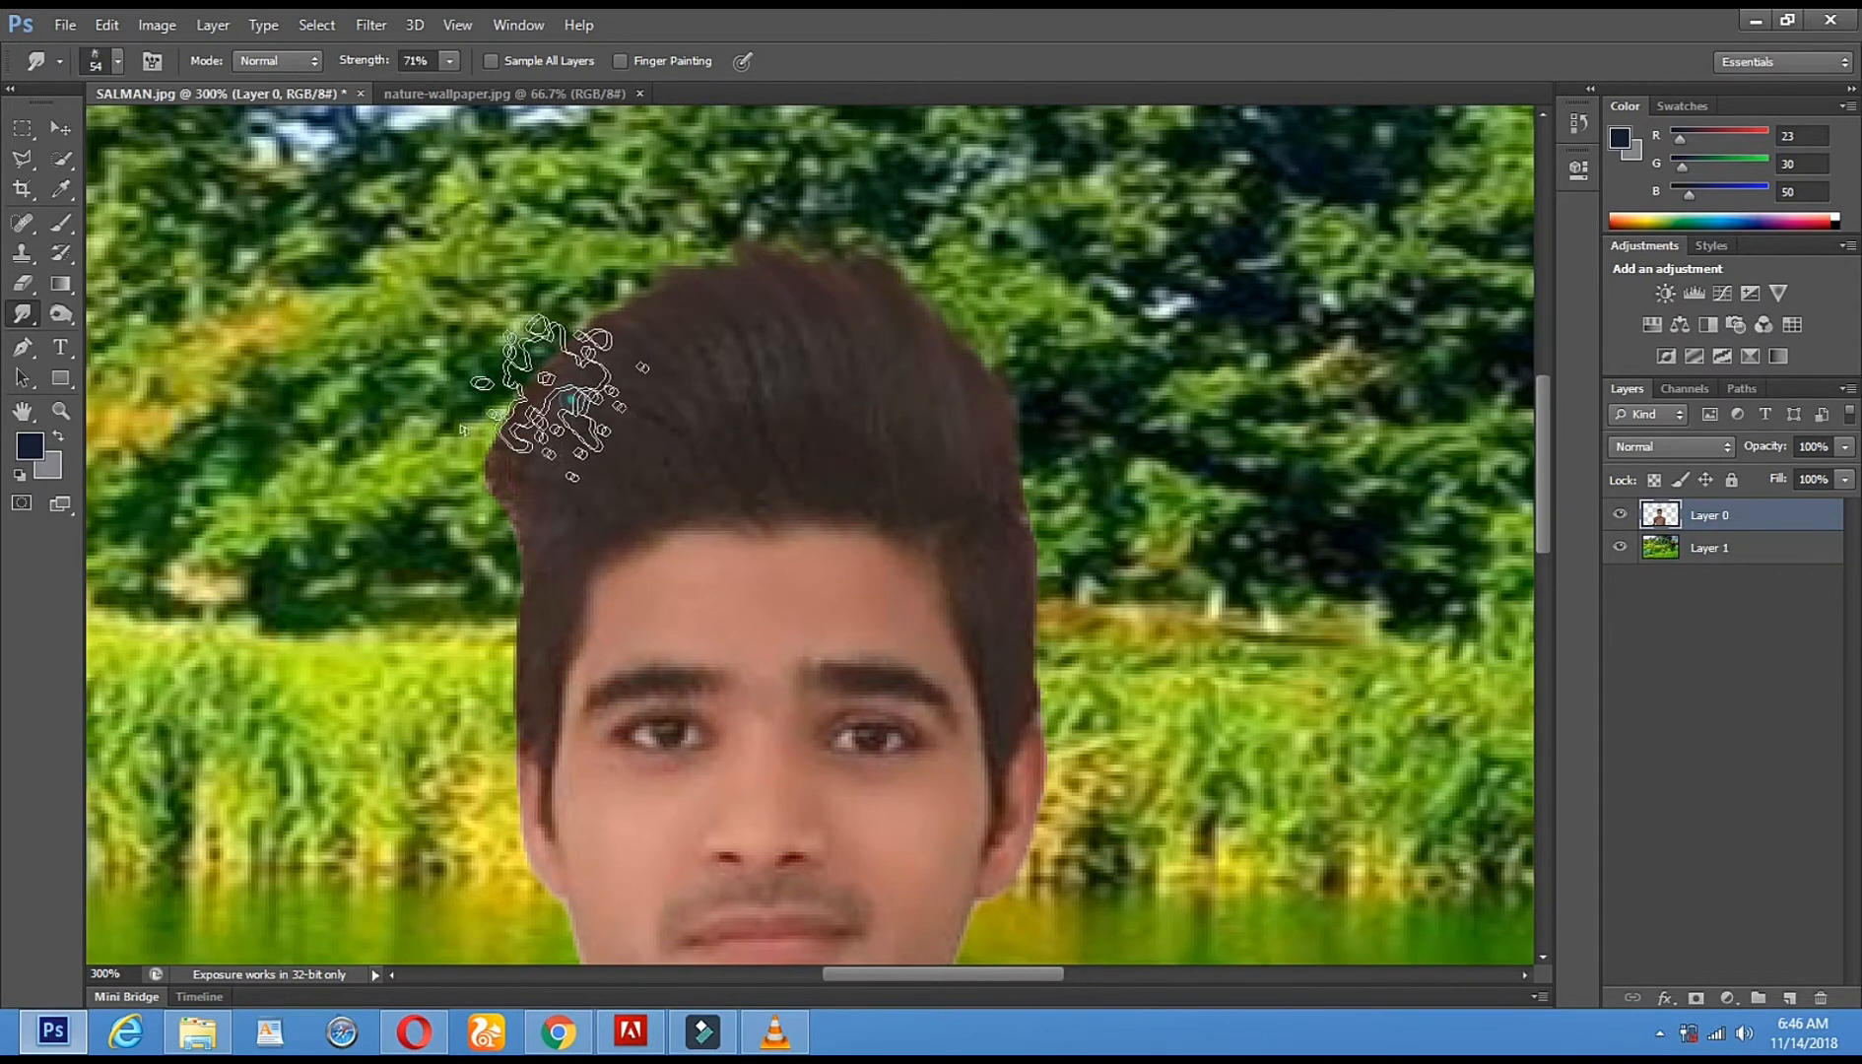
pyautogui.rightClick(762, 433)
pyautogui.click(837, 498)
# - Pull the left hair edge into the background with 36–20 px brushes, then extend the top-right tips
pyautogui.moveTo(532, 490); pyautogui.dragTo(503, 485)
pyautogui.rightClick(751, 485)
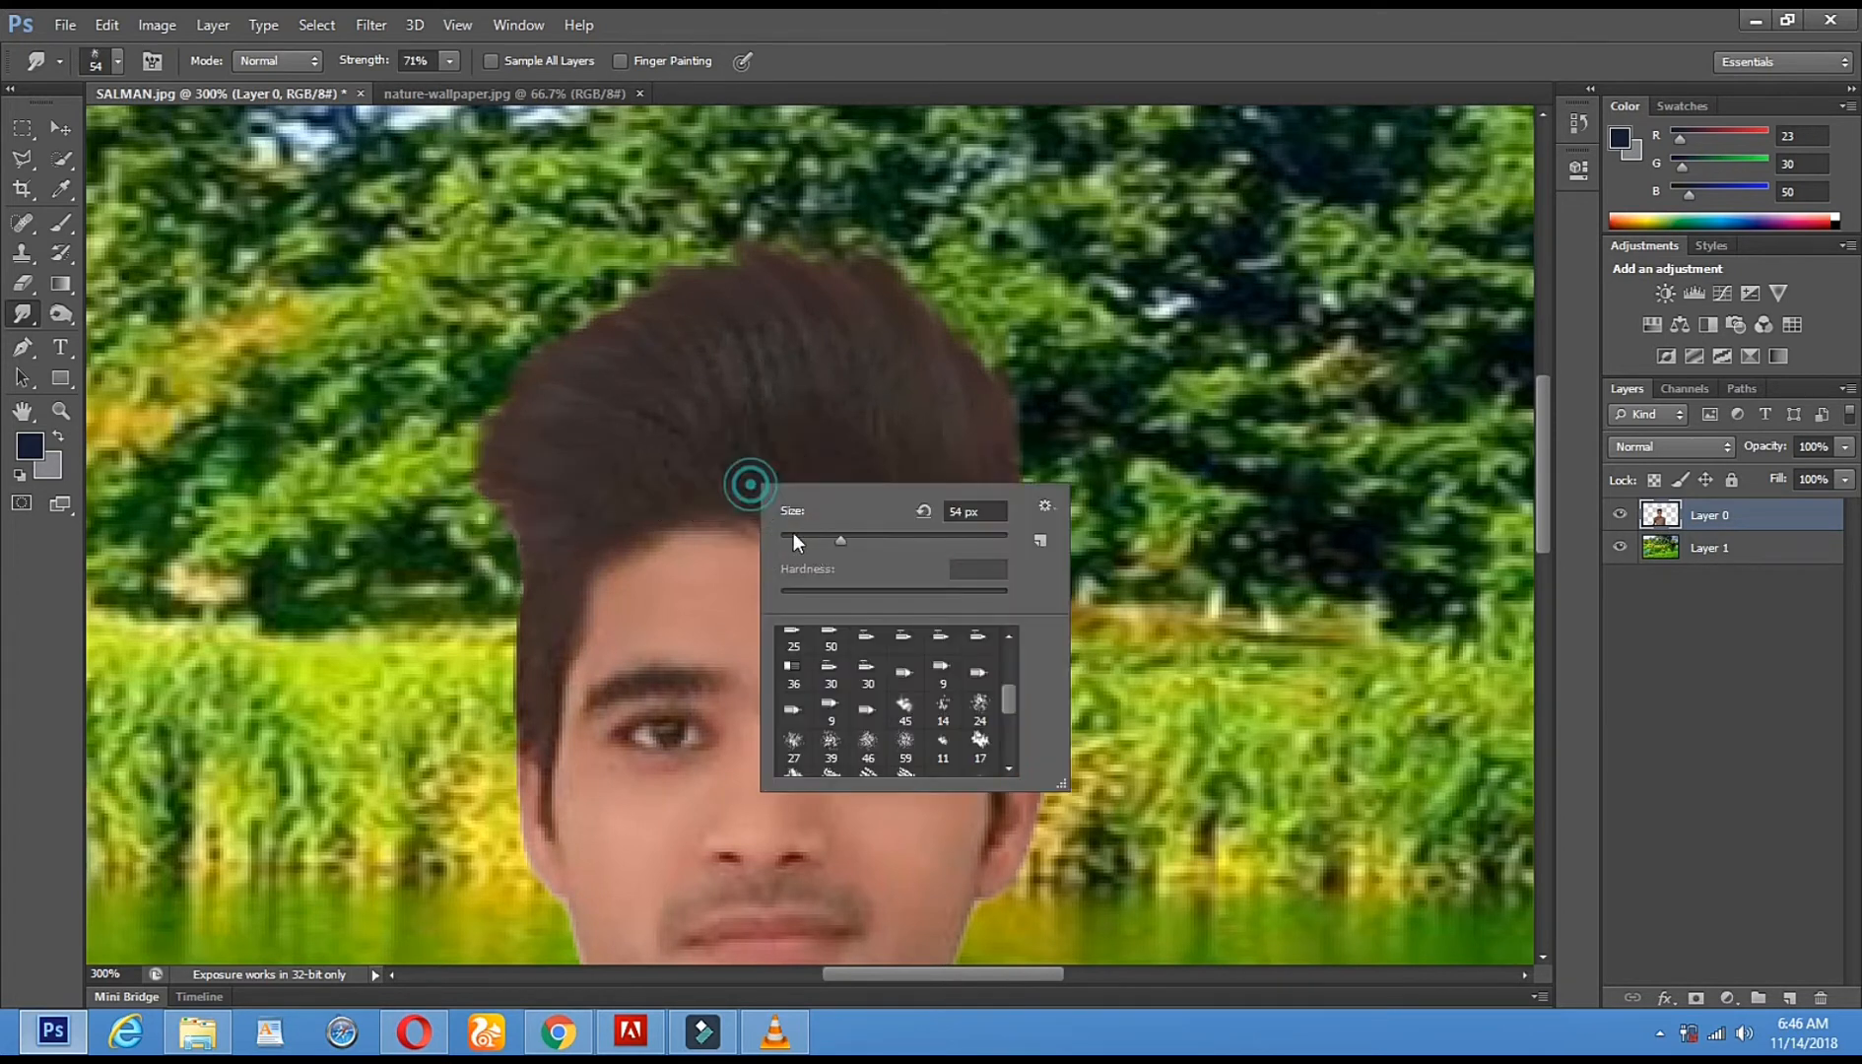
pyautogui.moveTo(840, 540); pyautogui.dragTo(820, 542)
pyautogui.moveTo(533, 536); pyautogui.dragTo(498, 518)
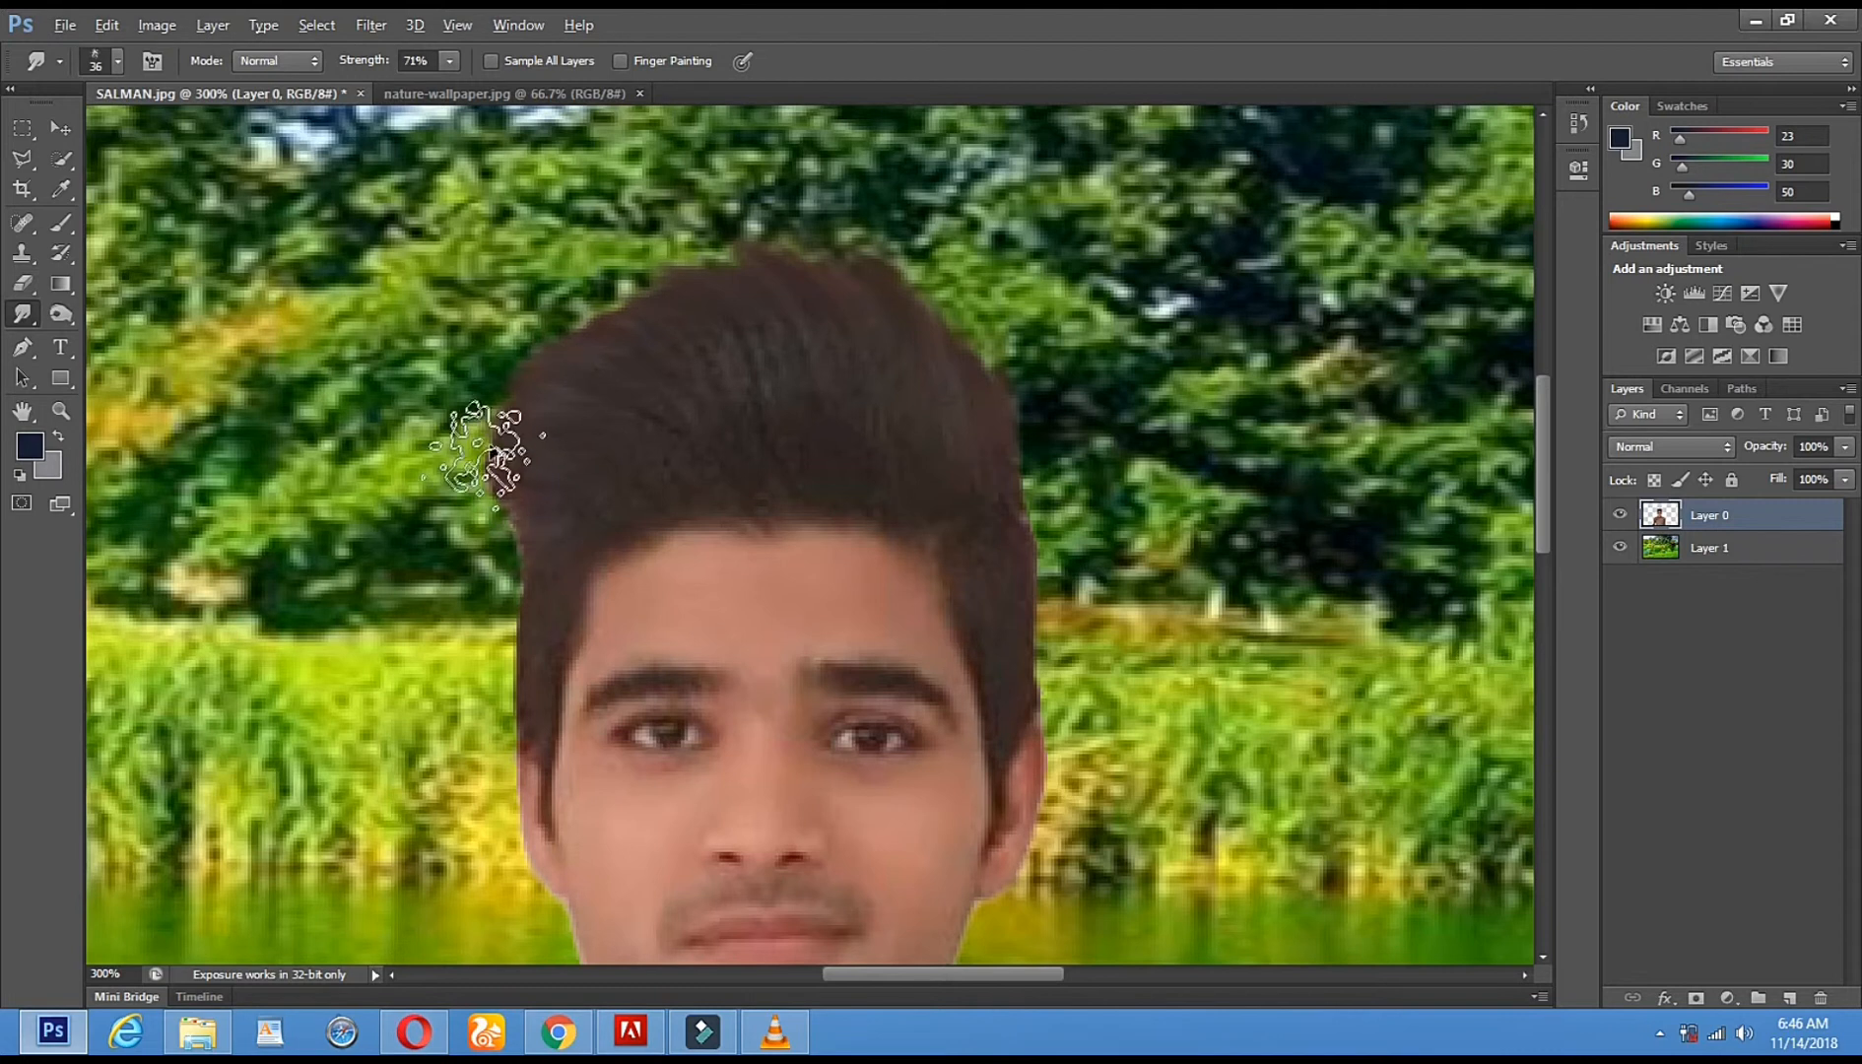
pyautogui.rightClick(645, 471)
pyautogui.moveTo(715, 529); pyautogui.dragTo(703, 529)
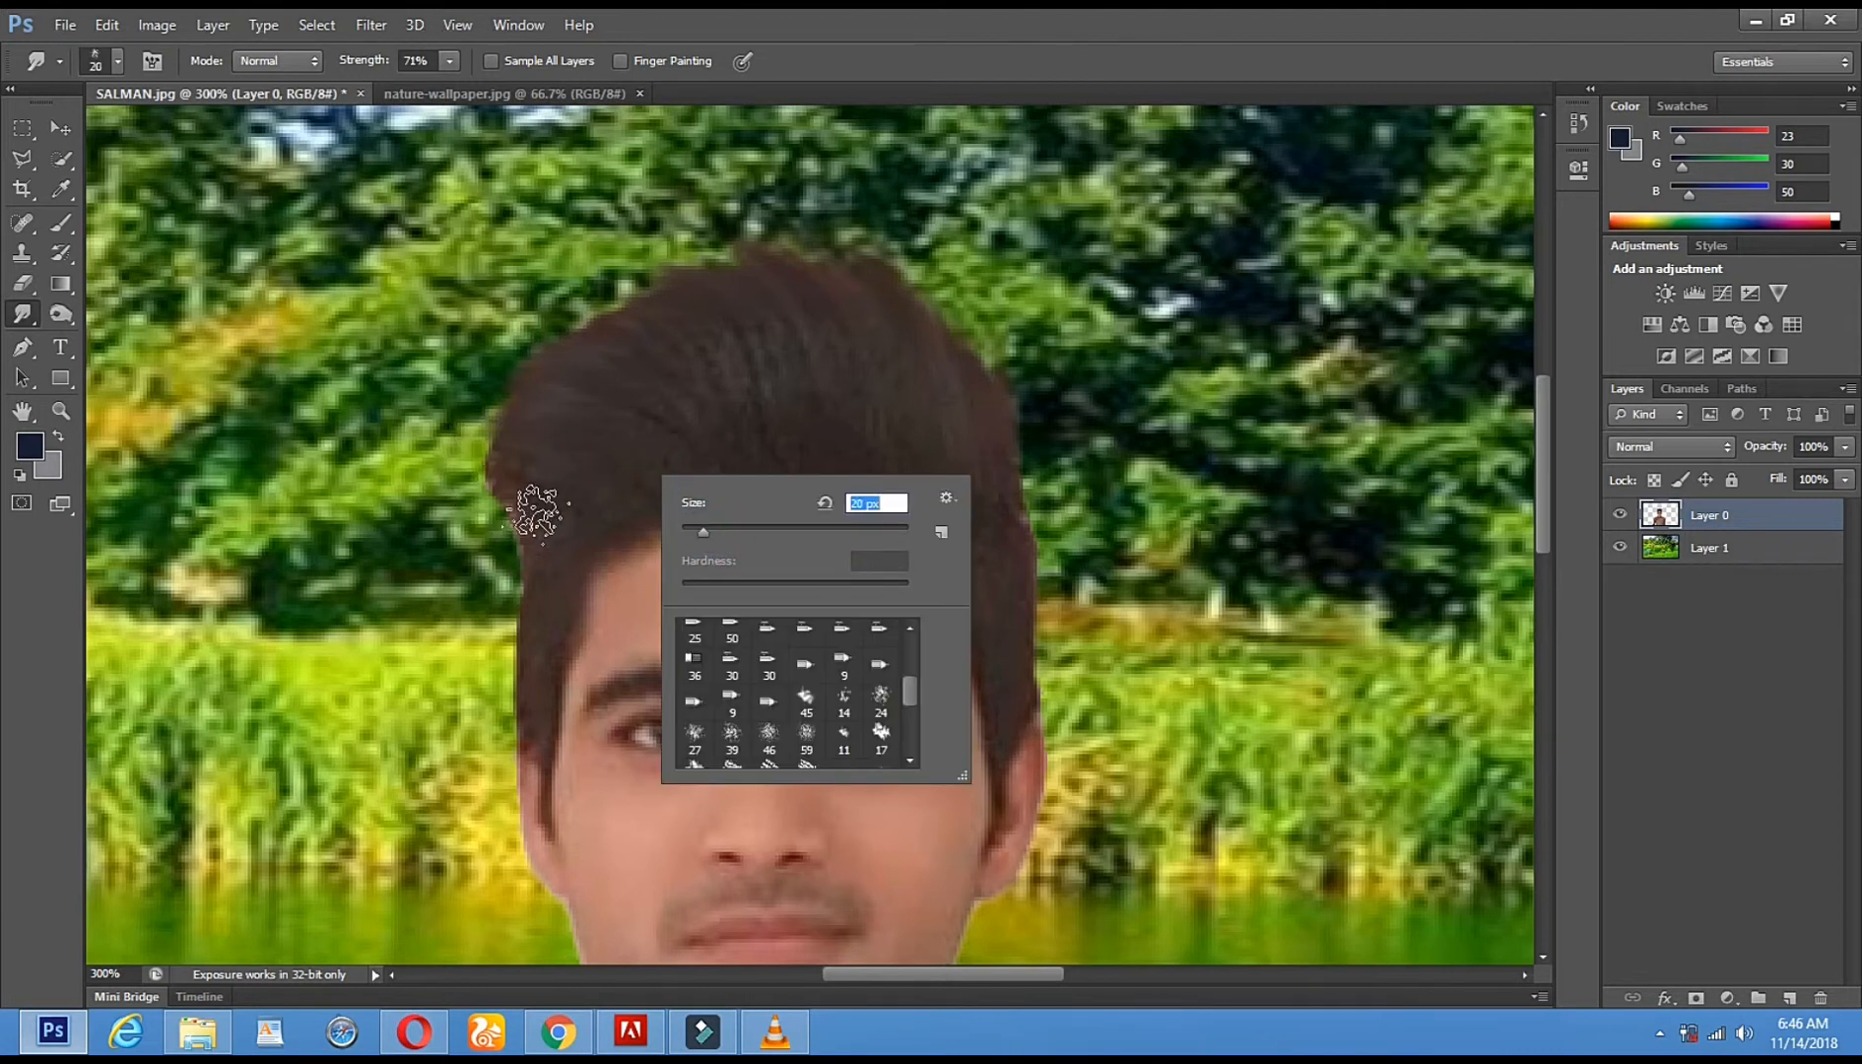
pyautogui.click(508, 452)
pyautogui.moveTo(502, 511); pyautogui.dragTo(473, 457)
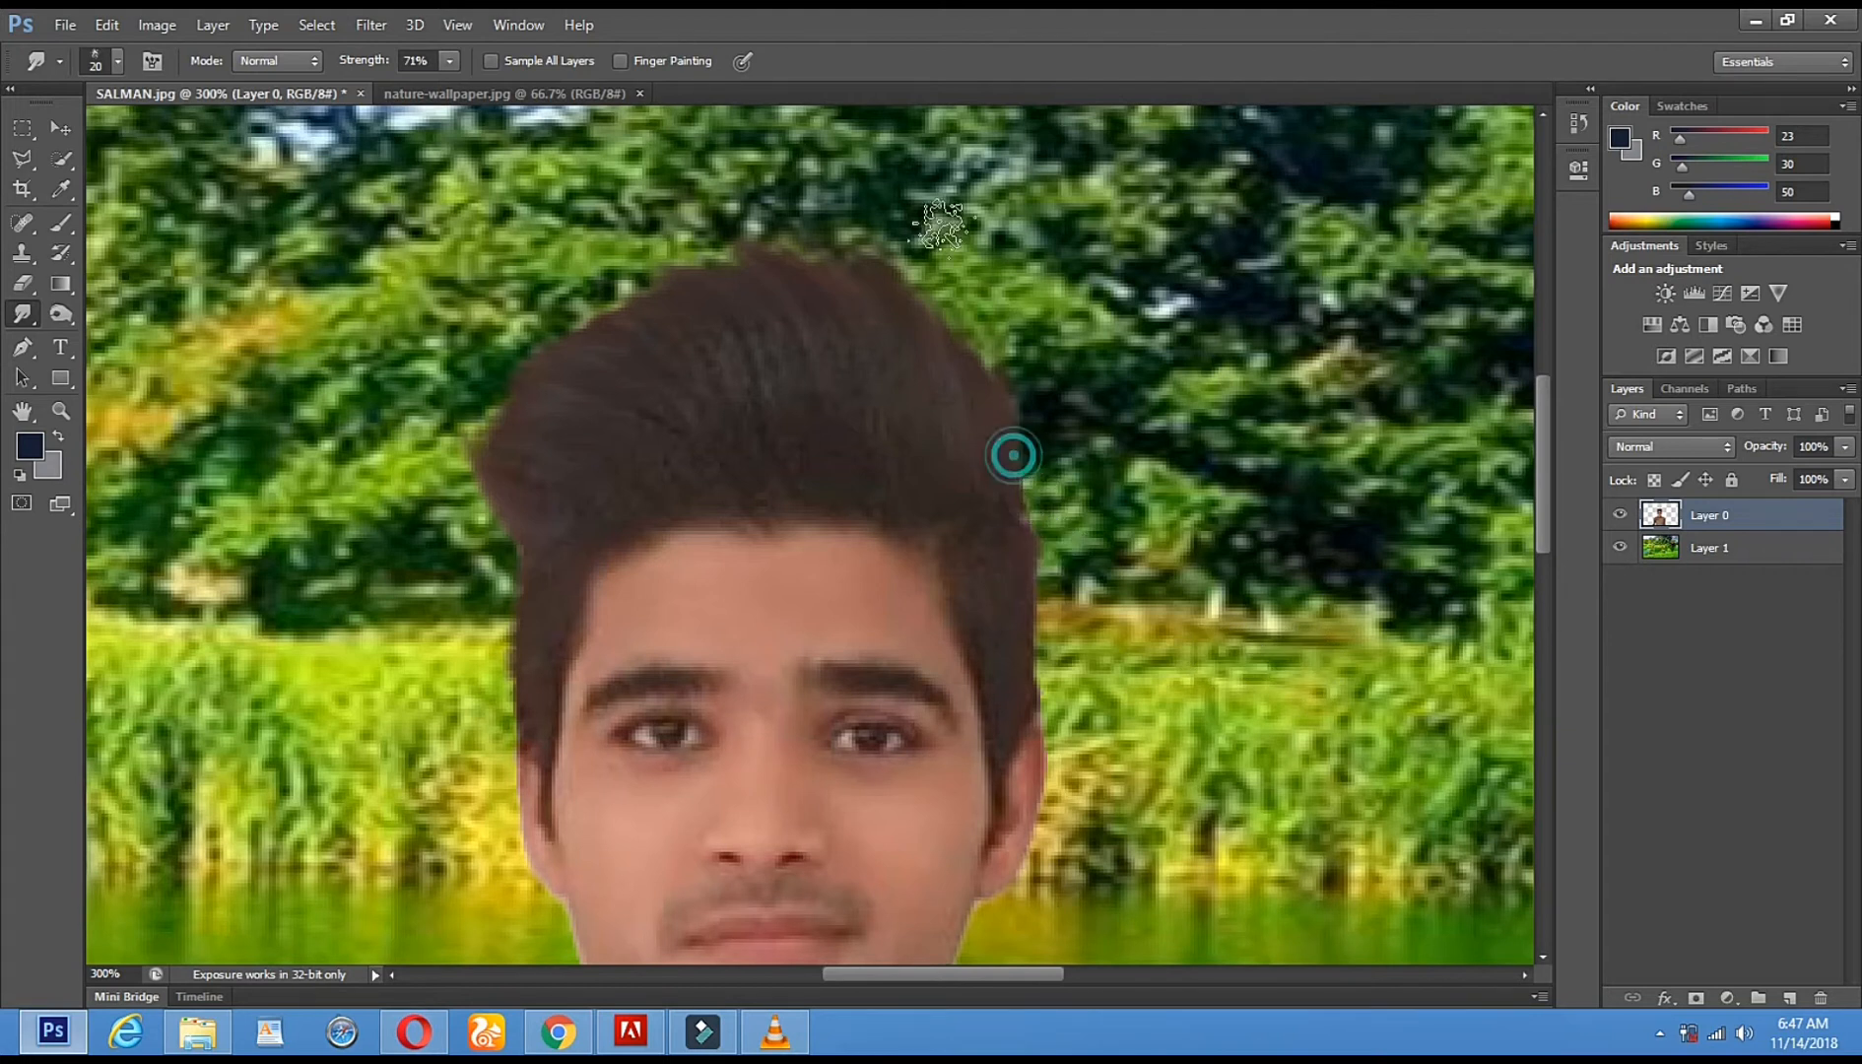
pyautogui.moveTo(976, 339); pyautogui.dragTo(922, 236)
pyautogui.moveTo(965, 362); pyautogui.dragTo(927, 296)
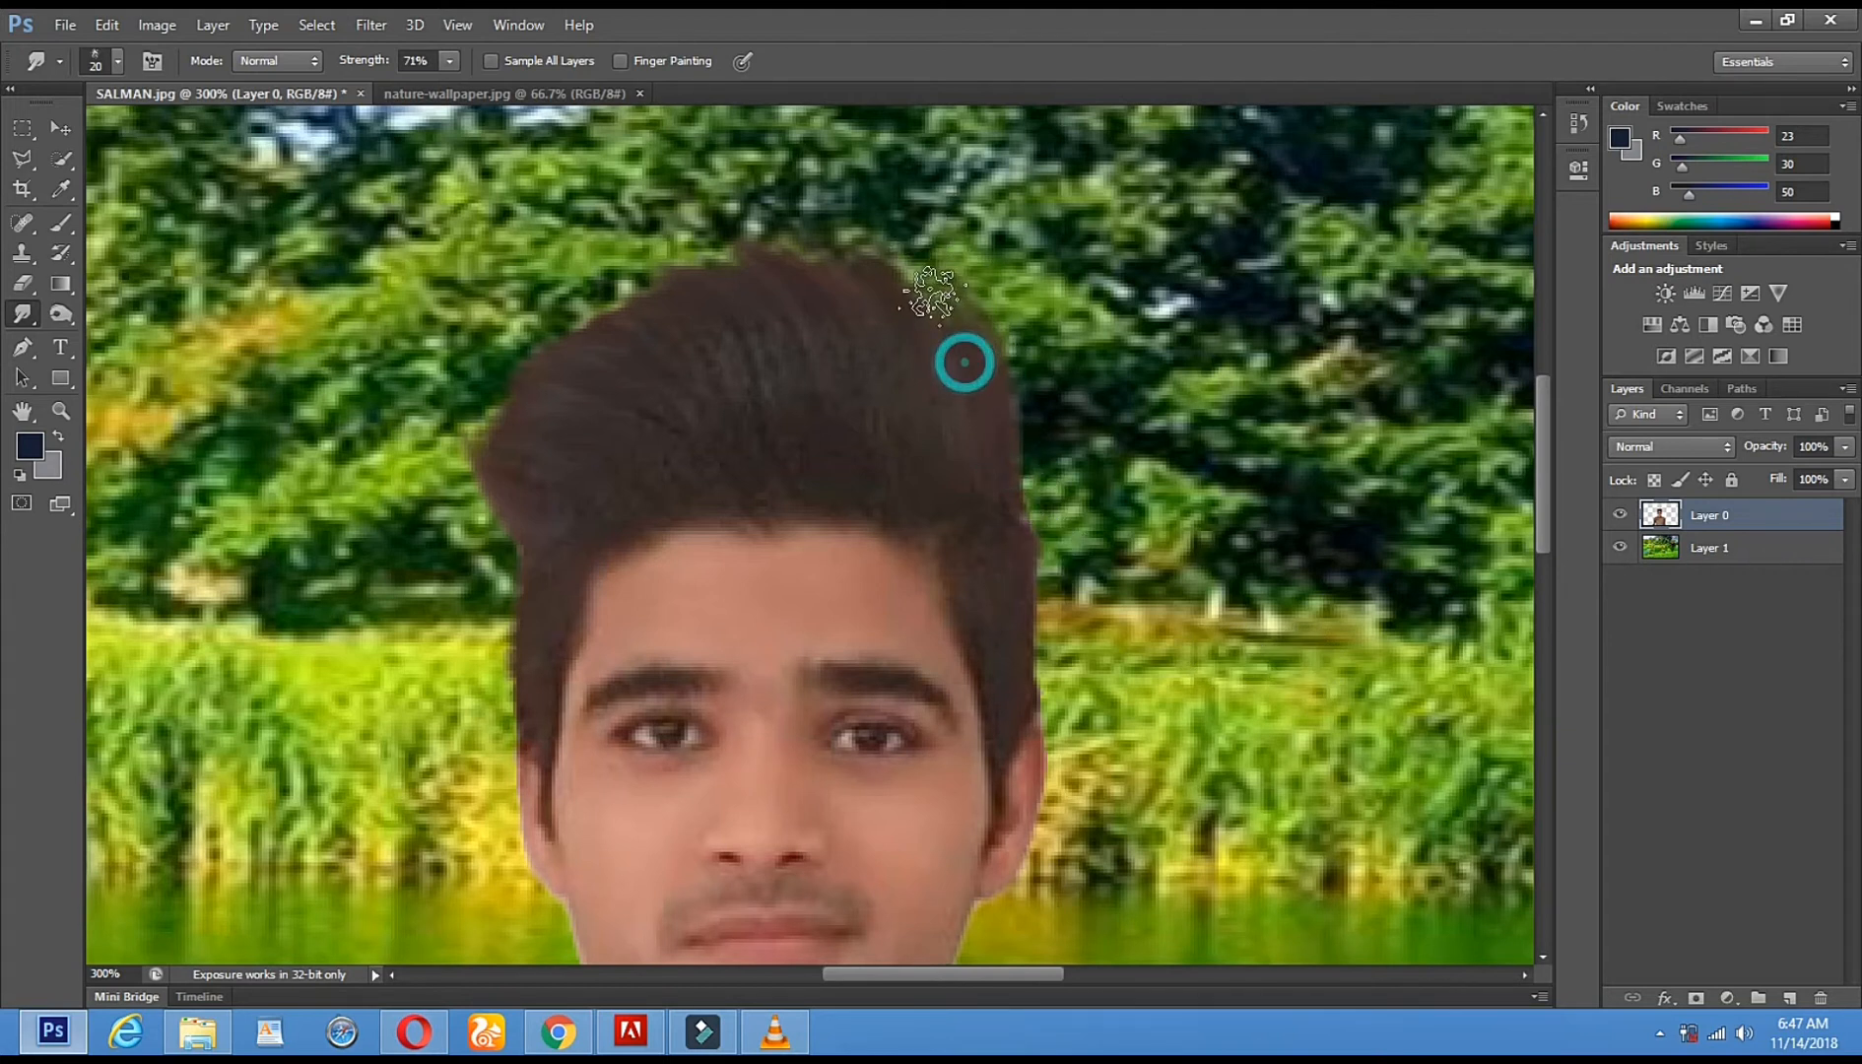
pyautogui.click(60, 410)
# - Magnify the top of the hair and smudge its upper-left, top and right edges into the background
pyautogui.keyDown('alt'); pyautogui.click(800, 532); pyautogui.keyUp('alt')
pyautogui.keyDown('alt'); pyautogui.click(800, 532); pyautogui.keyUp('alt')
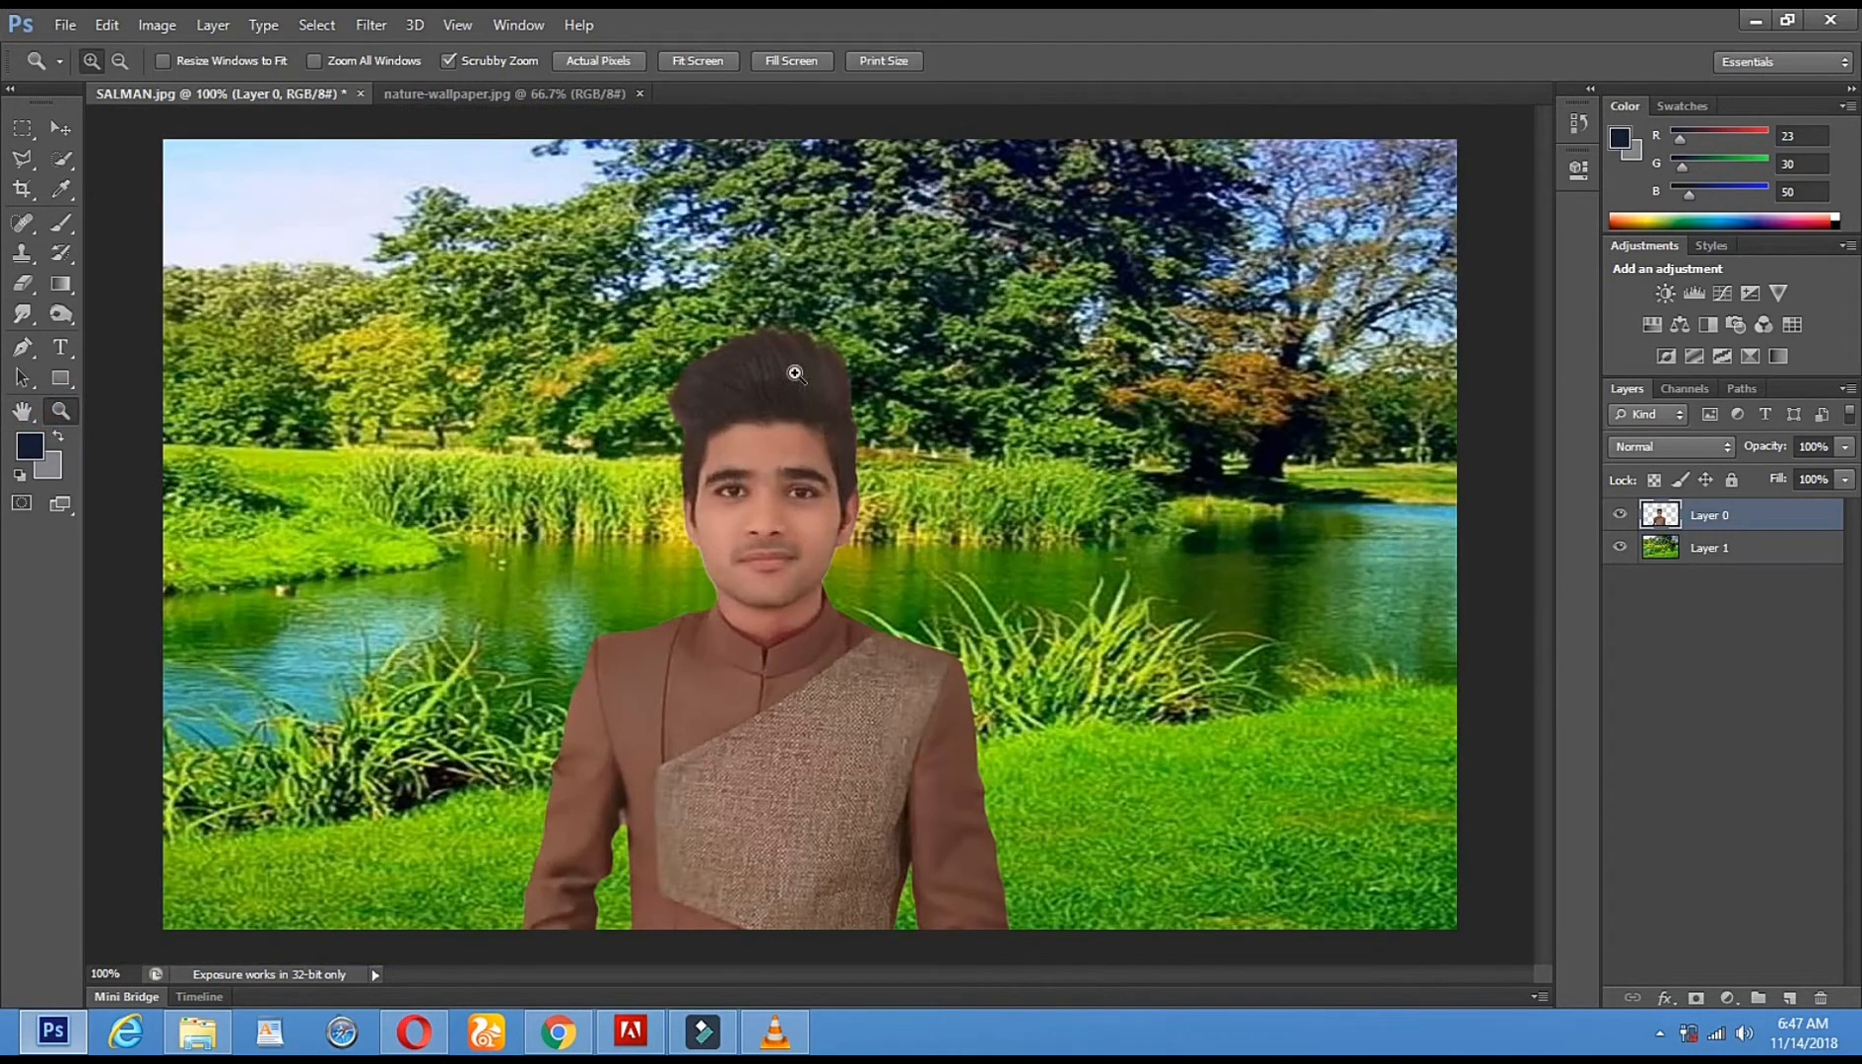
pyautogui.click(795, 374)
pyautogui.click(795, 373)
pyautogui.click(795, 373)
pyautogui.click(795, 373)
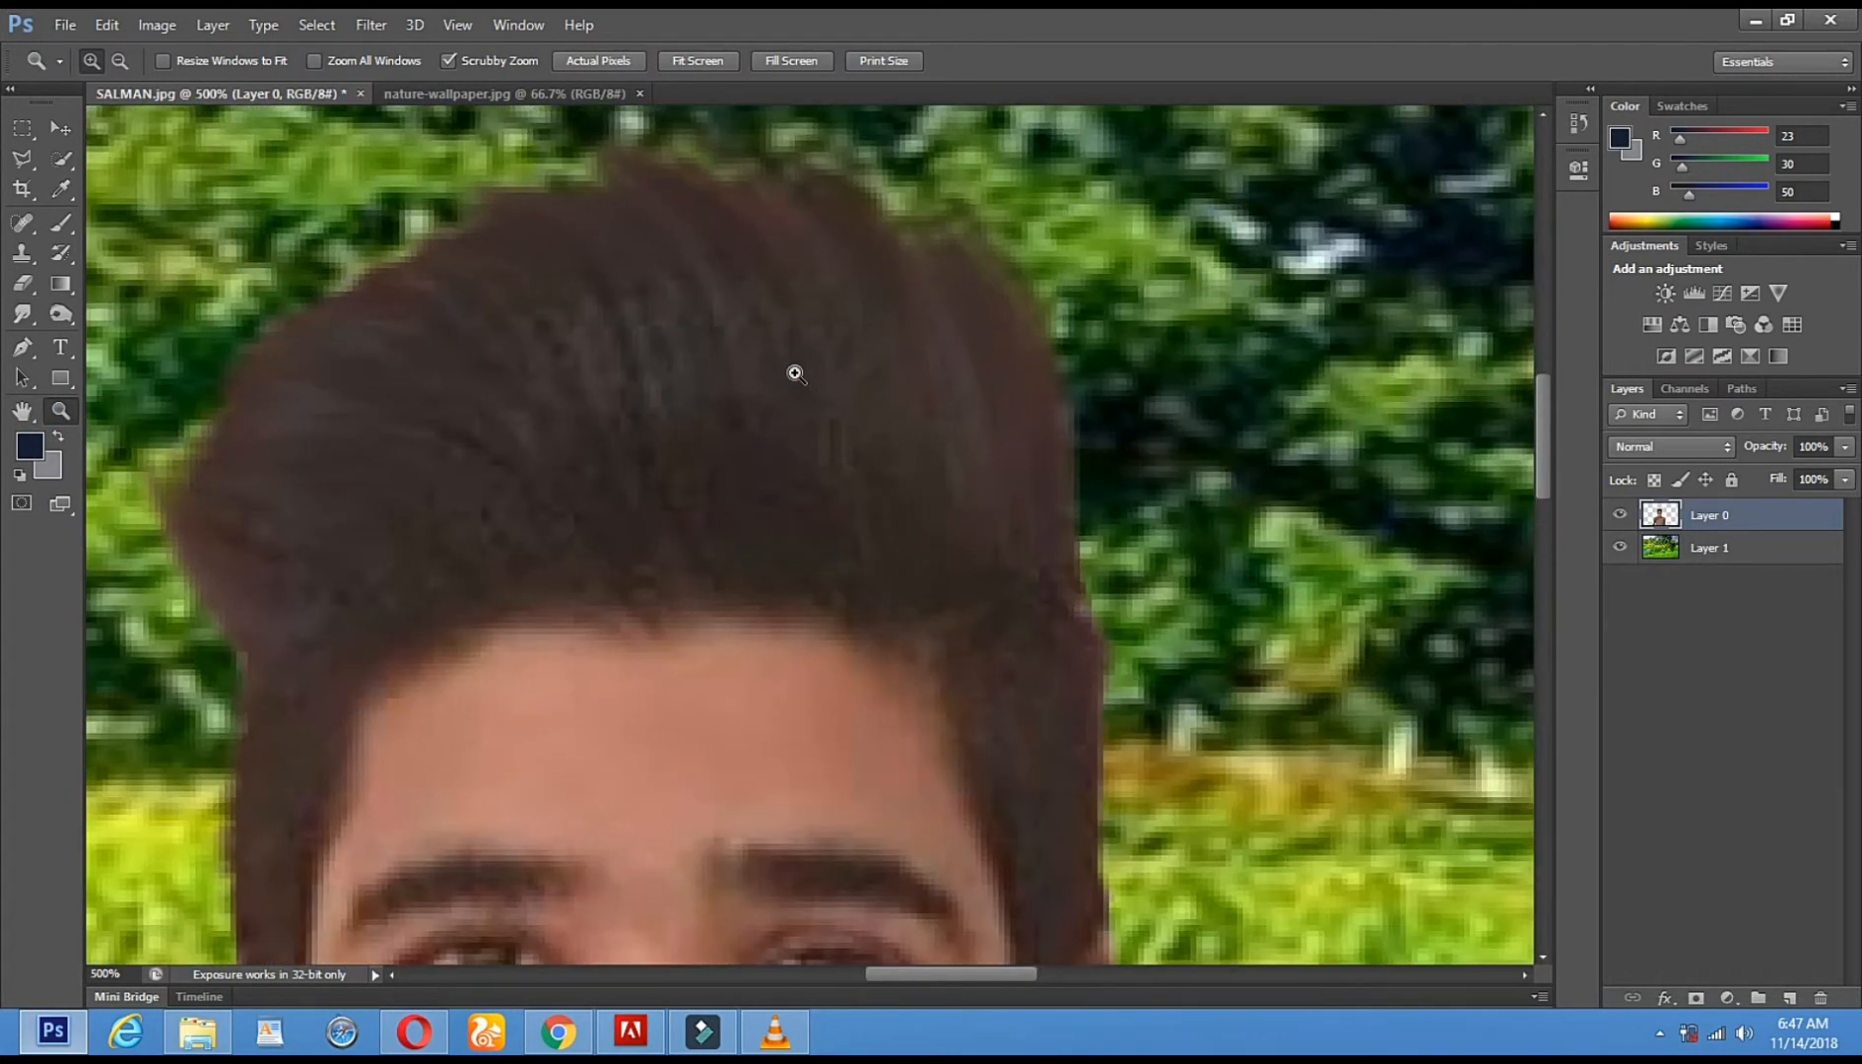
pyautogui.moveTo(743, 349); pyautogui.dragTo(753, 366)
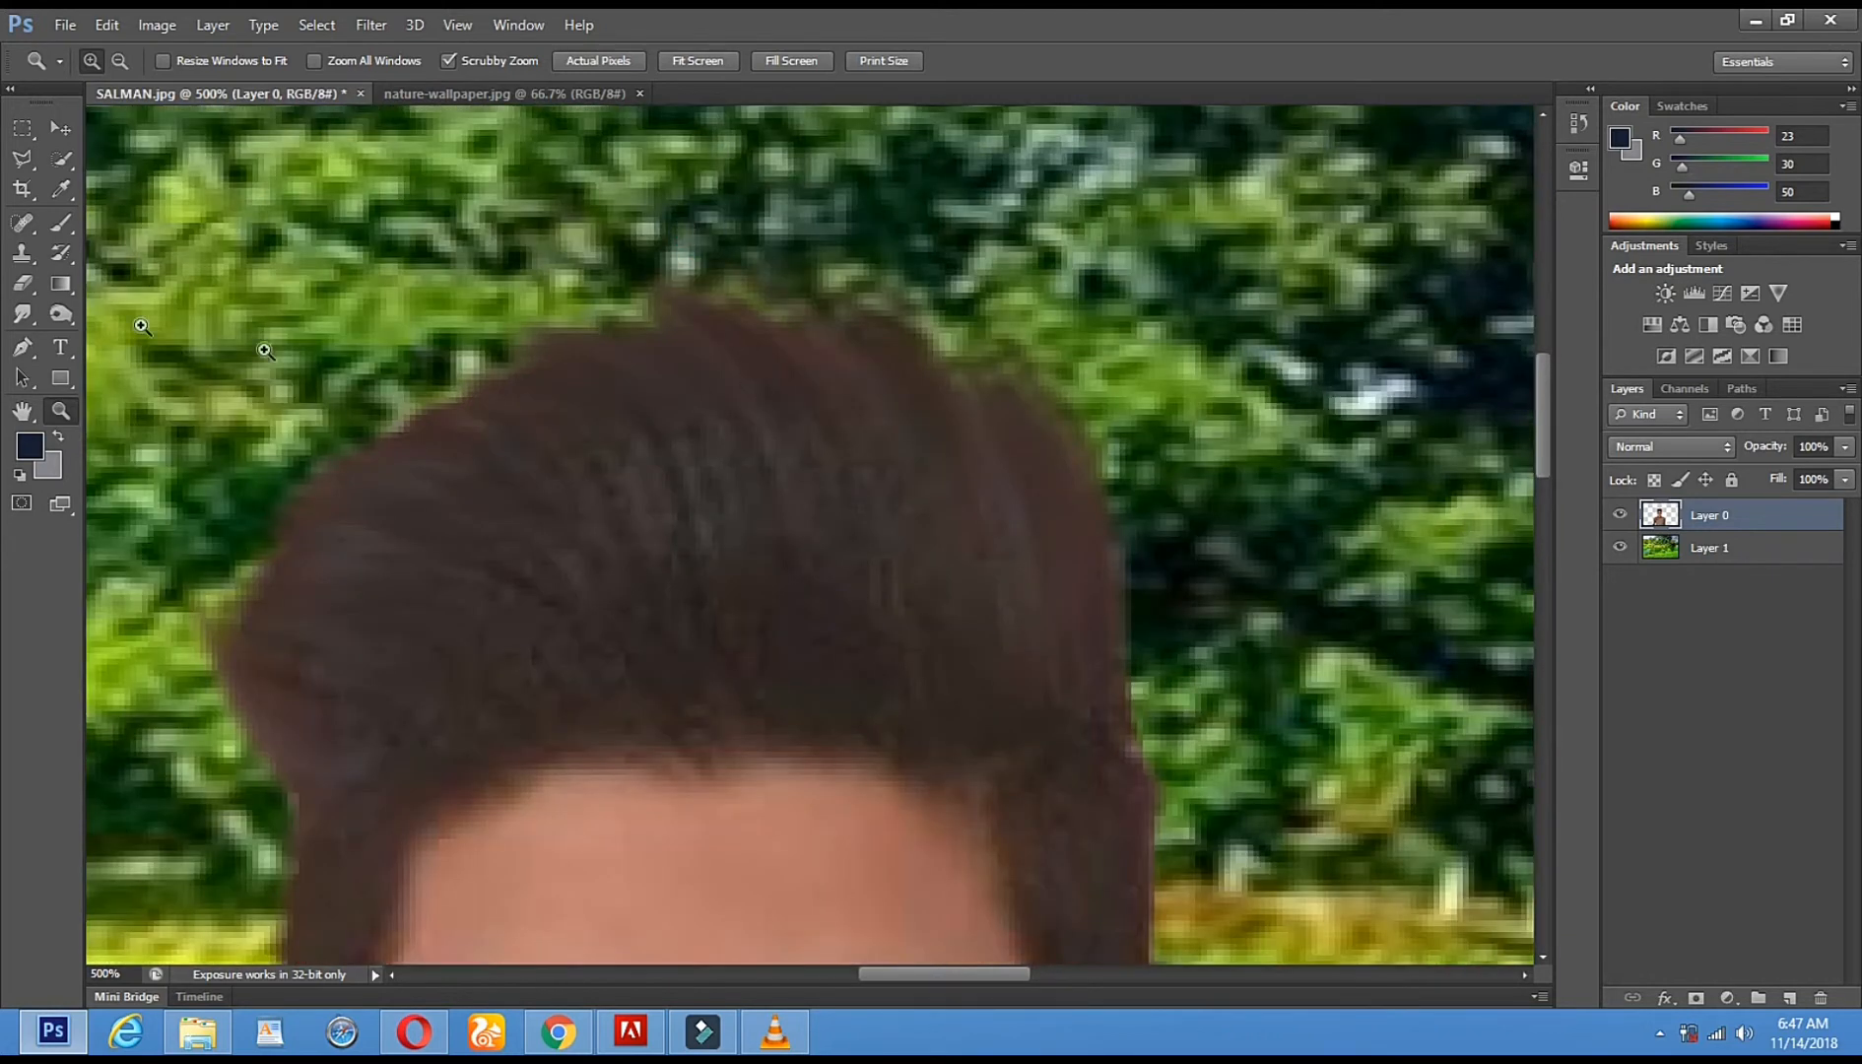
pyautogui.click(23, 316)
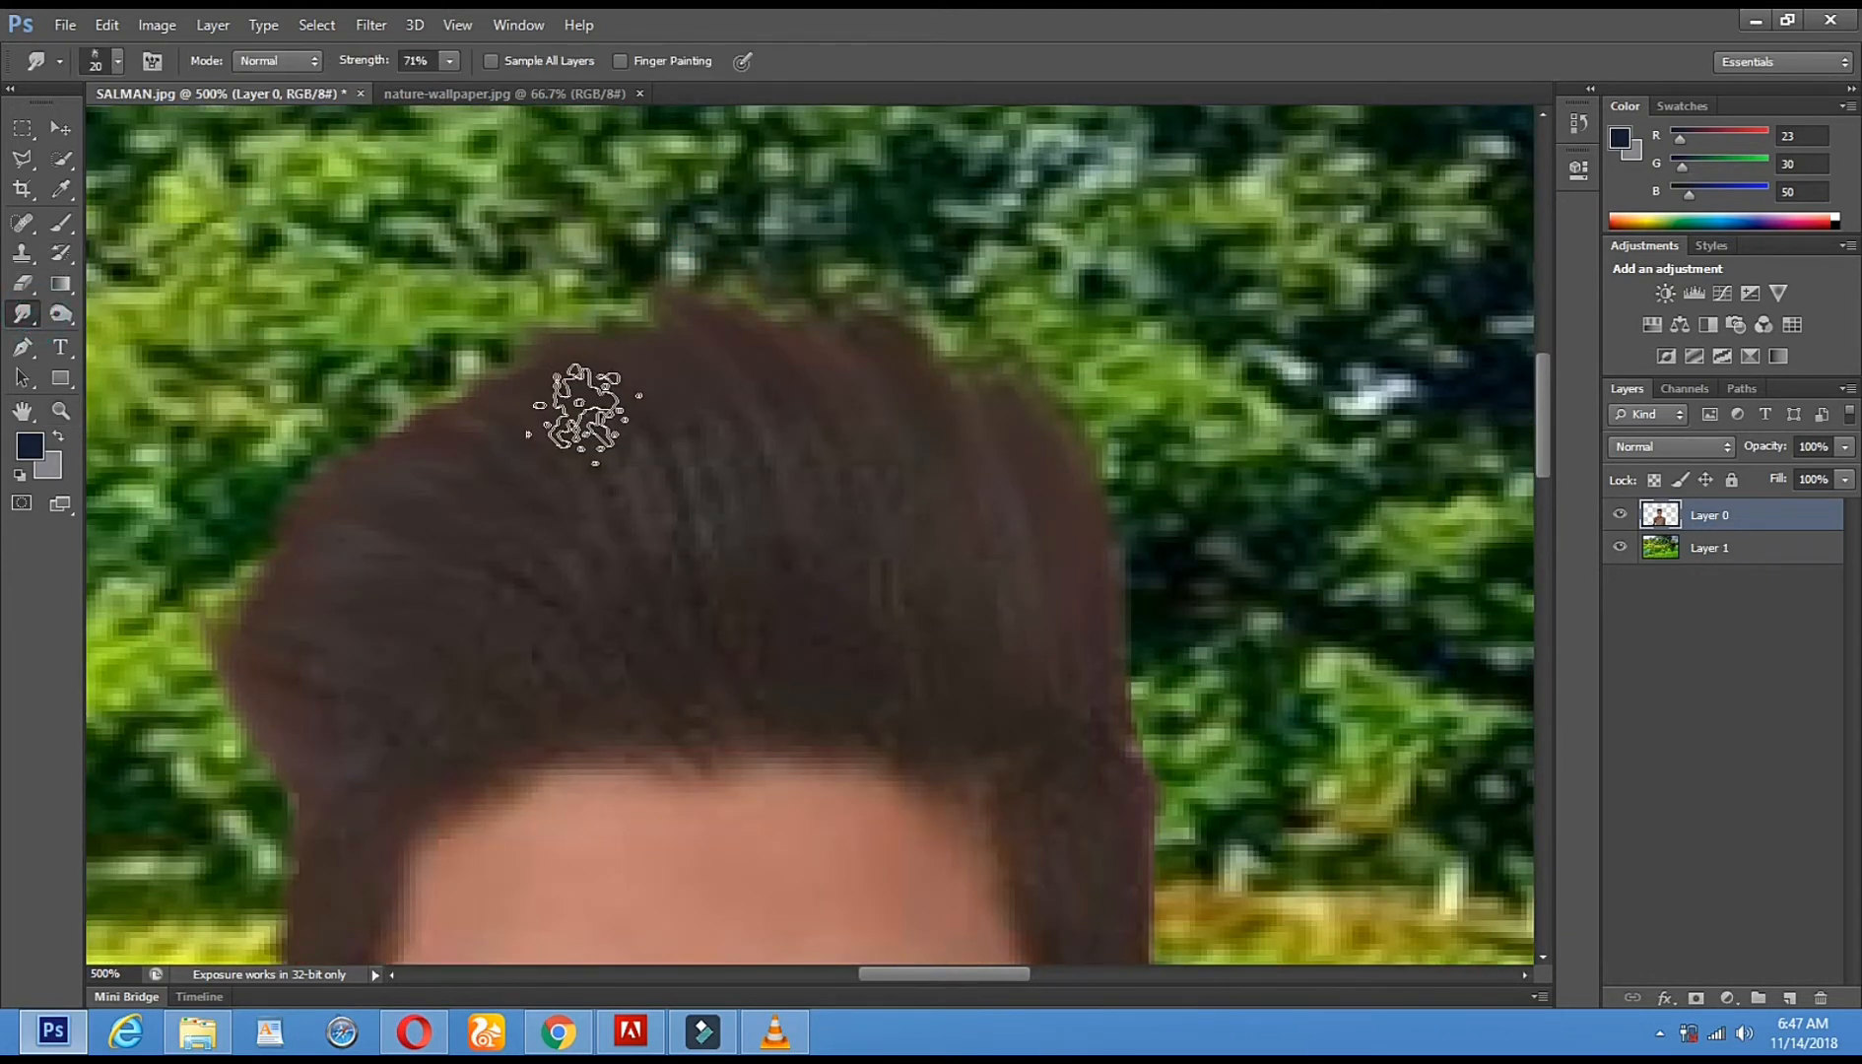
pyautogui.moveTo(464, 427); pyautogui.dragTo(410, 399)
pyautogui.moveTo(536, 382); pyautogui.dragTo(458, 377)
pyautogui.moveTo(713, 370); pyautogui.dragTo(618, 318)
pyautogui.moveTo(1002, 420); pyautogui.dragTo(948, 341)
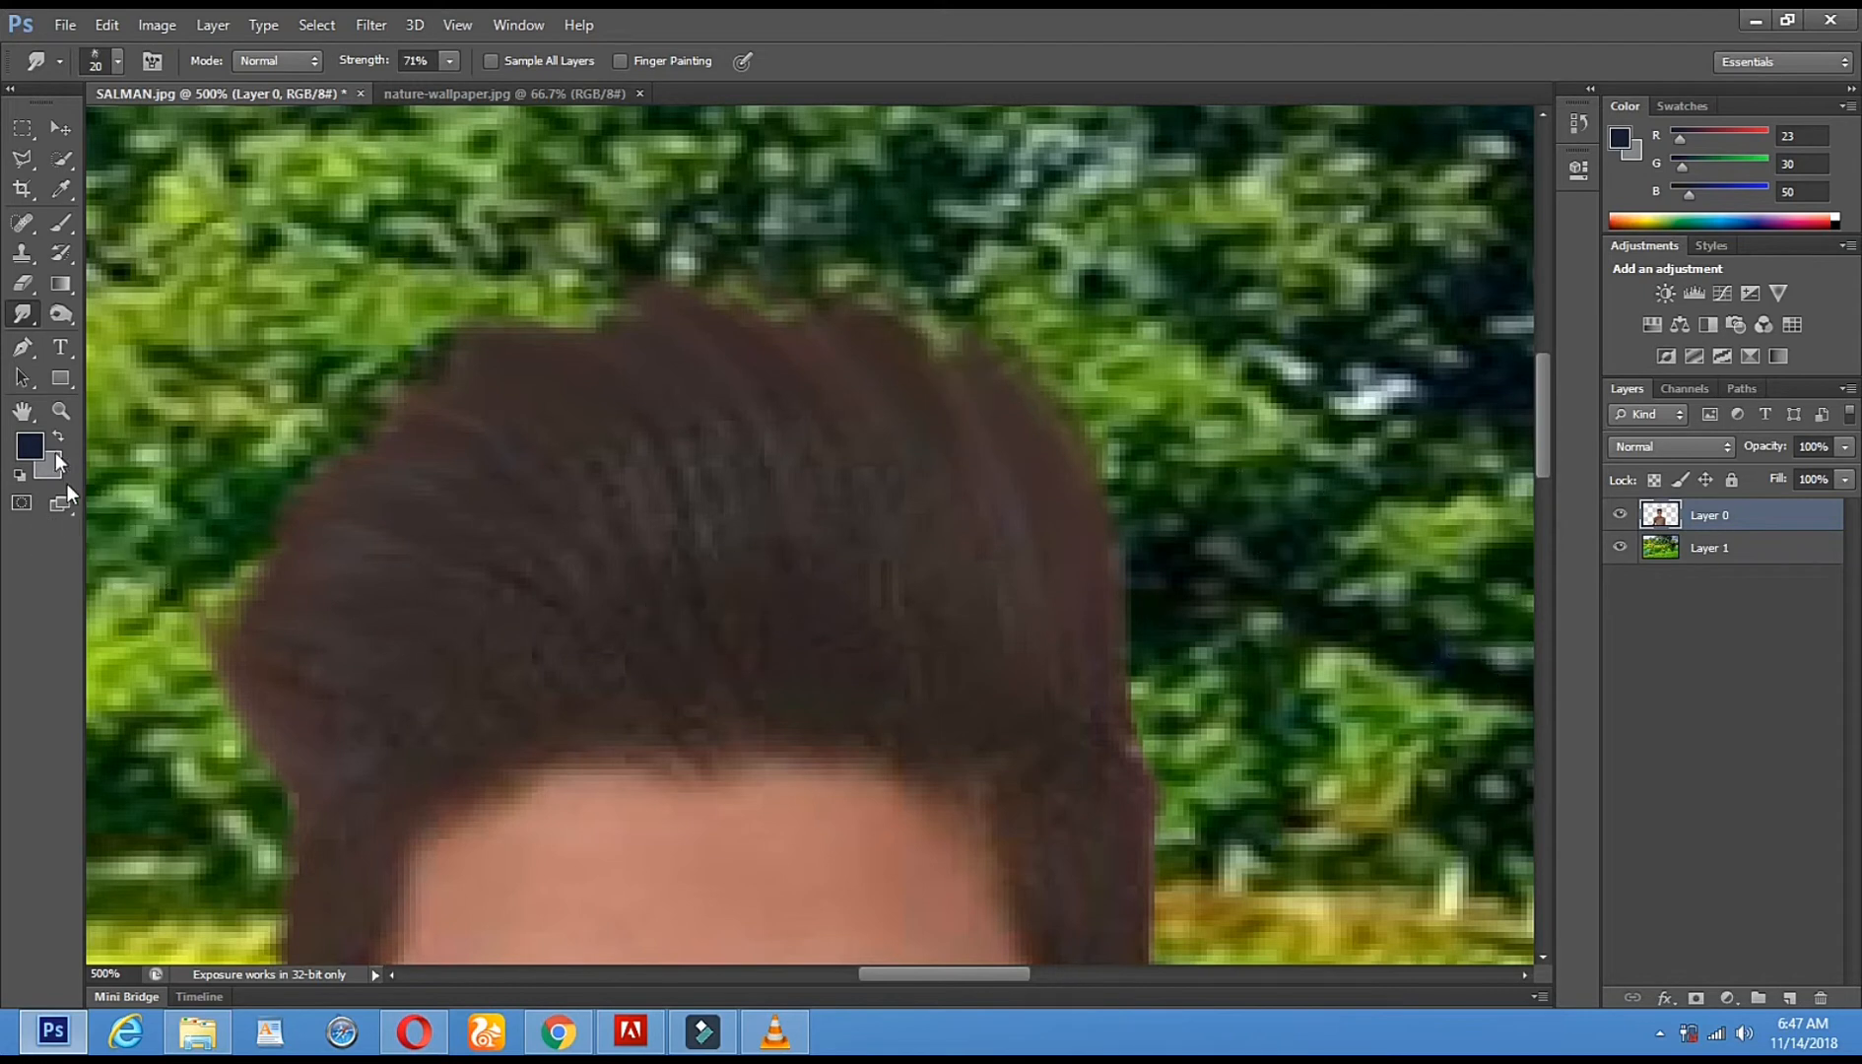
# - Darken the hair with an 88 px Midtones Burn brush at 50% exposure, then zoom out to 100%
pyautogui.rightClick(890, 524)
pyautogui.click(1018, 579)
pyautogui.click(583, 424)
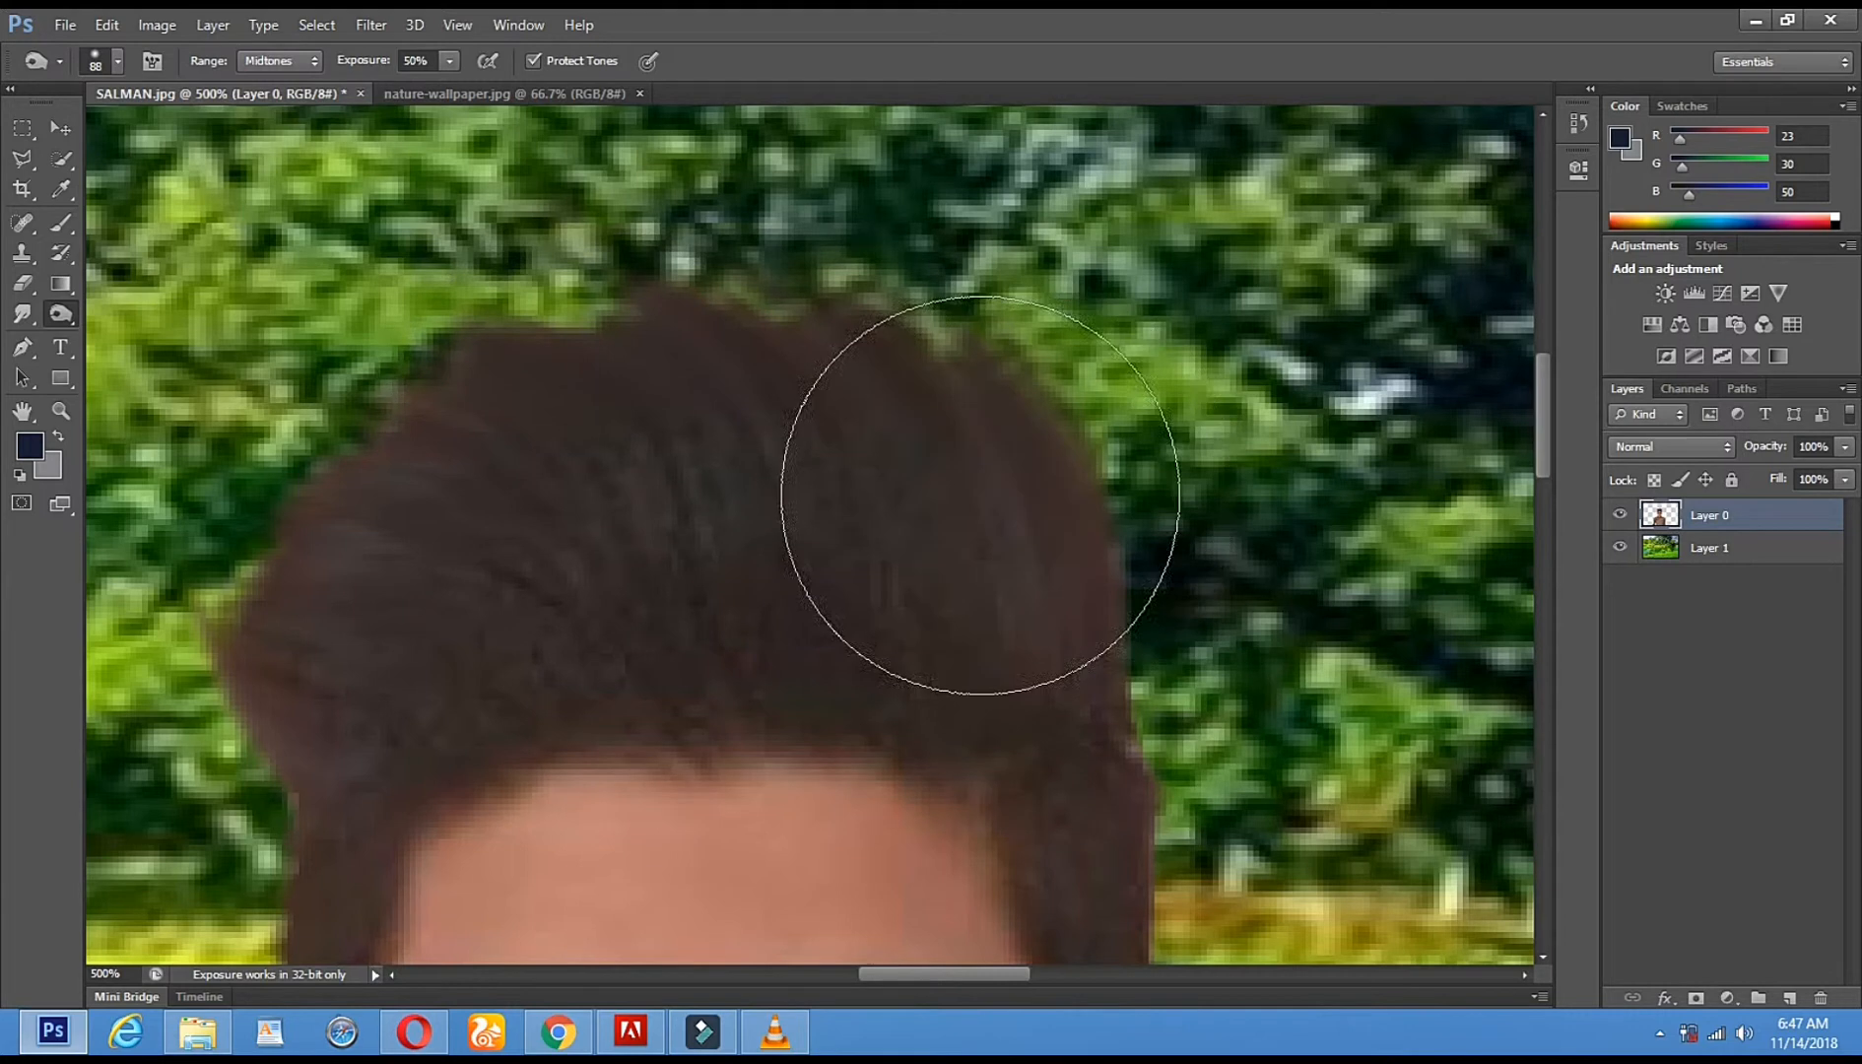
pyautogui.moveTo(719, 553)
pyautogui.mouseDown()
pyautogui.moveTo(964, 580)
pyautogui.moveTo(349, 661)
pyautogui.mouseUp()
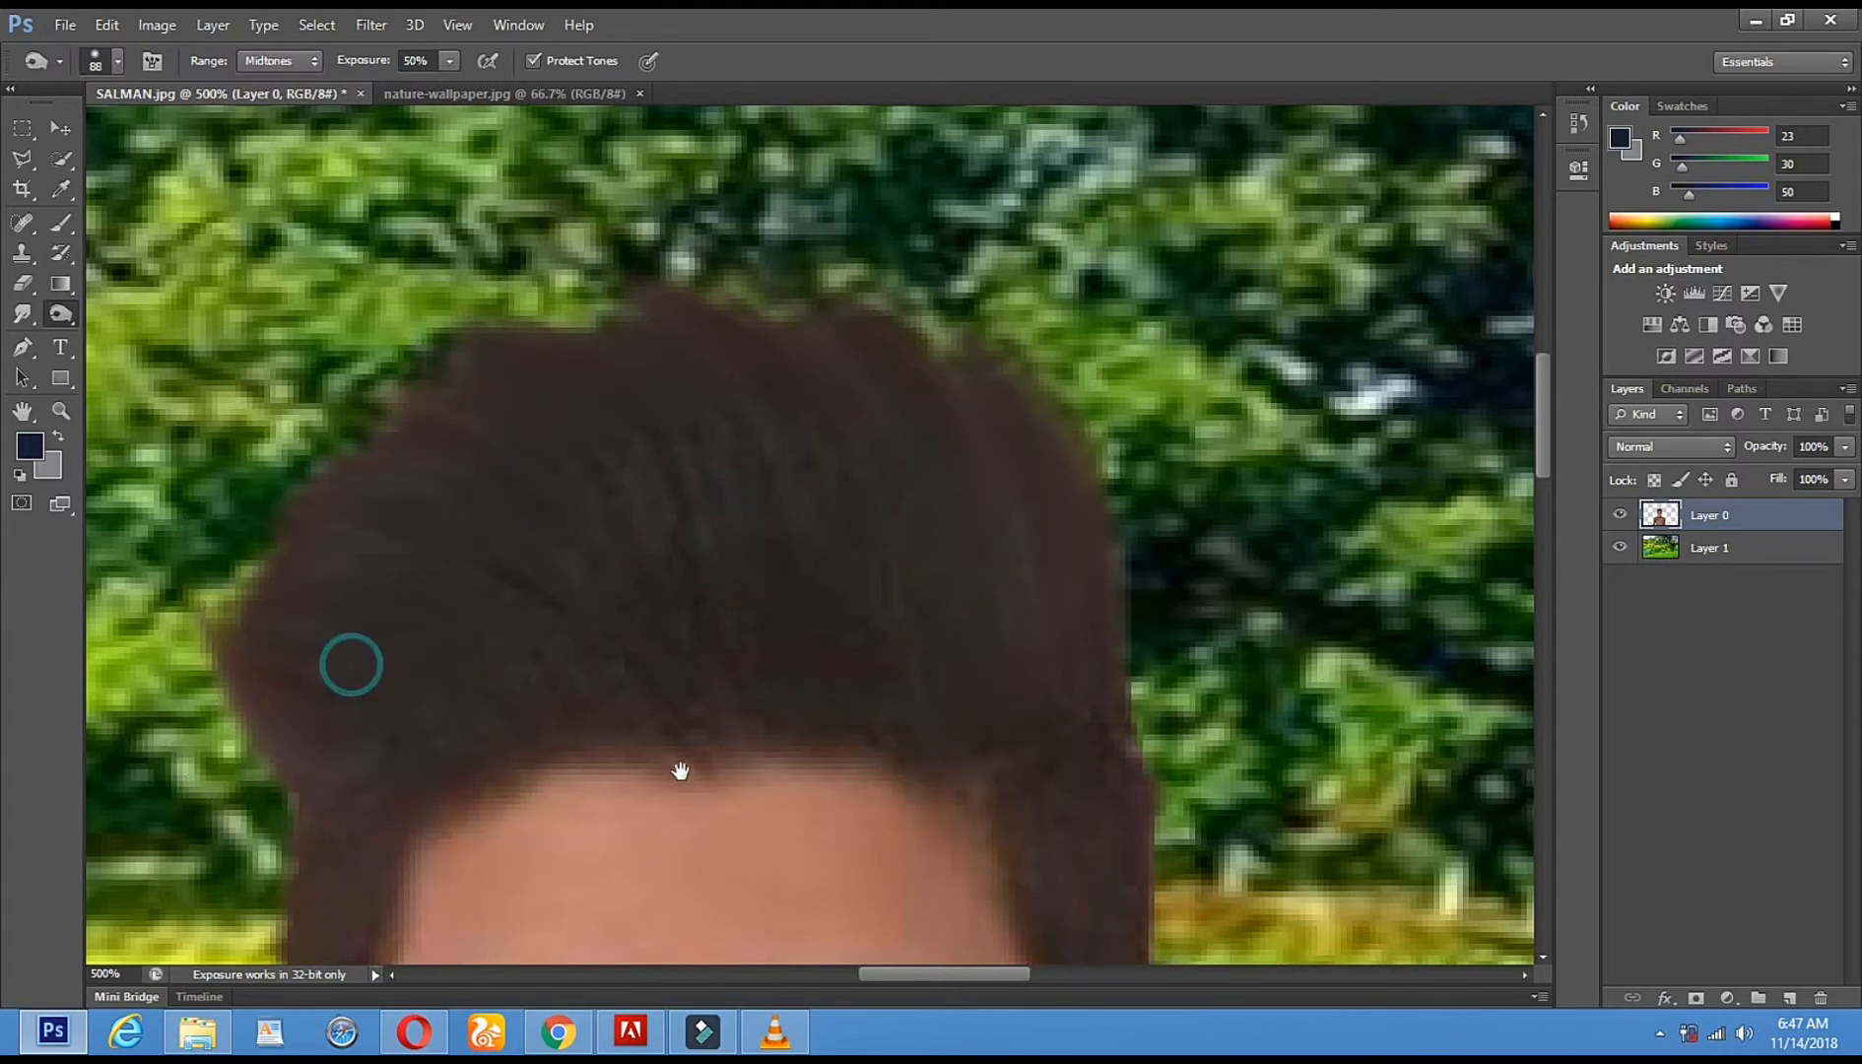
pyautogui.scroll(-4, 678, 769)
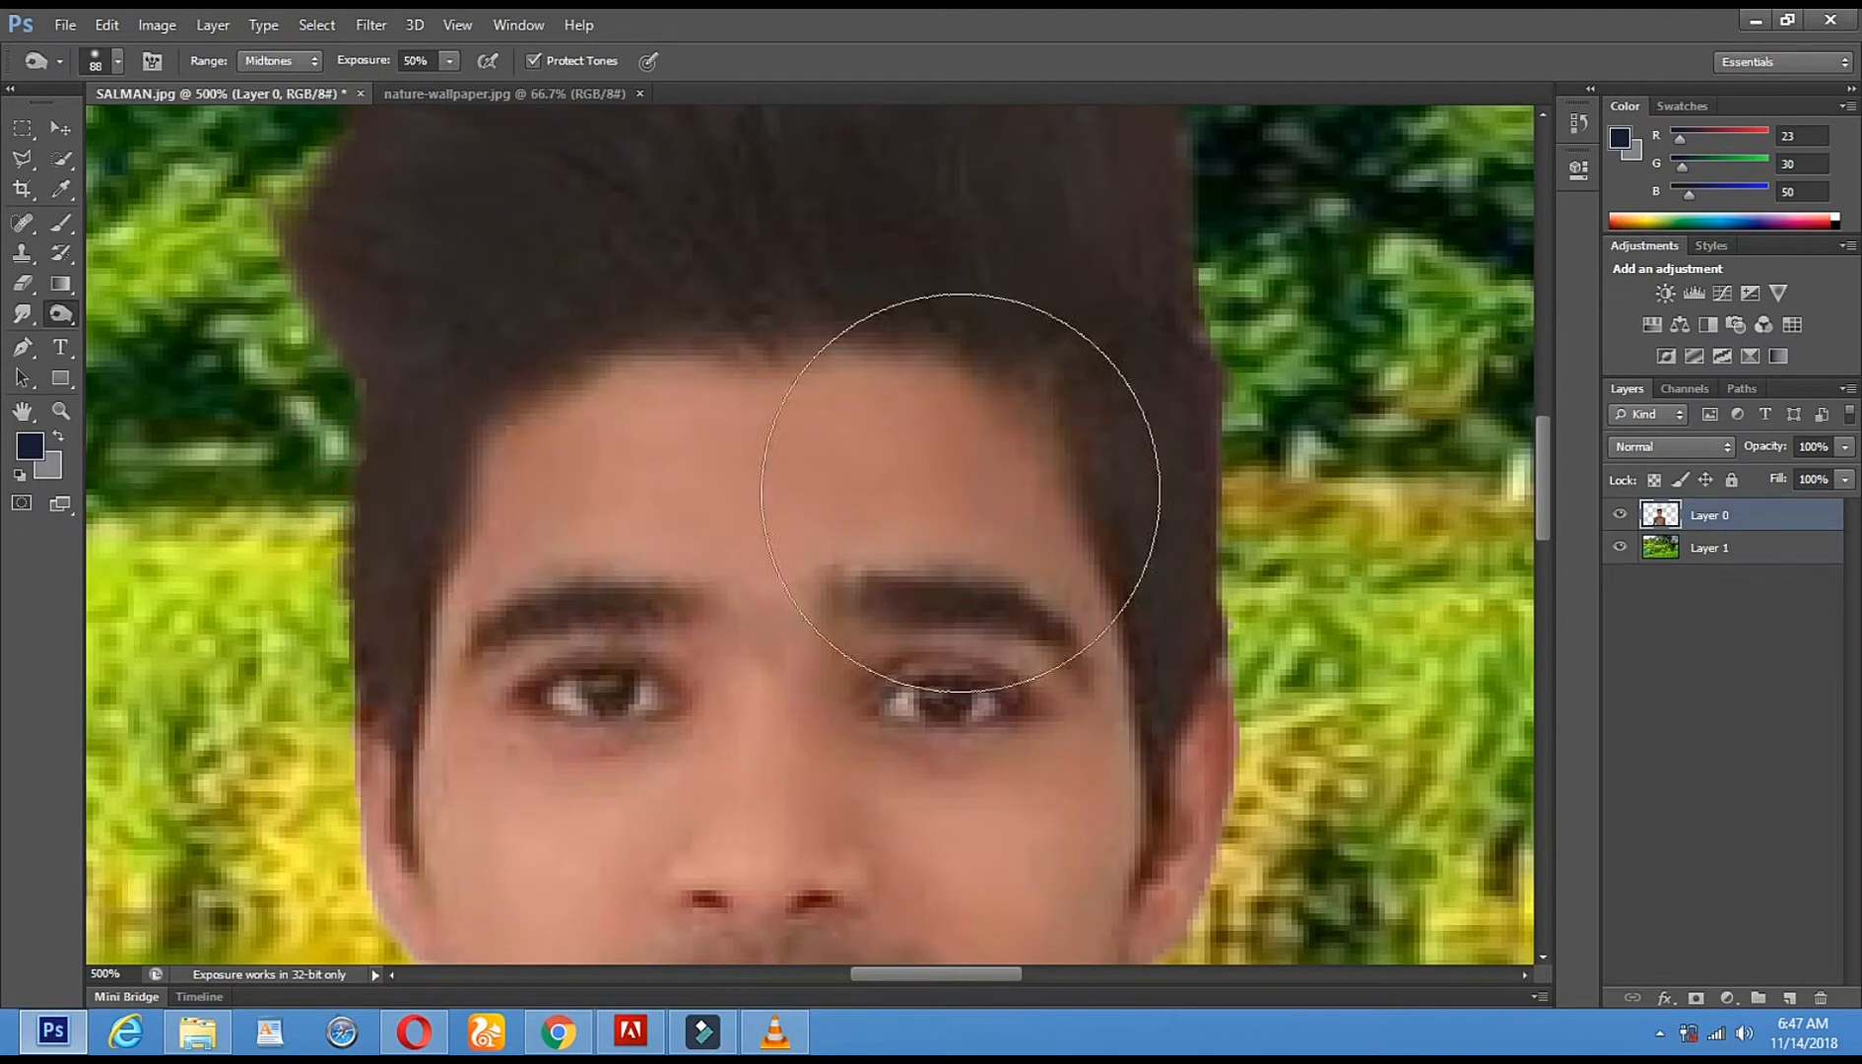
pyautogui.click(1192, 431)
pyautogui.click(60, 411)
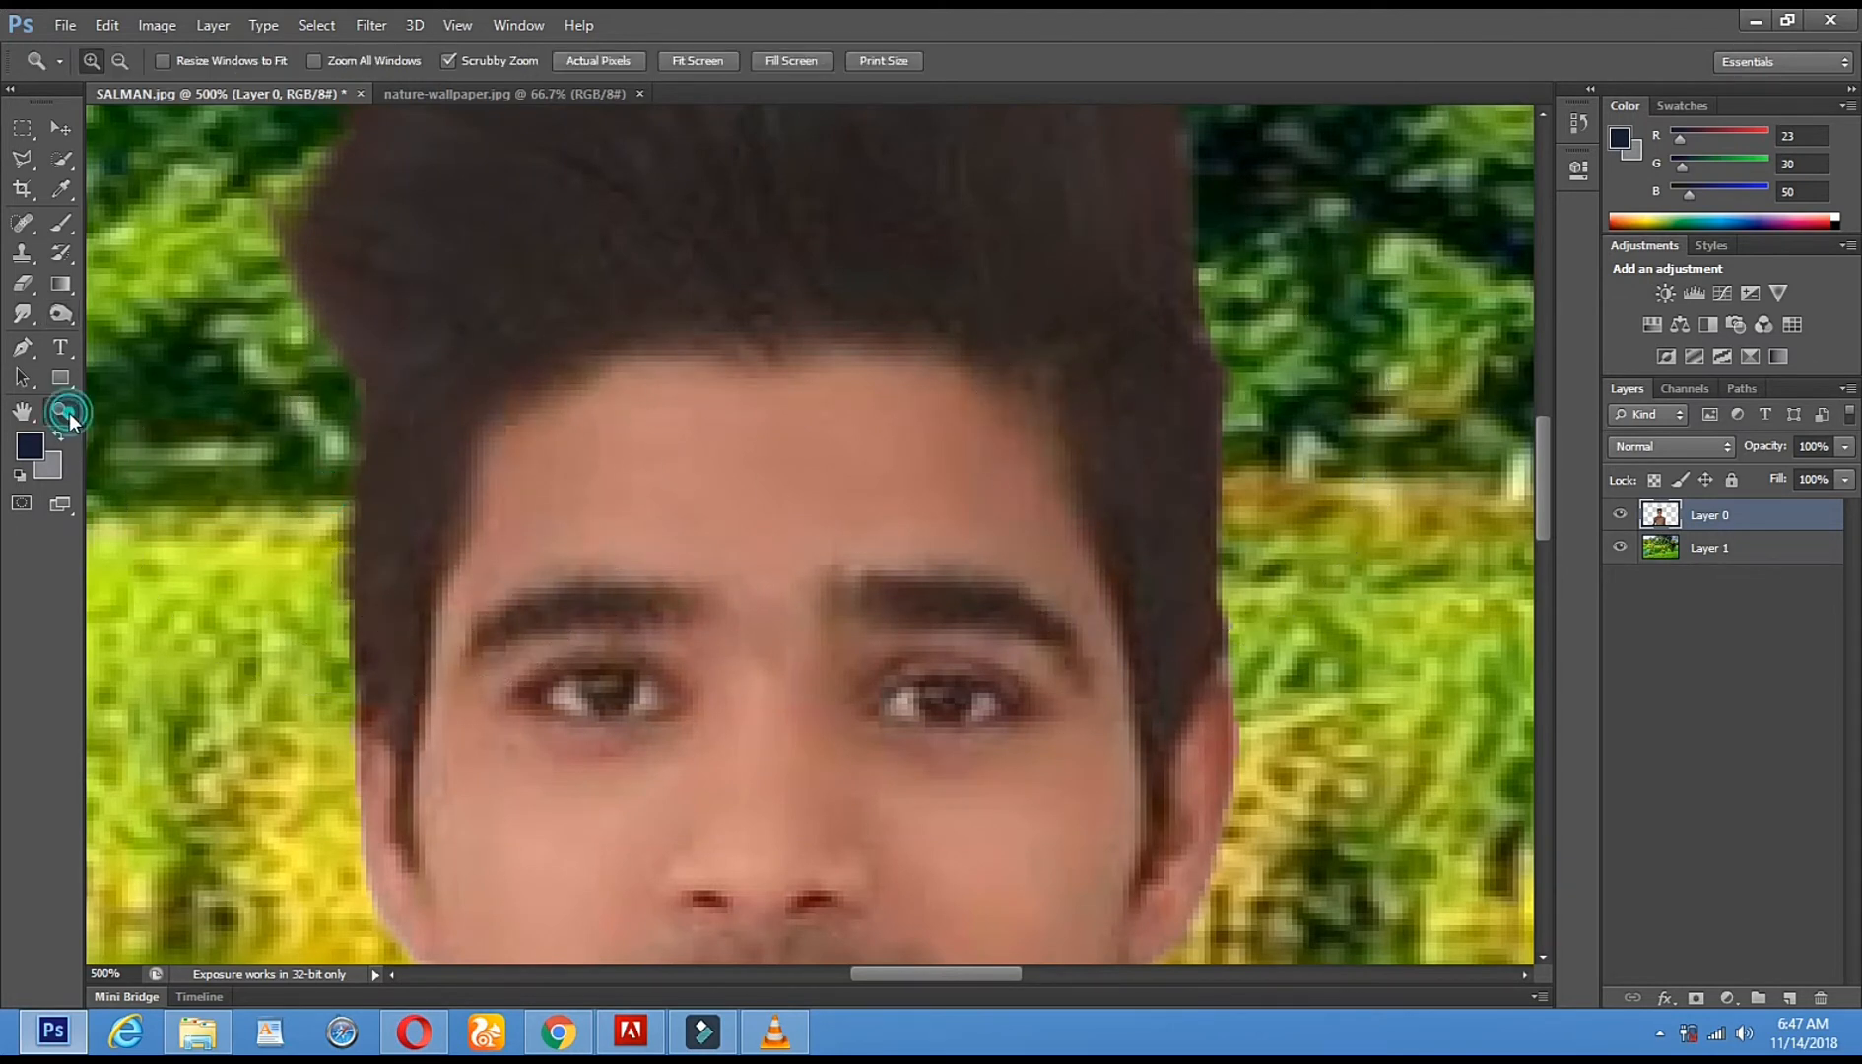
pyautogui.keyDown('alt'); pyautogui.click(516, 514); pyautogui.keyUp('alt')
pyautogui.keyDown('alt'); pyautogui.click(517, 514); pyautogui.keyUp('alt')
pyautogui.keyDown('alt'); pyautogui.click(516, 514); pyautogui.keyUp('alt')
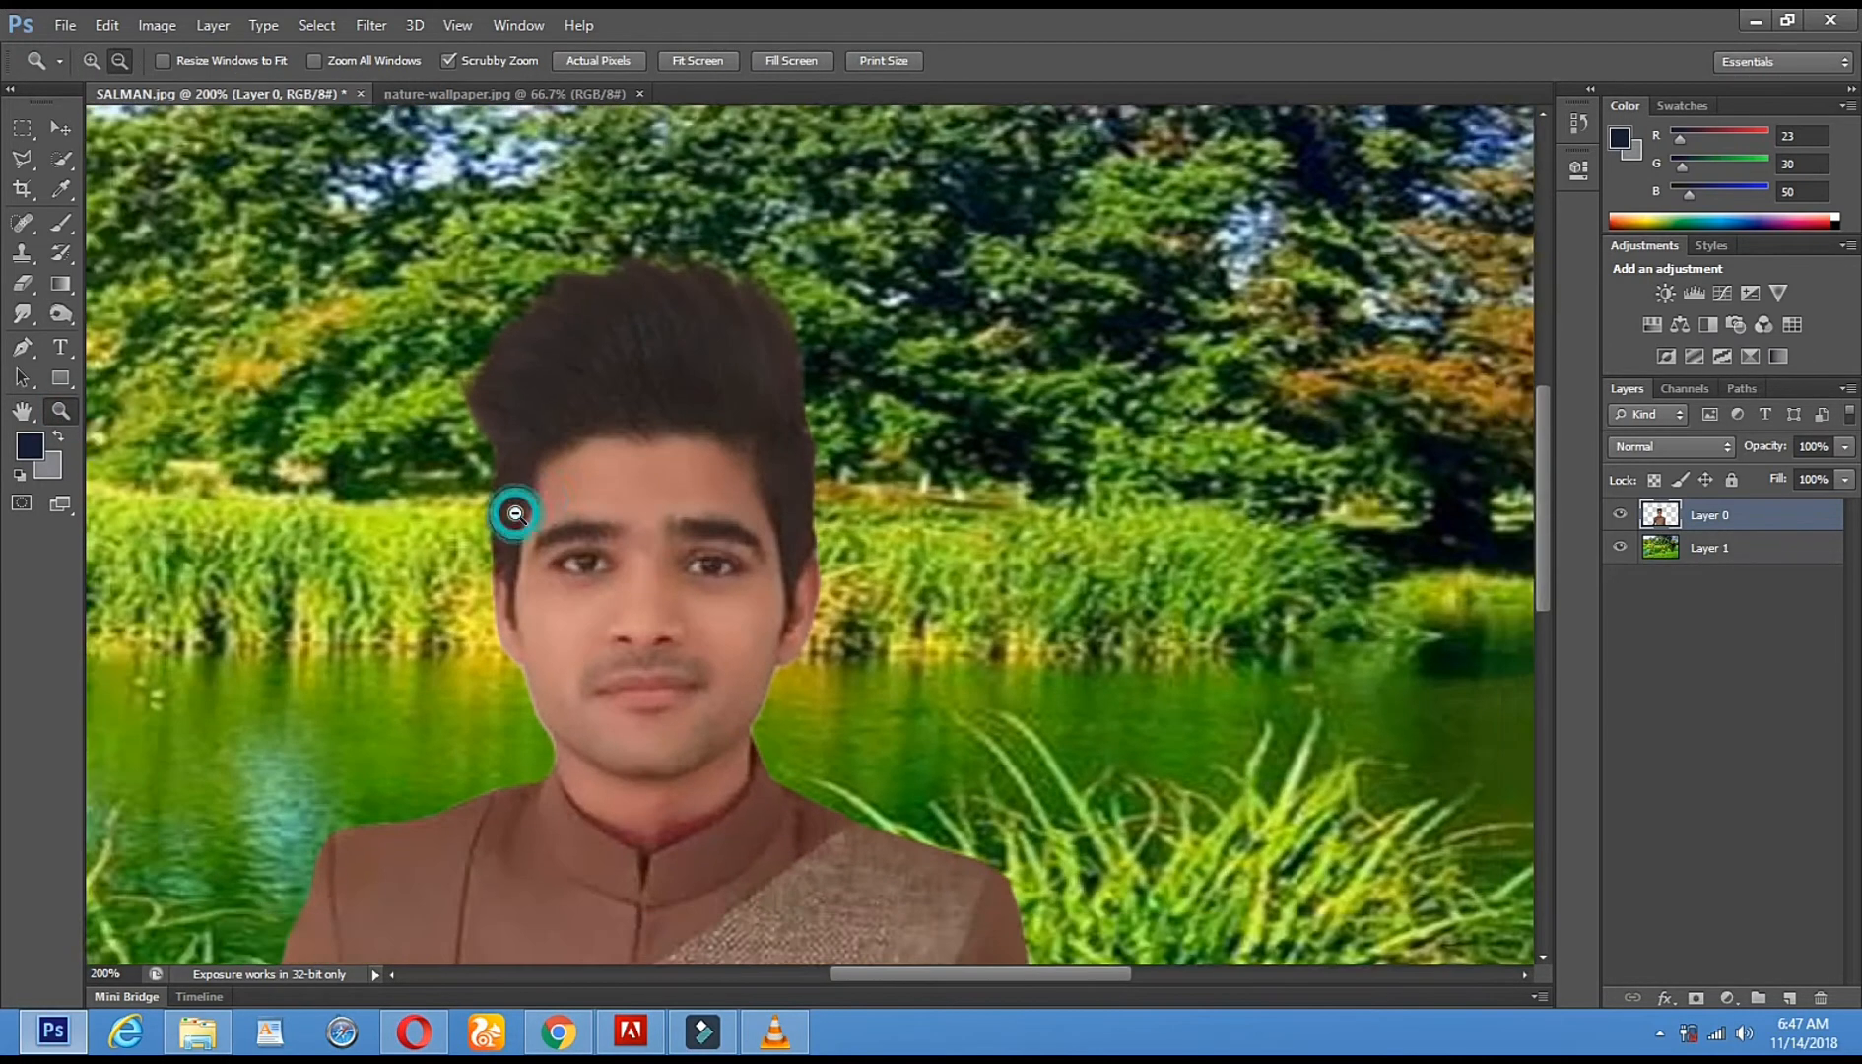
pyautogui.keyDown('alt'); pyautogui.click(517, 513); pyautogui.keyUp('alt')
pyautogui.keyDown('alt'); pyautogui.click(516, 513); pyautogui.keyUp('alt')
pyautogui.click(749, 497)
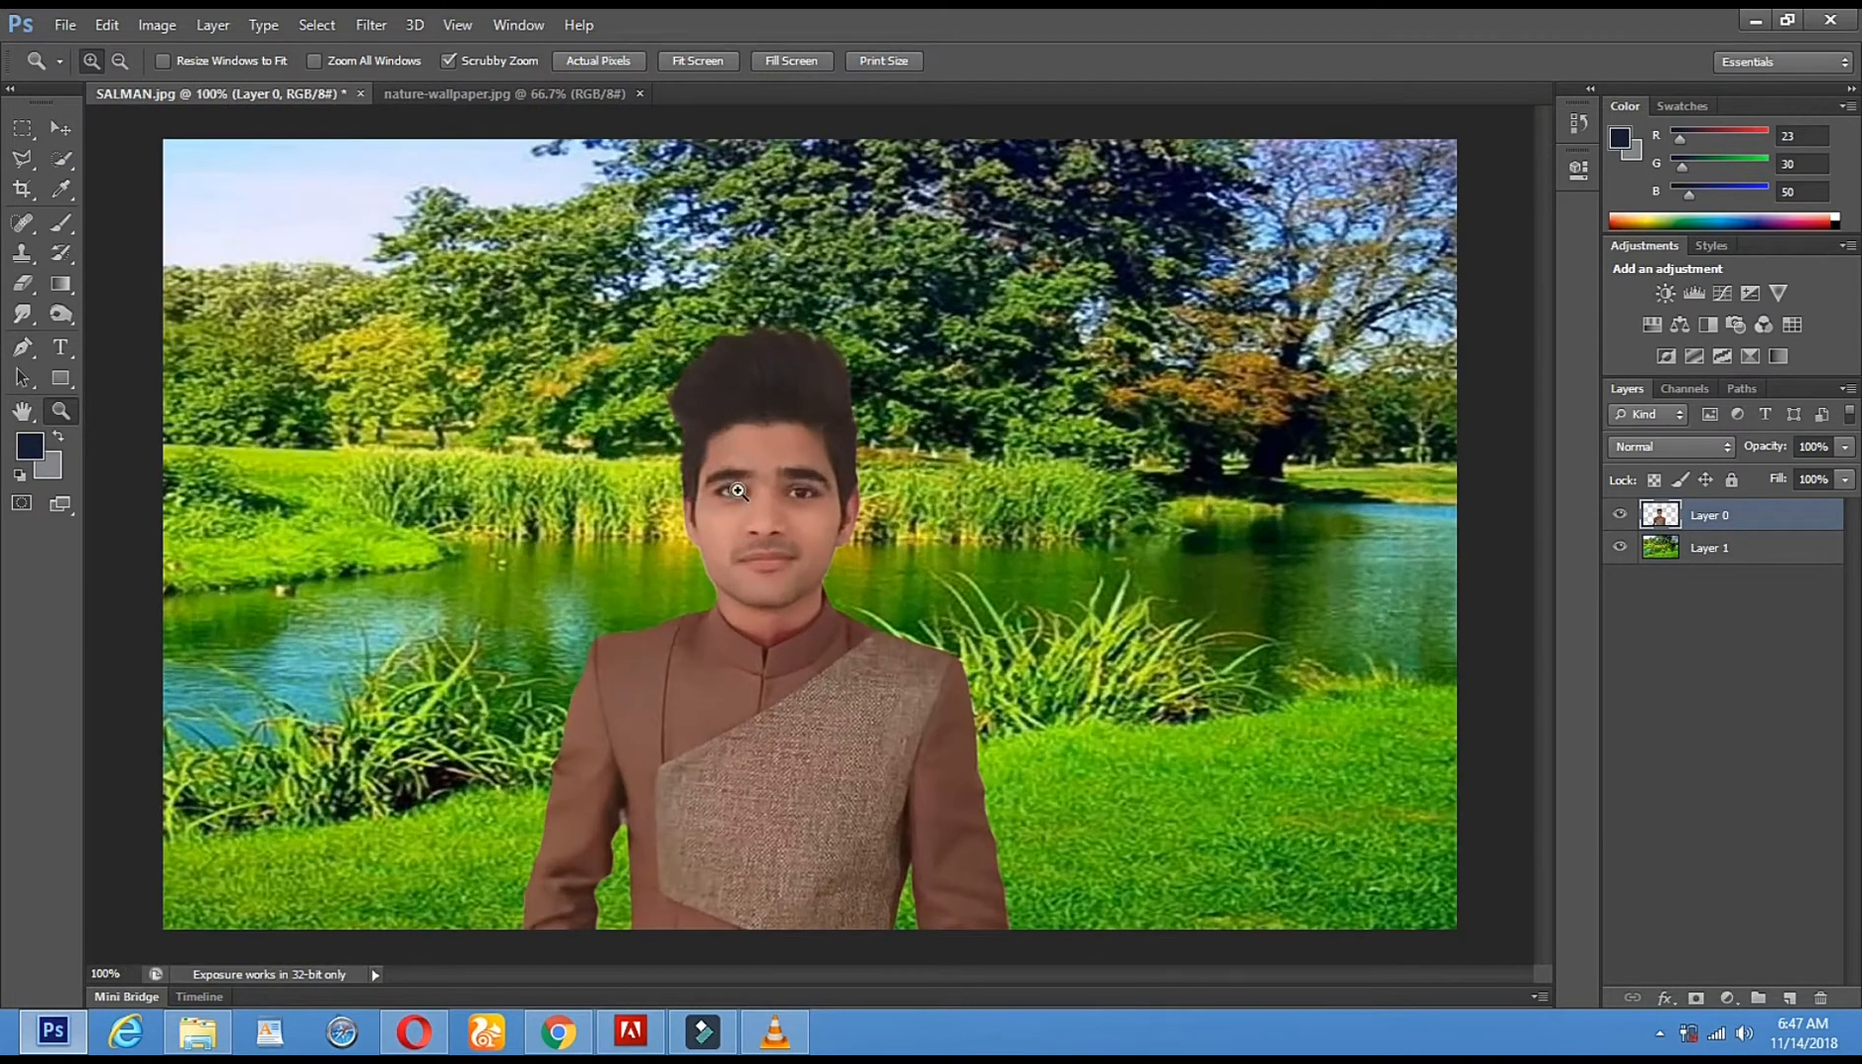
pyautogui.click(57, 131)
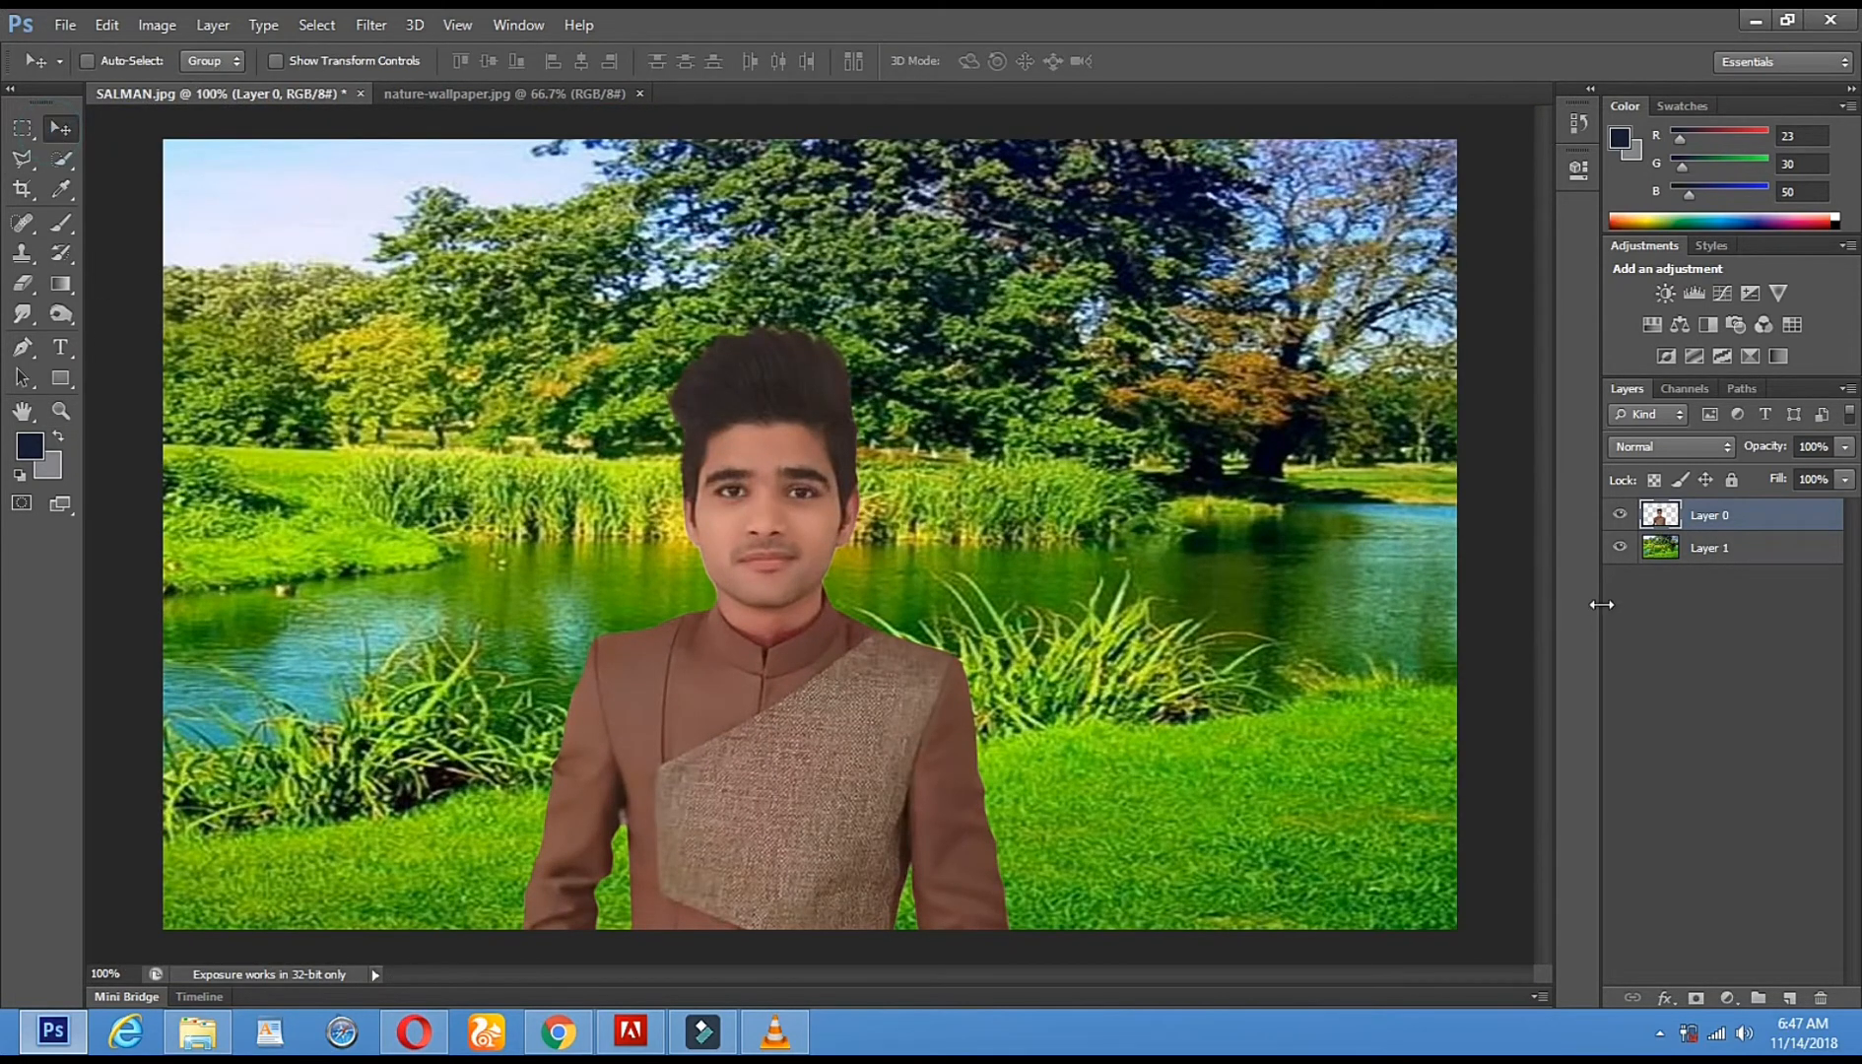
# - Apply a 3.5-pixel Gaussian Blur to the Layer 1 lake background
pyautogui.click(1674, 555)
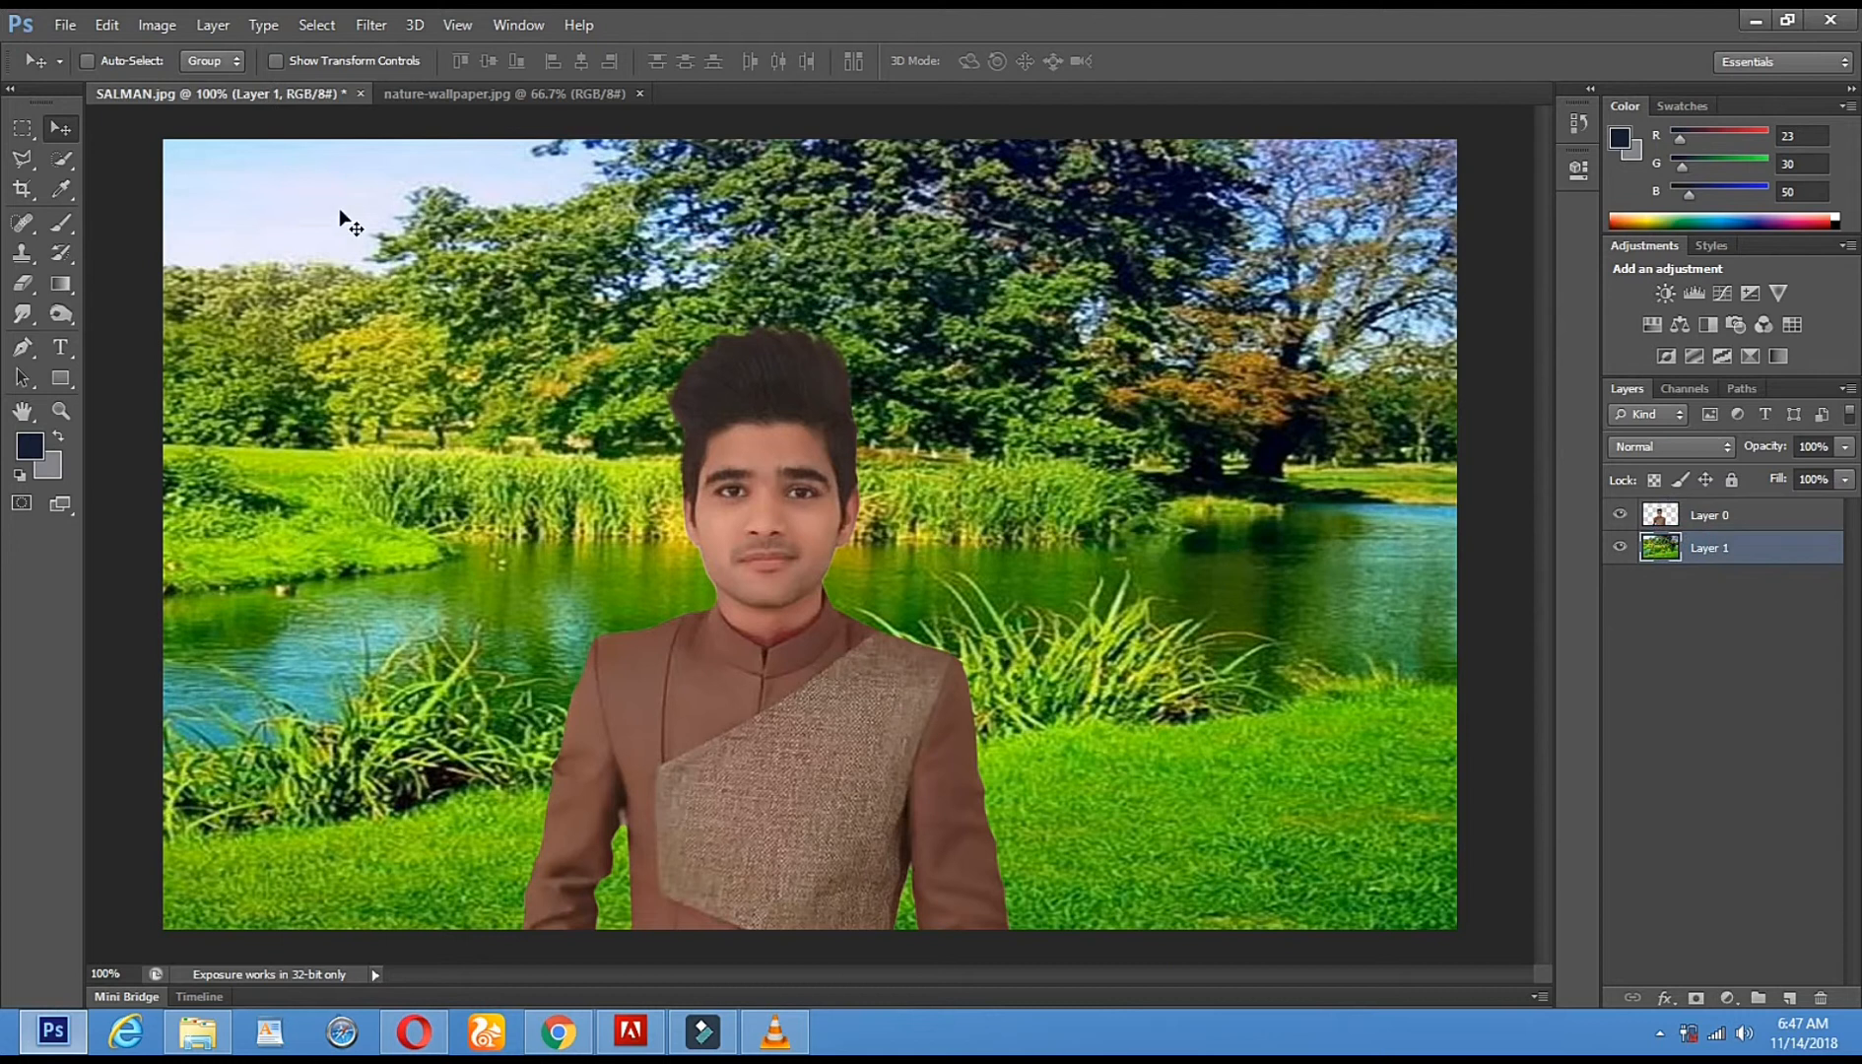
pyautogui.click(364, 27)
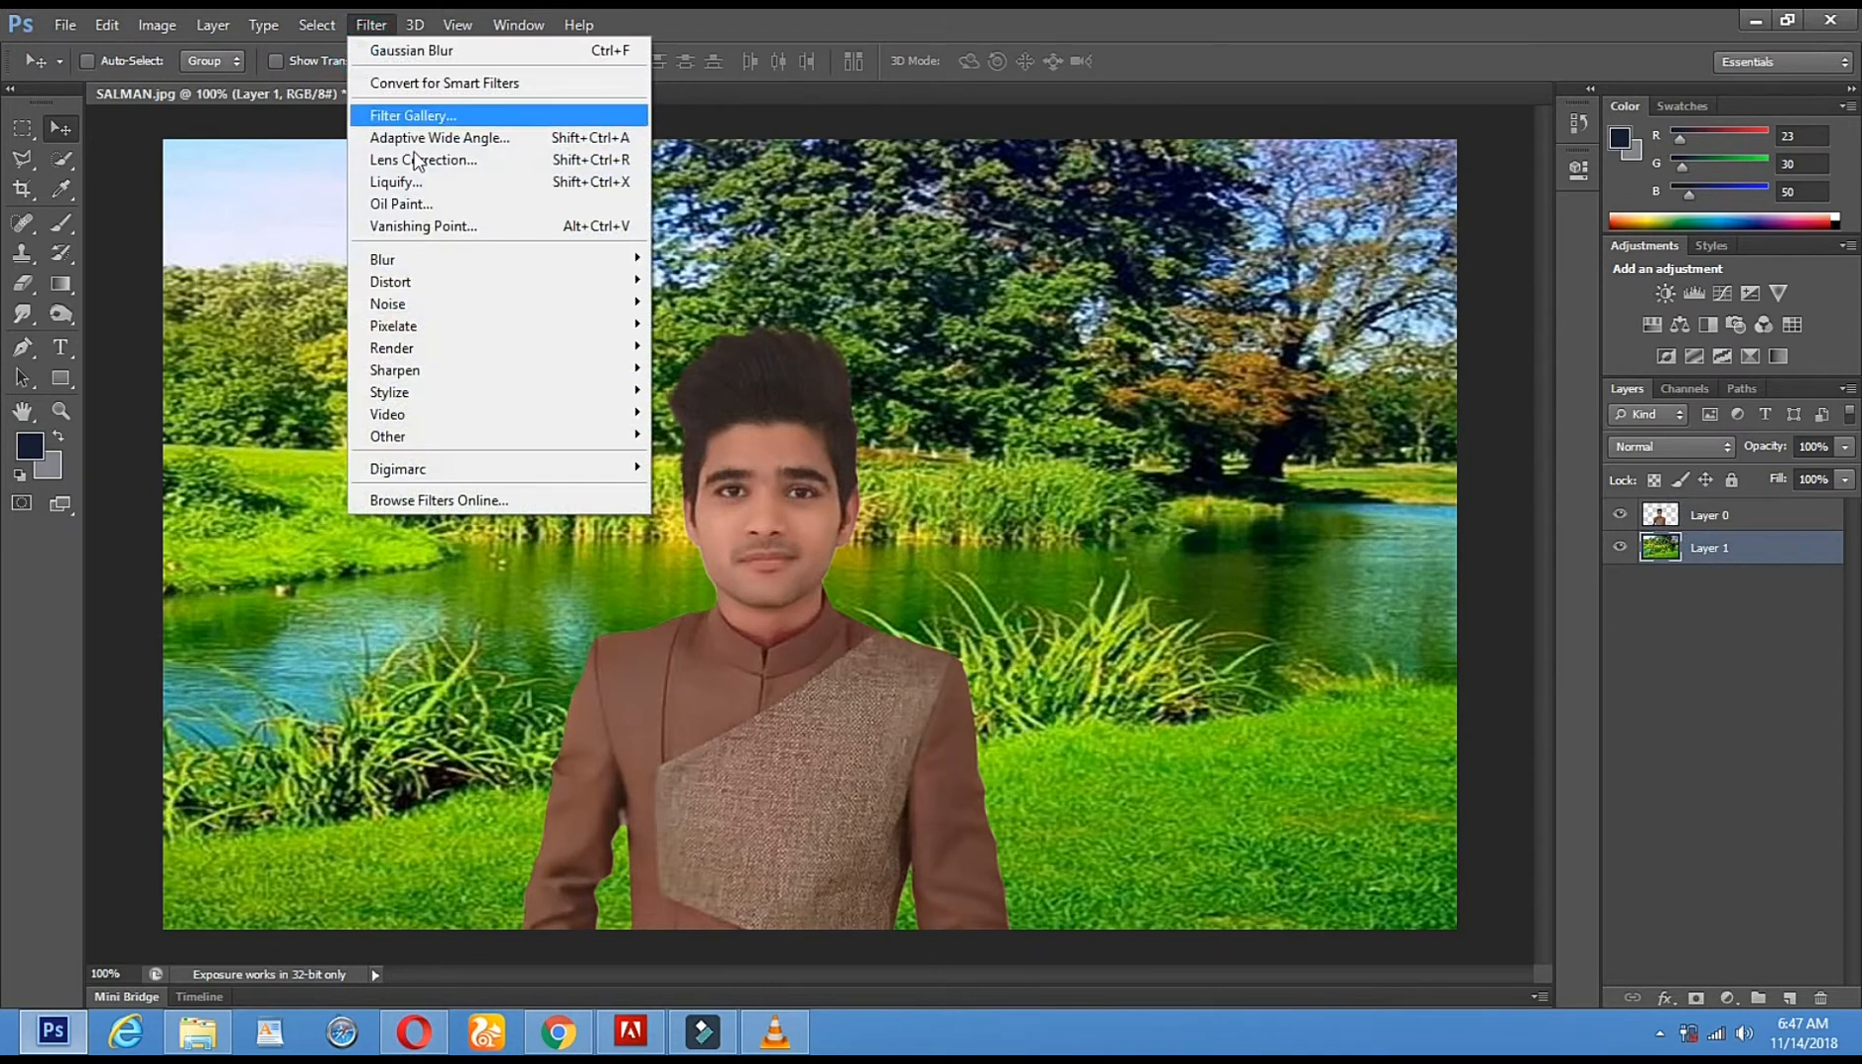
pyautogui.click(422, 259)
pyautogui.click(738, 424)
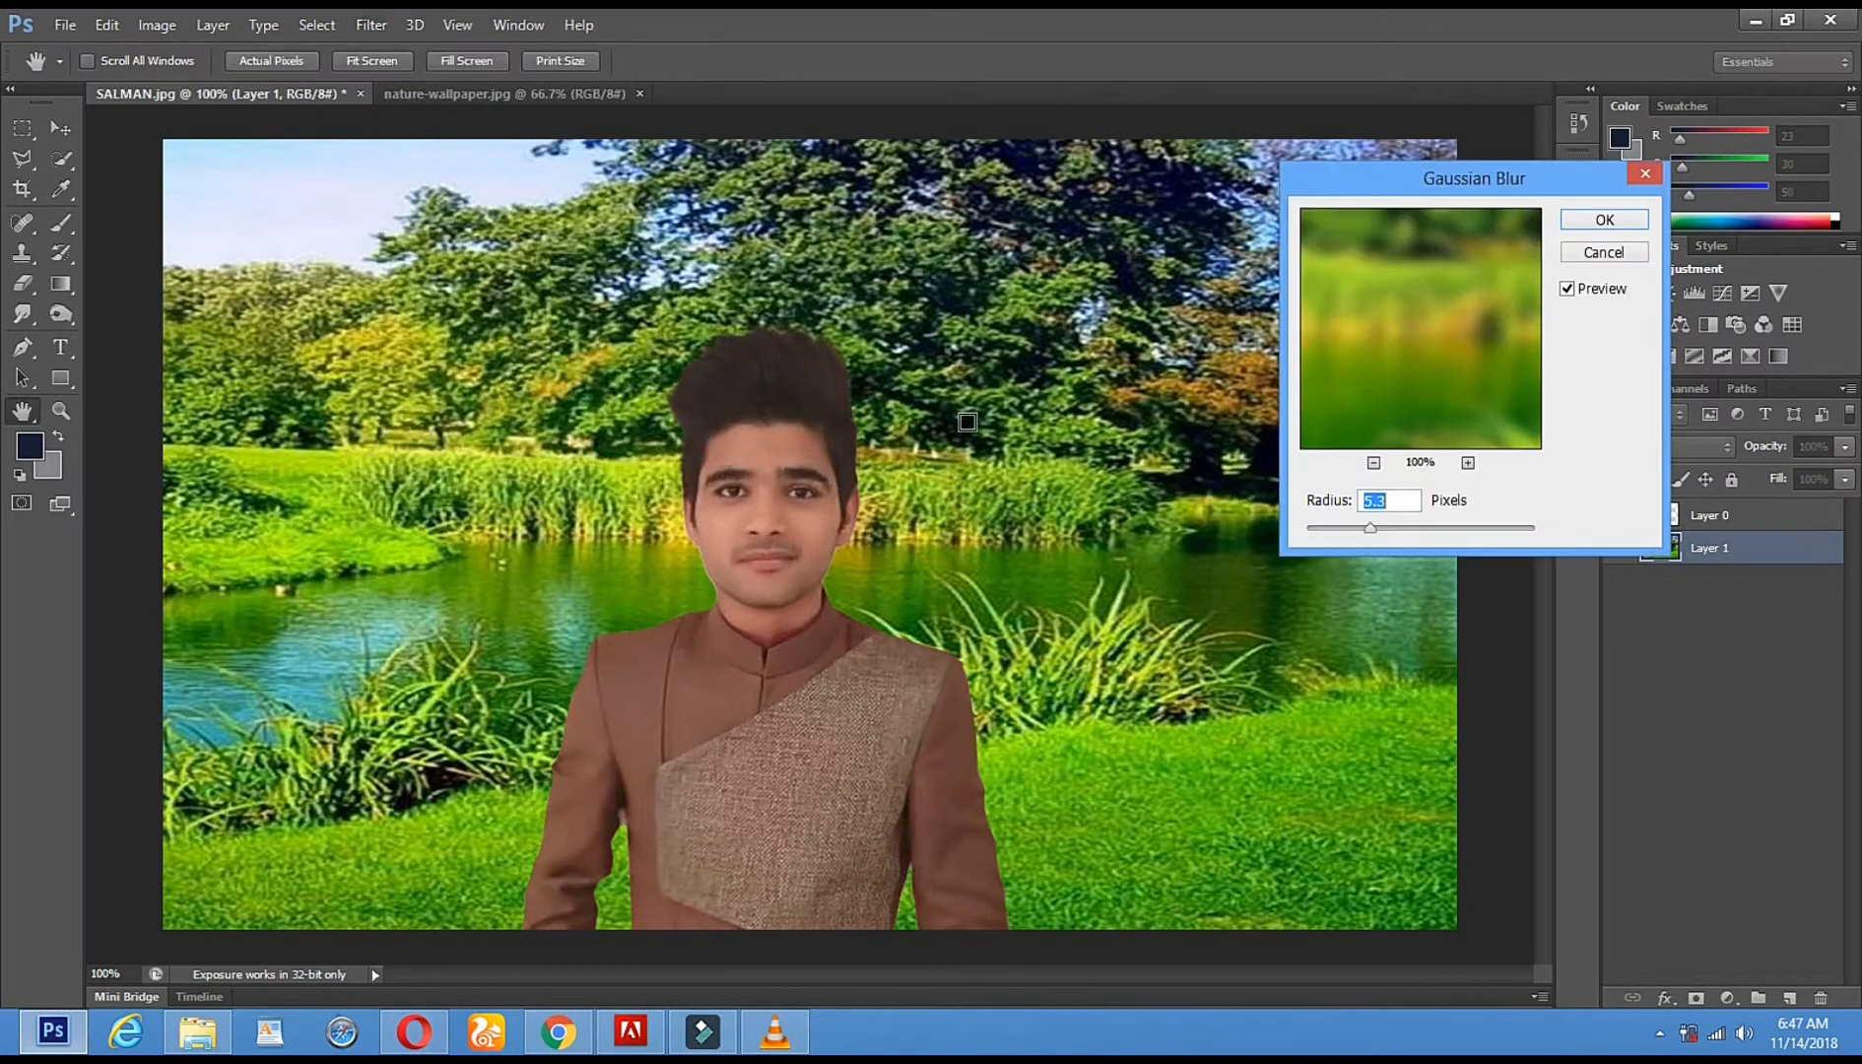
pyautogui.moveTo(1385, 528); pyautogui.dragTo(1344, 535)
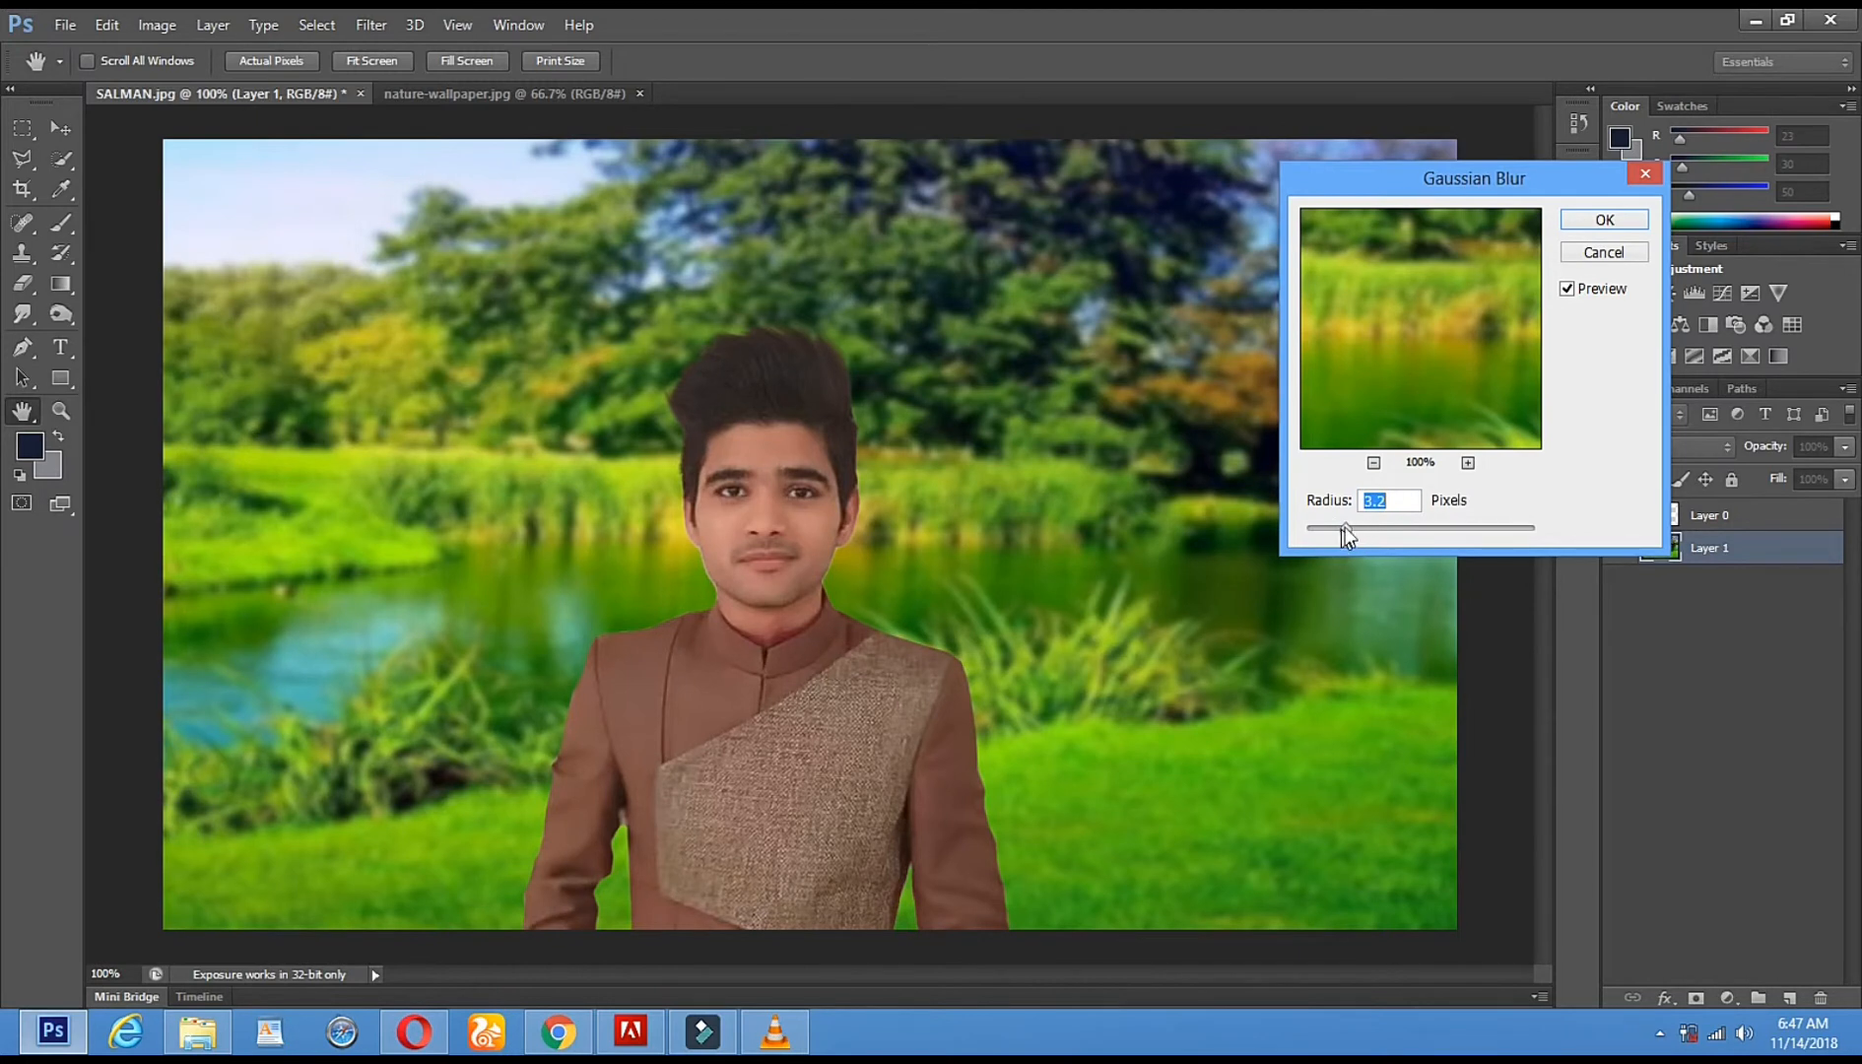
pyautogui.moveTo(1365, 527); pyautogui.dragTo(1349, 527)
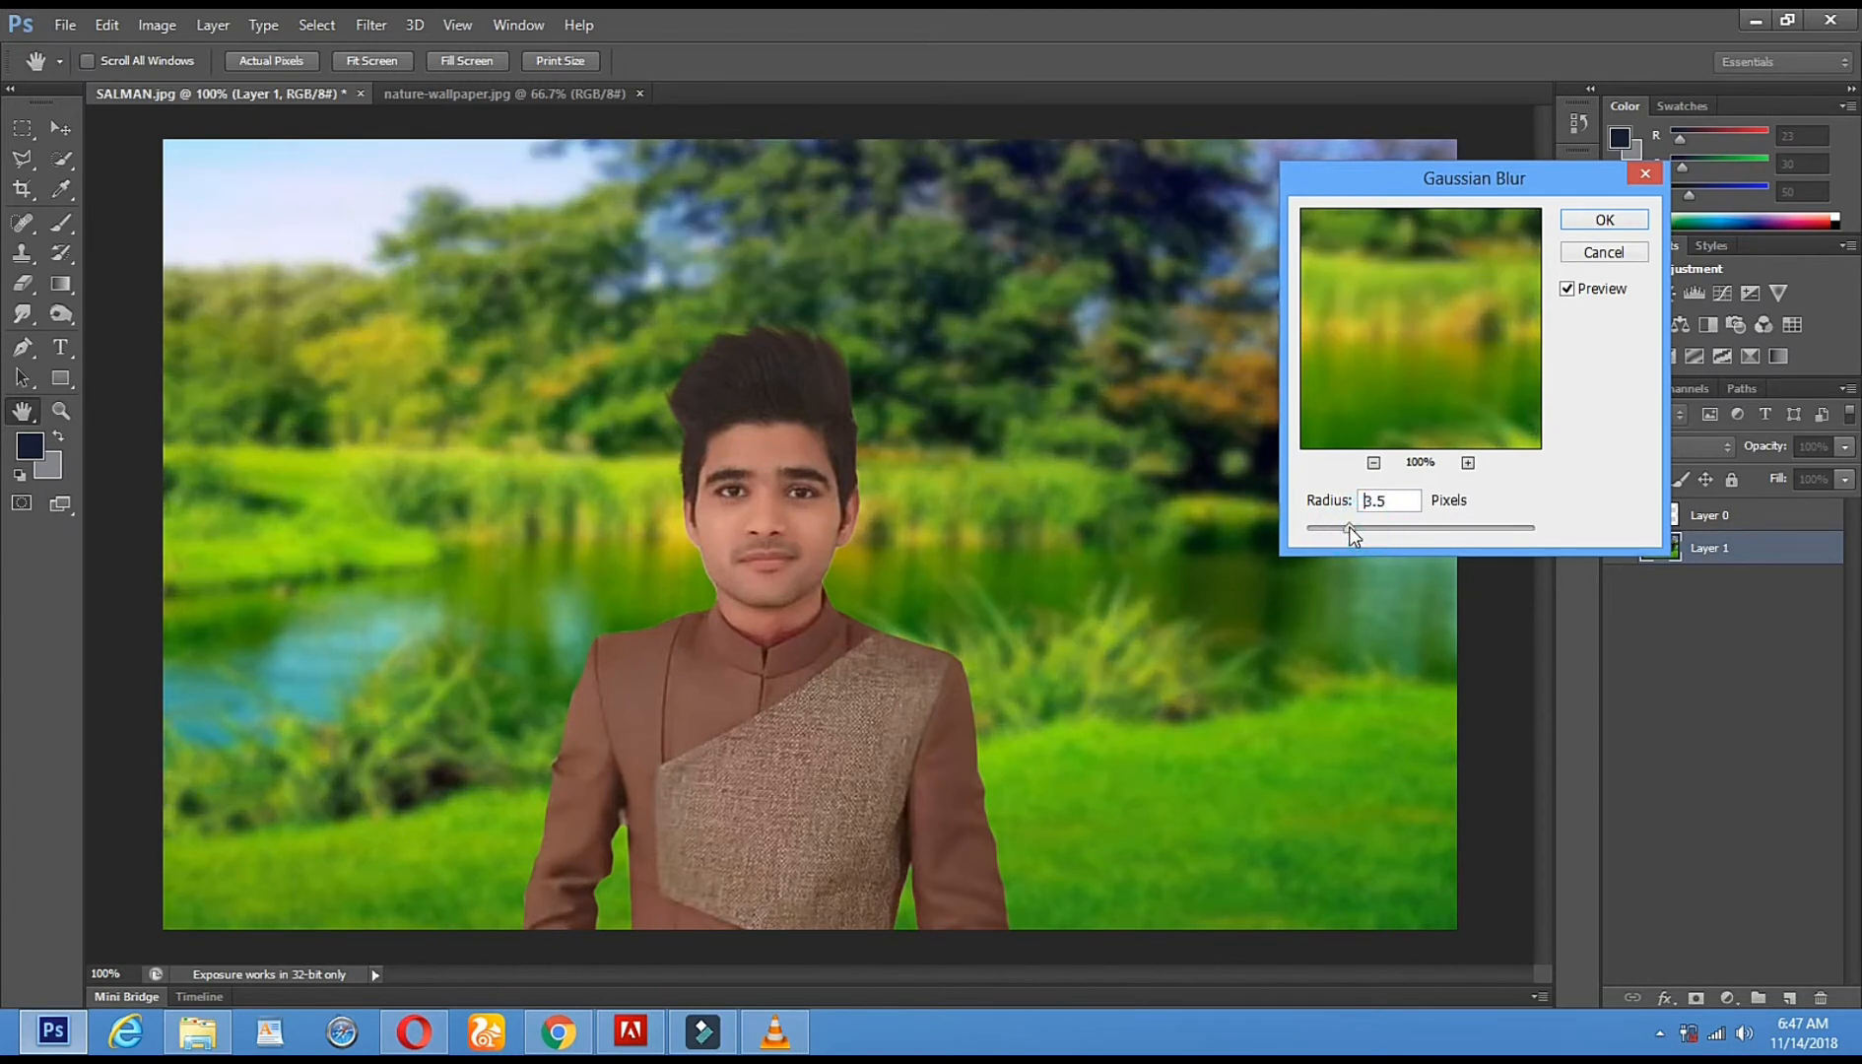
pyautogui.click(1603, 220)
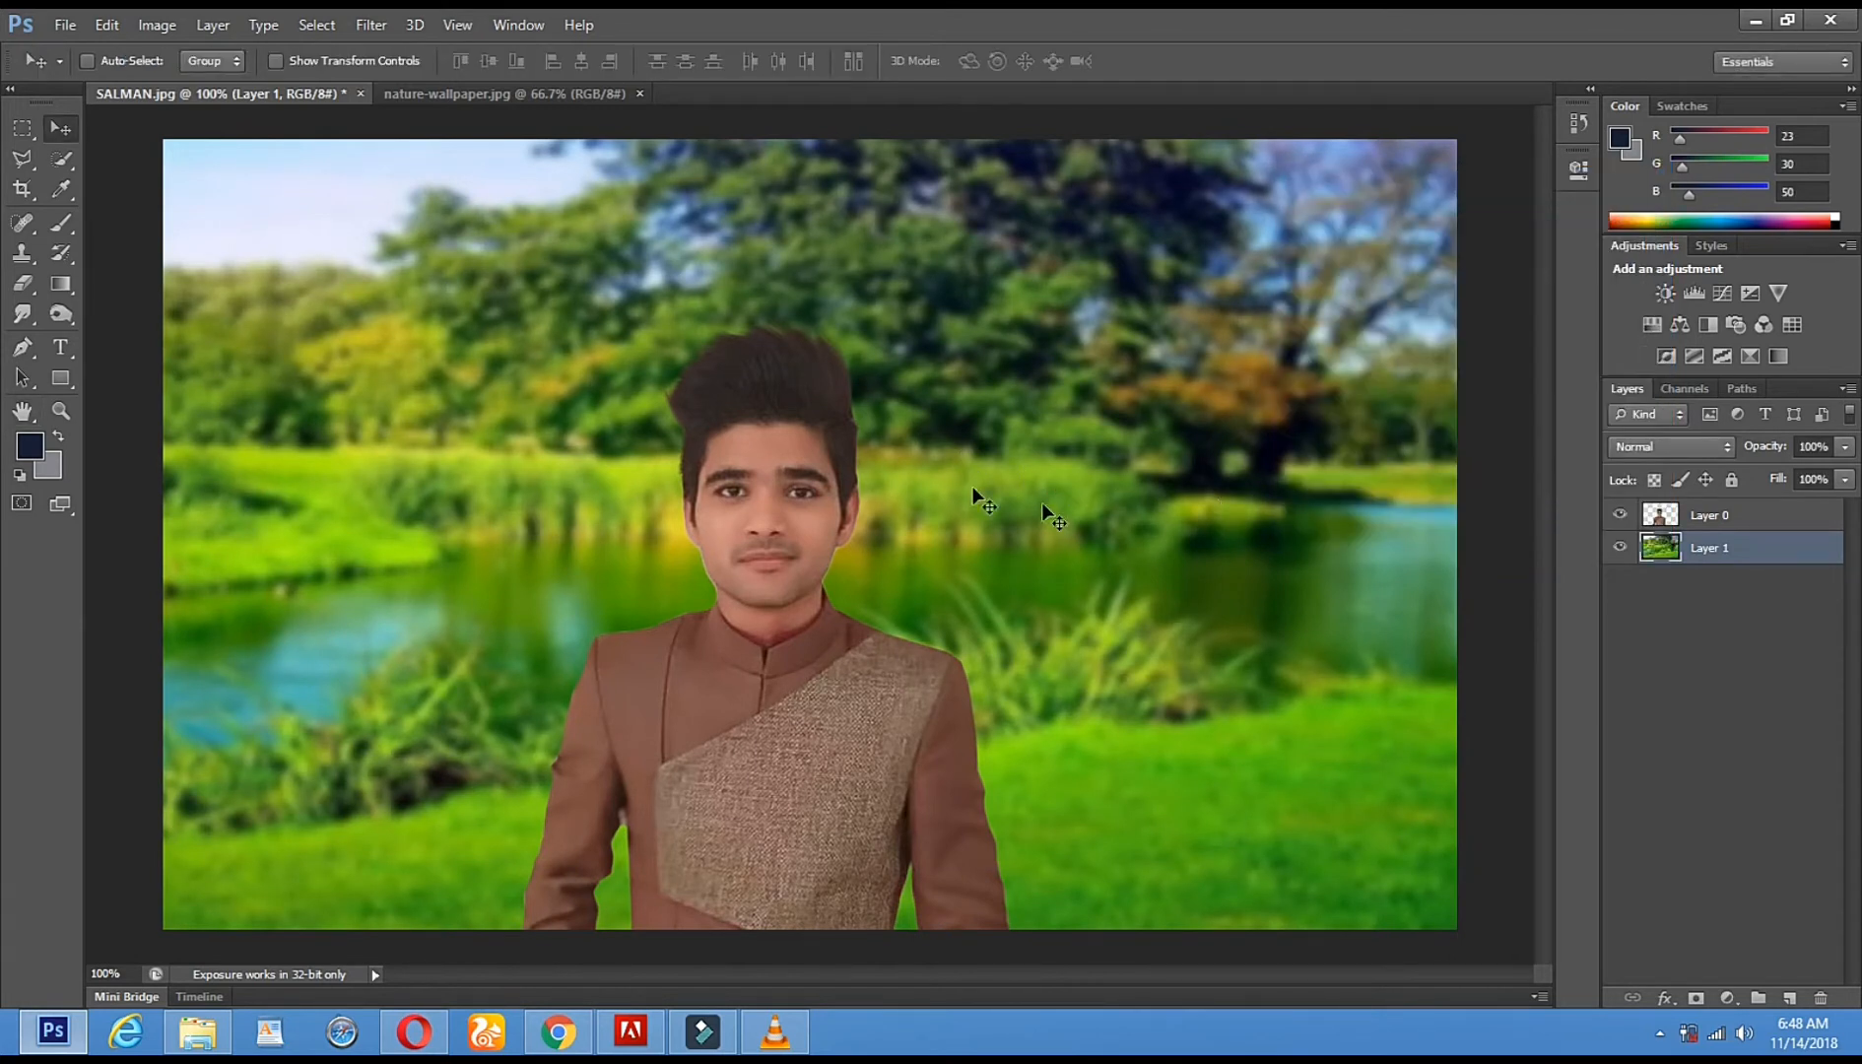
# - Set Hue/Saturation to Hue -51 and Saturation +25 on the lake background
pyautogui.click(169, 30)
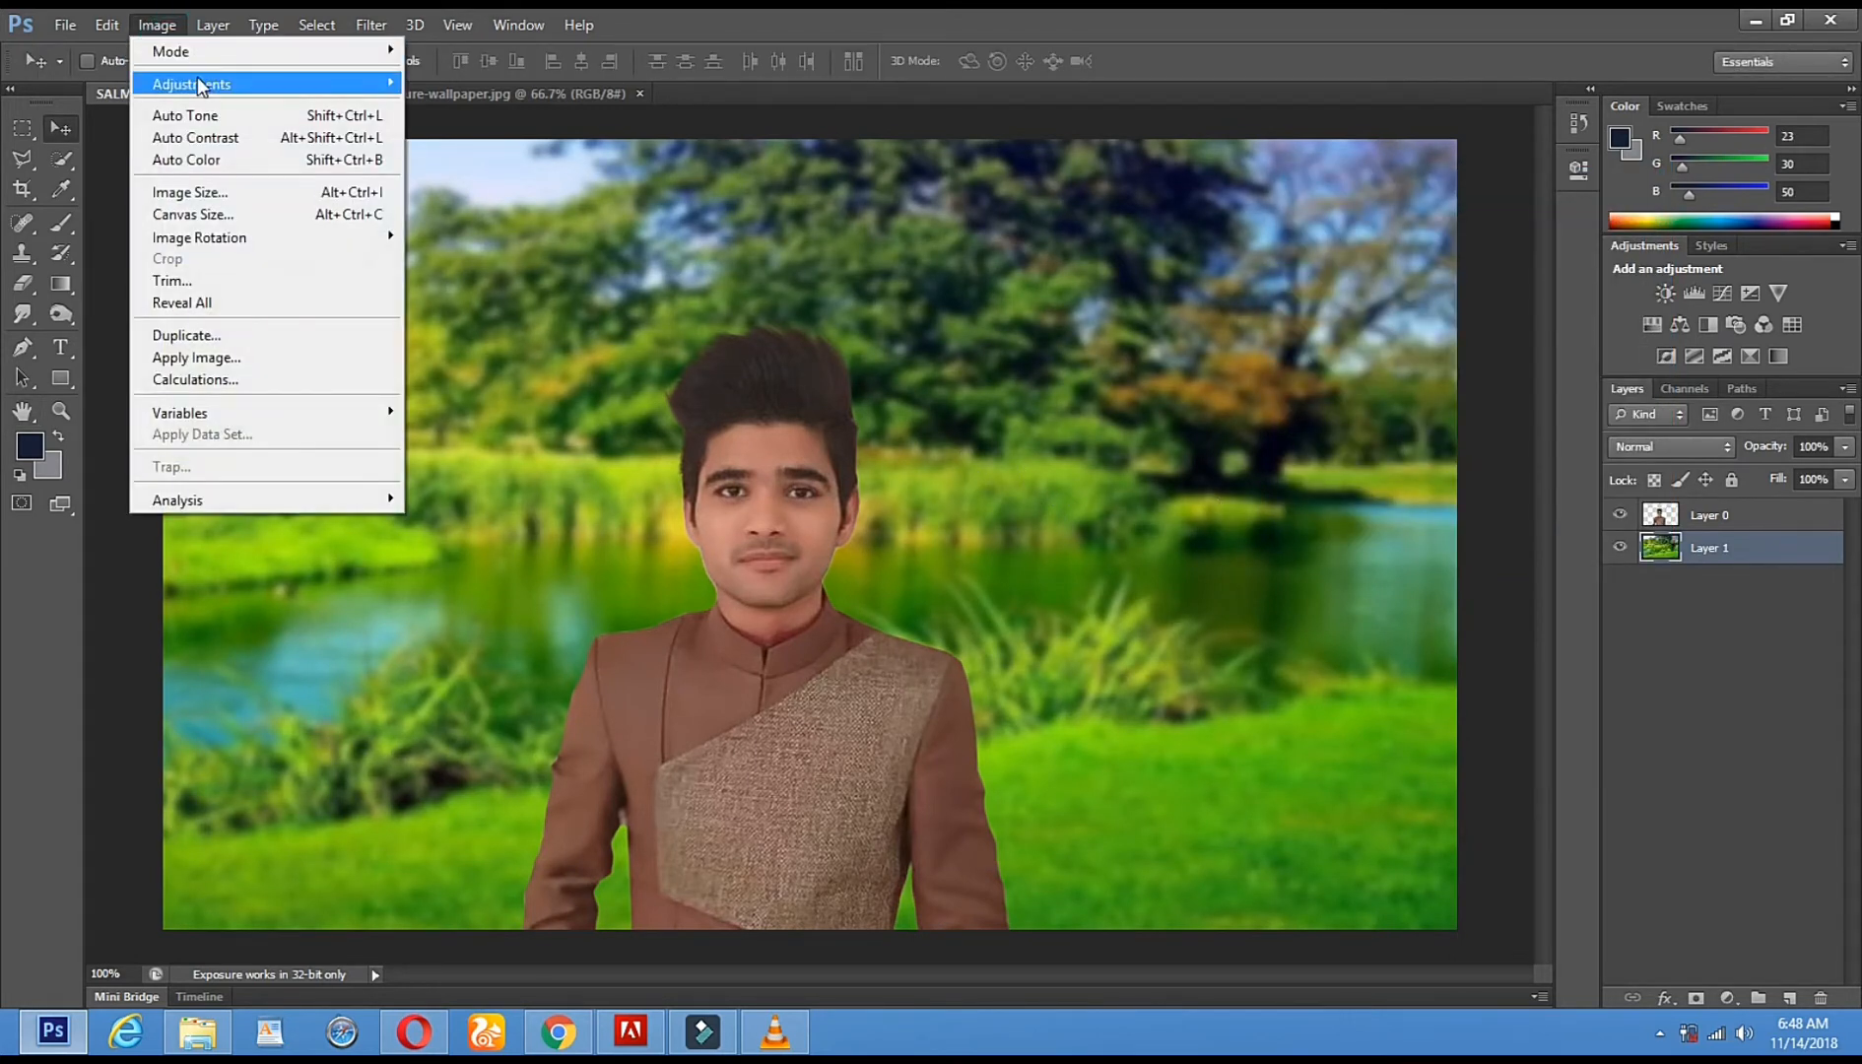
pyautogui.moveTo(197, 78)
pyautogui.click(583, 200)
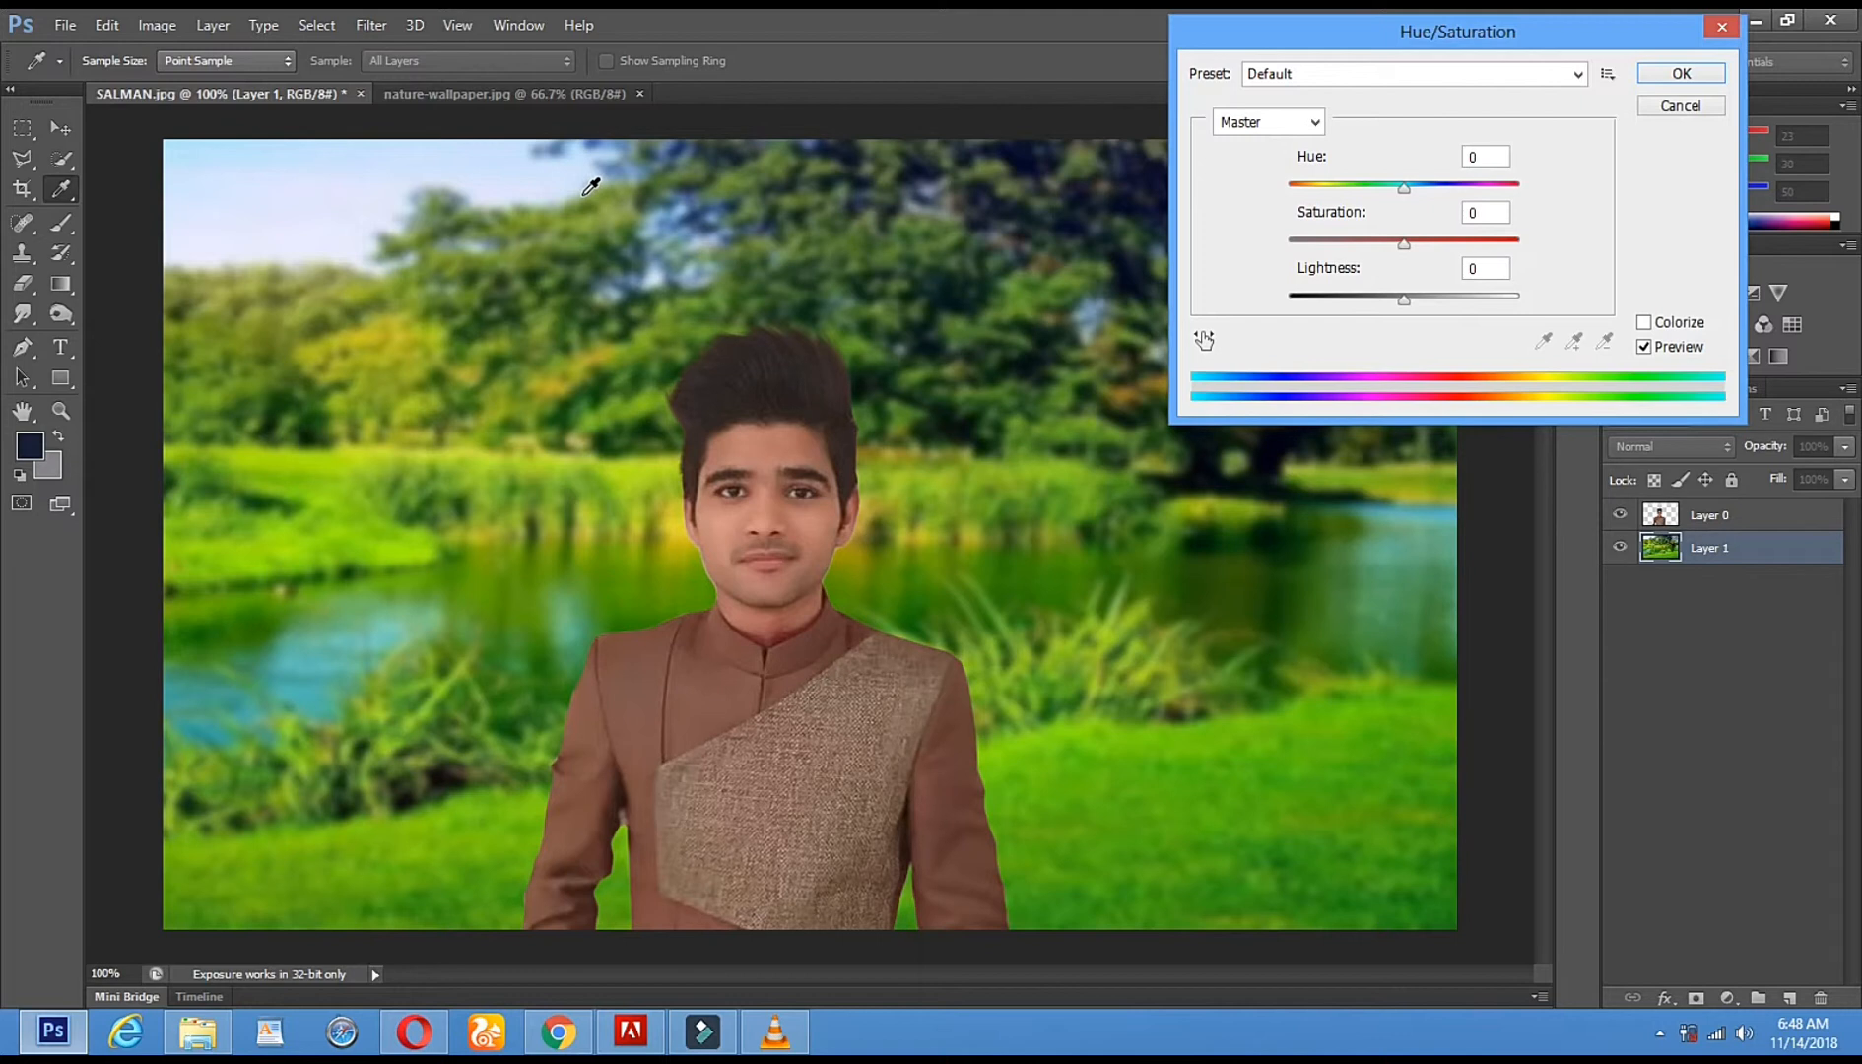
pyautogui.moveTo(1403, 188); pyautogui.dragTo(1351, 195)
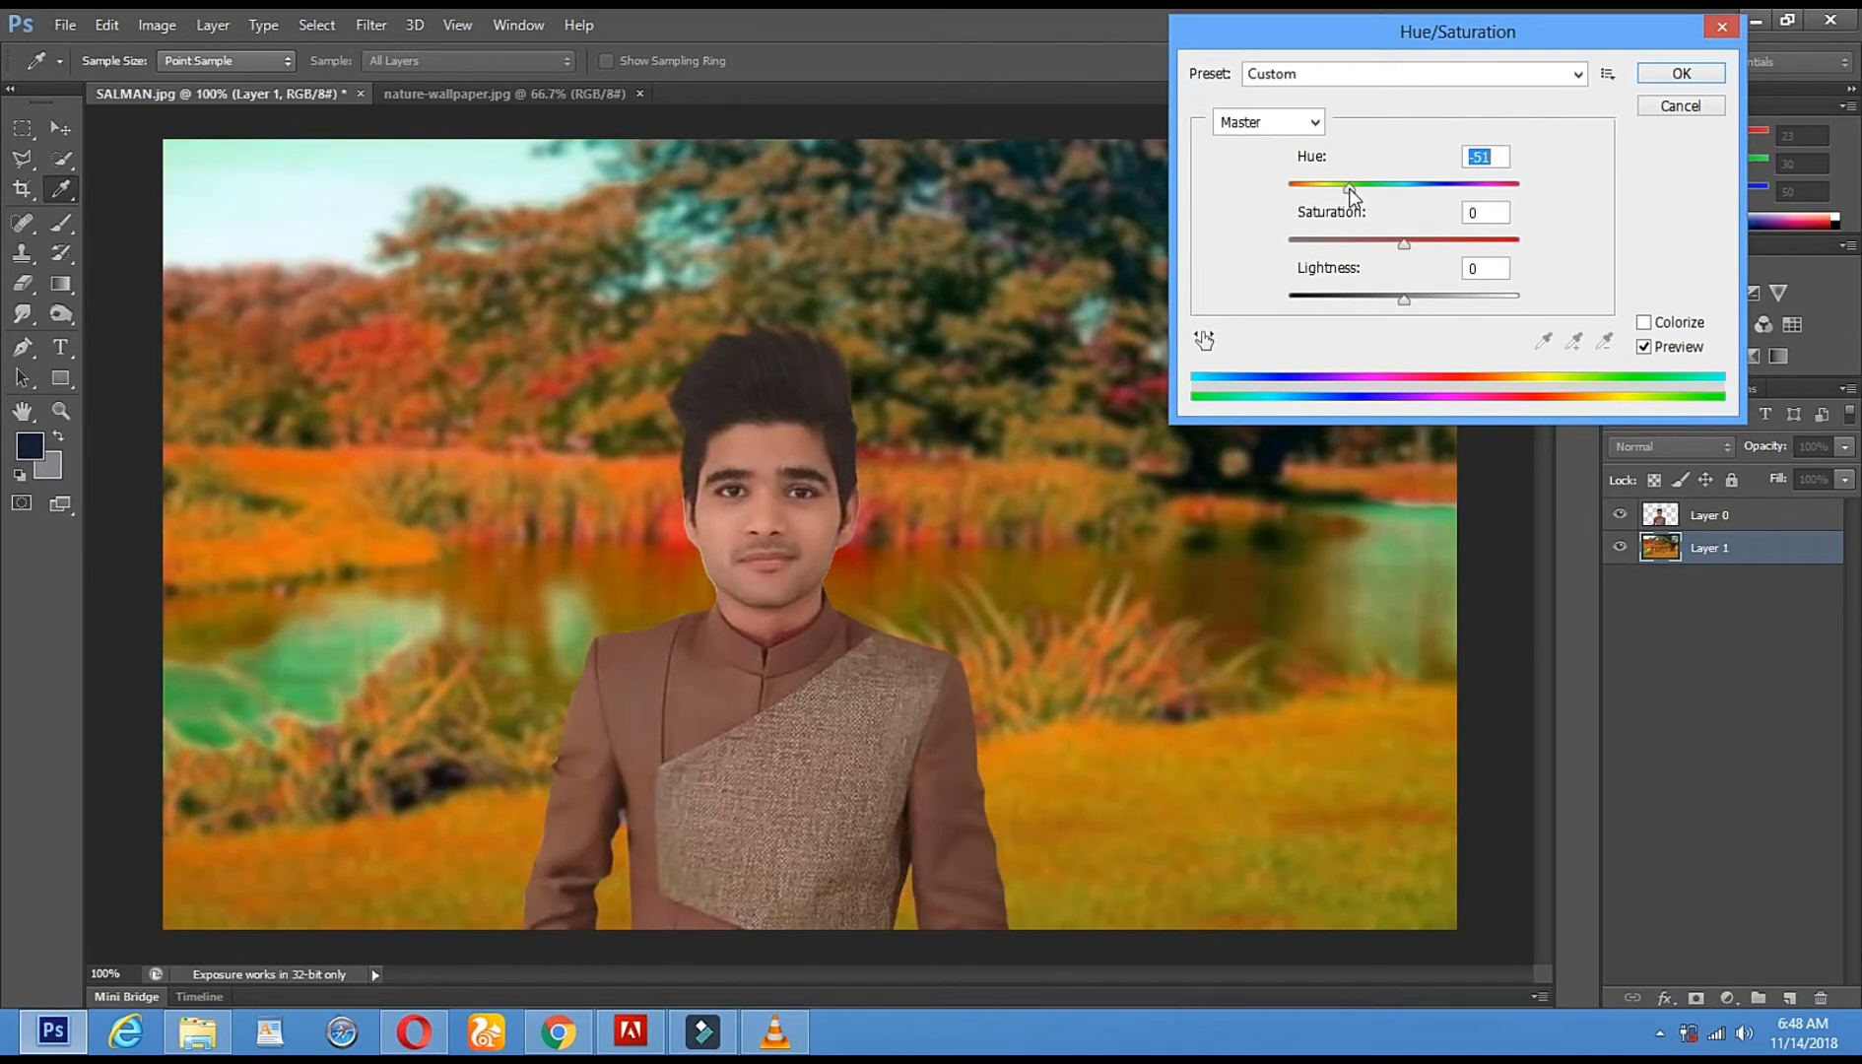
pyautogui.moveTo(1404, 243); pyautogui.dragTo(1441, 254)
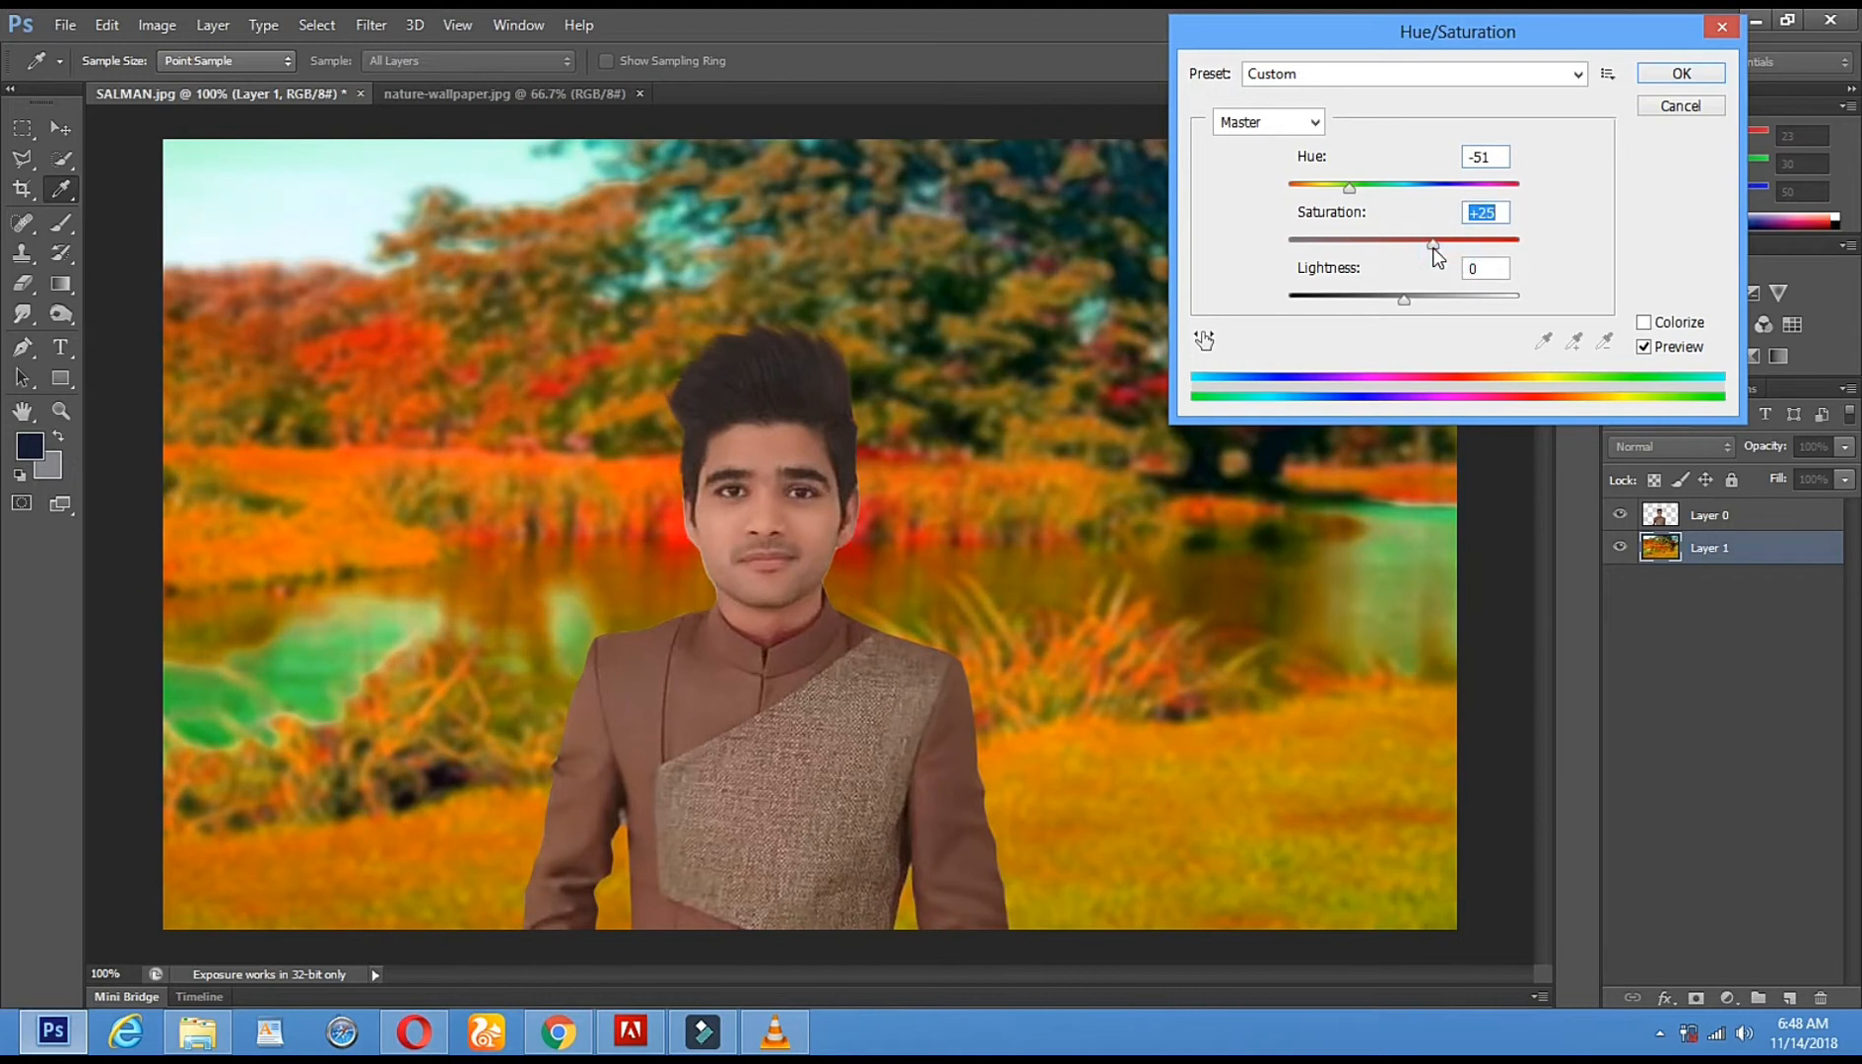
pyautogui.click(1683, 74)
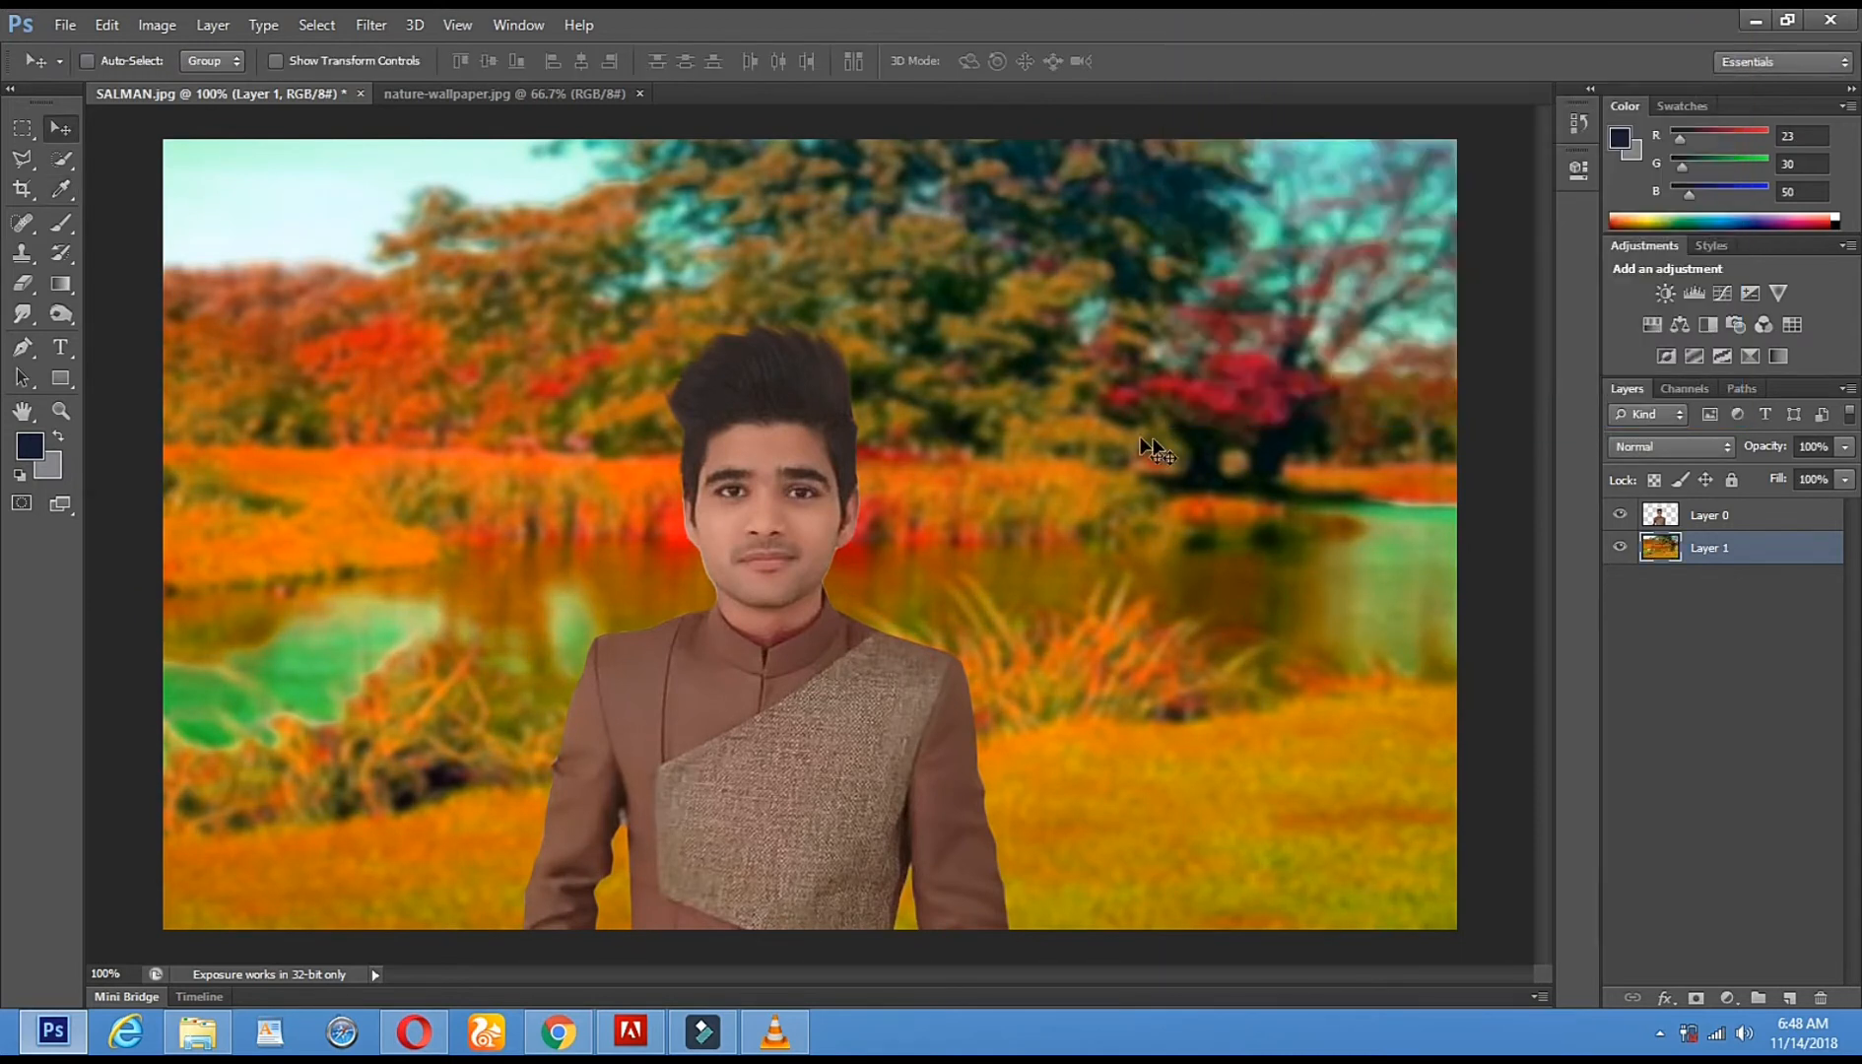
# - Make sure Layer 1 remains the active layer for further adjustments
pyautogui.rightClick(973, 522)
pyautogui.click(1001, 540)
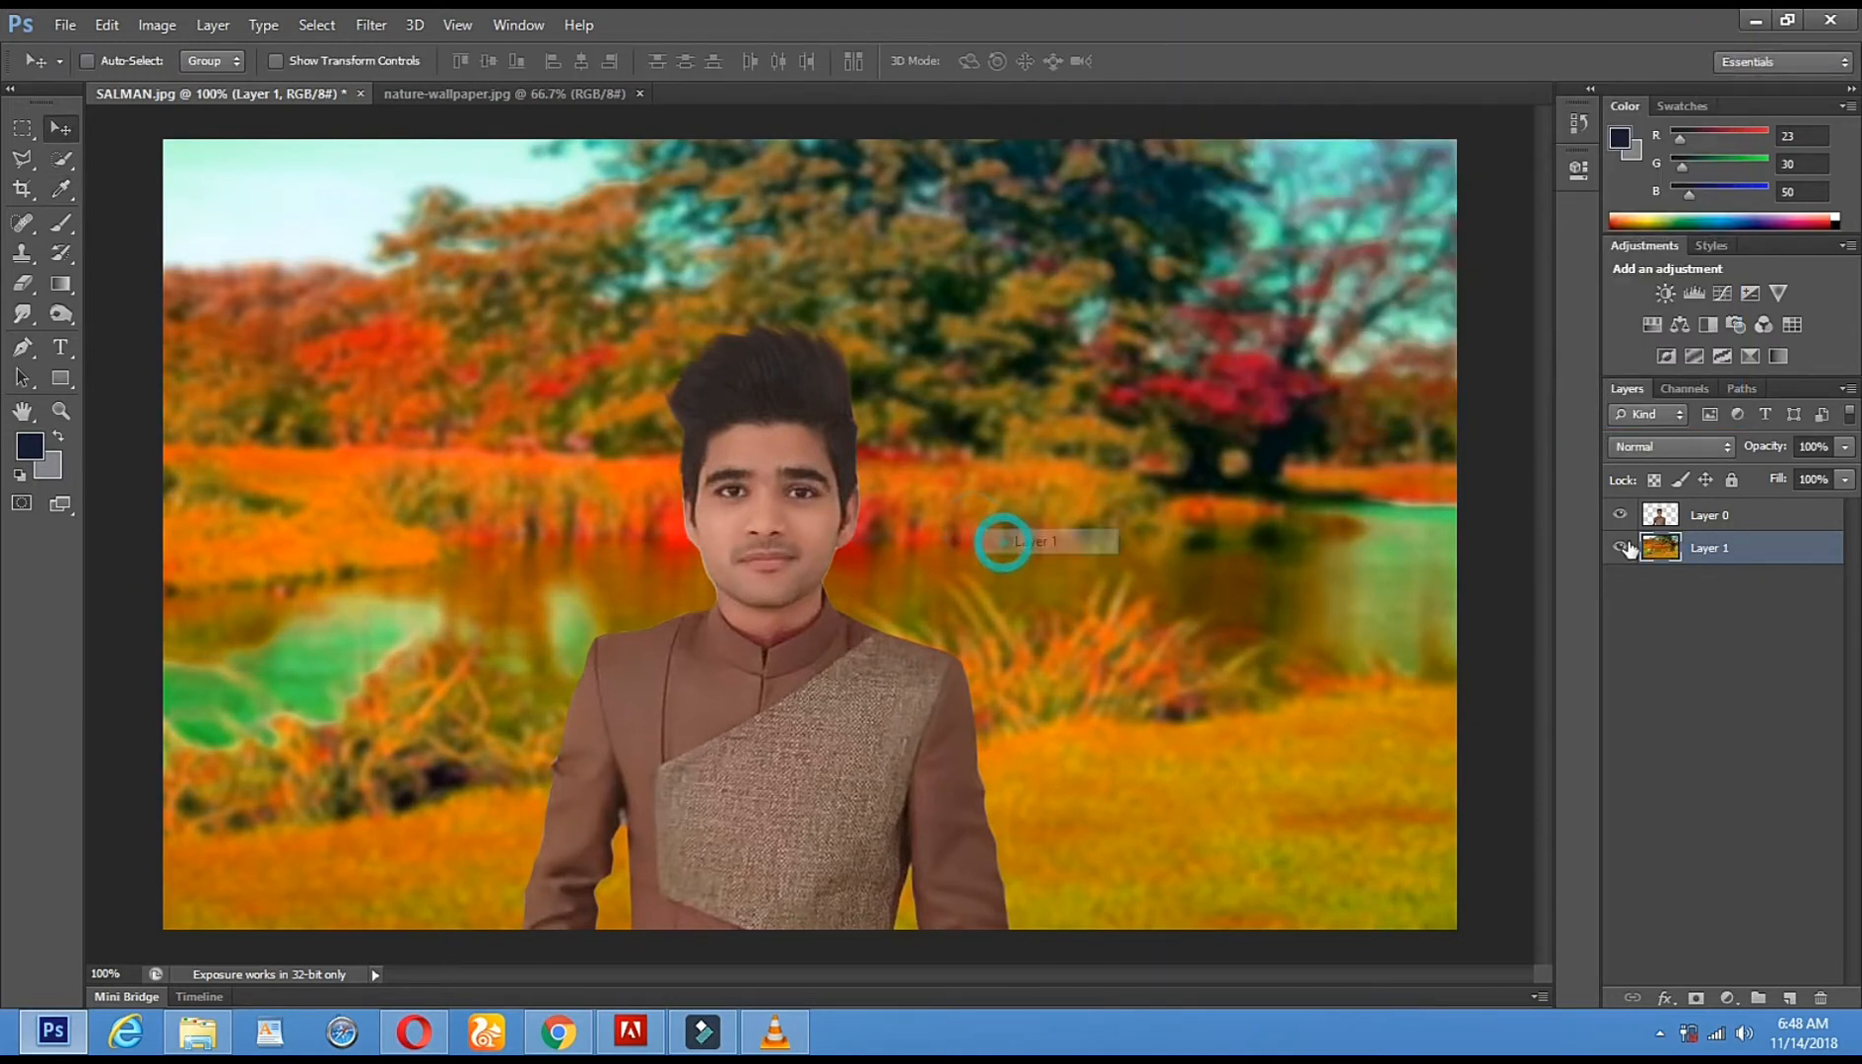
pyautogui.click(167, 27)
pyautogui.moveTo(243, 89)
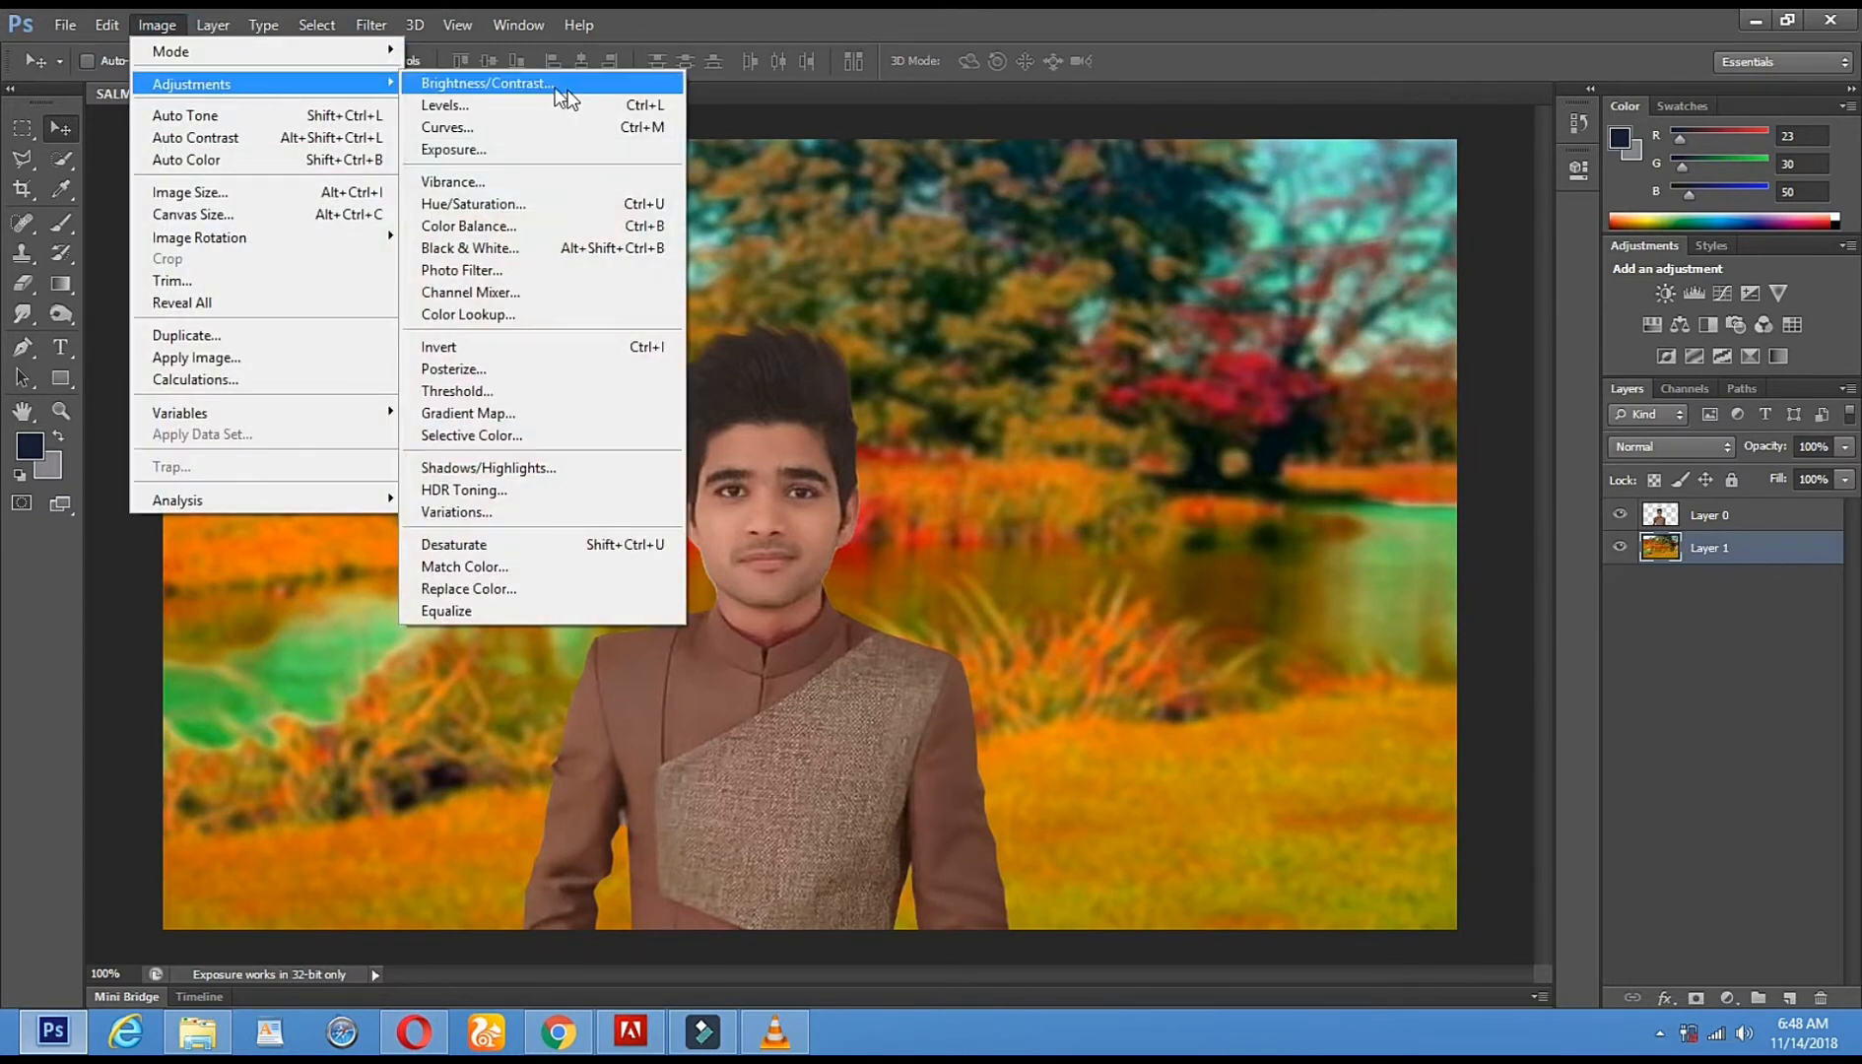
# - Brighten the background with a Curves point at input 104, output 135, then select Layer 0
pyautogui.click(519, 204)
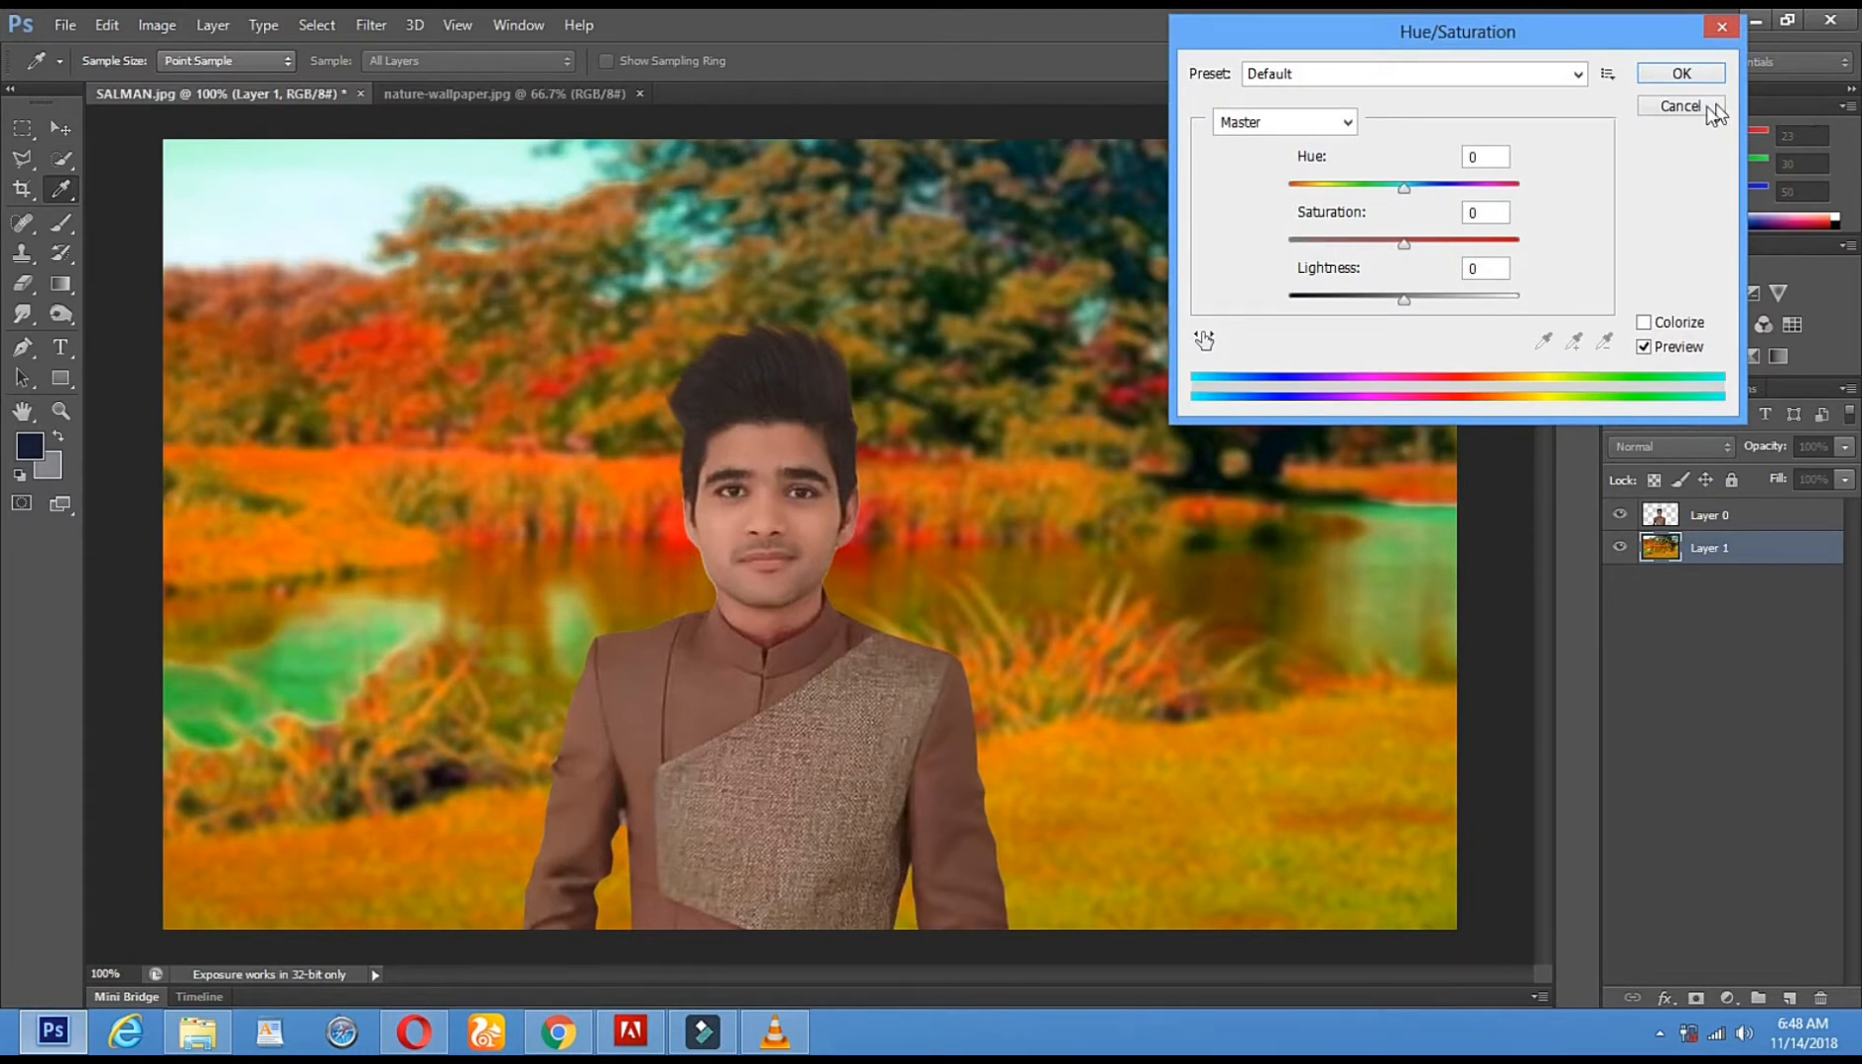
pyautogui.click(1680, 106)
pyautogui.click(160, 26)
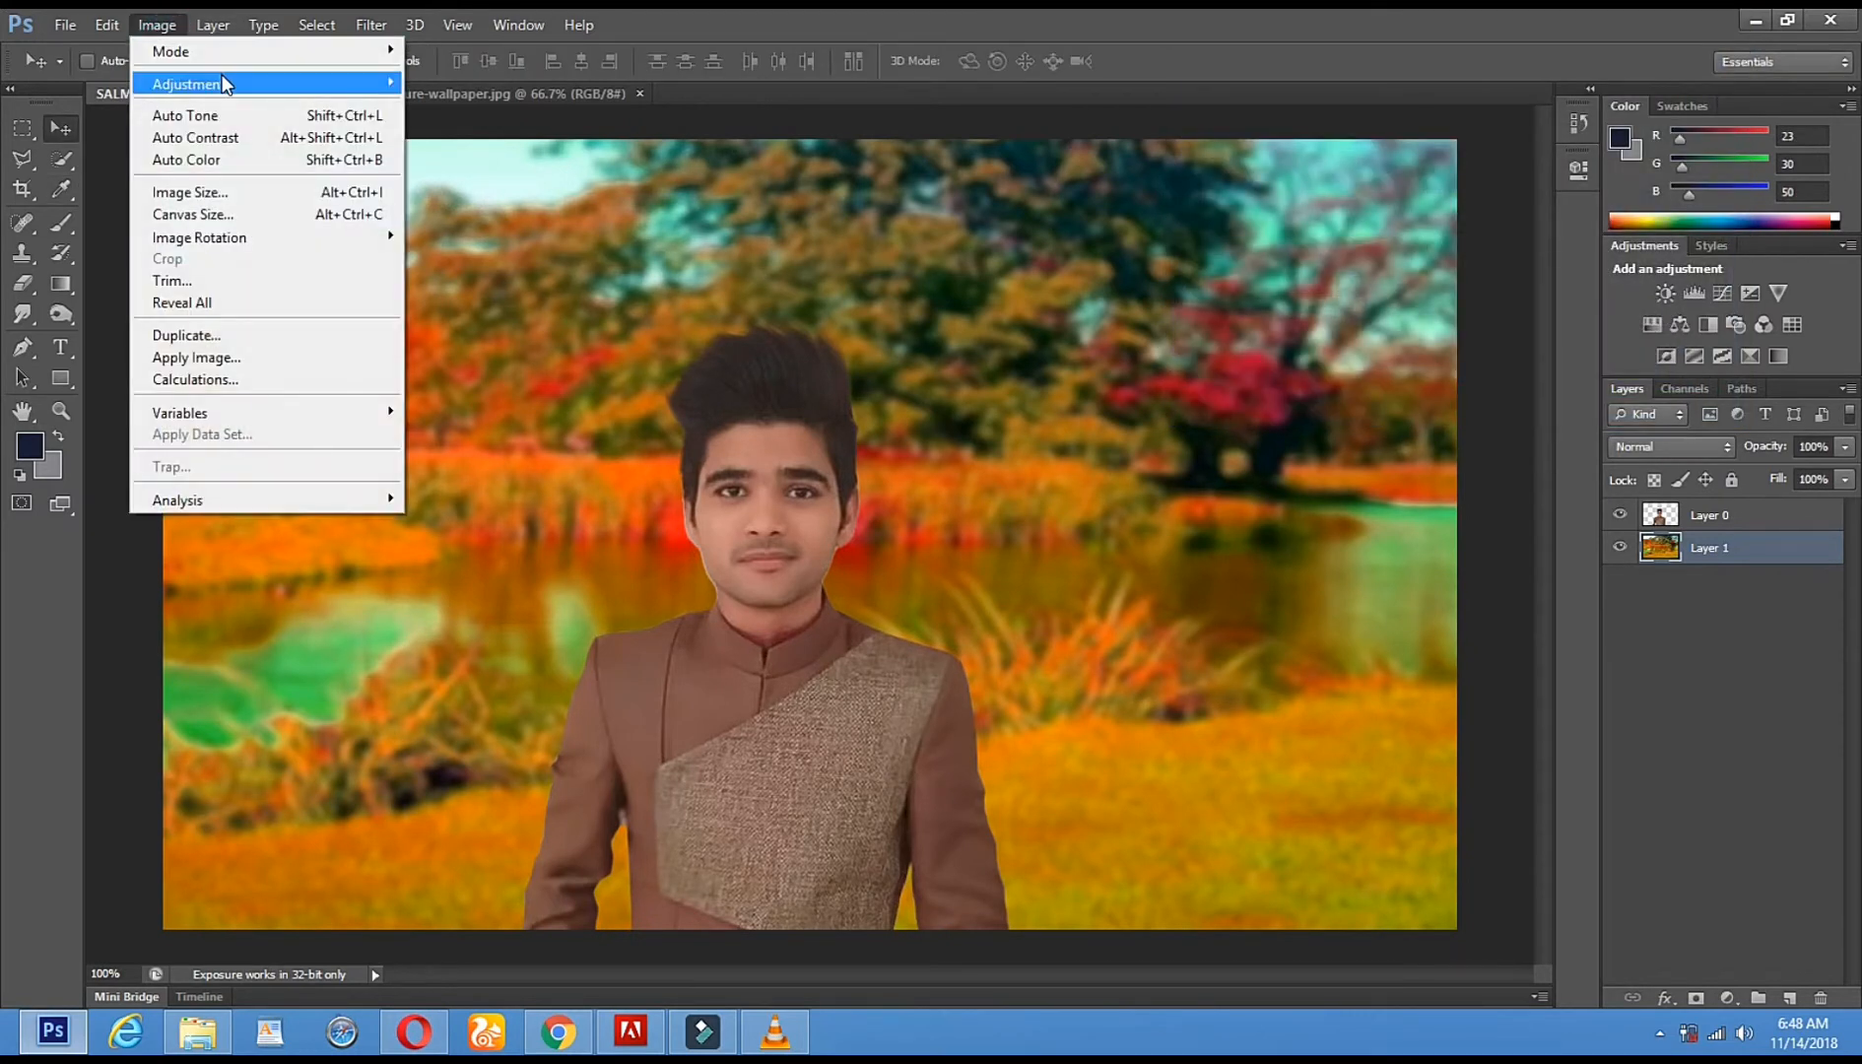
pyautogui.moveTo(225, 85)
pyautogui.click(529, 126)
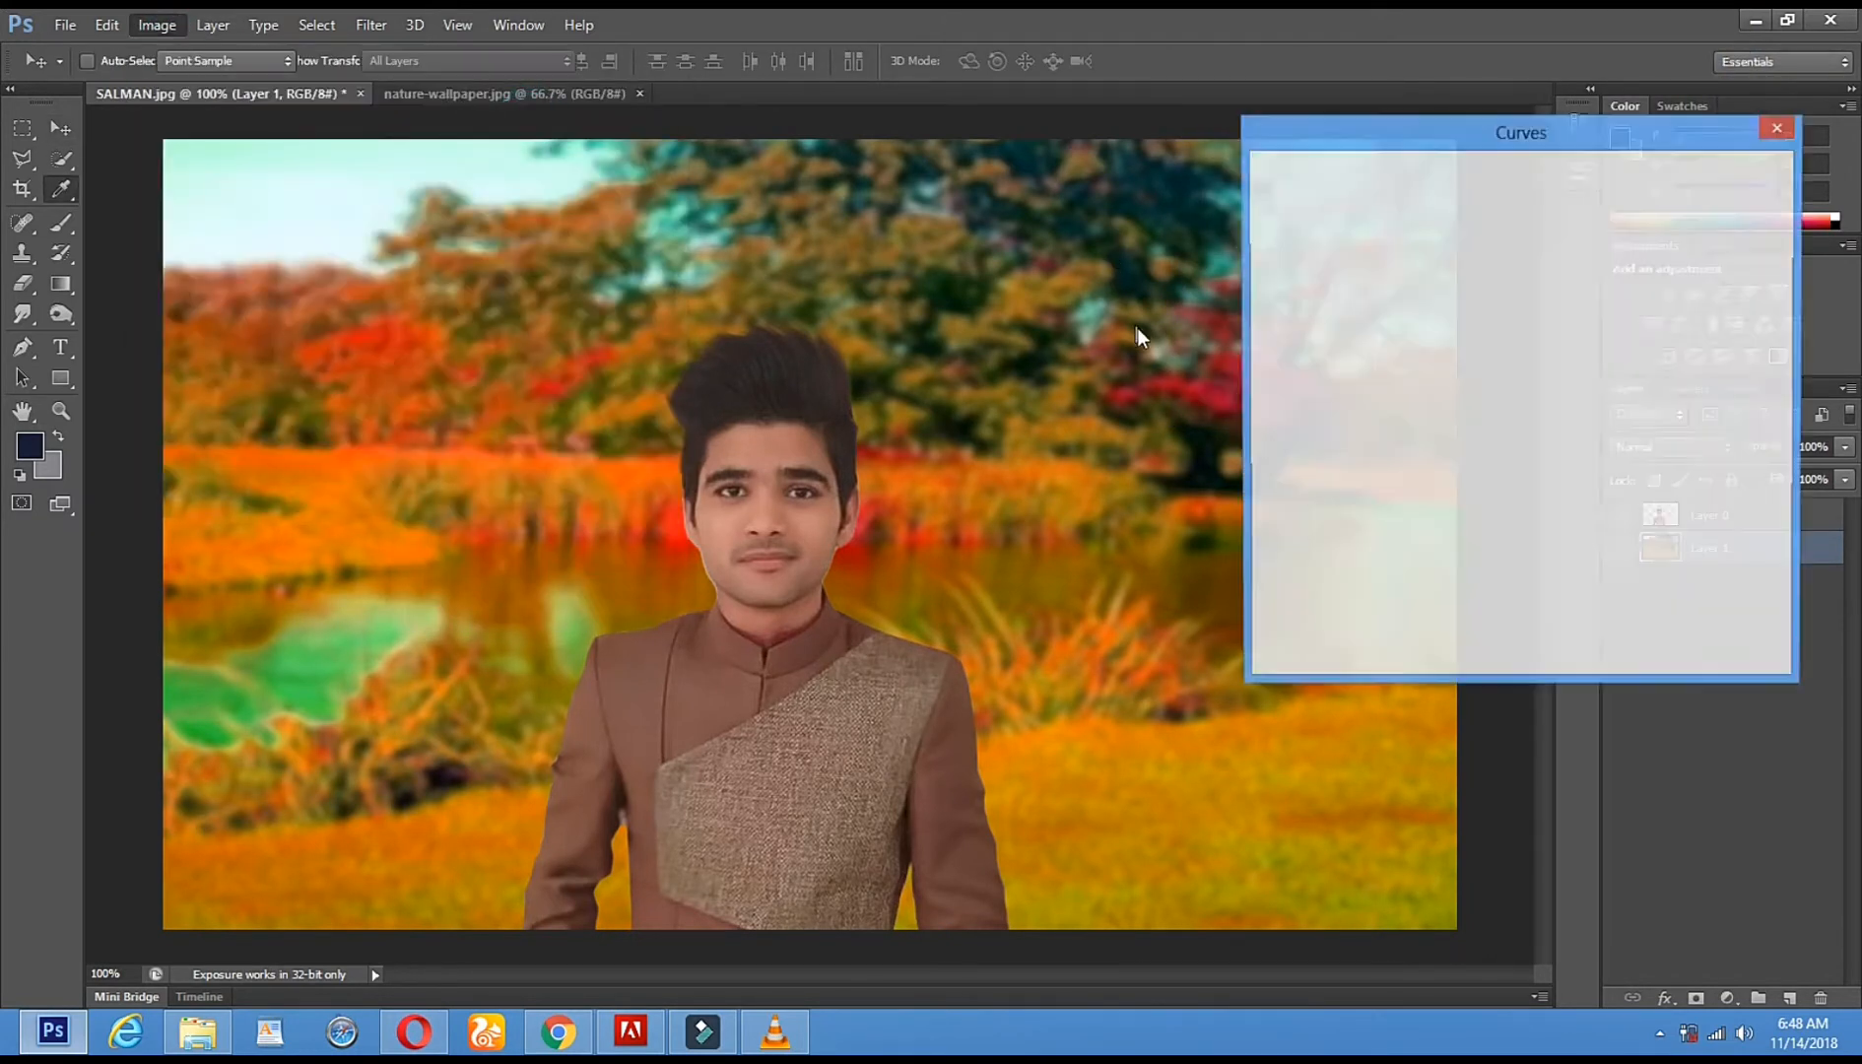
pyautogui.moveTo(1508, 382); pyautogui.dragTo(1464, 374)
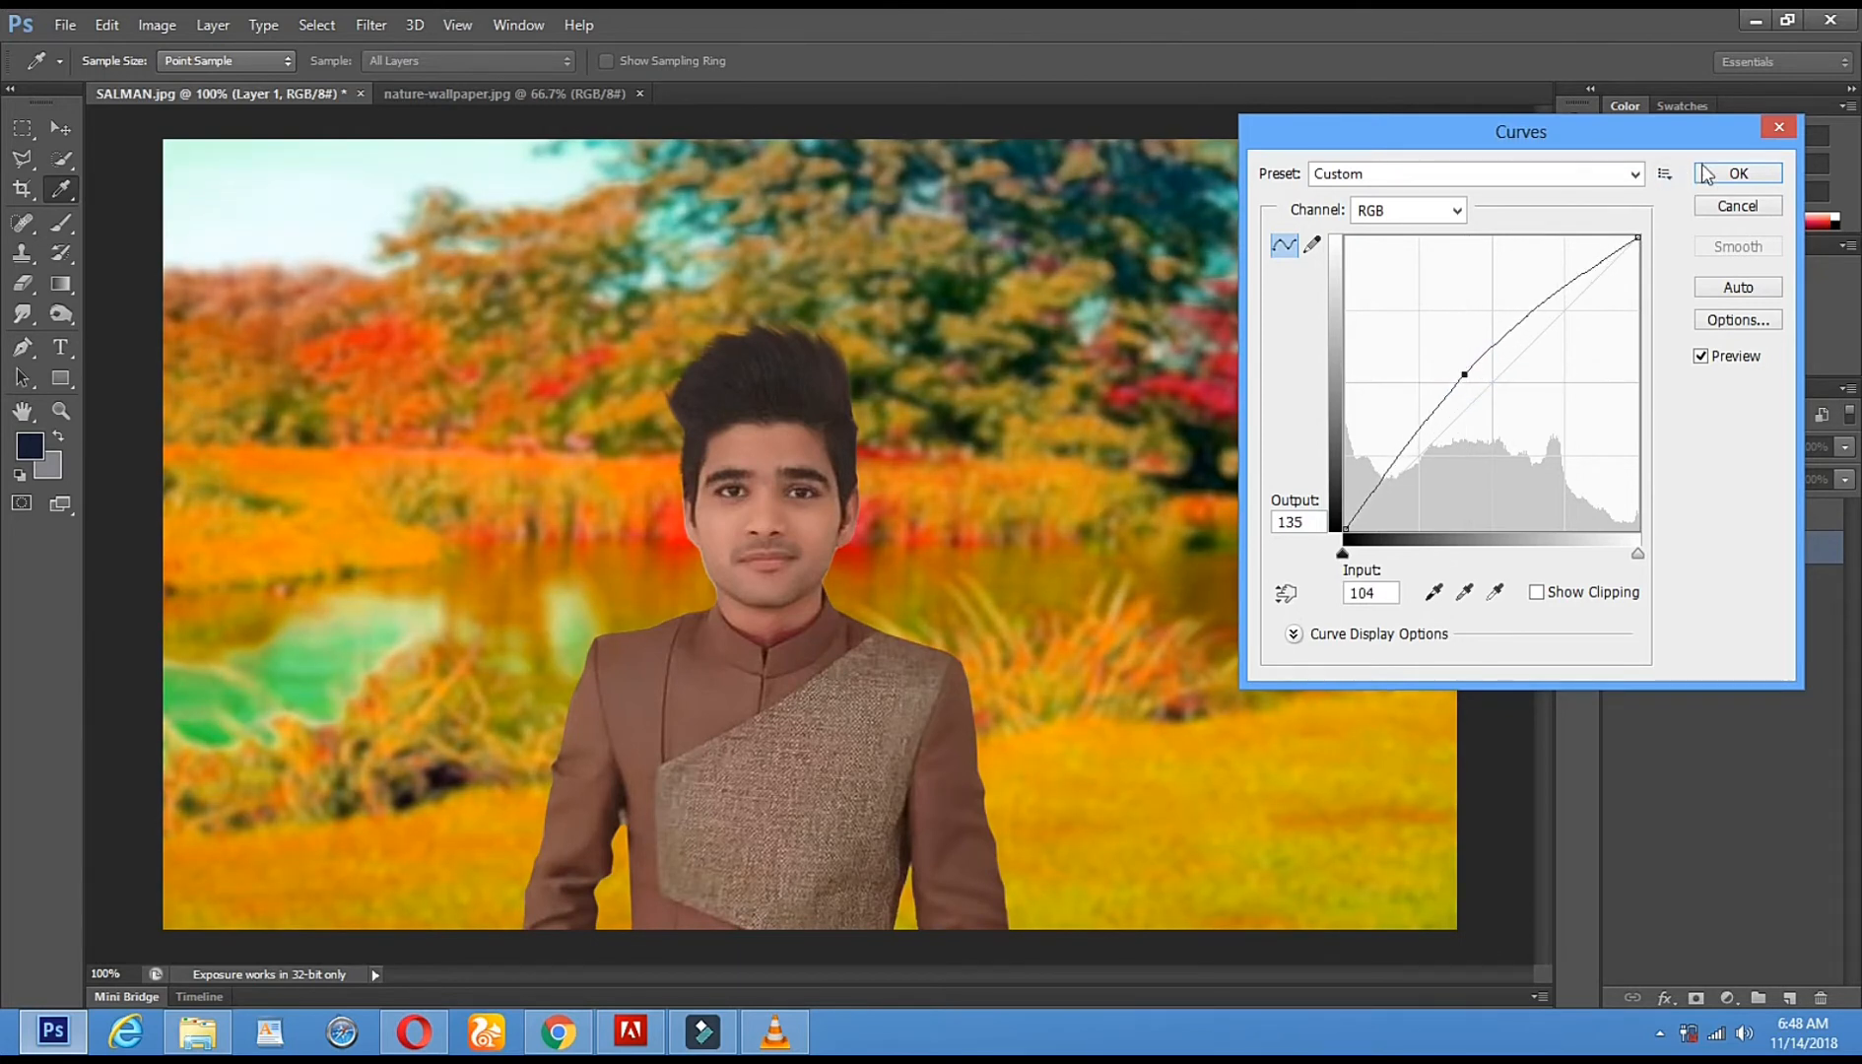
pyautogui.click(1737, 175)
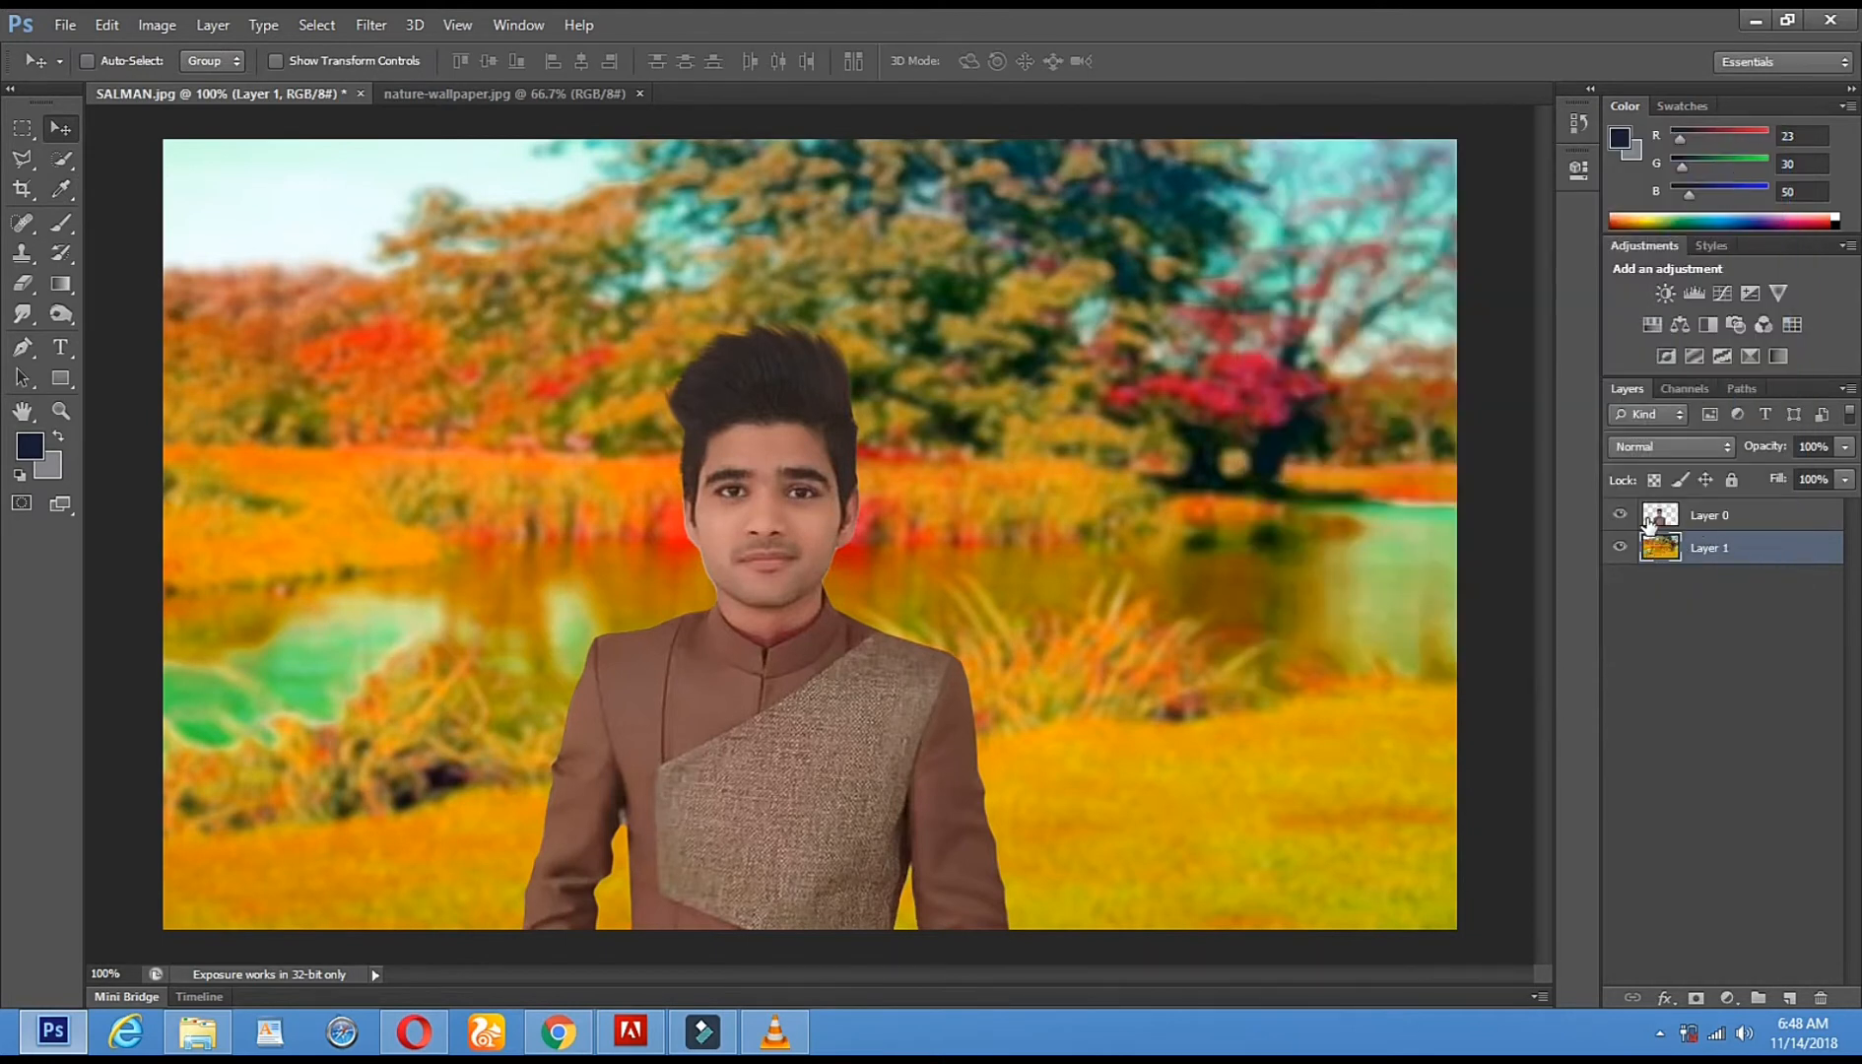
pyautogui.click(1696, 510)
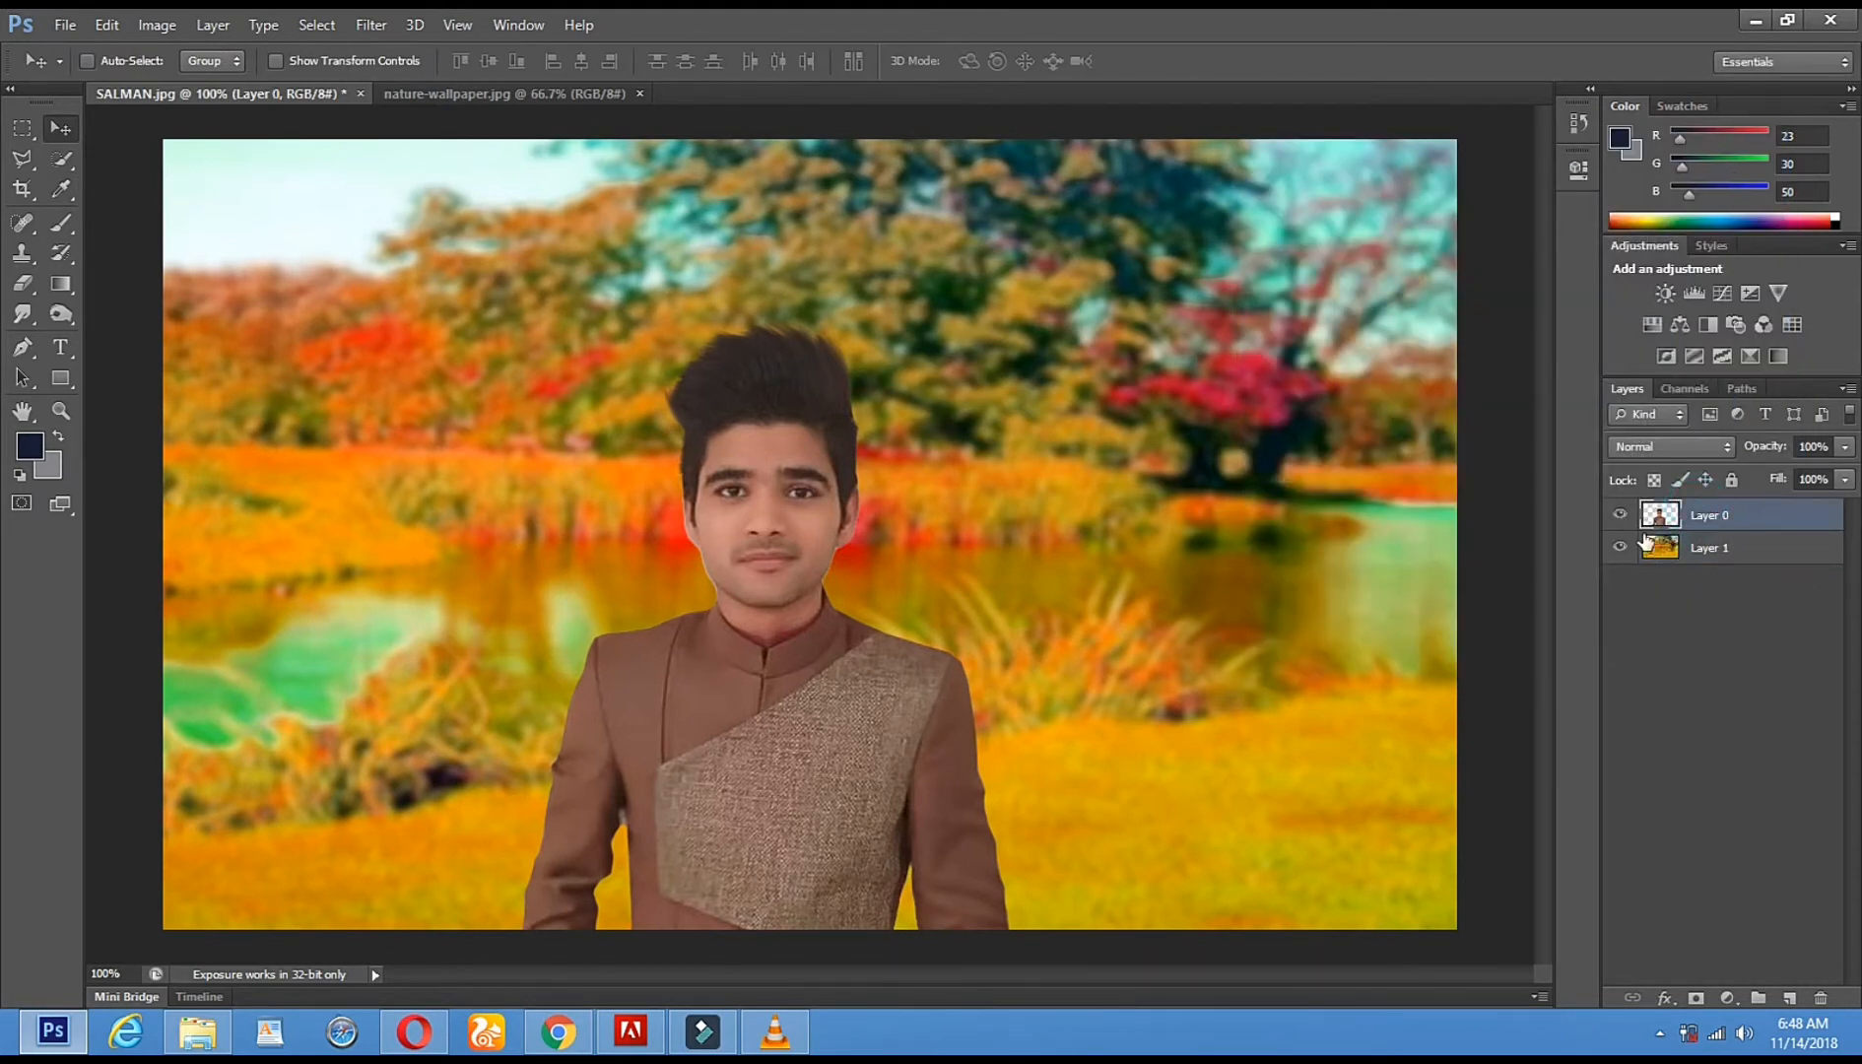
# - Brighten Layer 0 with a Curves point raised from input 106 to output 132
pyautogui.click(171, 28)
pyautogui.moveTo(187, 84)
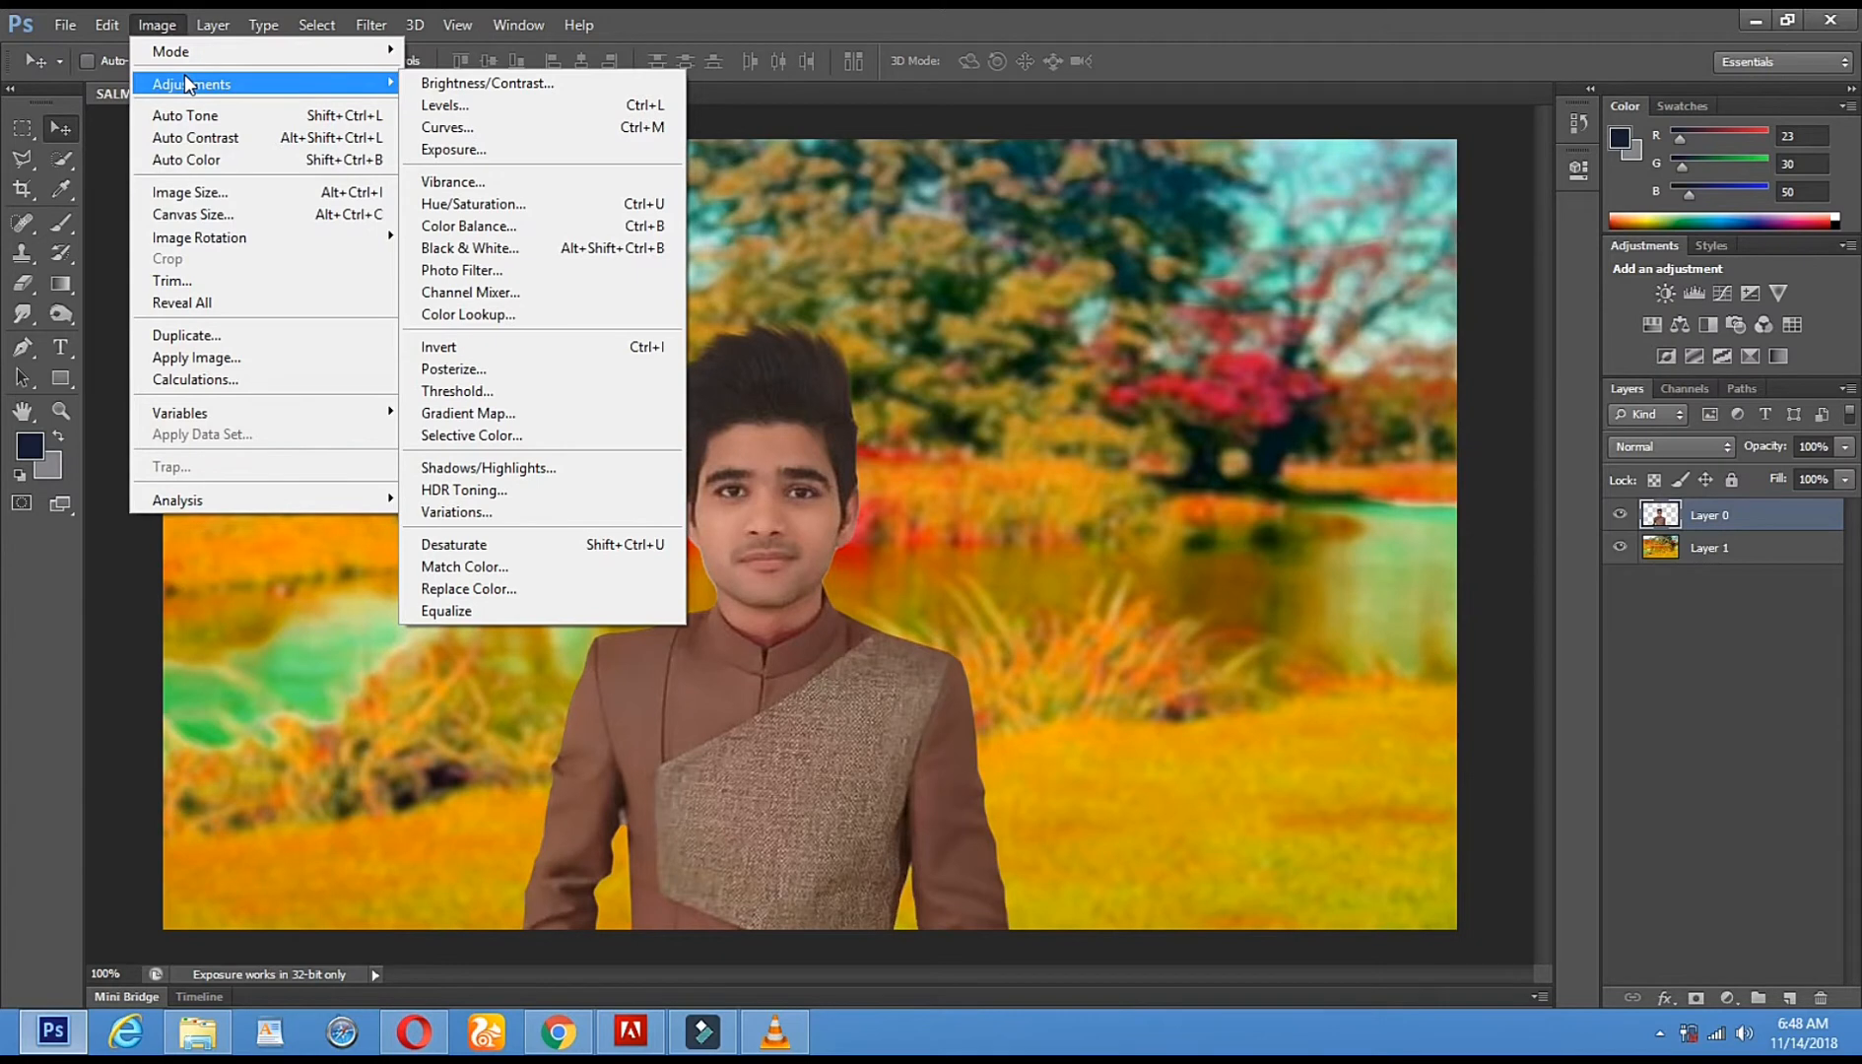
pyautogui.click(569, 126)
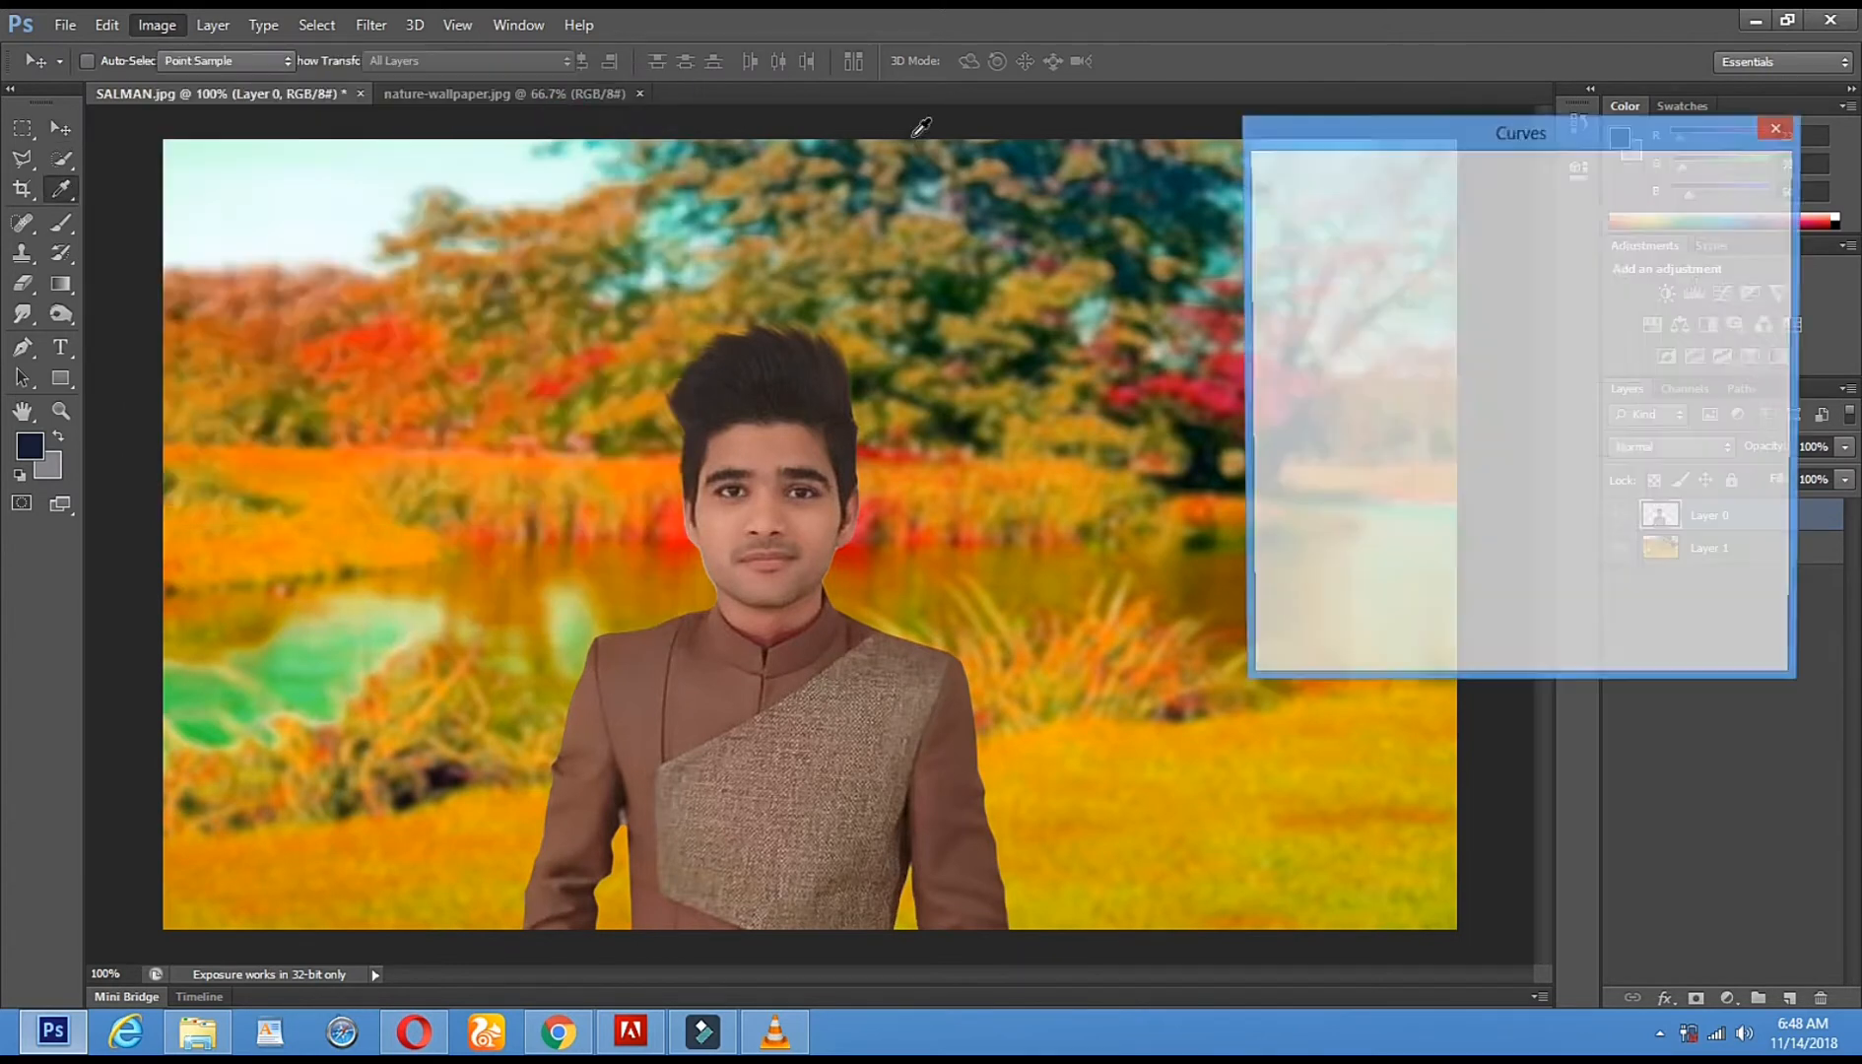
pyautogui.moveTo(1485, 387); pyautogui.dragTo(1471, 377)
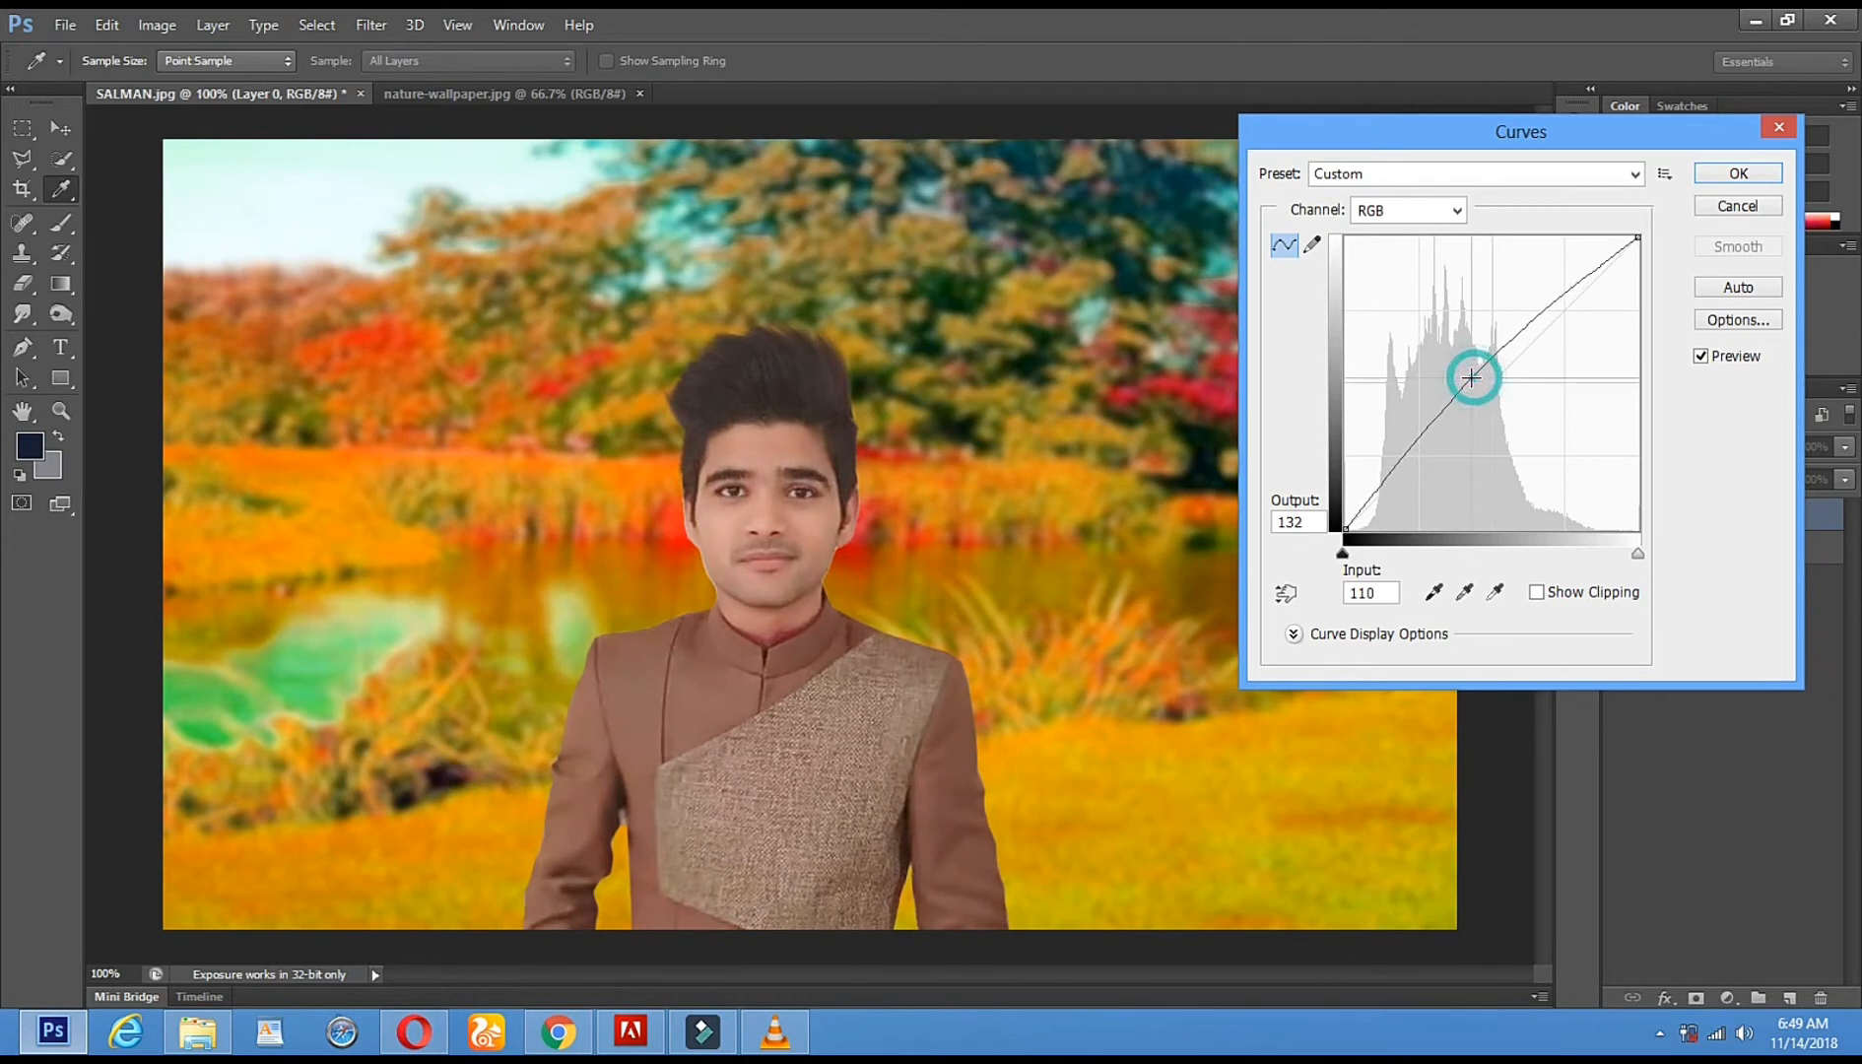
pyautogui.moveTo(1471, 377); pyautogui.dragTo(1467, 377)
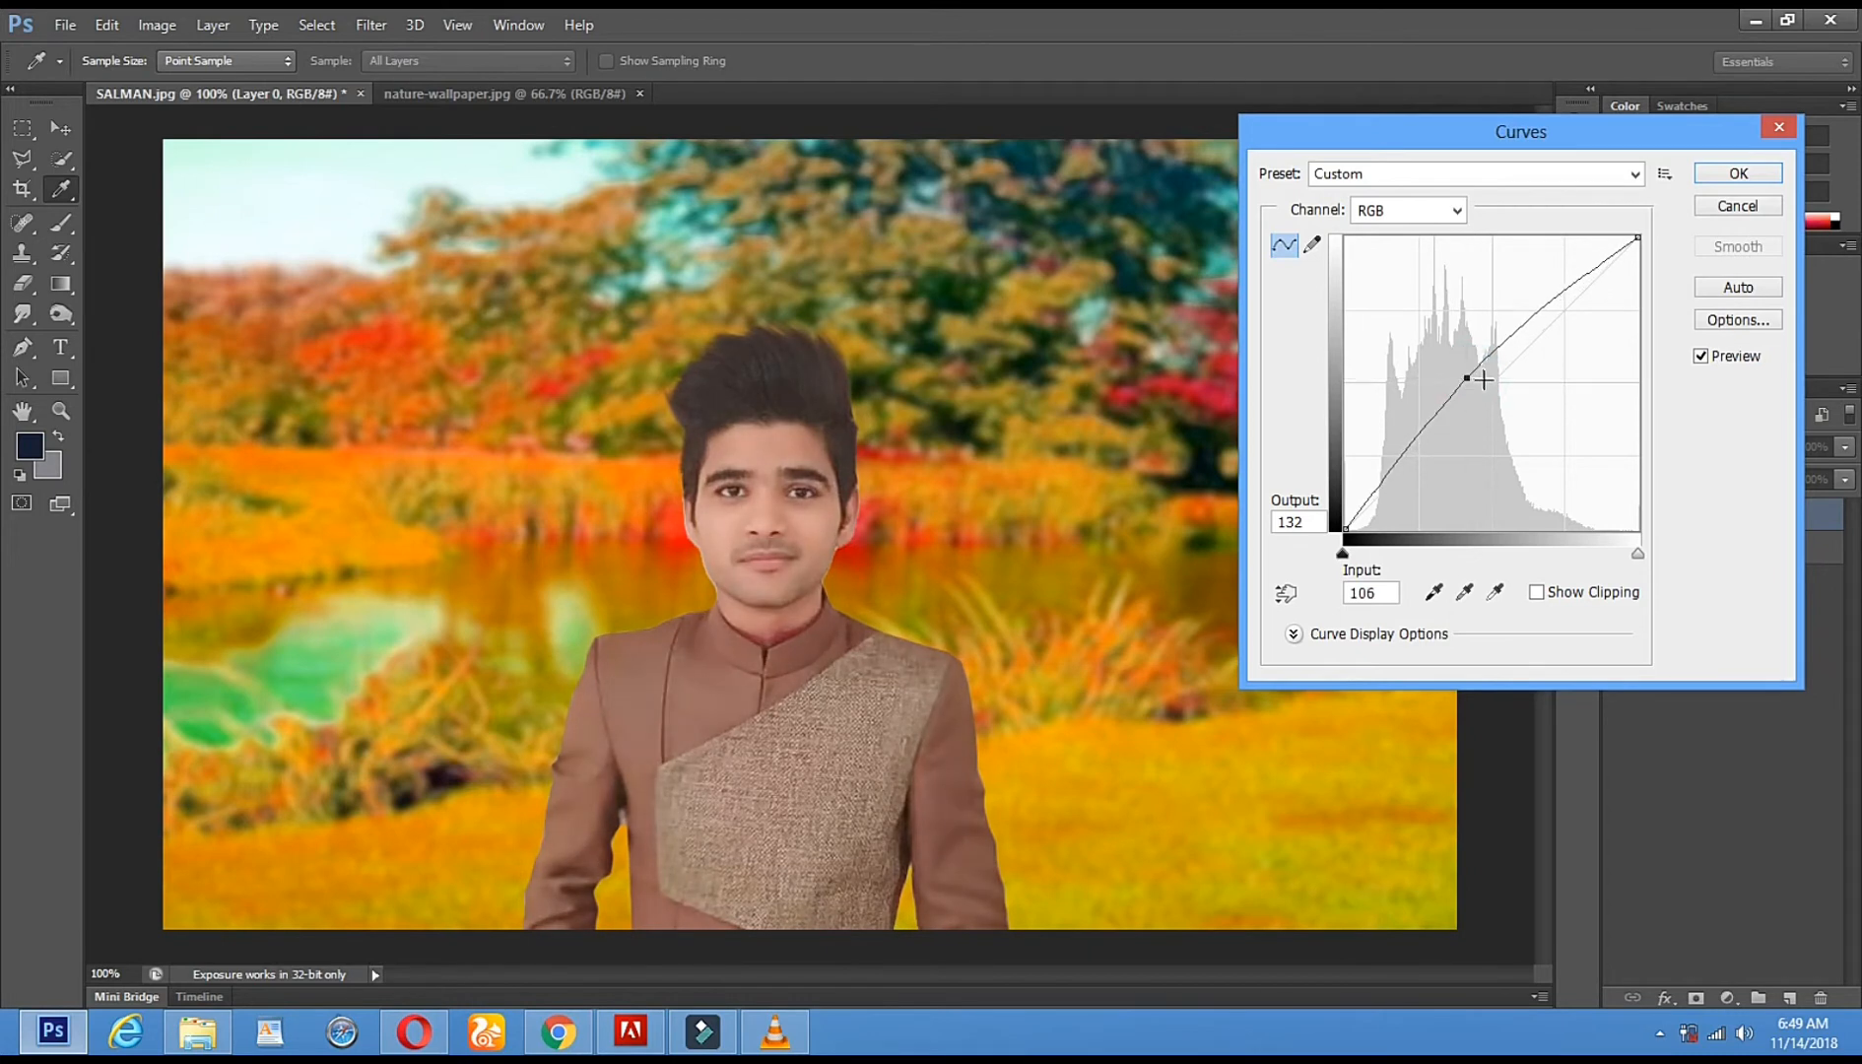
pyautogui.click(1737, 176)
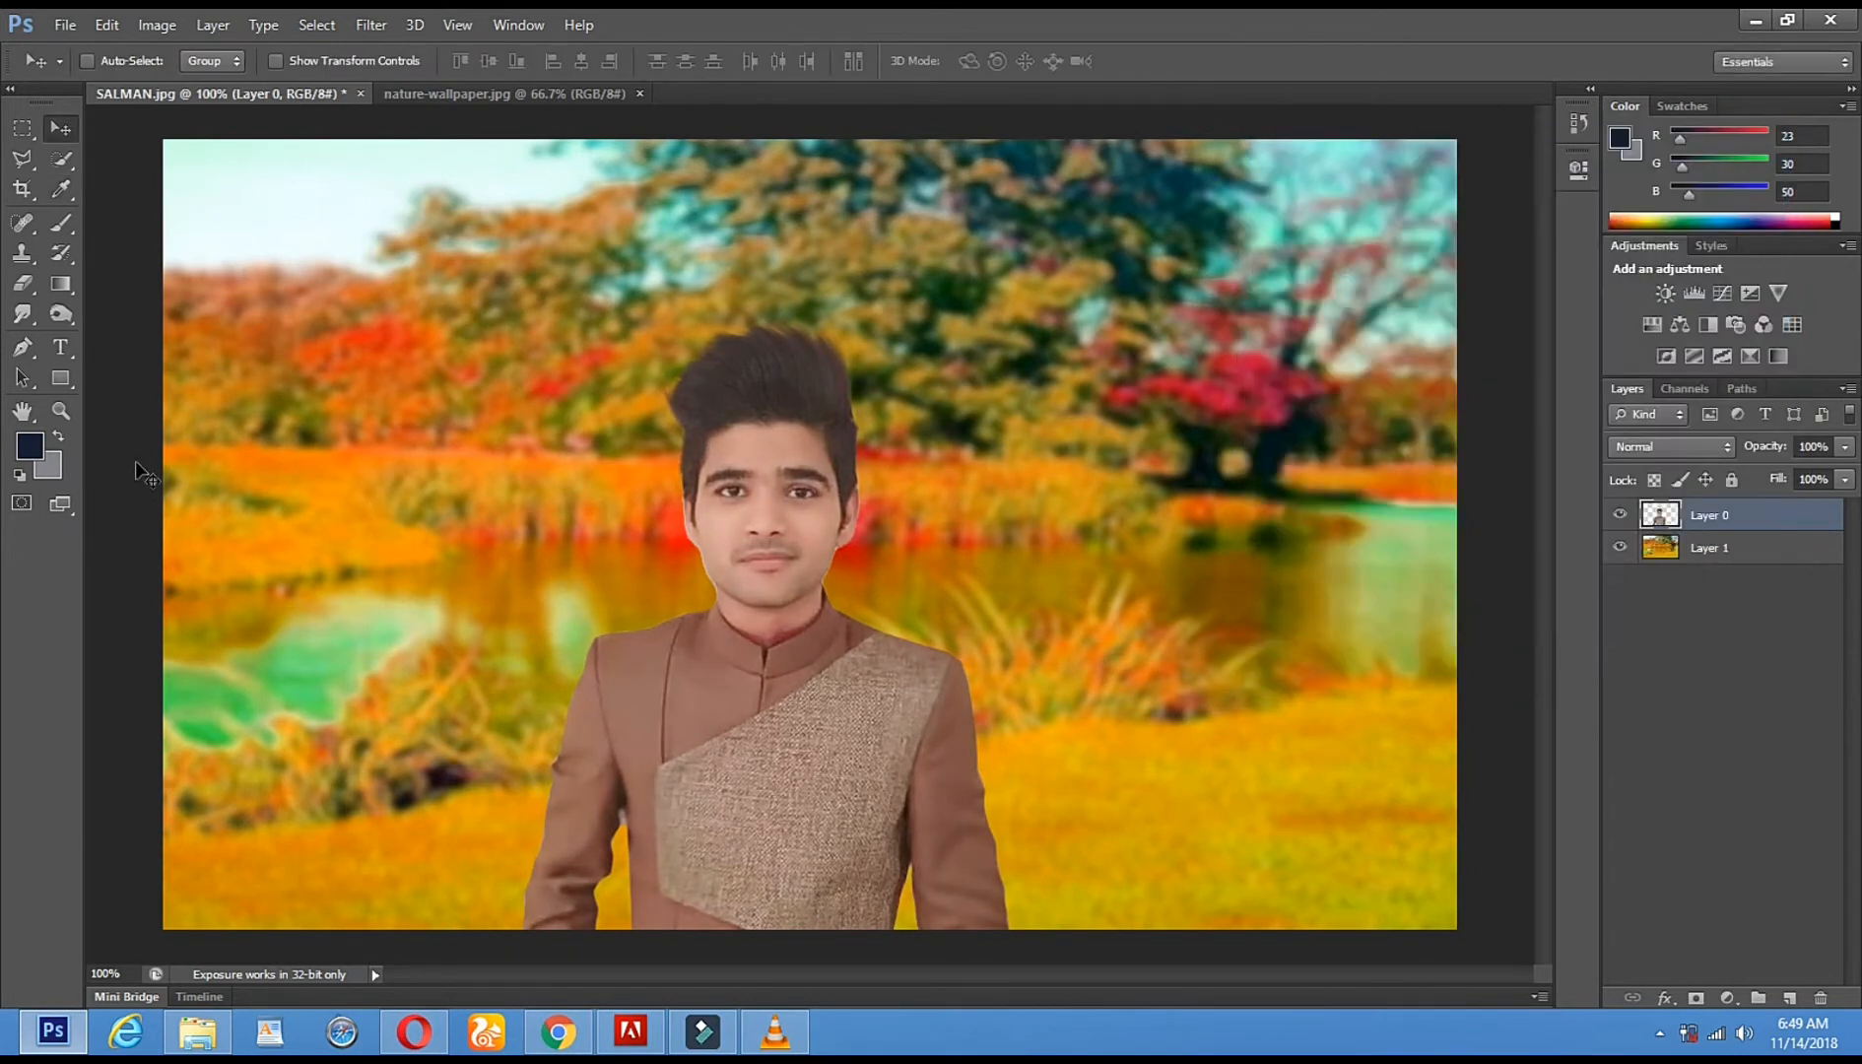
# - Burn the hair darker at Midtones 50%, then burn the left sleeve with a 106 px brush
pyautogui.click(56, 316)
pyautogui.moveTo(761, 365)
pyautogui.mouseDown()
pyautogui.moveTo(841, 399)
pyautogui.moveTo(693, 390)
pyautogui.moveTo(680, 455)
pyautogui.mouseUp()
pyautogui.click(840, 429)
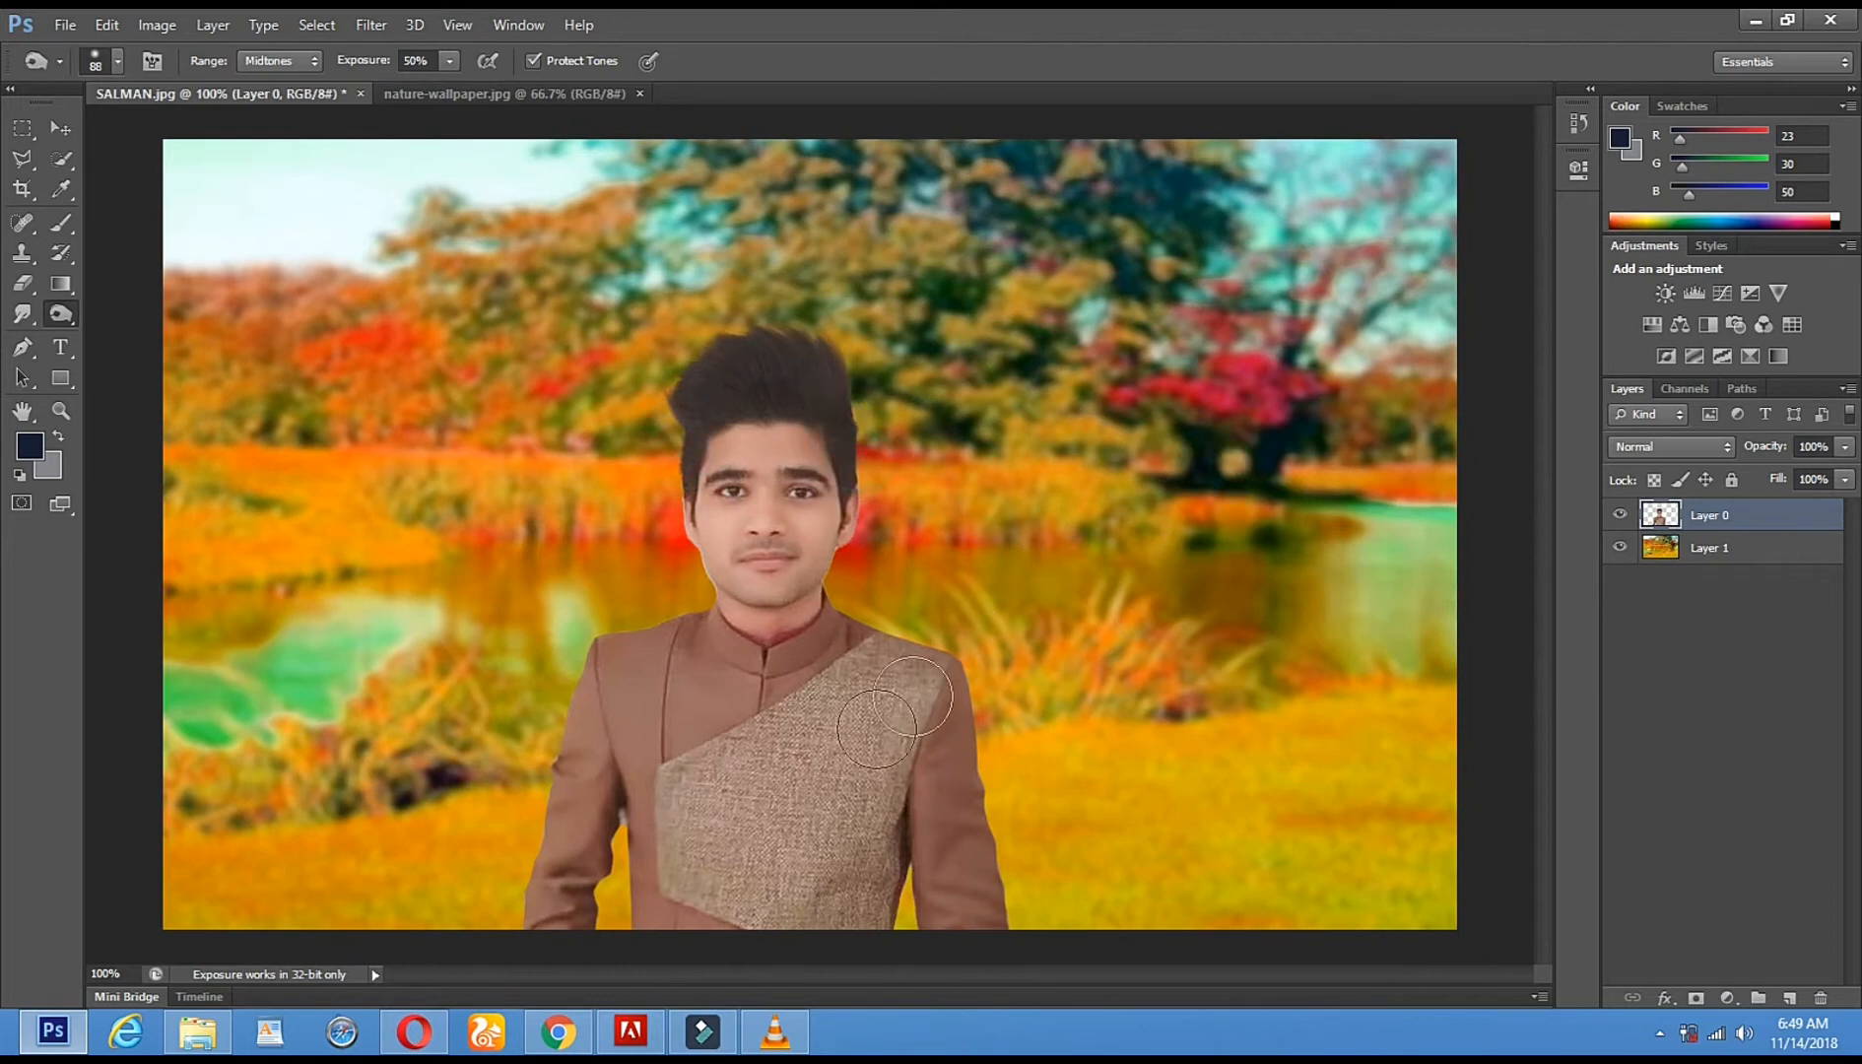
pyautogui.rightClick(1023, 609)
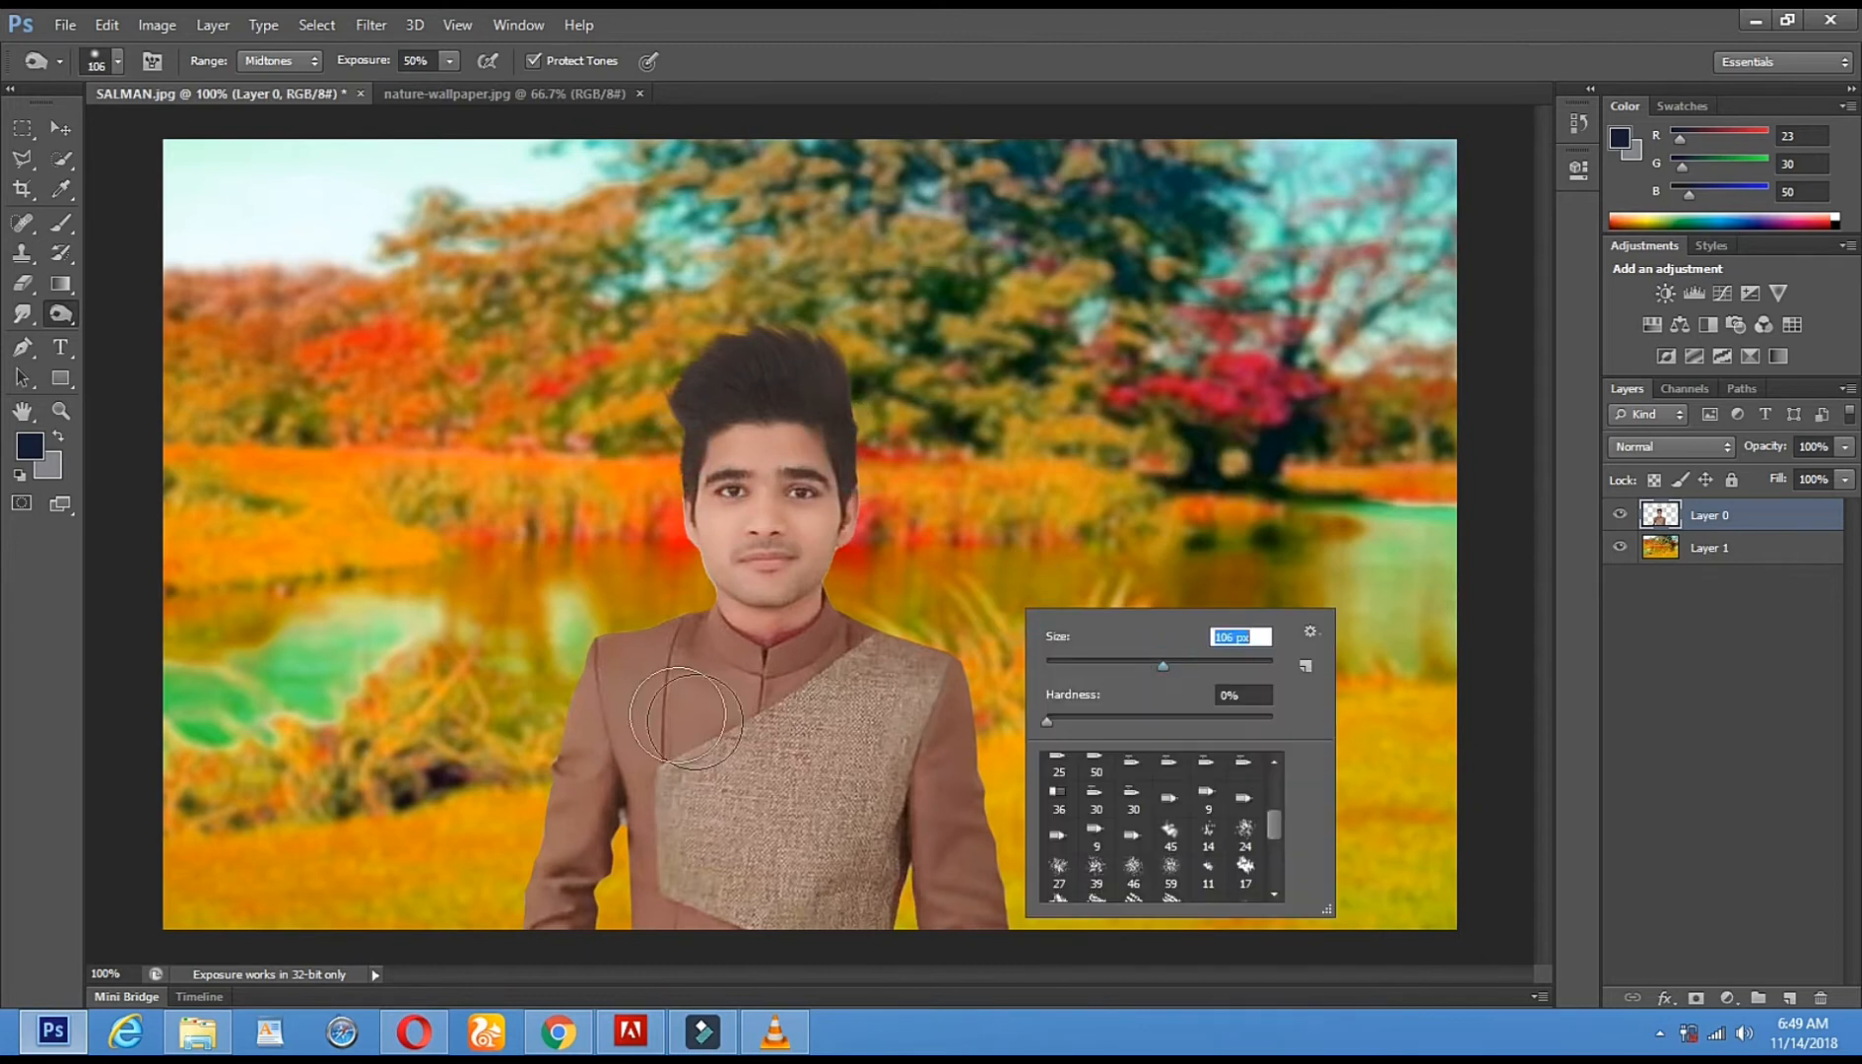
pyautogui.moveTo(606, 710)
pyautogui.mouseDown()
pyautogui.moveTo(540, 836)
pyautogui.moveTo(567, 887)
pyautogui.mouseUp()
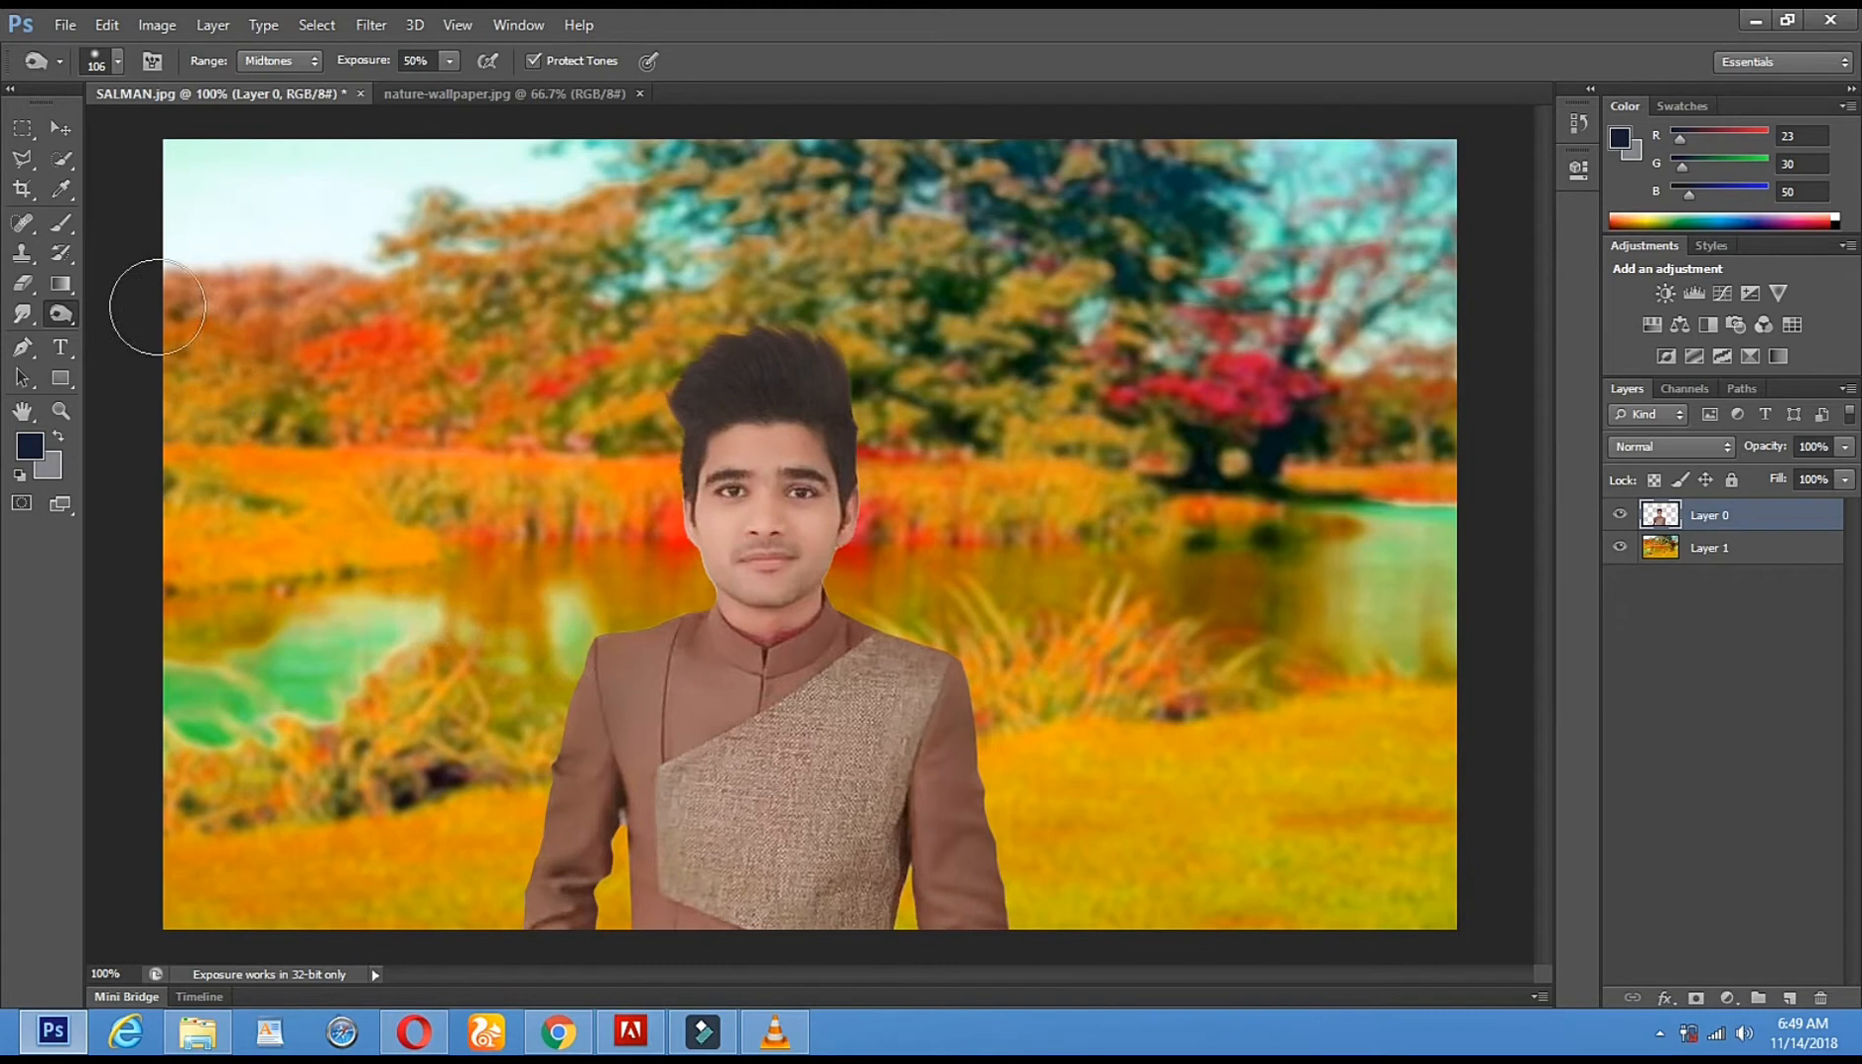
pyautogui.click(22, 314)
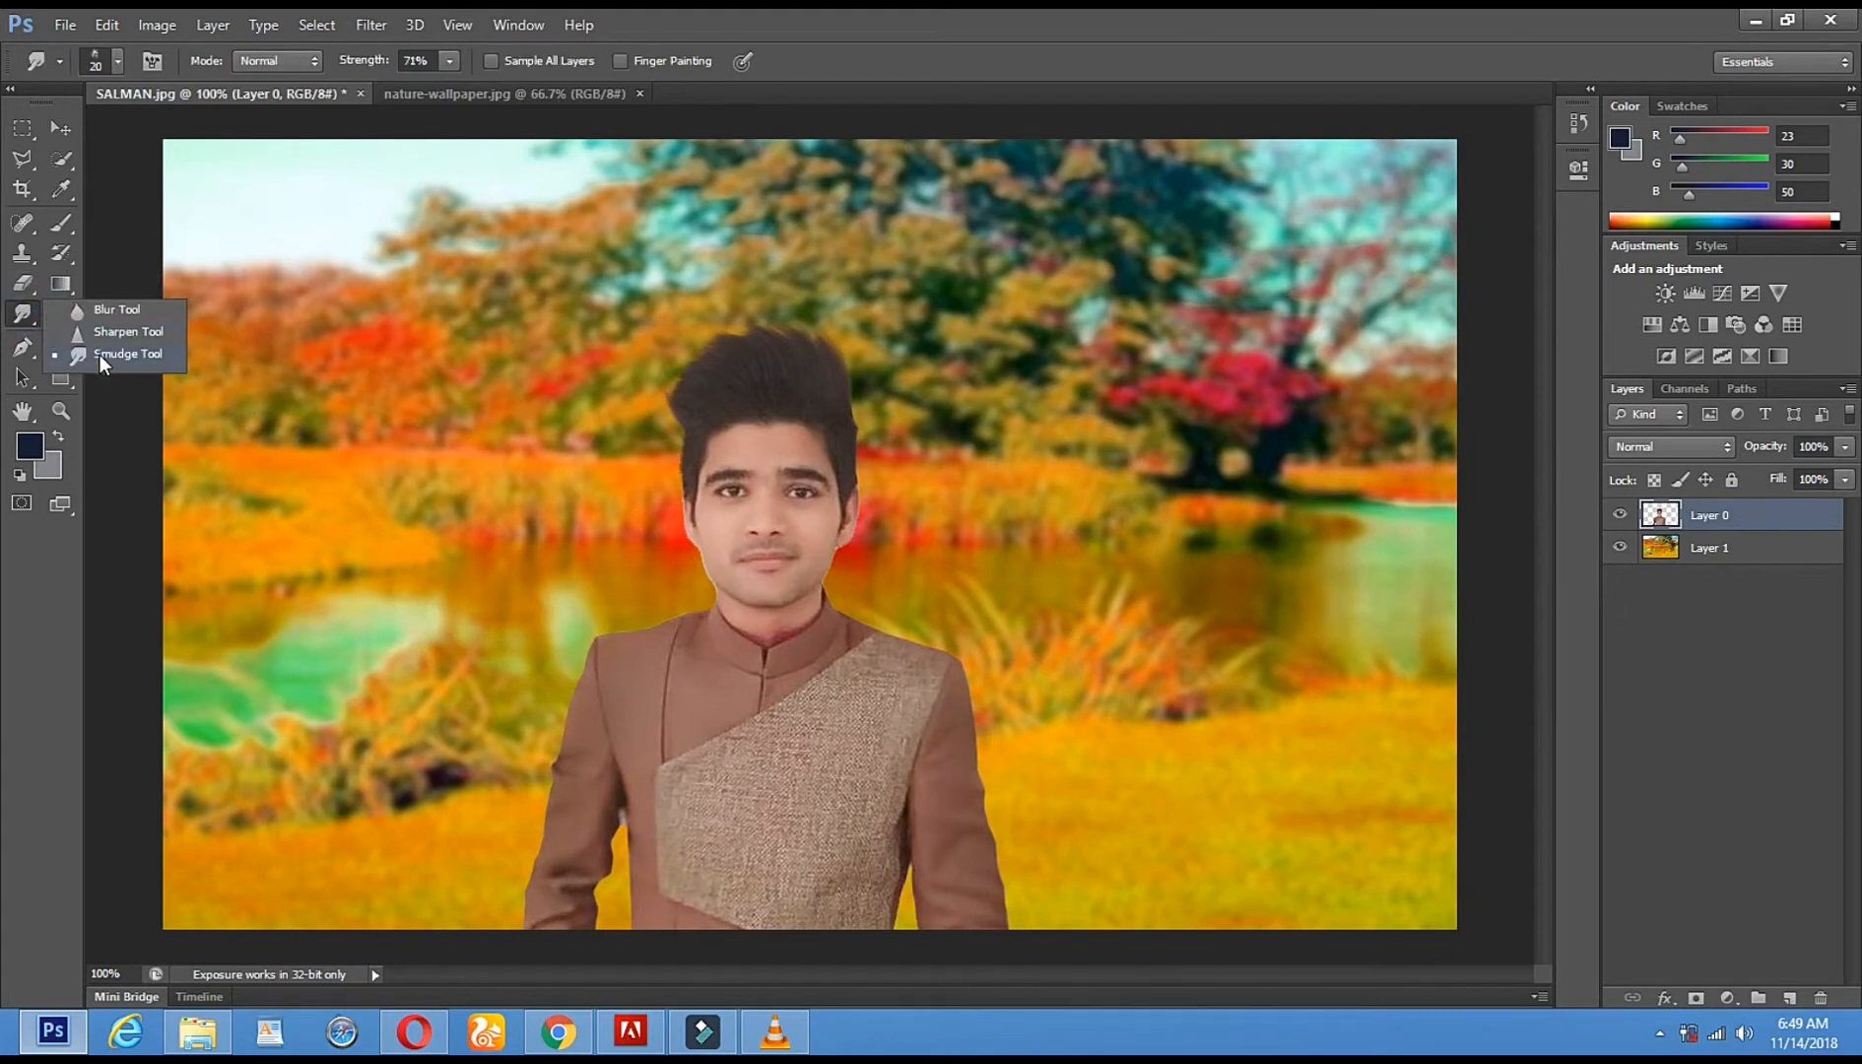
# - Switch to the Smudge tool with a 29 px brush
pyautogui.click(99, 354)
pyautogui.rightClick(1014, 806)
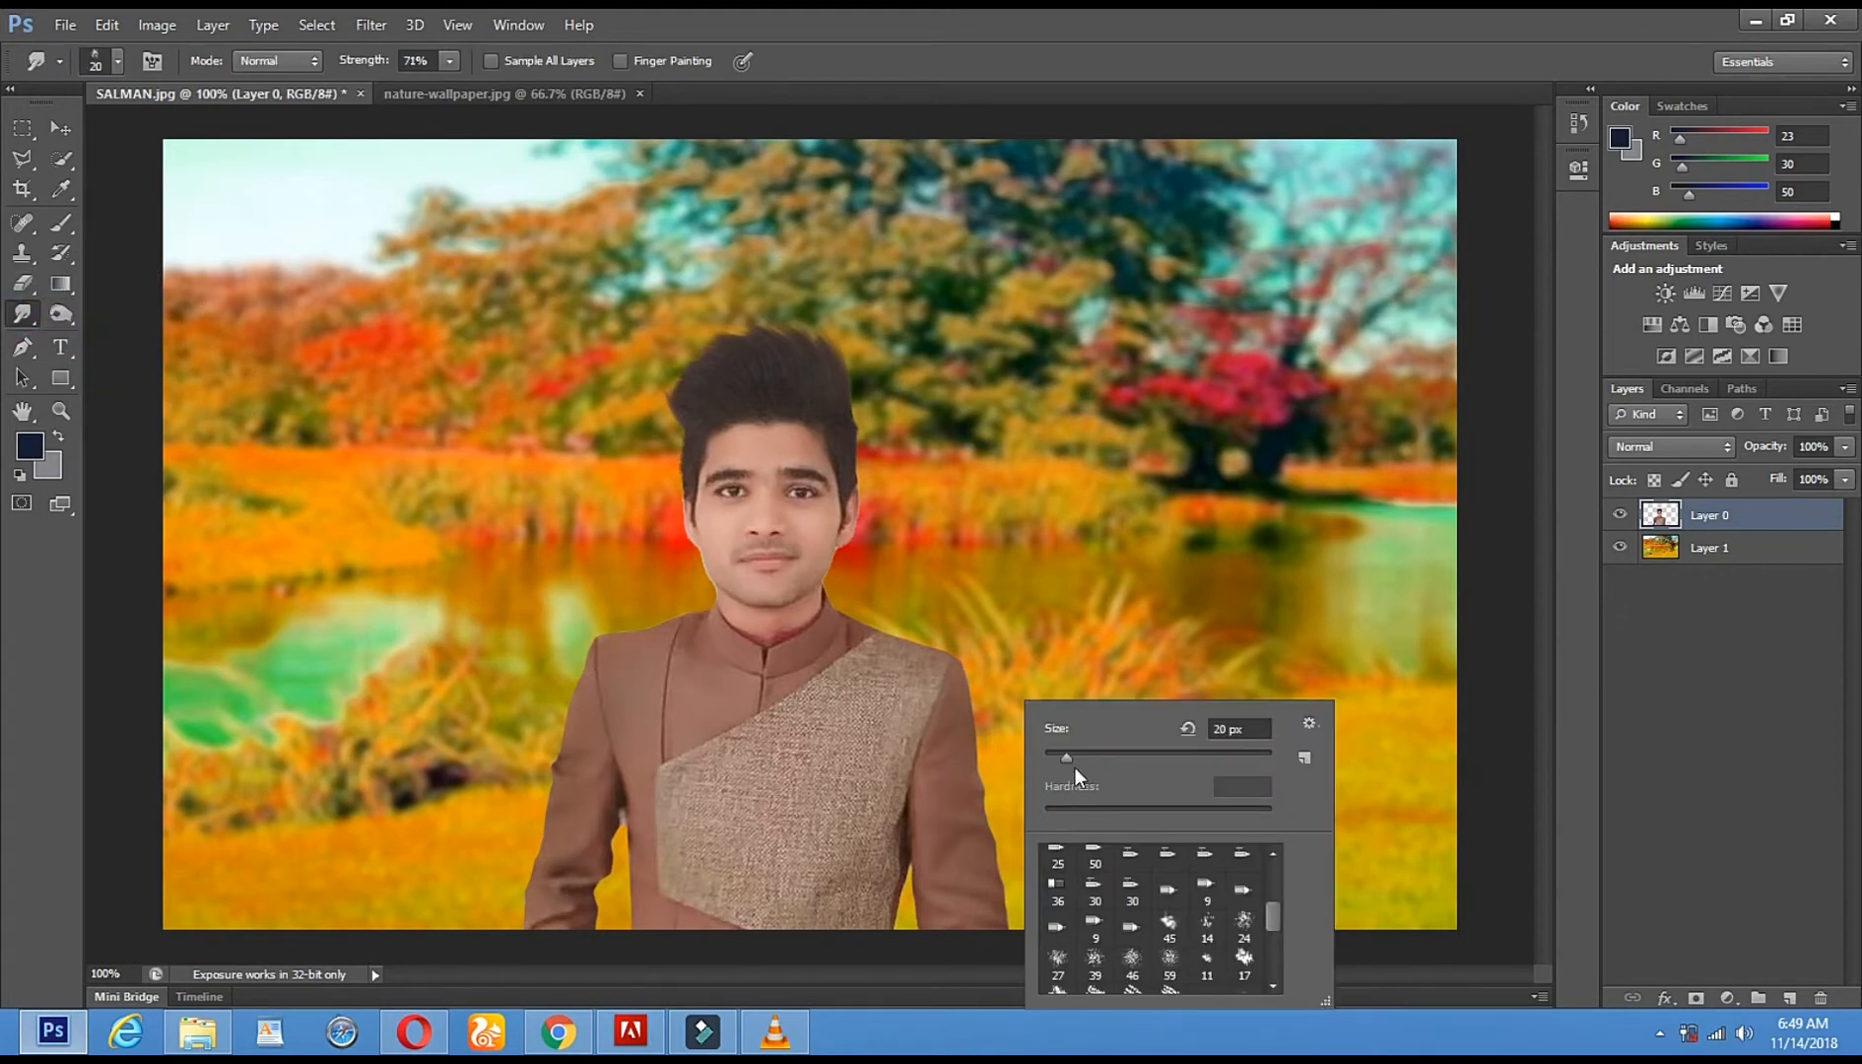
pyautogui.moveTo(1067, 757); pyautogui.dragTo(1076, 757)
pyautogui.press('Return')
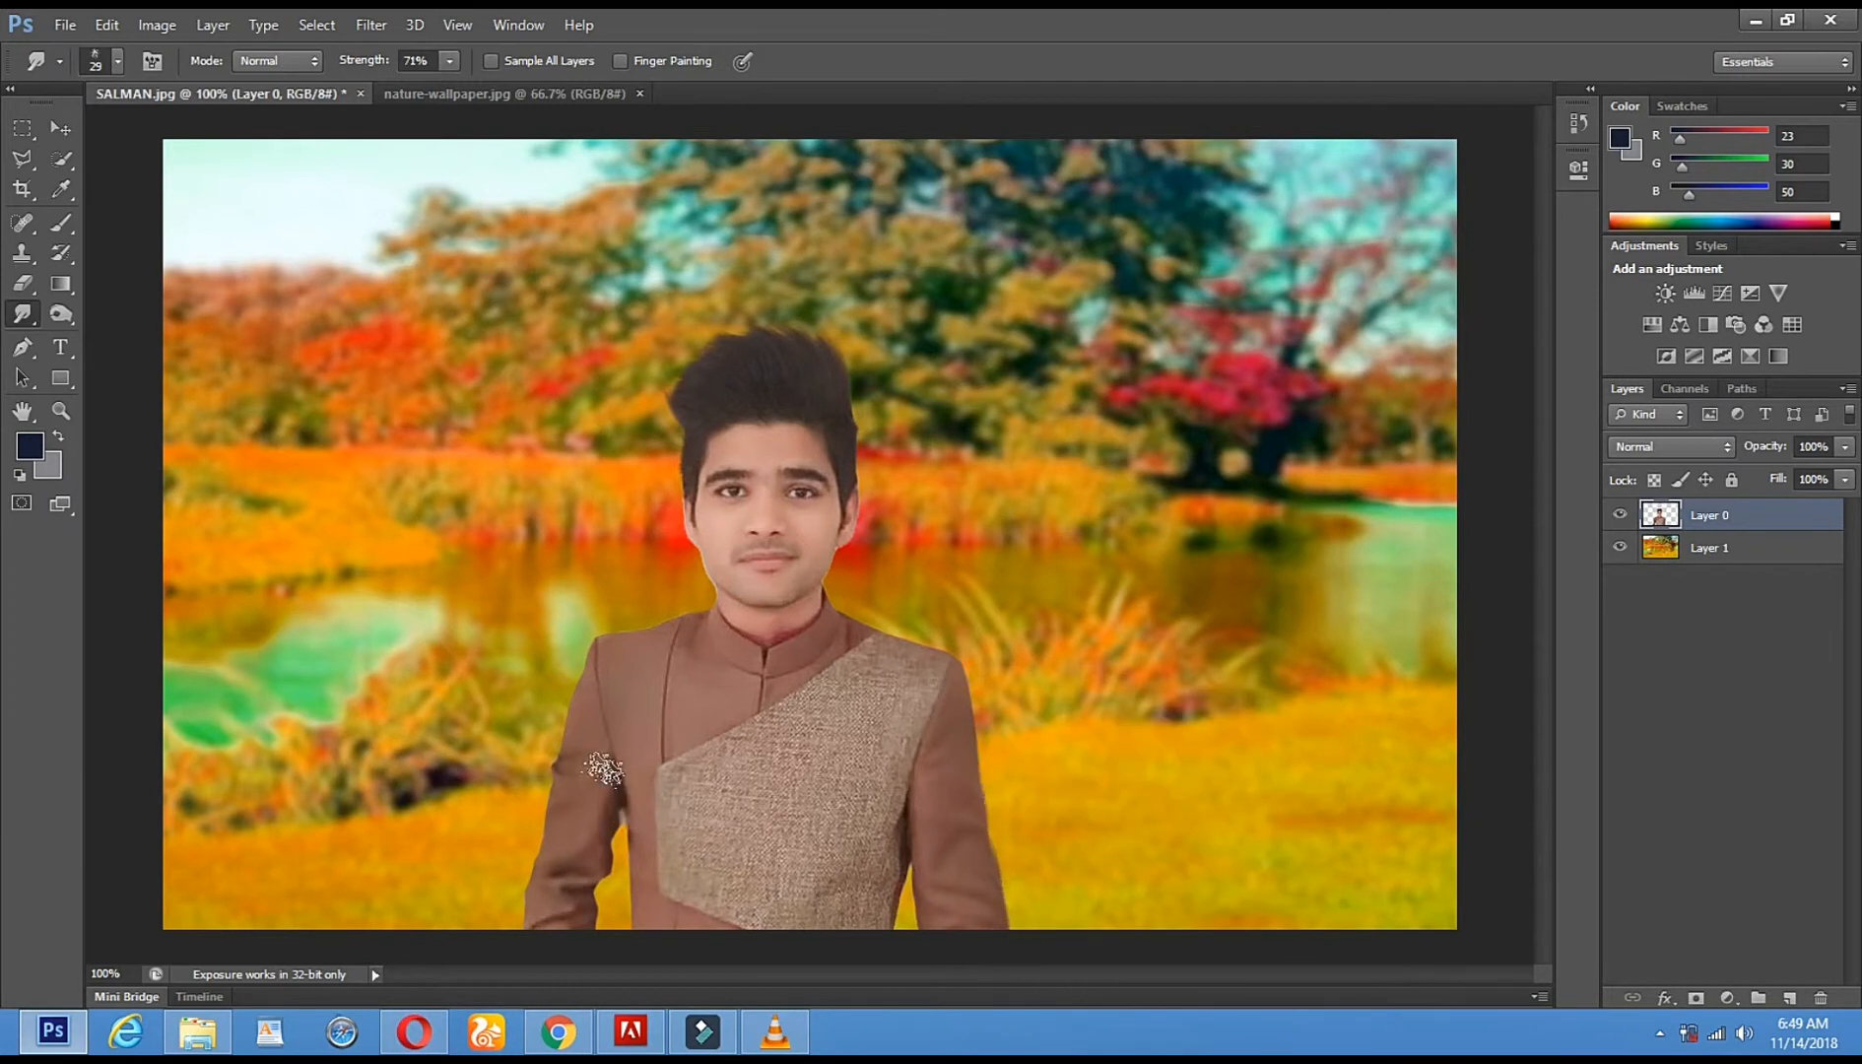
# - Smudge the shoulder, sleeve and left-arm jacket edges to hide the yellow slivers
pyautogui.moveTo(565, 731); pyautogui.dragTo(503, 952)
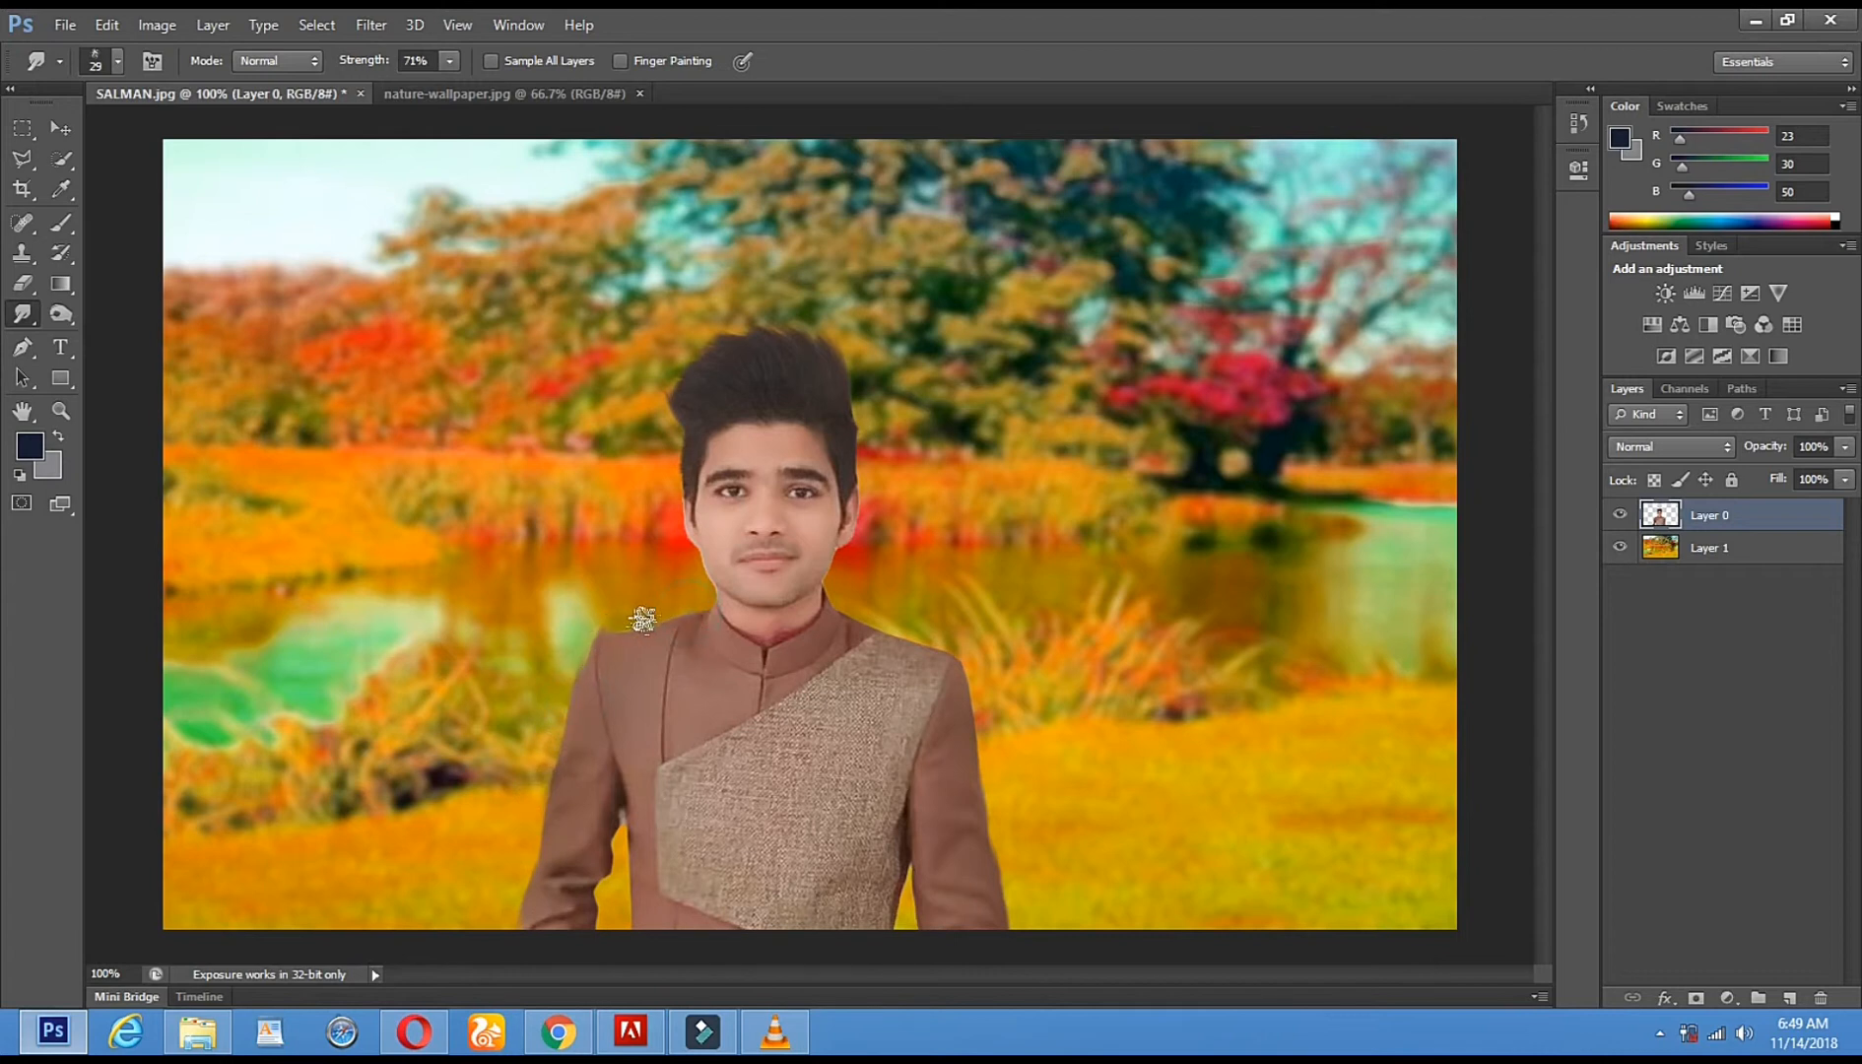
pyautogui.moveTo(600, 624); pyautogui.dragTo(576, 669)
pyautogui.moveTo(863, 618)
pyautogui.mouseDown()
pyautogui.moveTo(962, 676)
pyautogui.moveTo(975, 731)
pyautogui.mouseUp()
pyautogui.moveTo(908, 879); pyautogui.dragTo(902, 961)
pyautogui.moveTo(615, 832); pyautogui.dragTo(603, 961)
pyautogui.moveTo(593, 891); pyautogui.dragTo(598, 970)
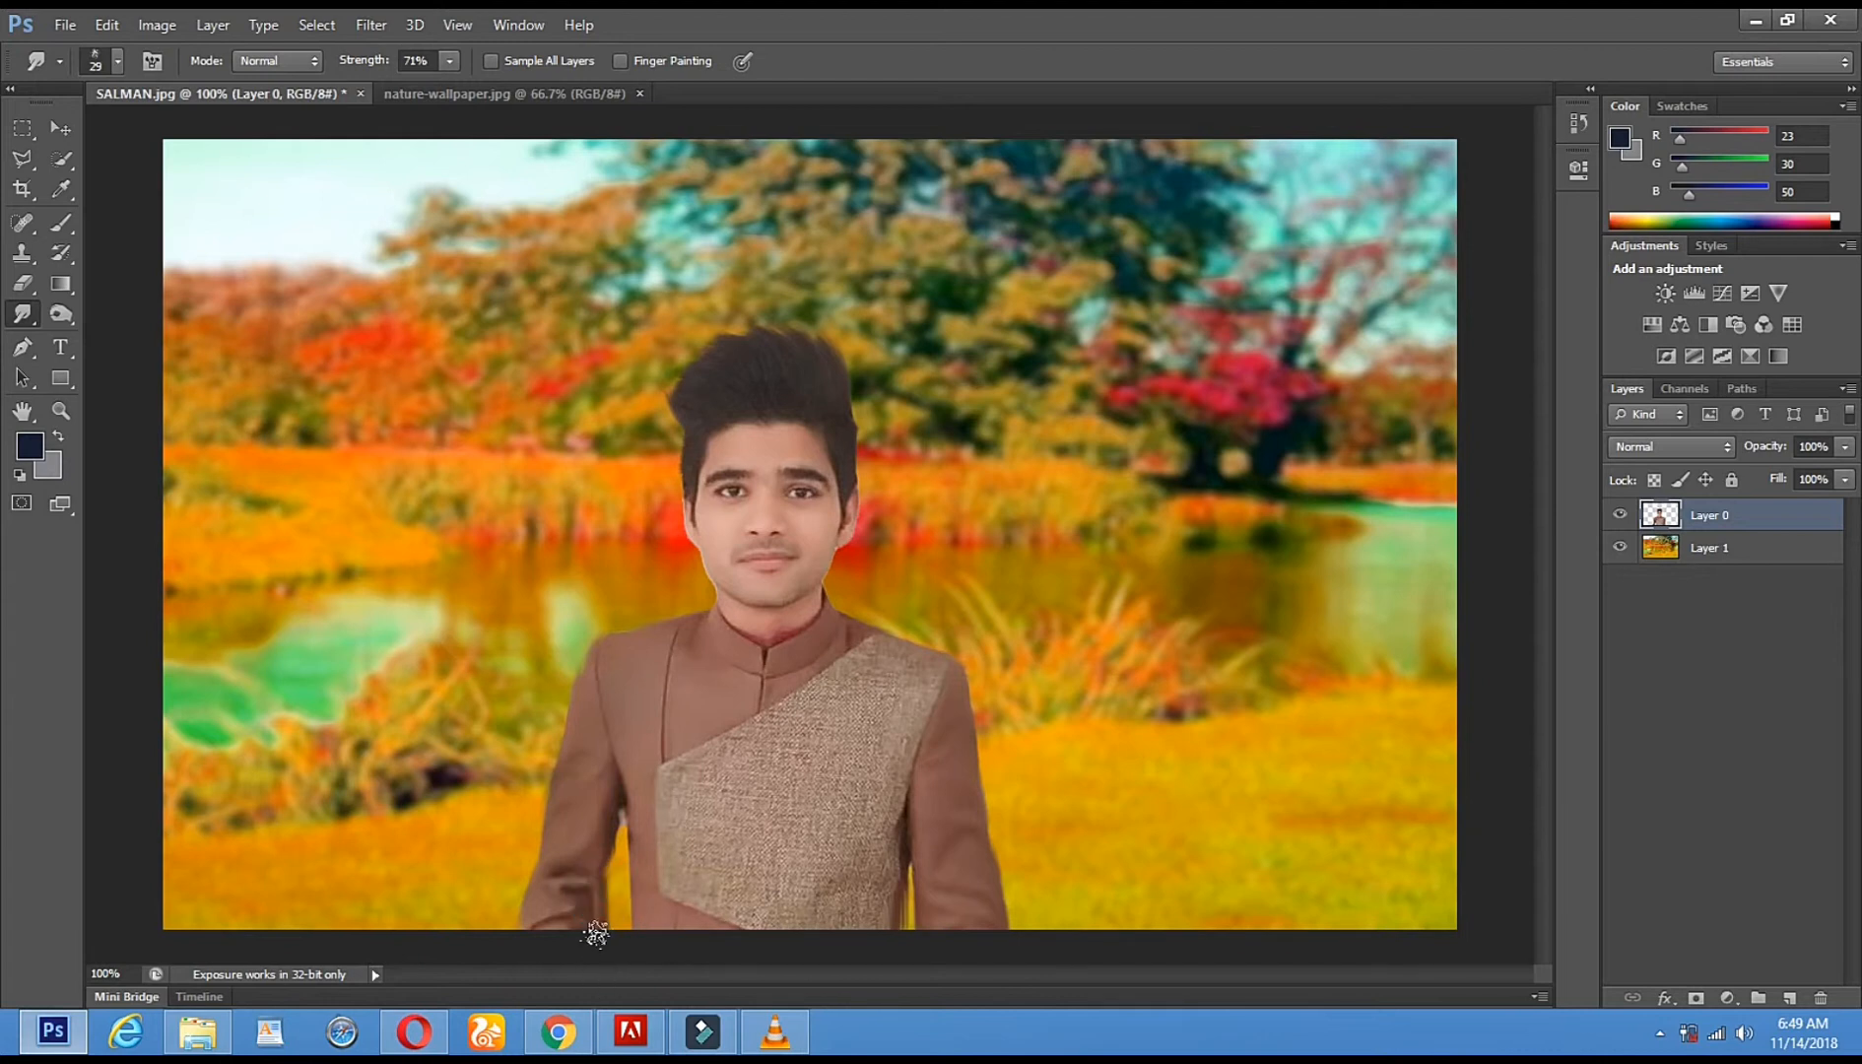
pyautogui.moveTo(595, 893); pyautogui.dragTo(595, 959)
pyautogui.moveTo(613, 824); pyautogui.dragTo(622, 829)
pyautogui.click(158, 26)
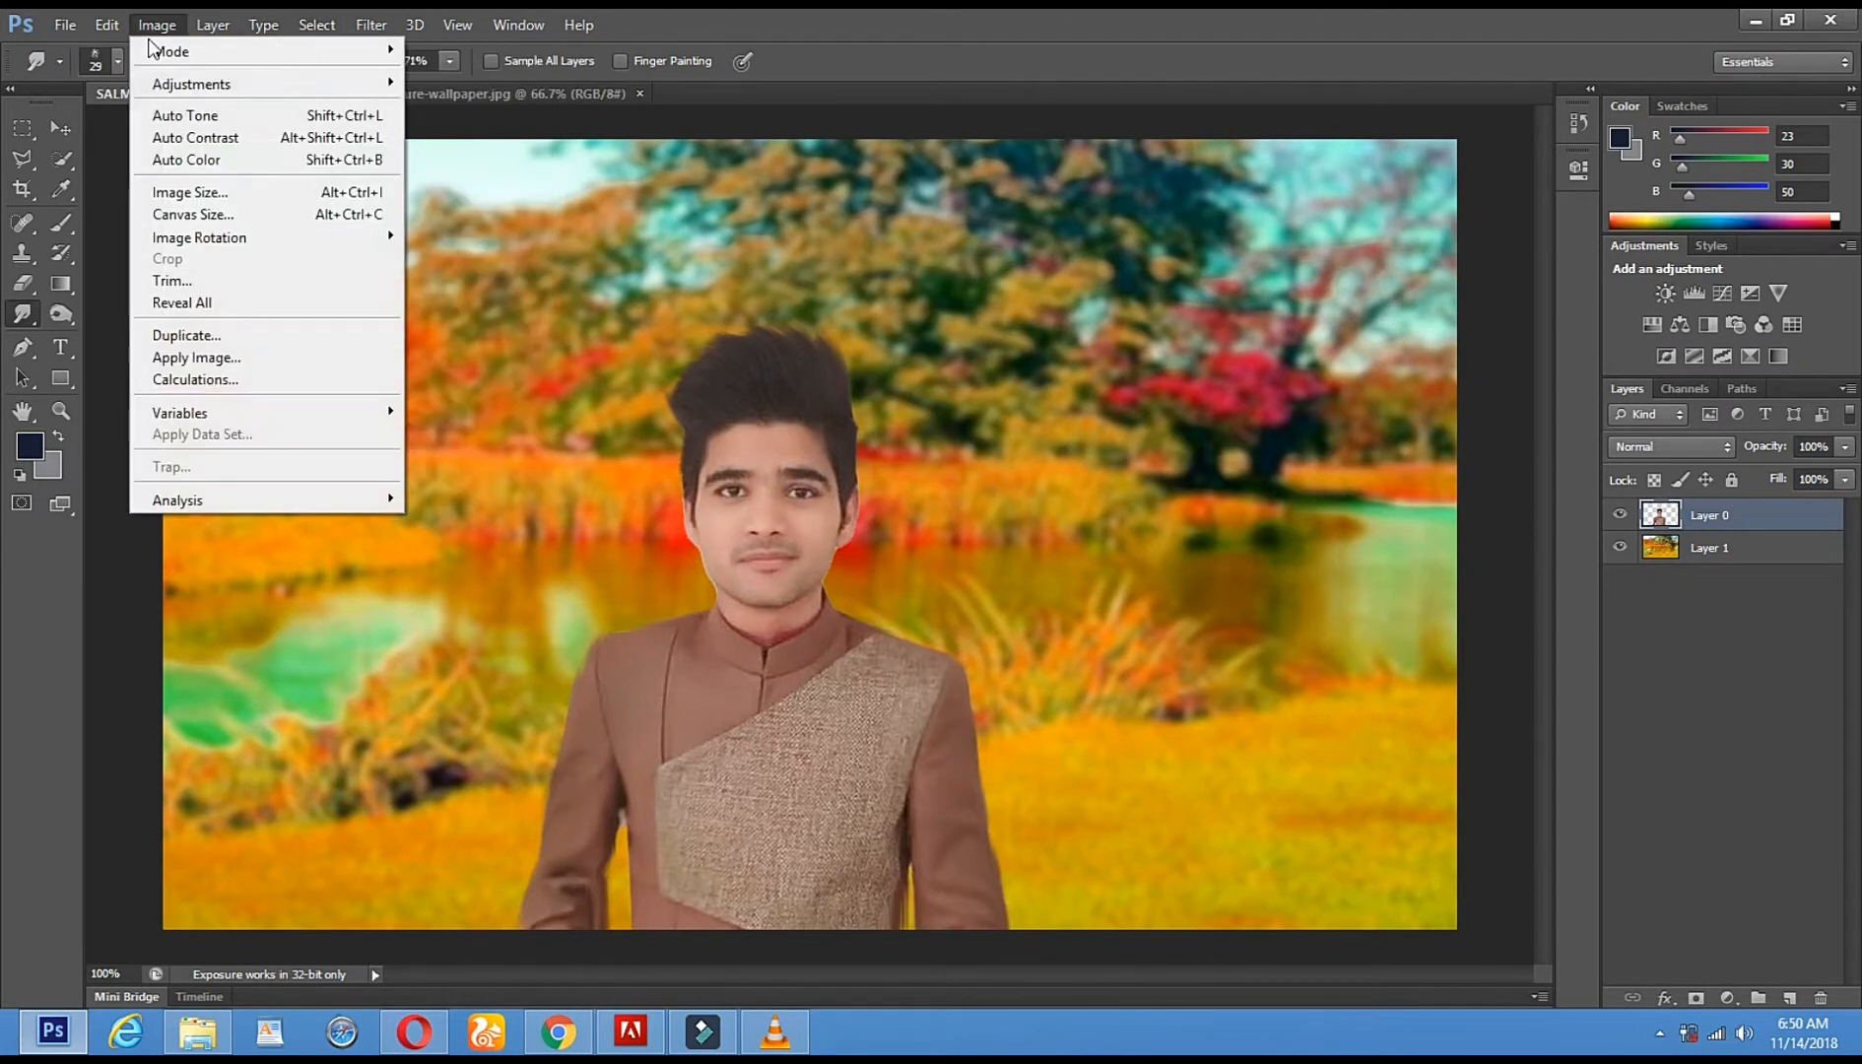
# - Flatten the image for HDR Toning and set Edge Glow radius 242 px, strength 0.63
pyautogui.moveTo(197, 84)
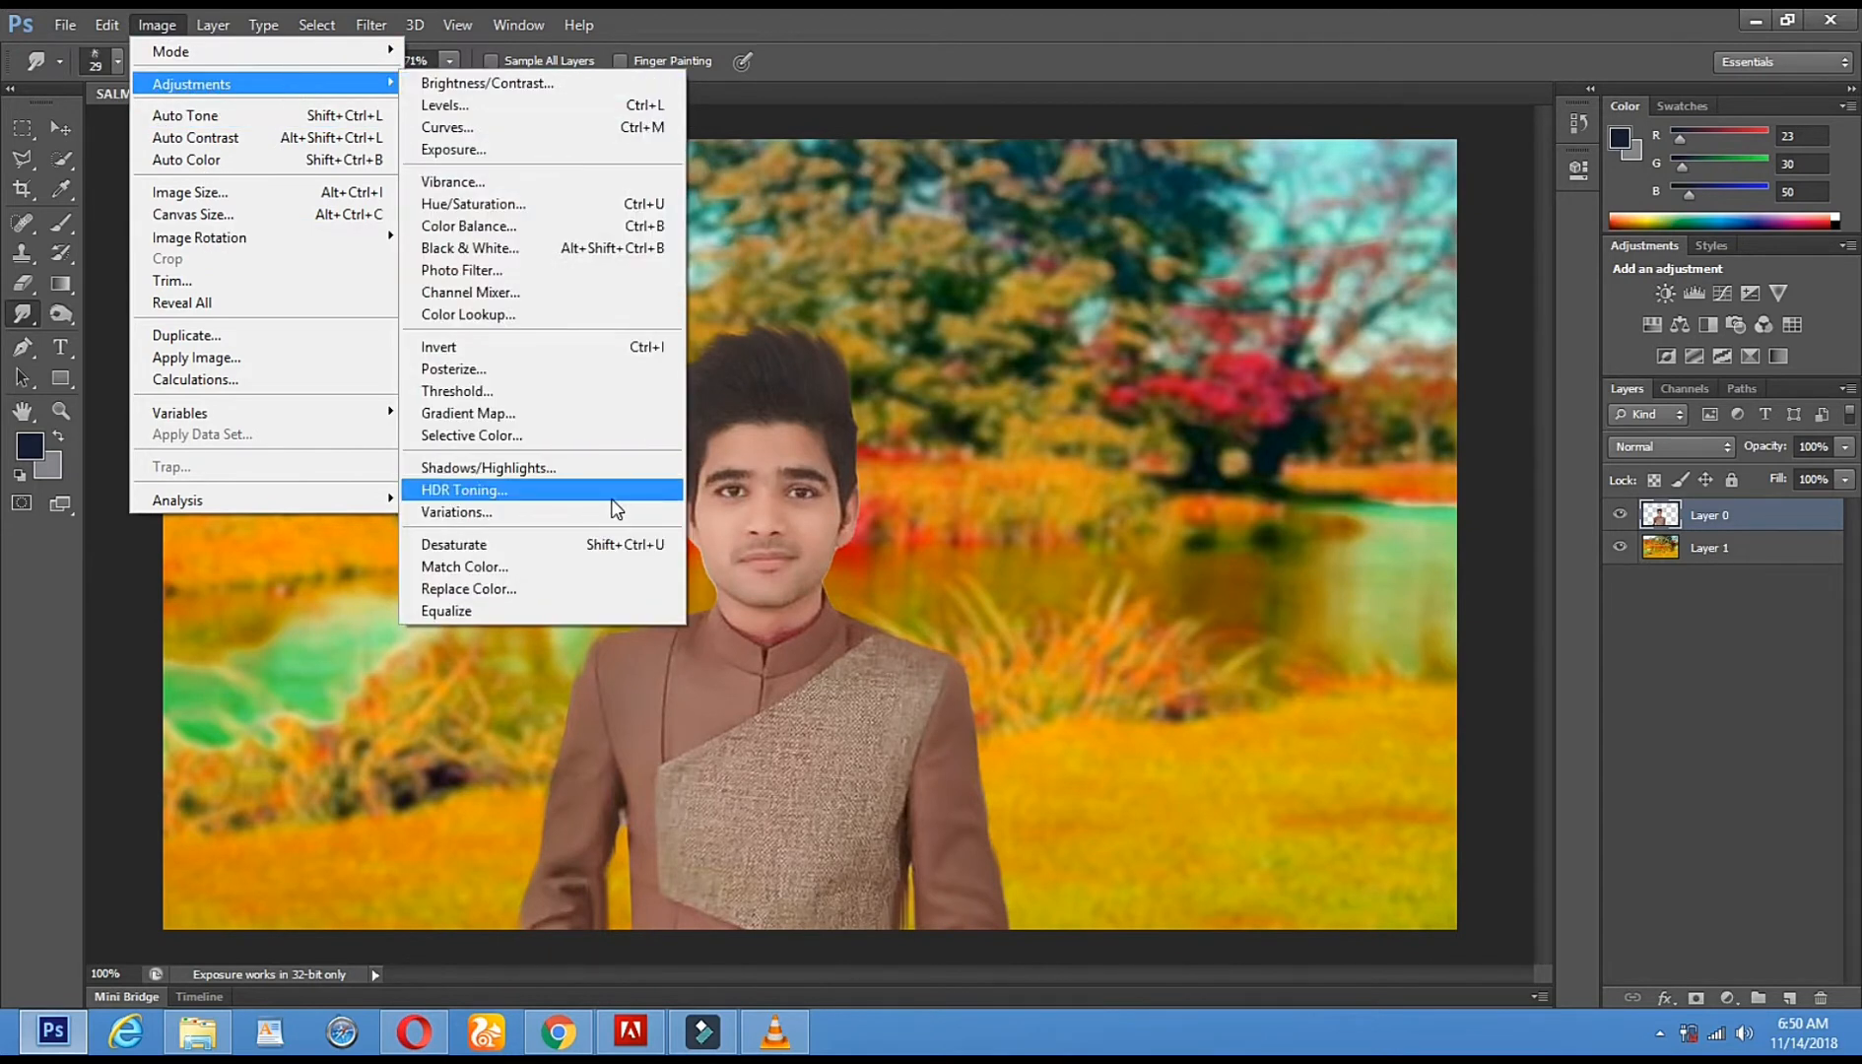
pyautogui.click(490, 493)
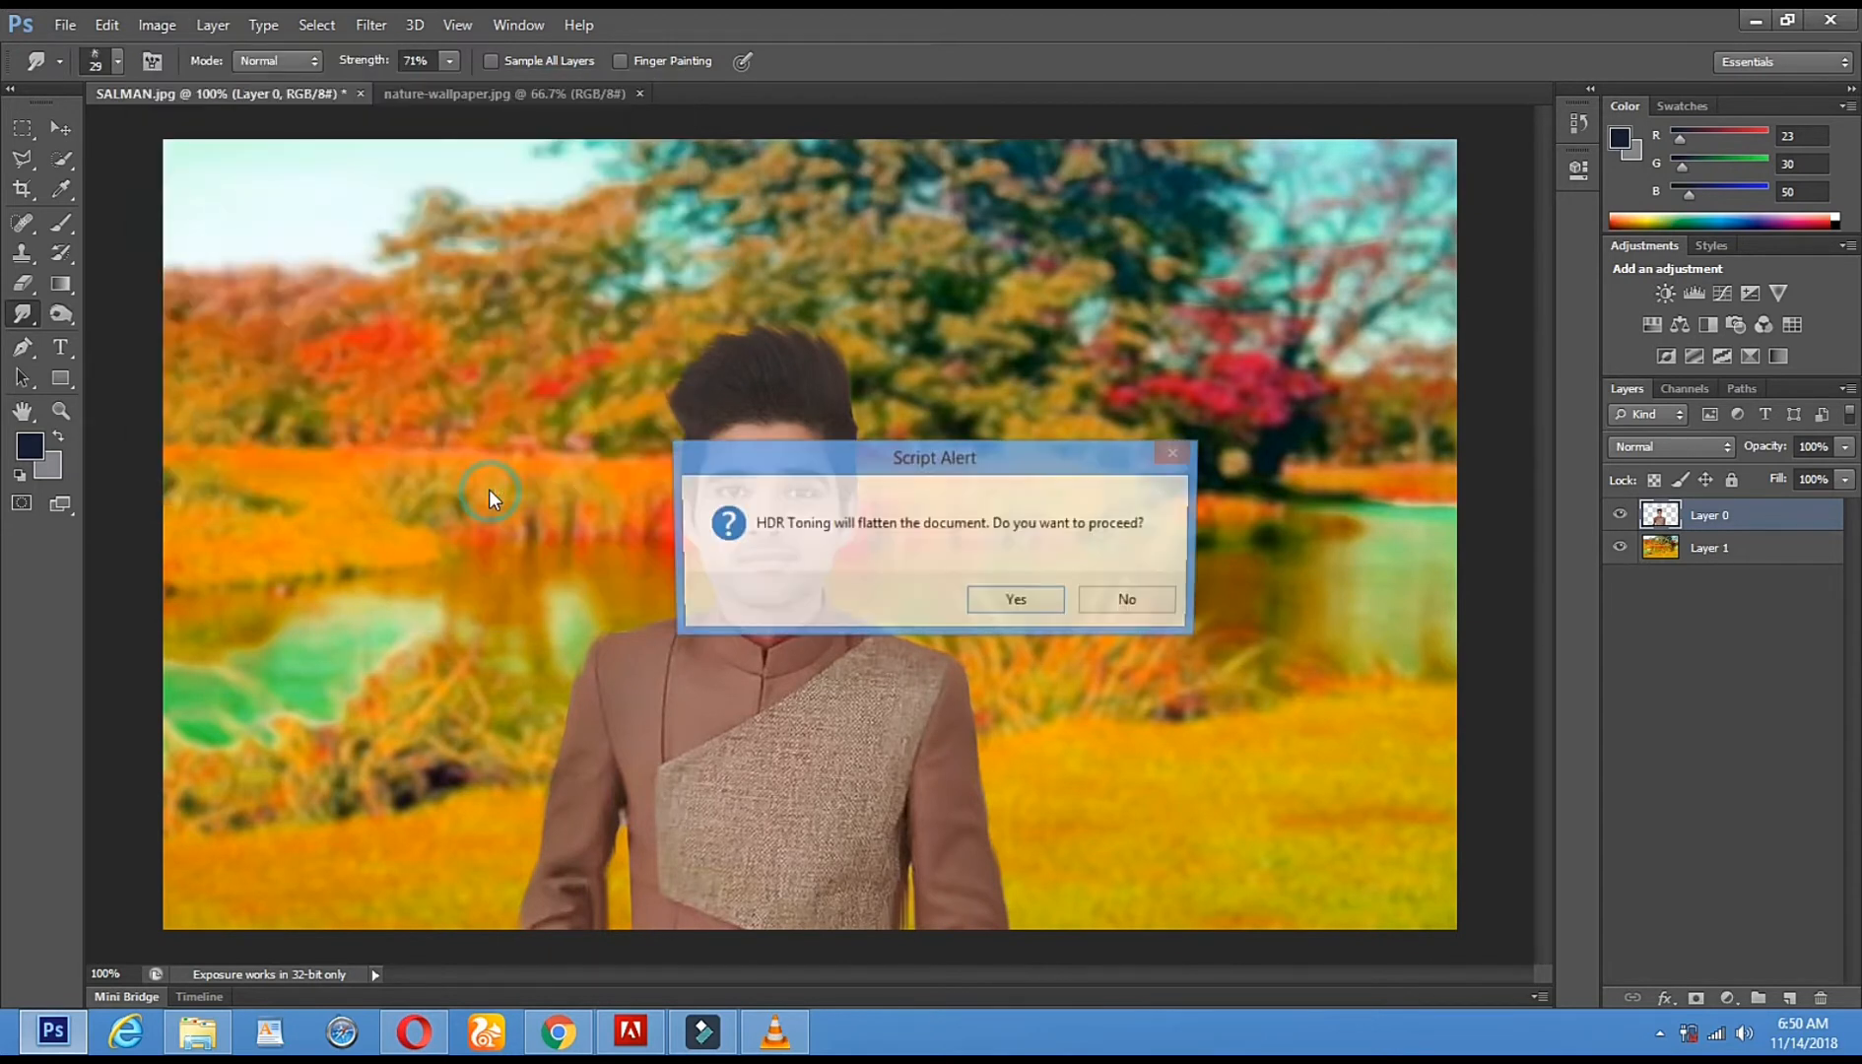
pyautogui.click(1018, 603)
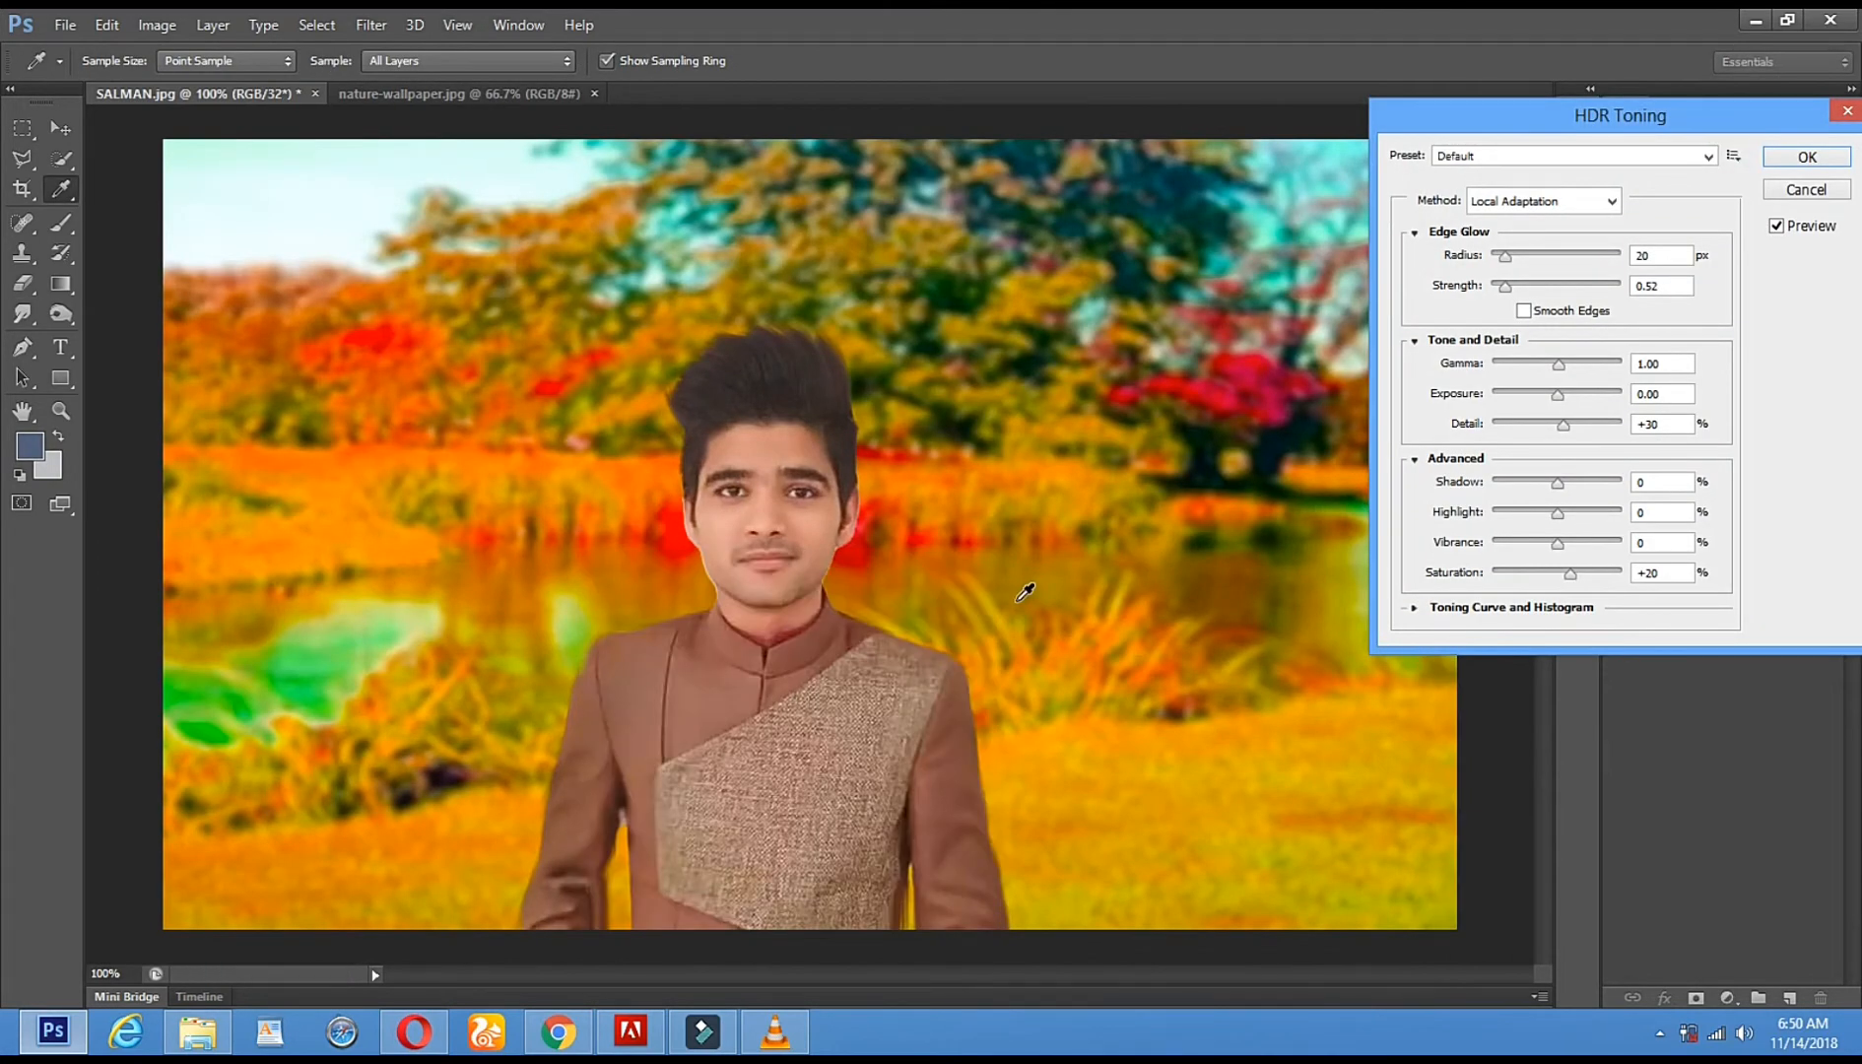
pyautogui.moveTo(1511, 257); pyautogui.dragTo(1574, 256)
pyautogui.moveTo(1513, 287); pyautogui.dragTo(1599, 287)
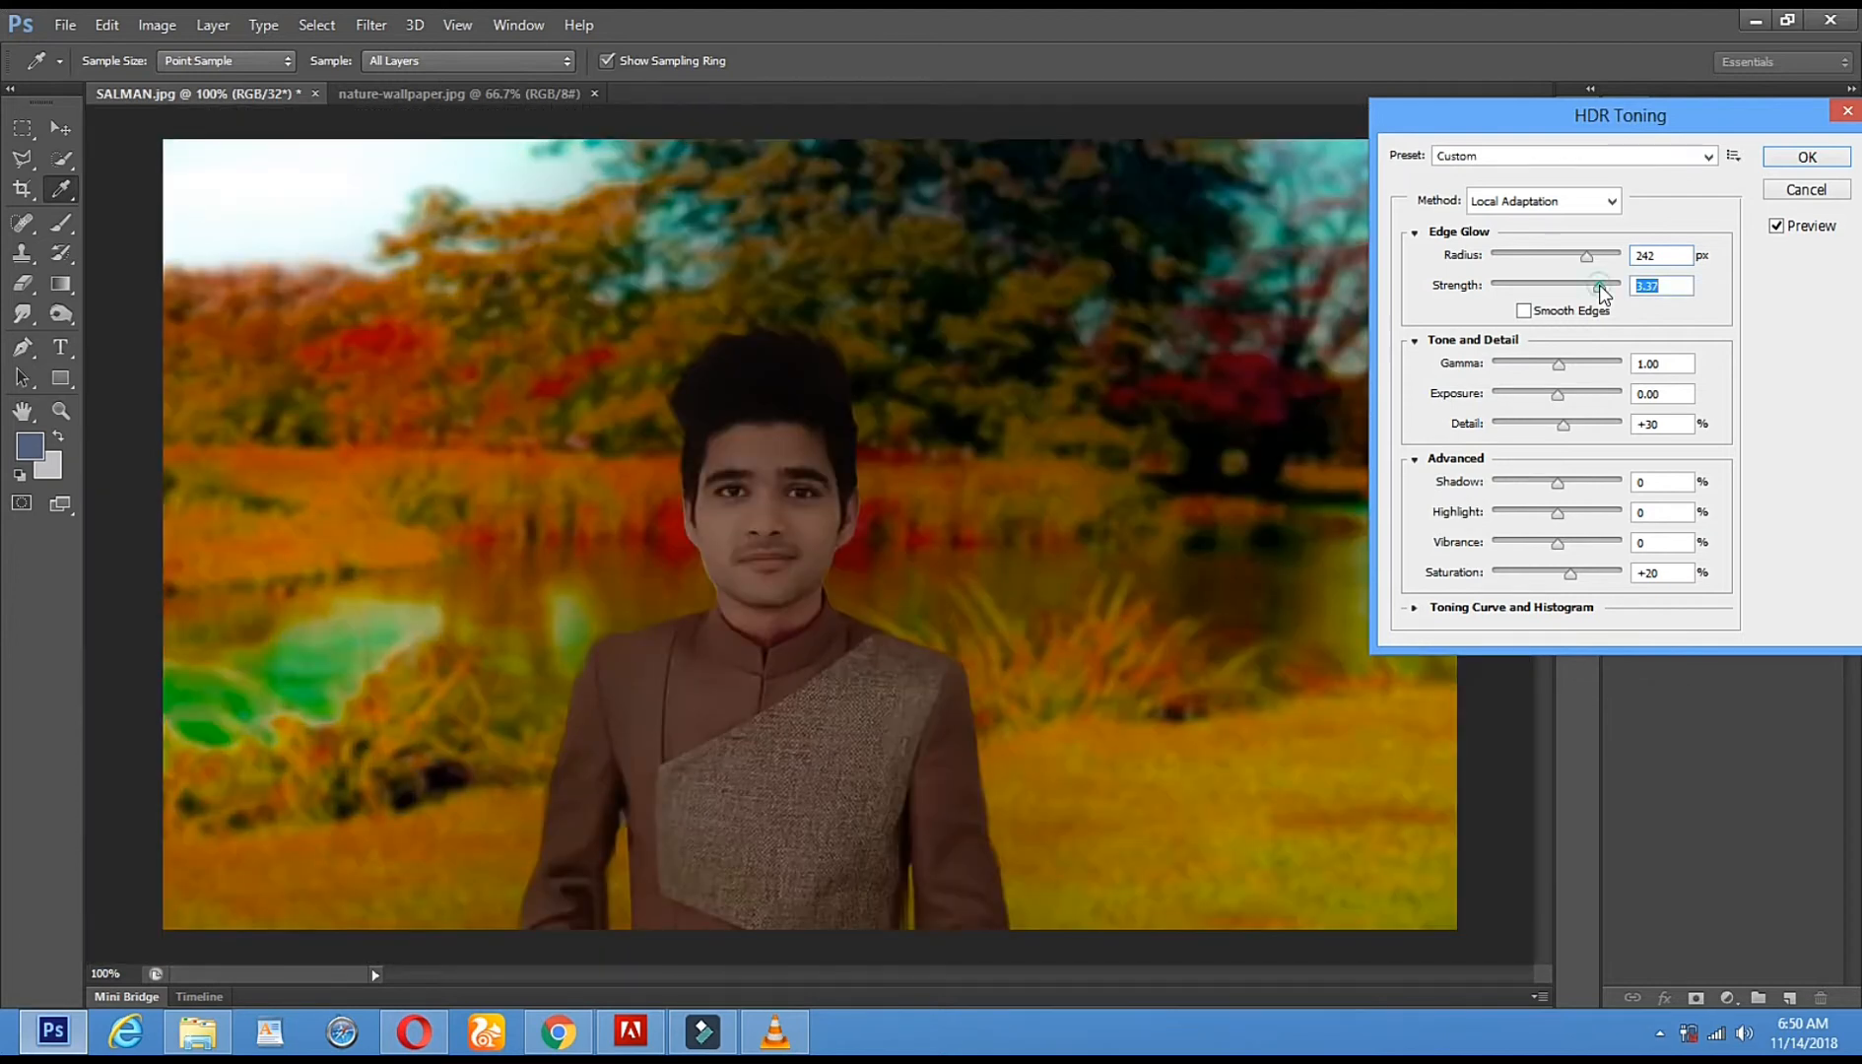
pyautogui.moveTo(1603, 294); pyautogui.dragTo(1545, 292)
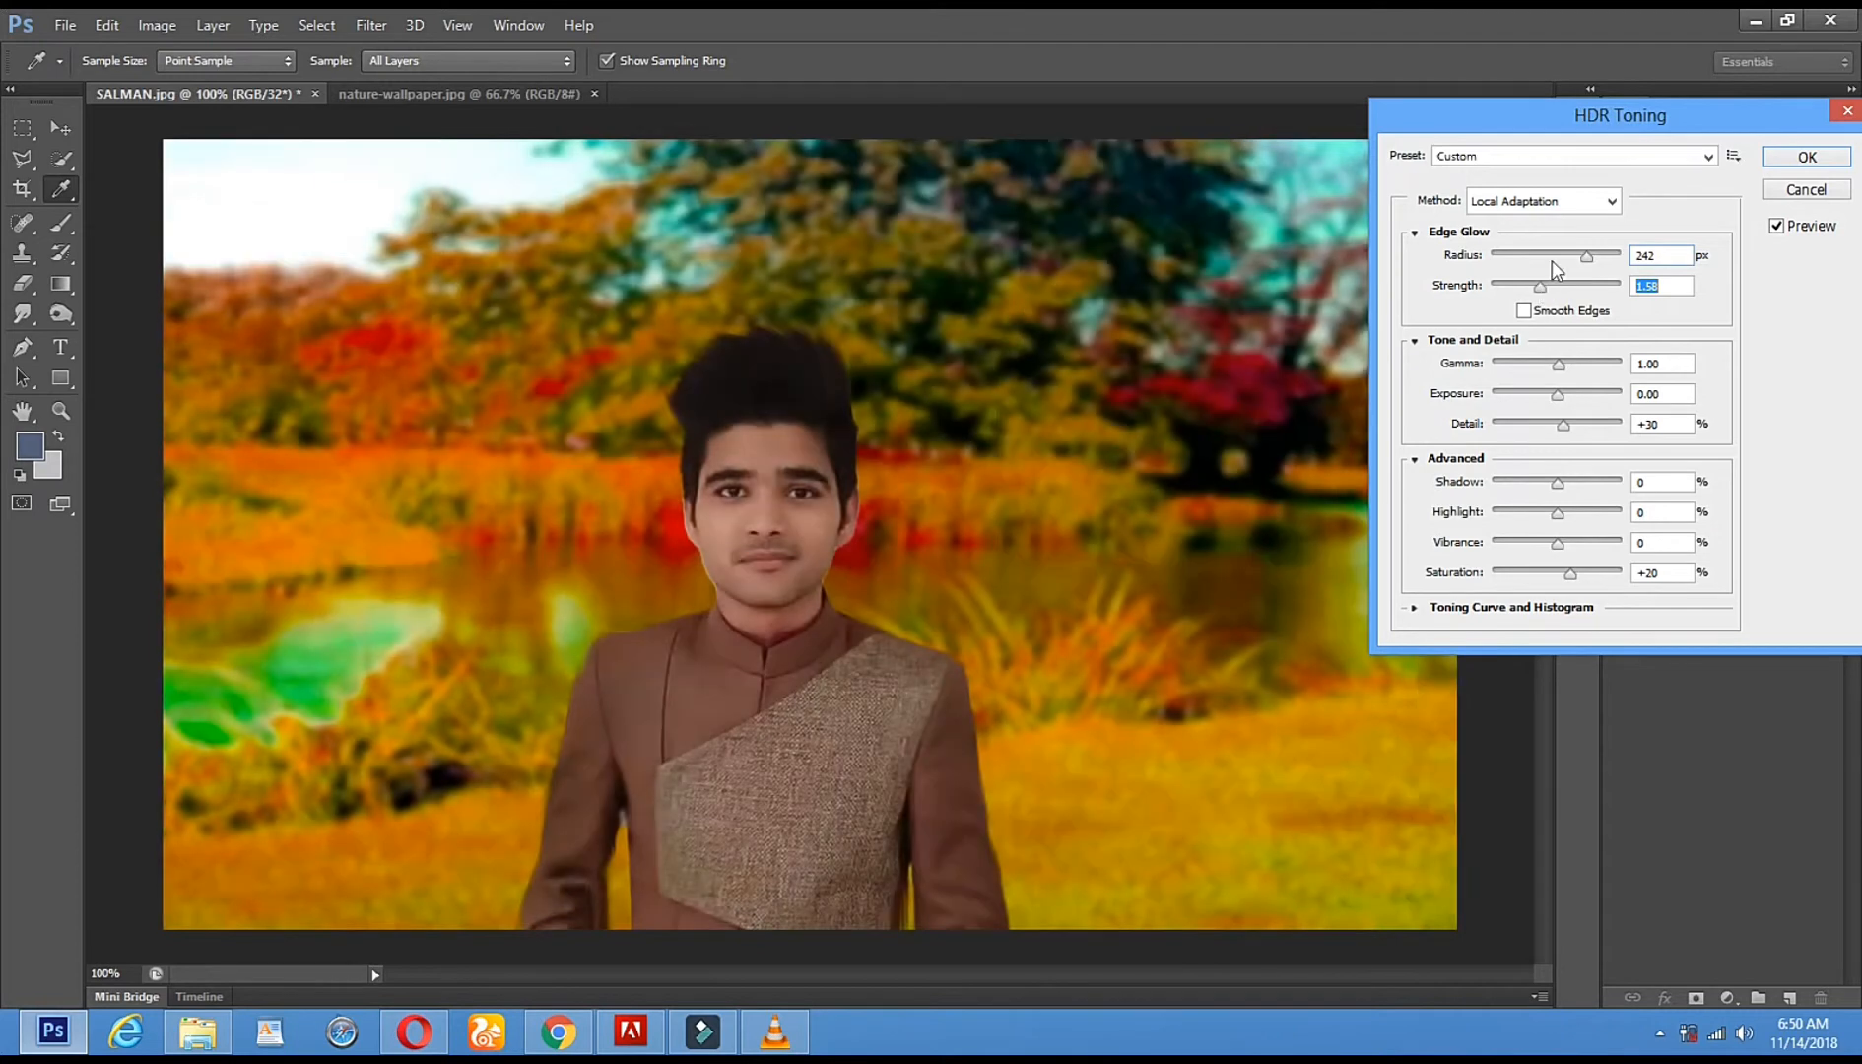
pyautogui.click(1523, 288)
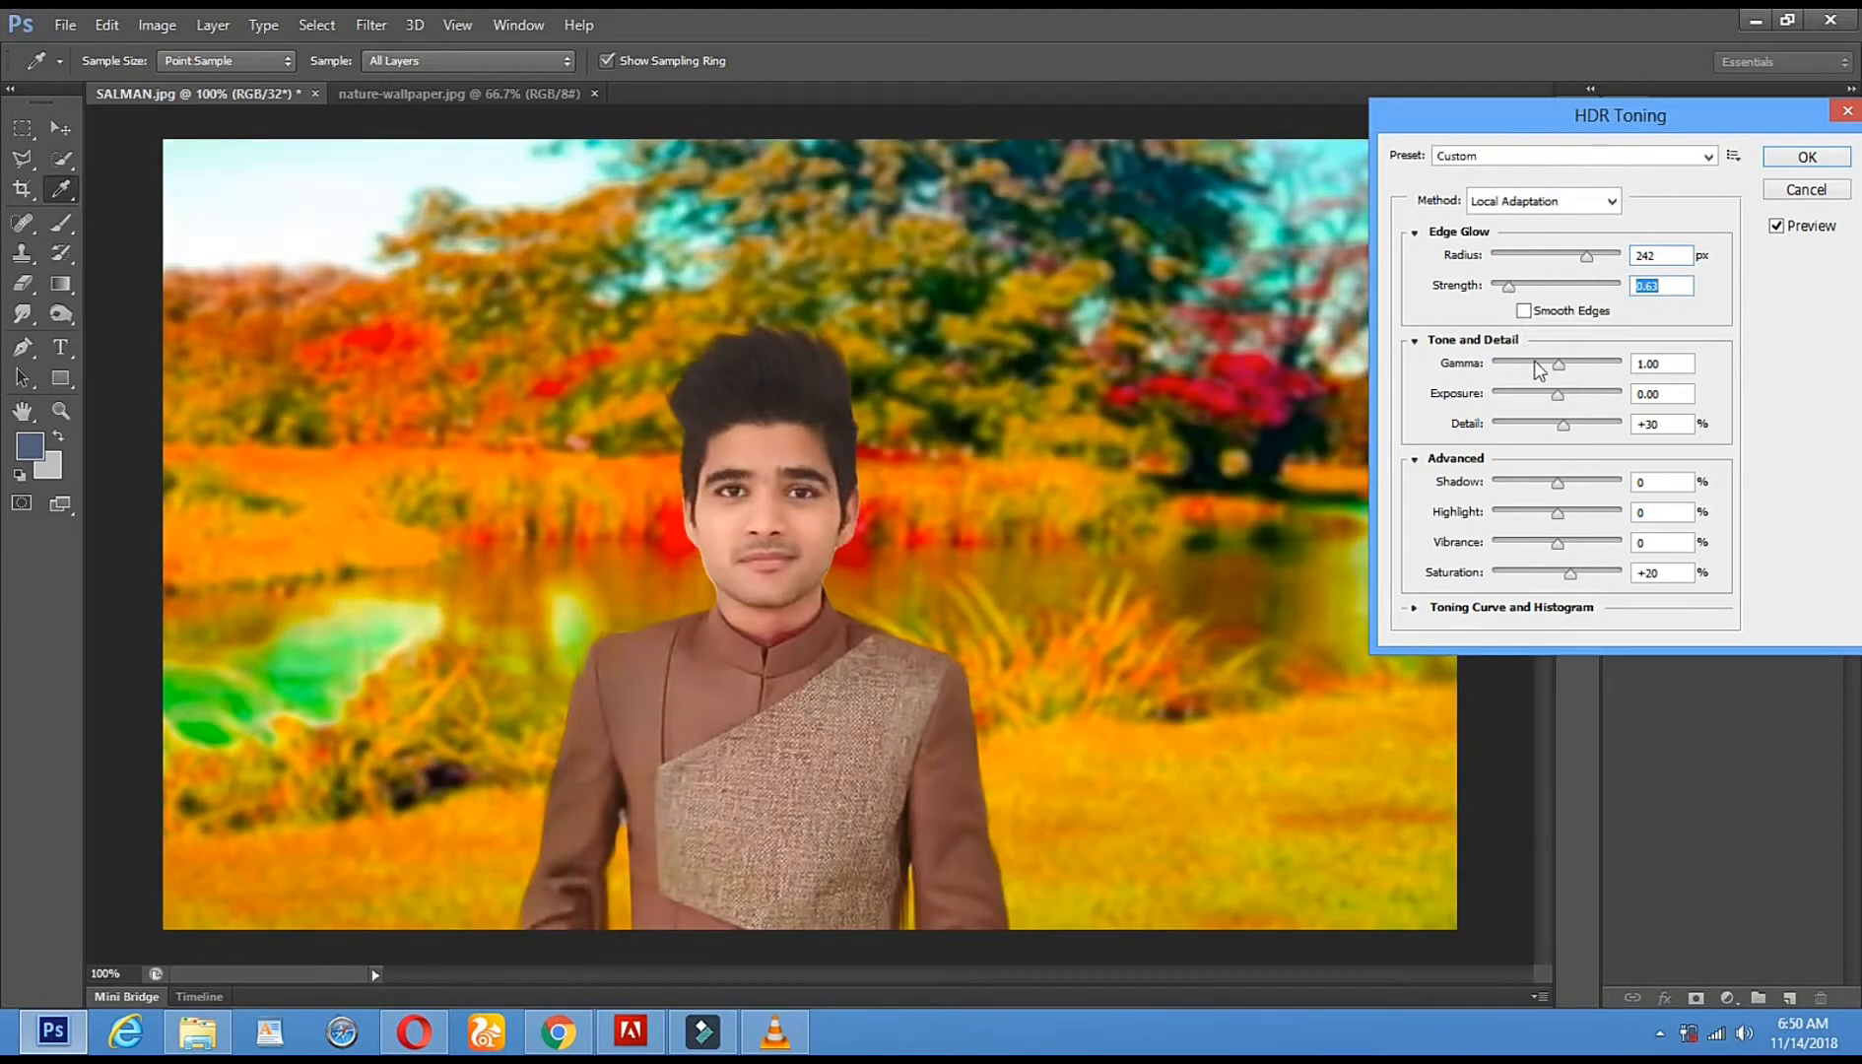
# - Set Gamma 1.44, Detail -3, Shadow -35, Highlight +57 and Vibrance +15, then apply
pyautogui.moveTo(1552, 365); pyautogui.dragTo(1547, 424)
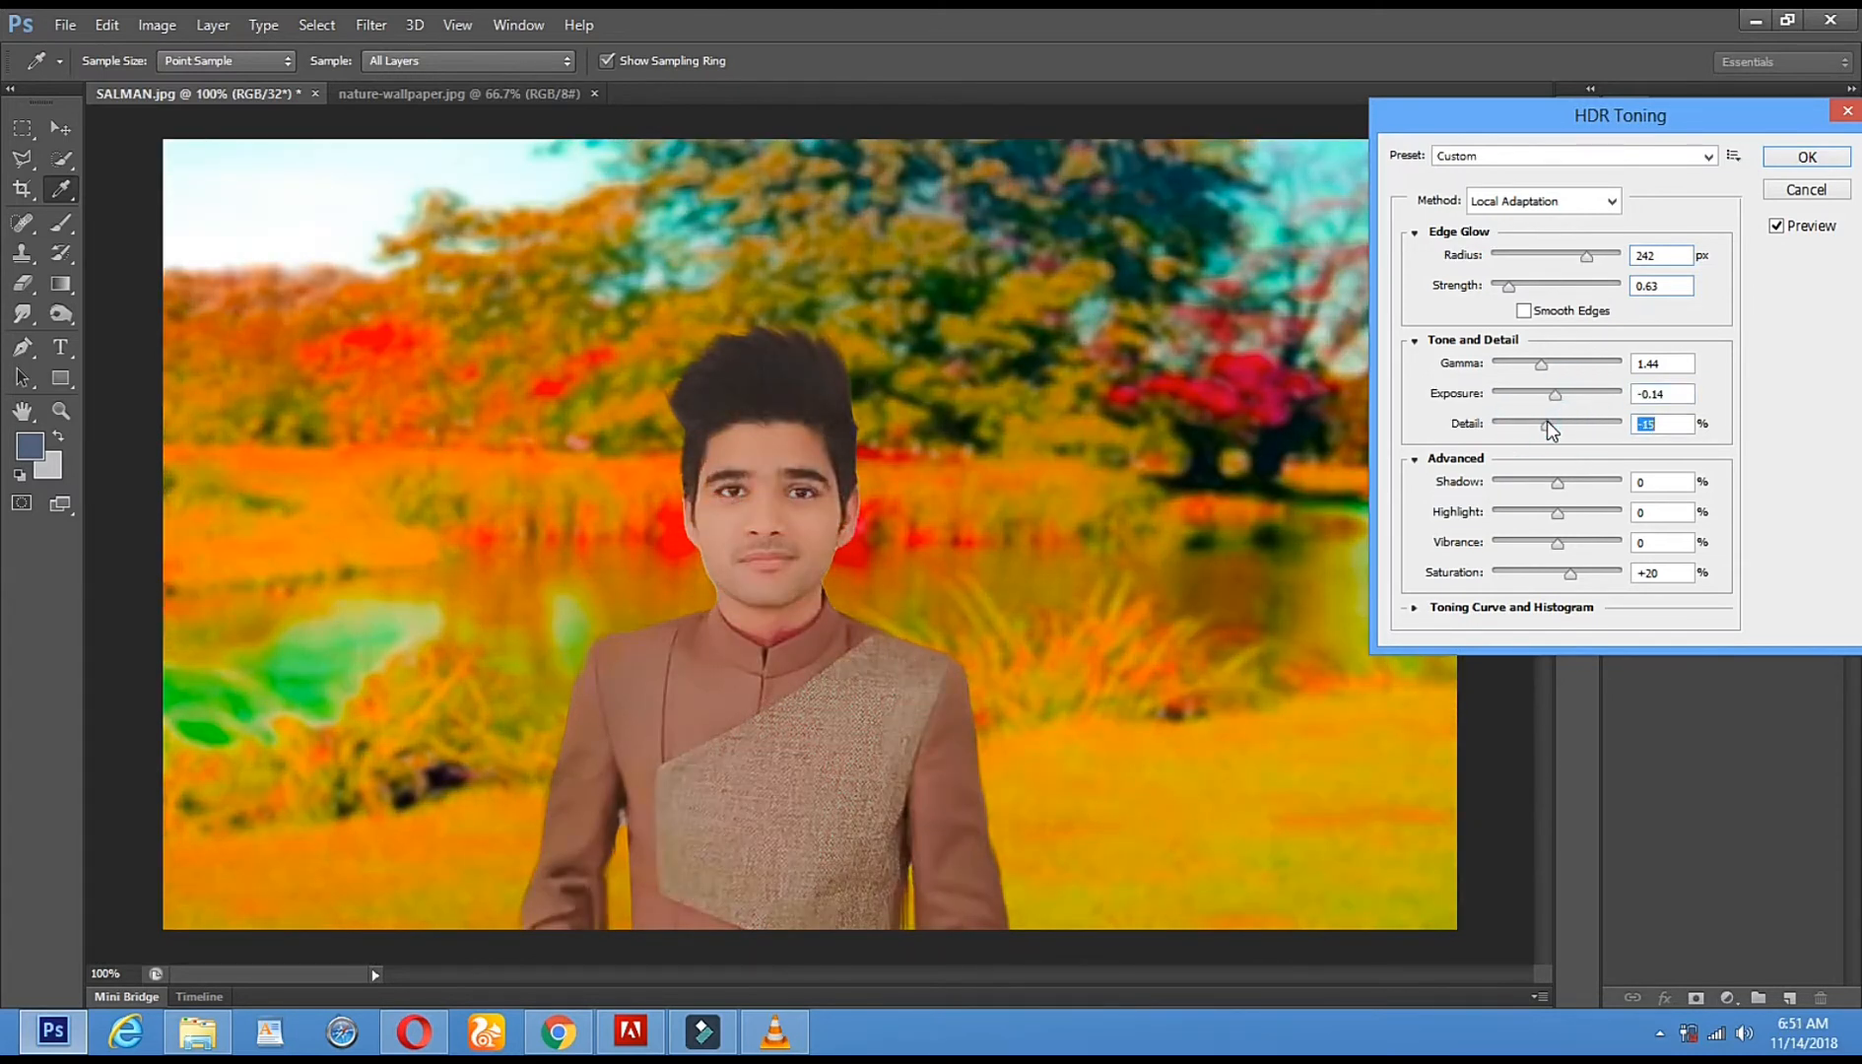
pyautogui.click(1547, 424)
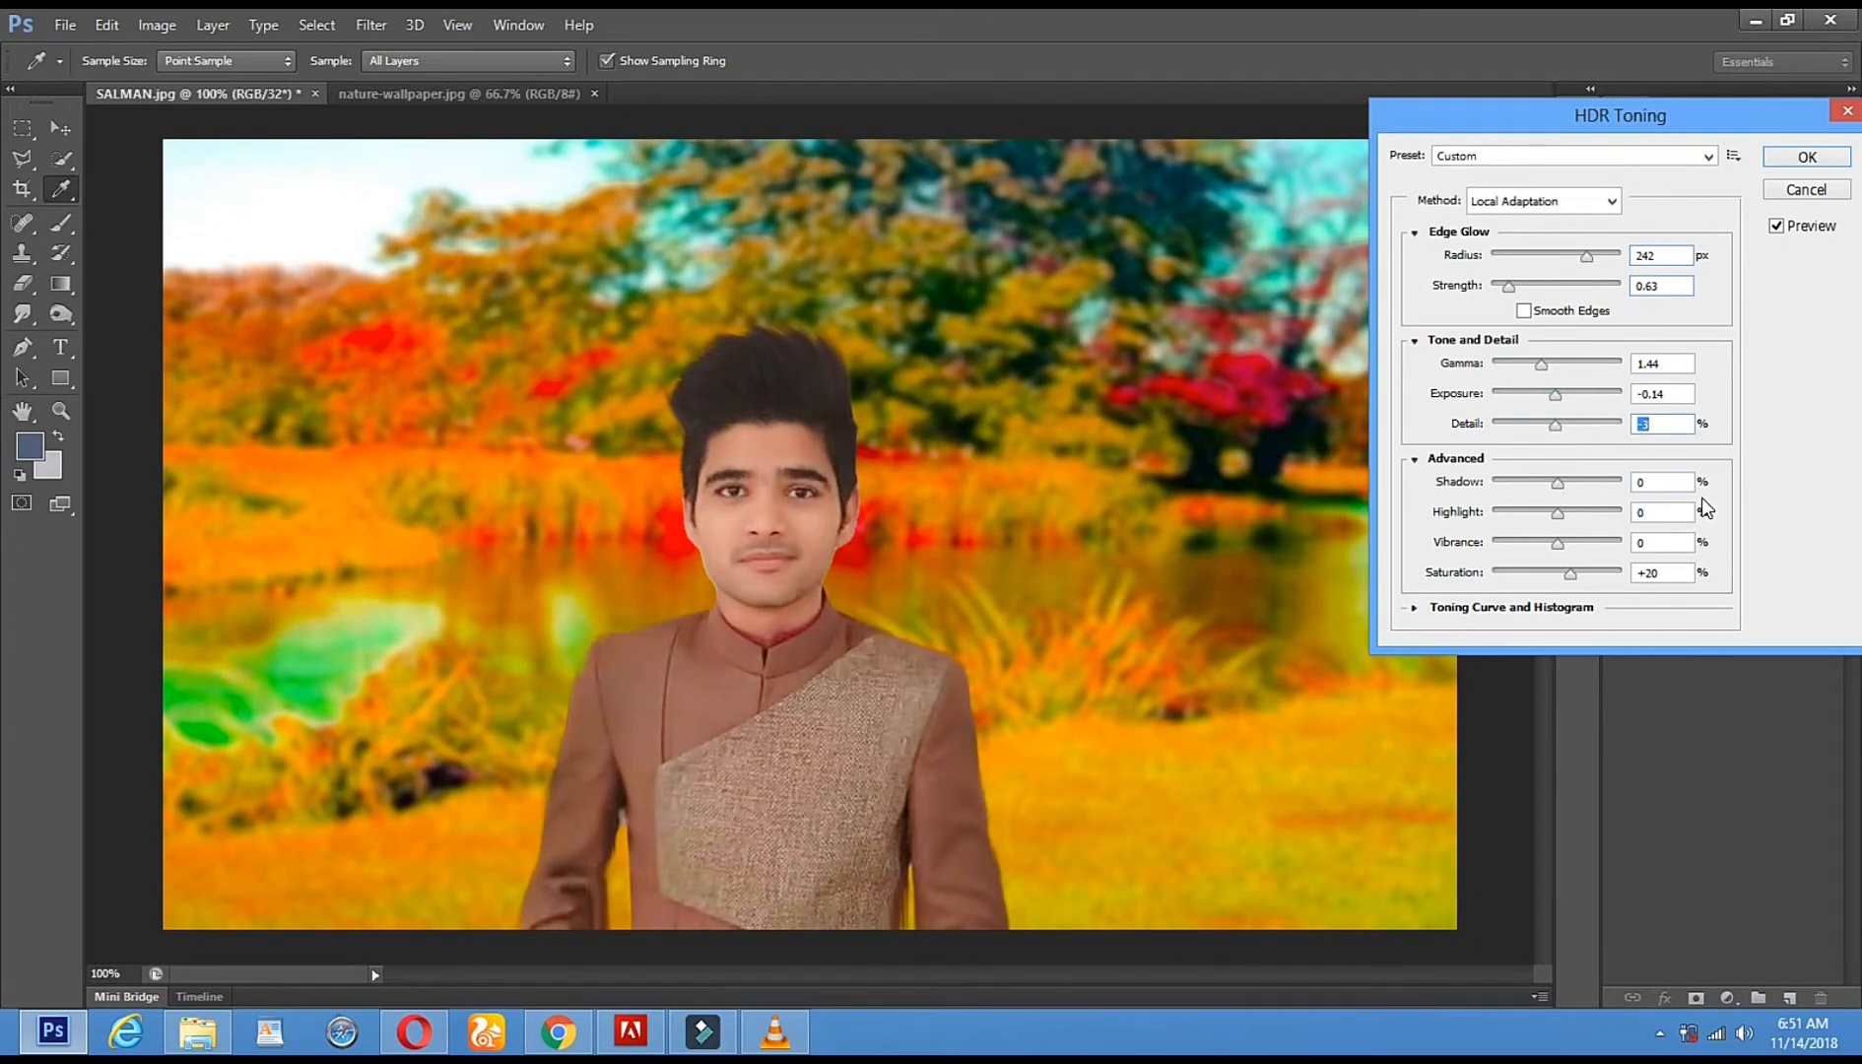
pyautogui.moveTo(1556, 482); pyautogui.dragTo(1534, 482)
pyautogui.moveTo(1555, 515); pyautogui.dragTo(1593, 515)
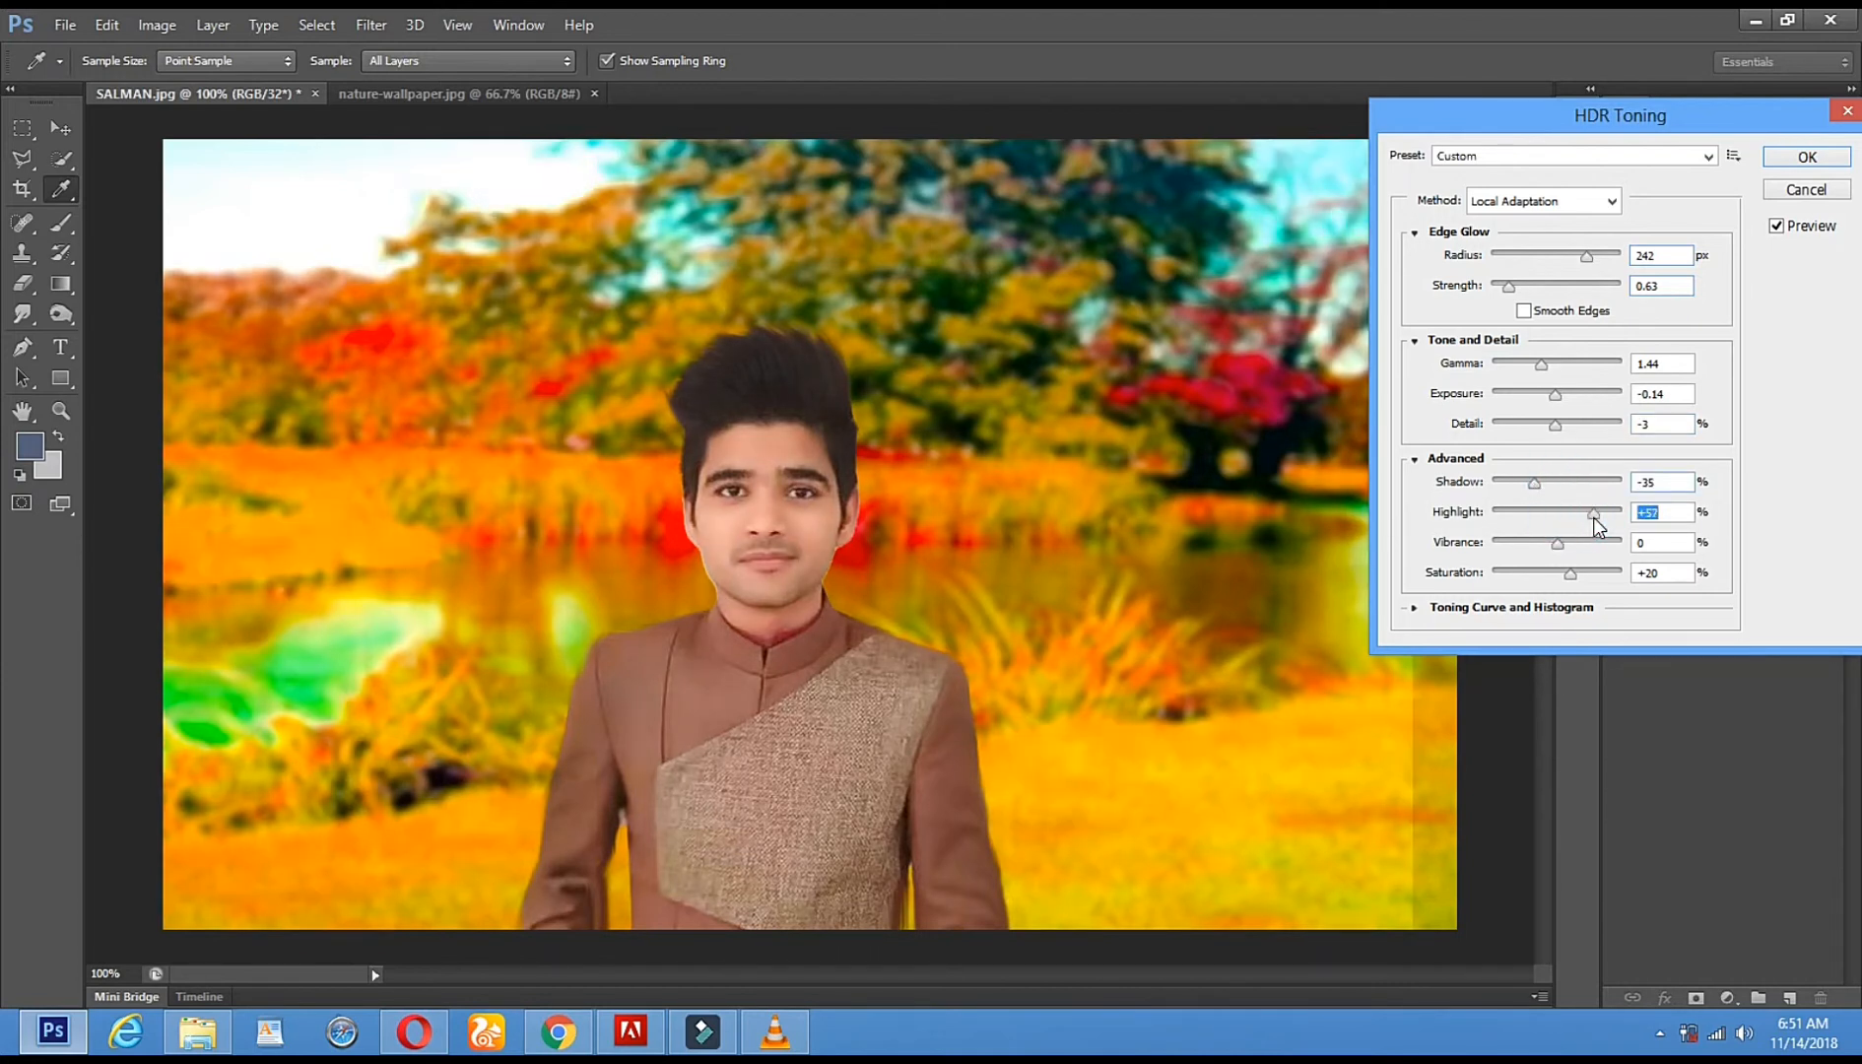
pyautogui.moveTo(1557, 544); pyautogui.dragTo(1567, 548)
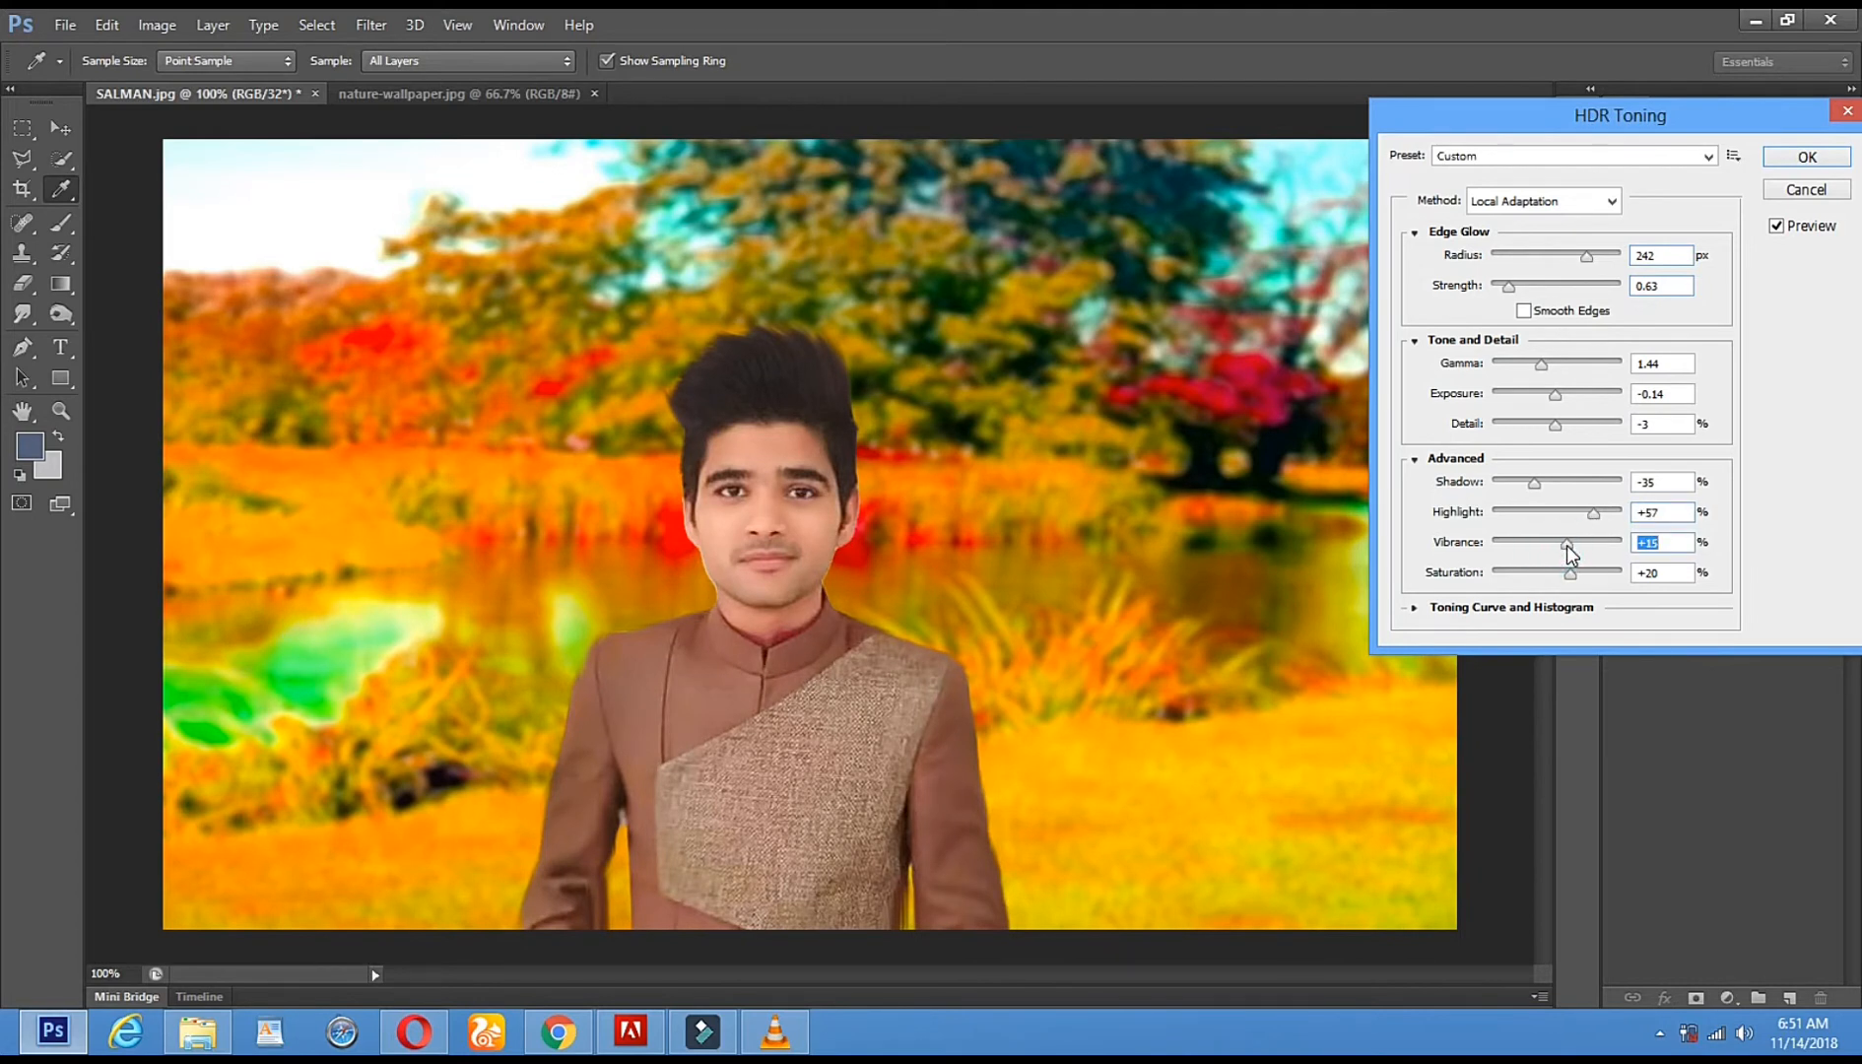
pyautogui.click(1791, 163)
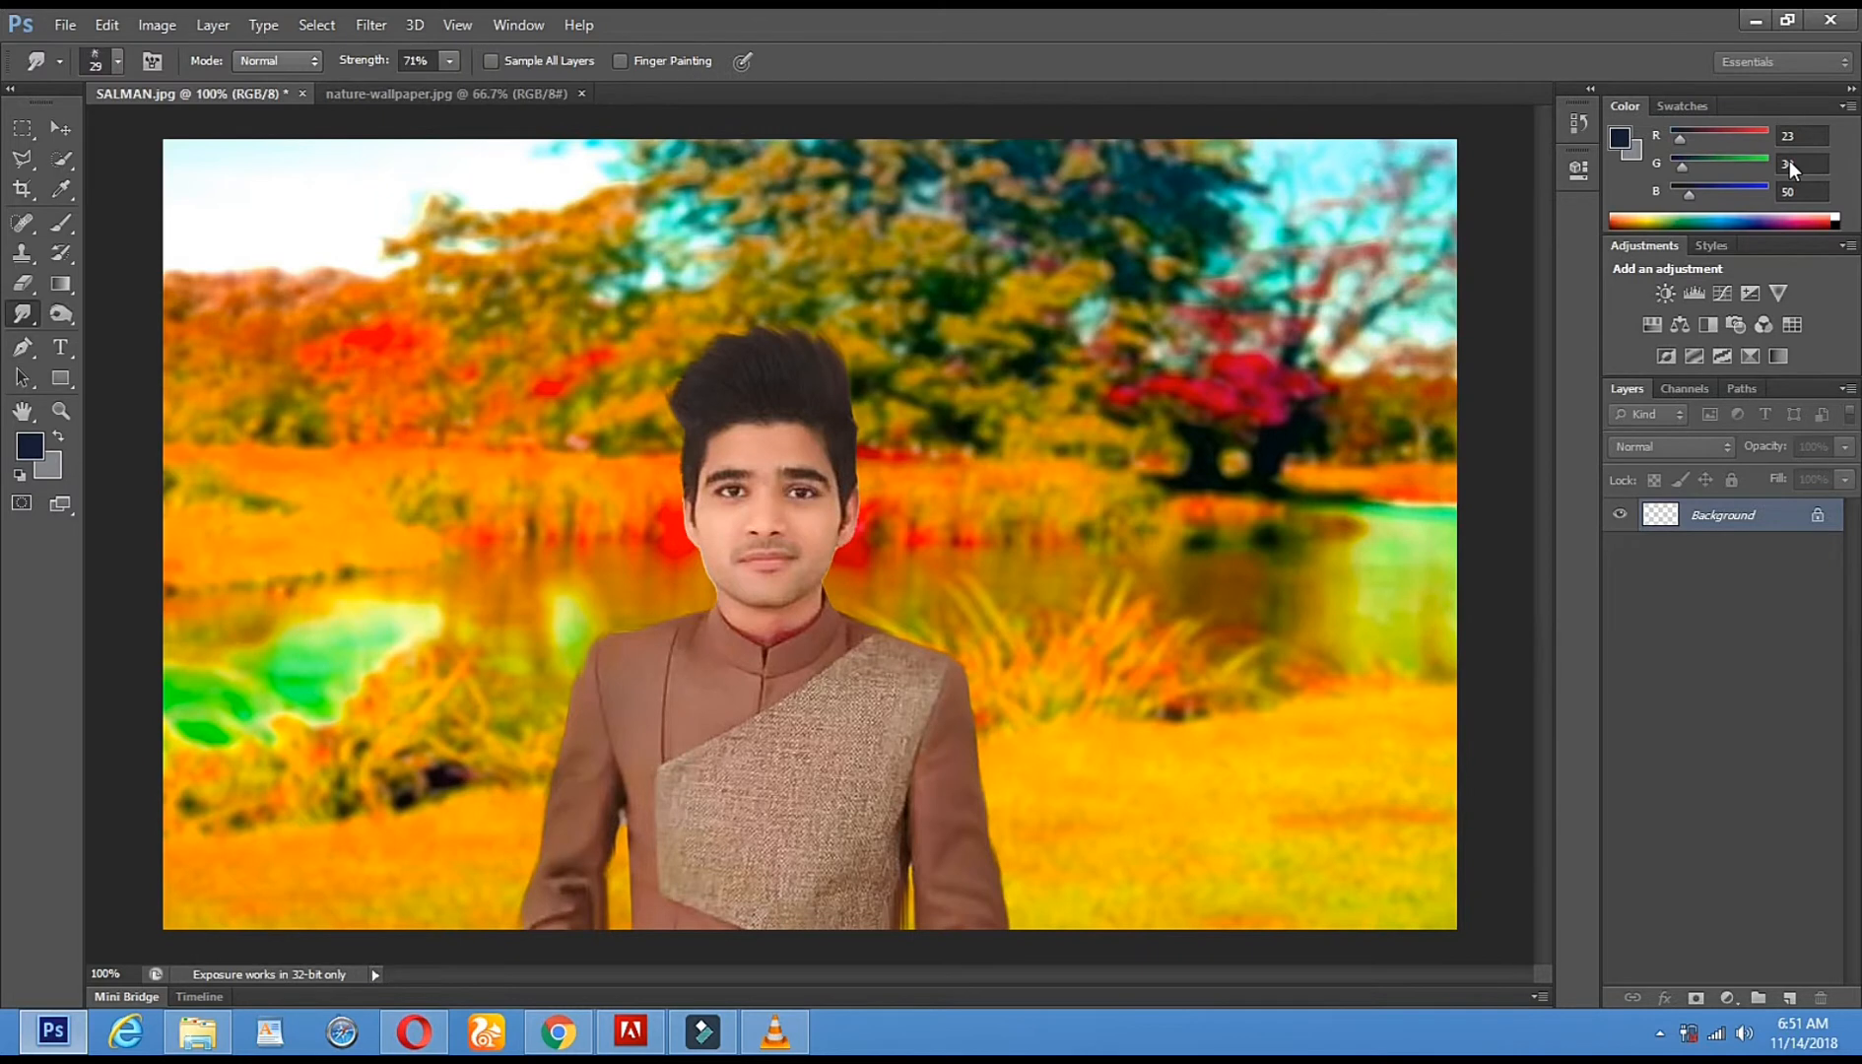
# - Apply Levels with the output white level lowered to 229
pyautogui.click(157, 25)
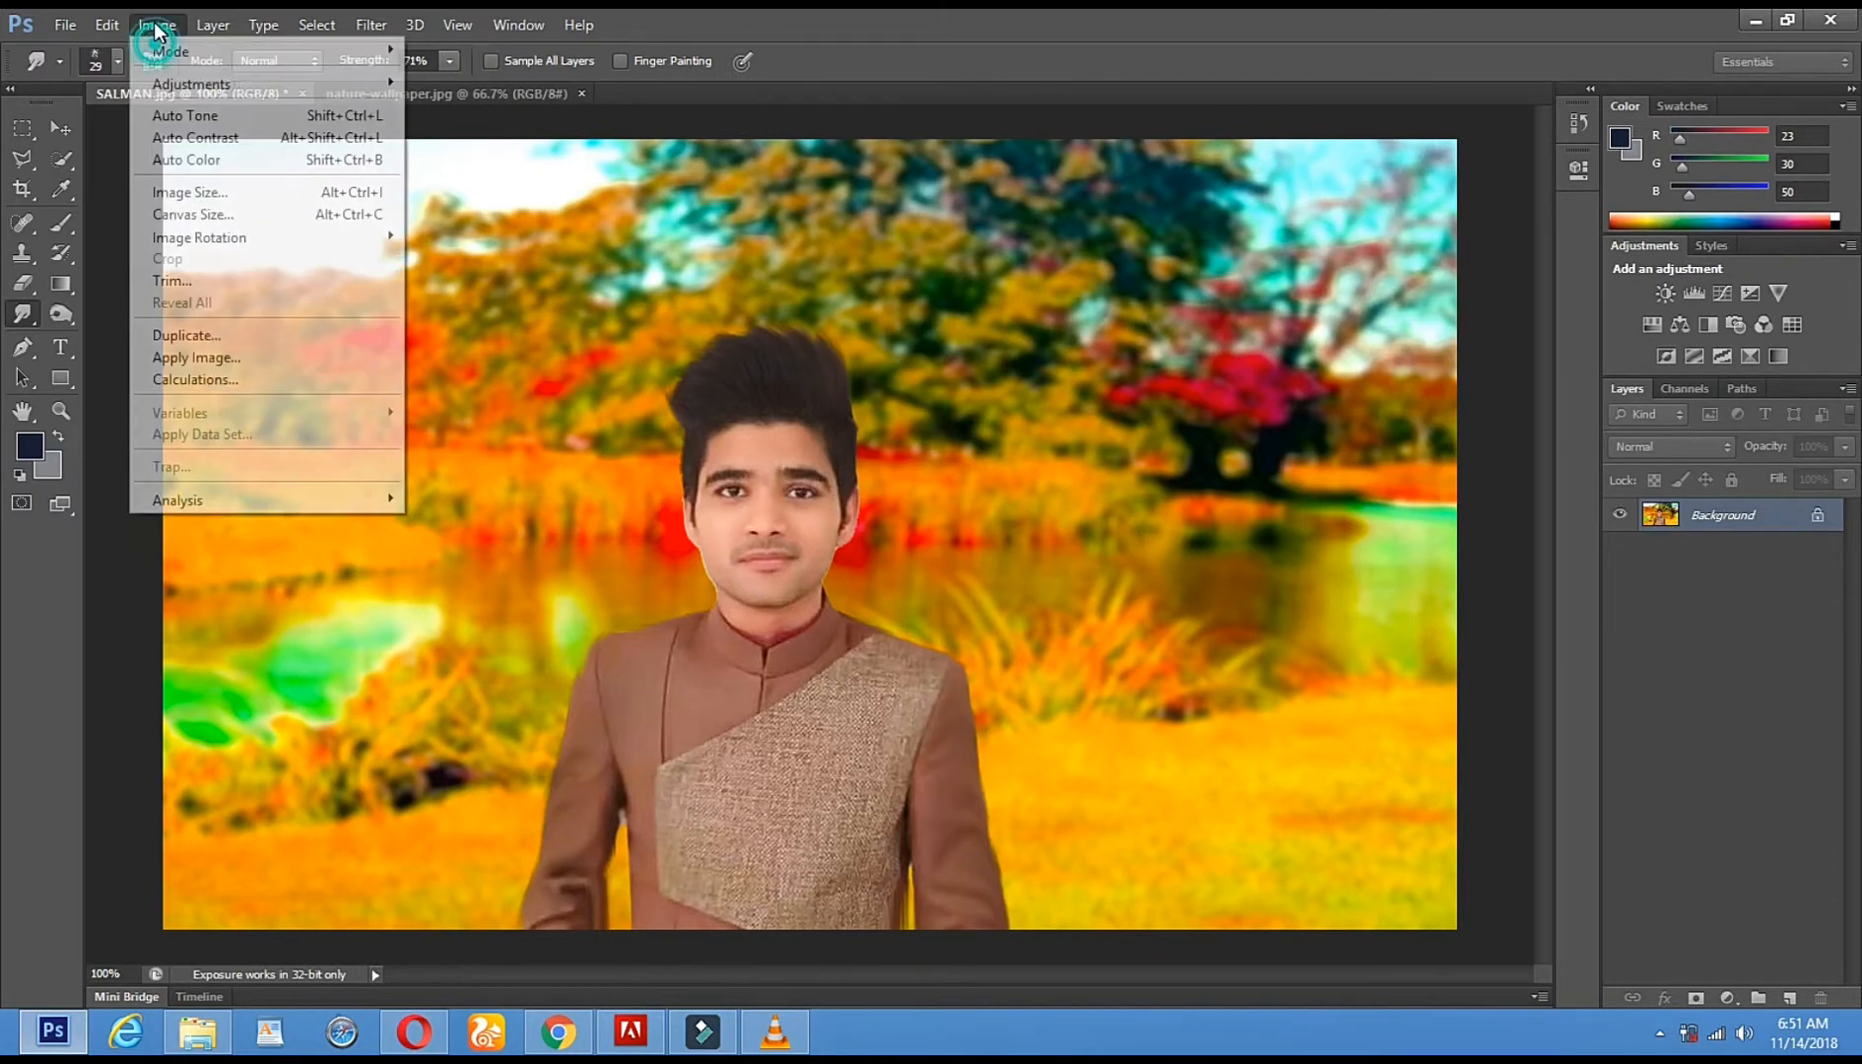
pyautogui.moveTo(245, 93)
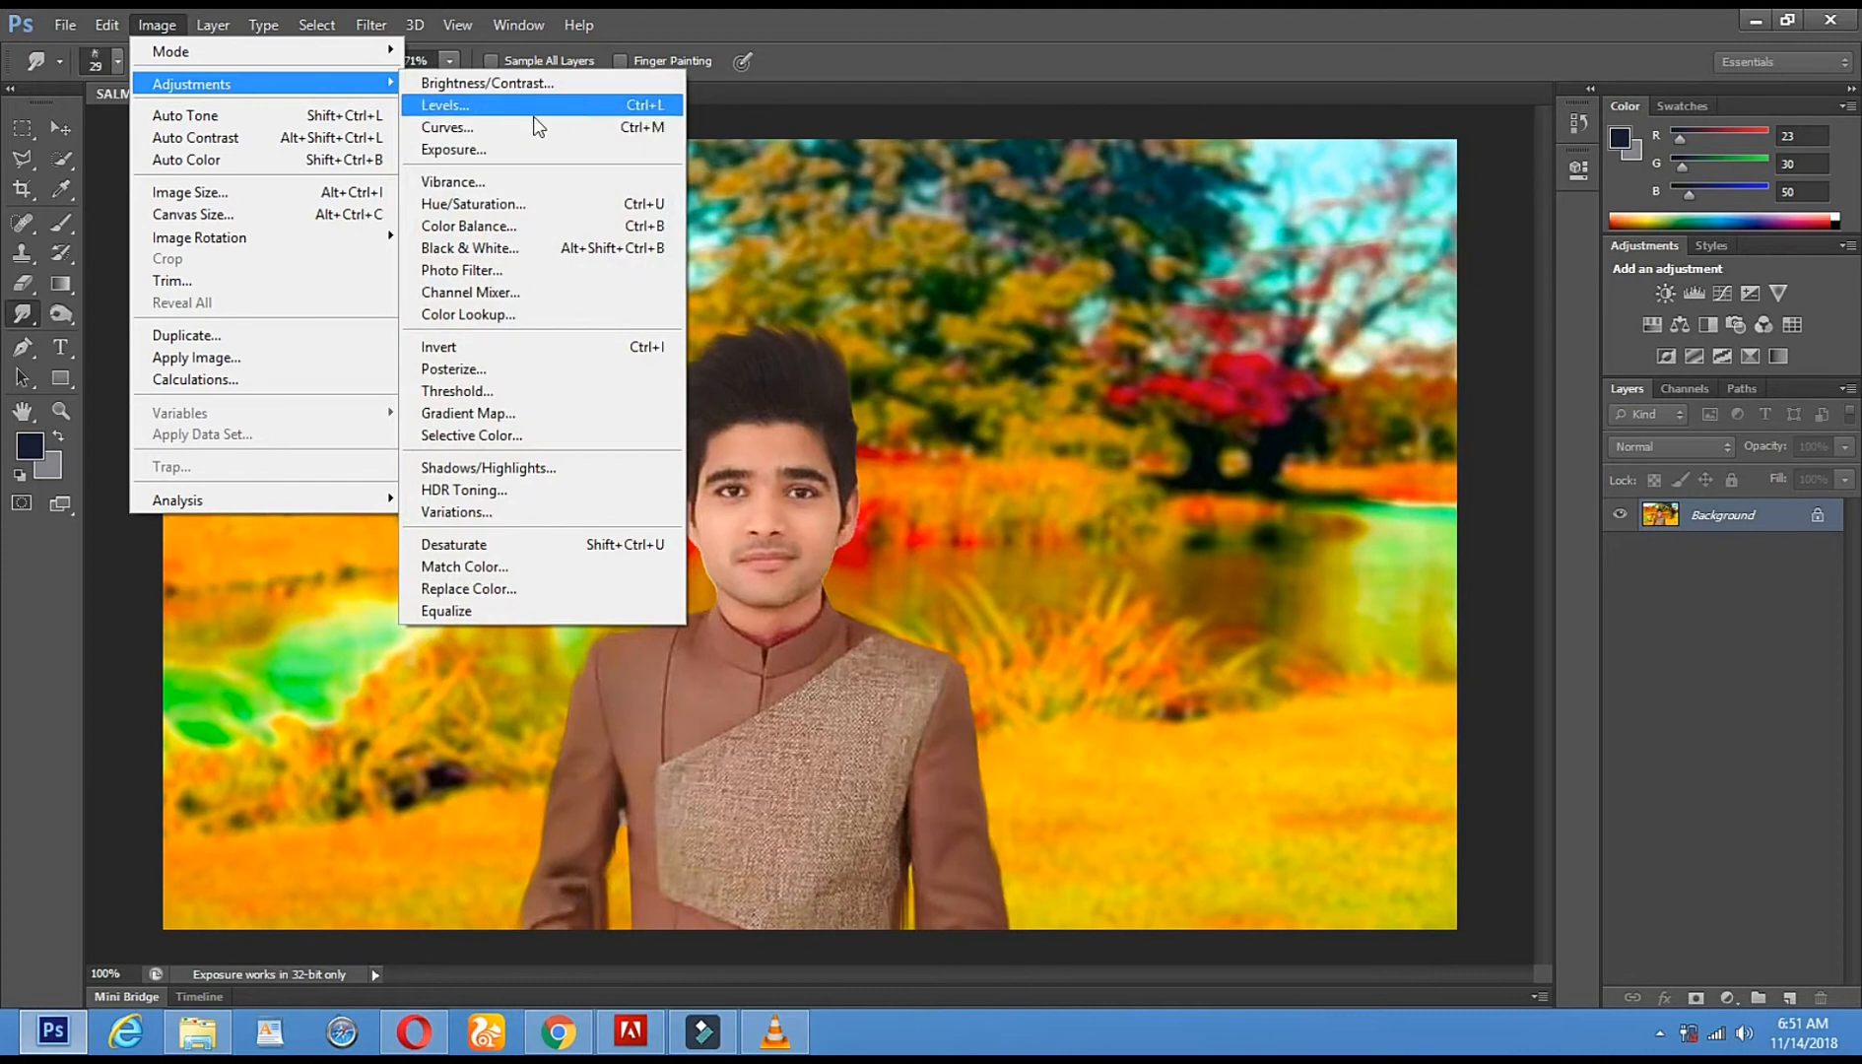
pyautogui.click(591, 104)
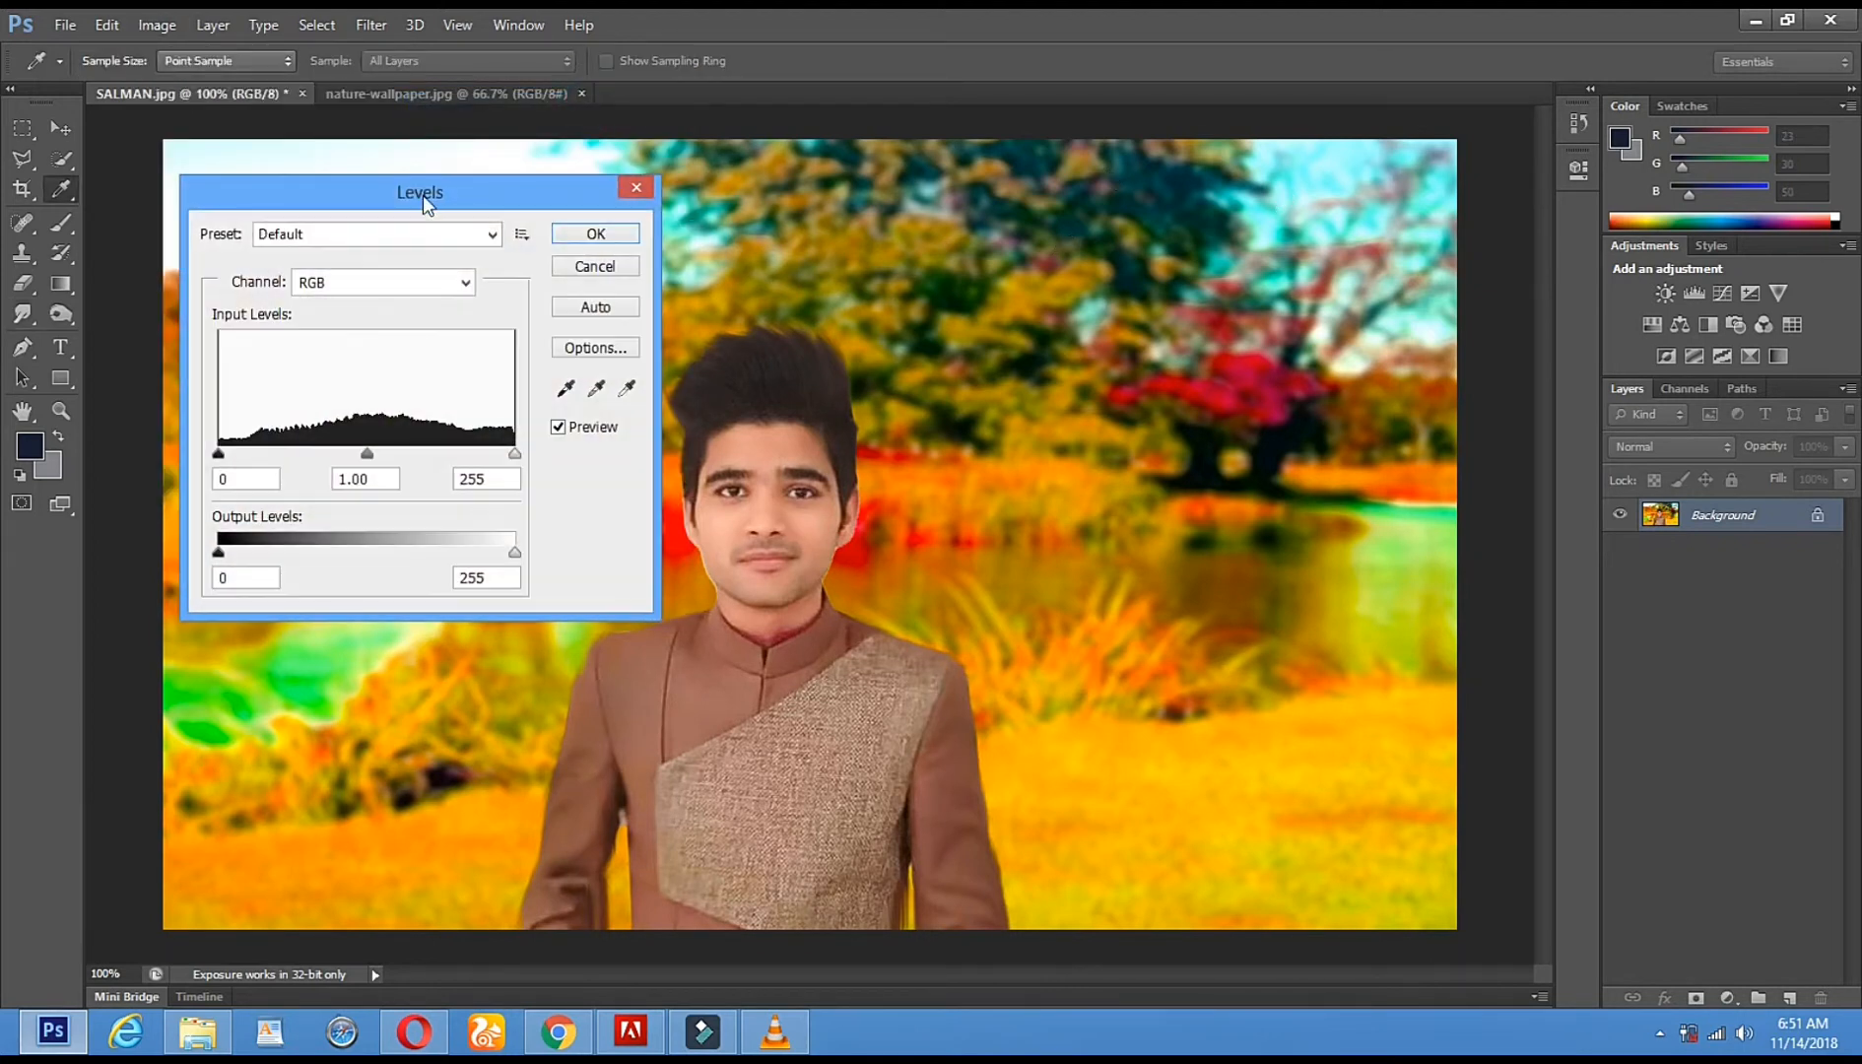
pyautogui.moveTo(1333, 224); pyautogui.dragTo(1566, 153)
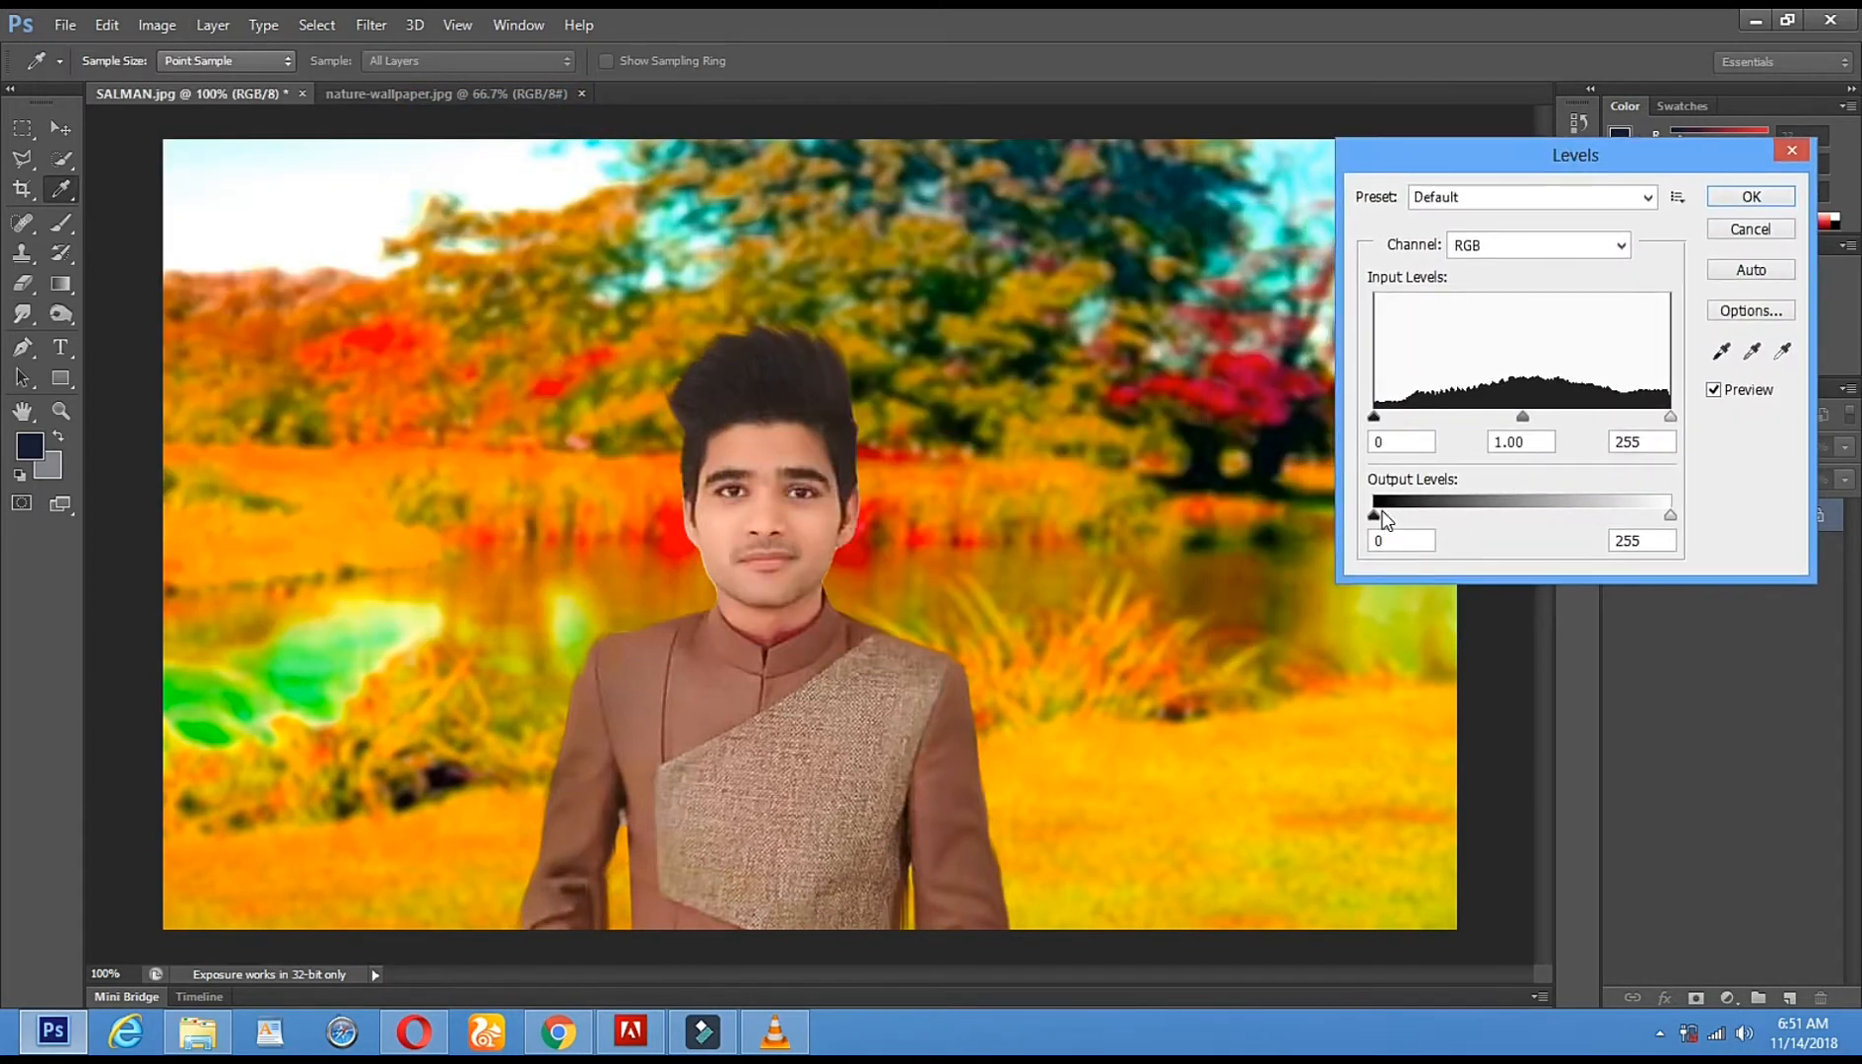
pyautogui.moveTo(1377, 517)
pyautogui.mouseDown()
pyautogui.moveTo(1399, 515)
pyautogui.moveTo(1360, 513)
pyautogui.mouseUp()
pyautogui.moveTo(1665, 514)
pyautogui.mouseDown()
pyautogui.moveTo(1624, 513)
pyautogui.moveTo(1640, 516)
pyautogui.mouseUp()
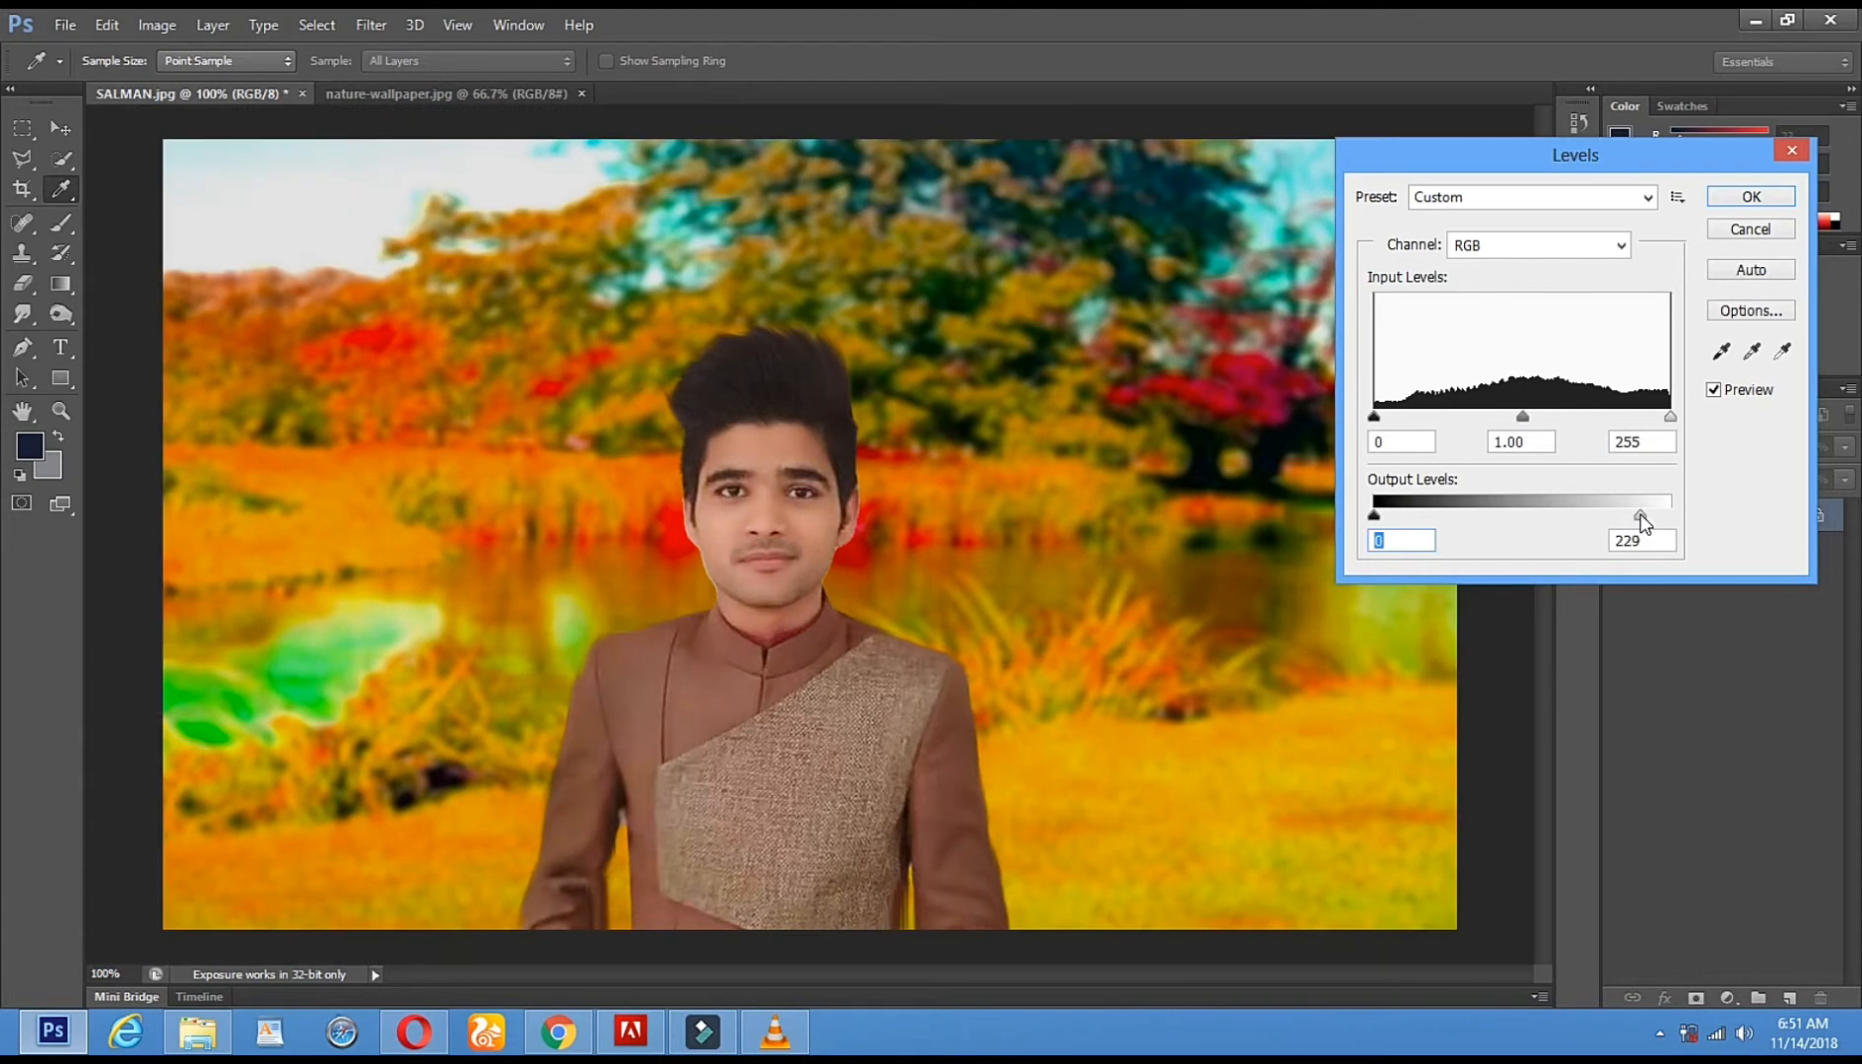
pyautogui.click(1736, 197)
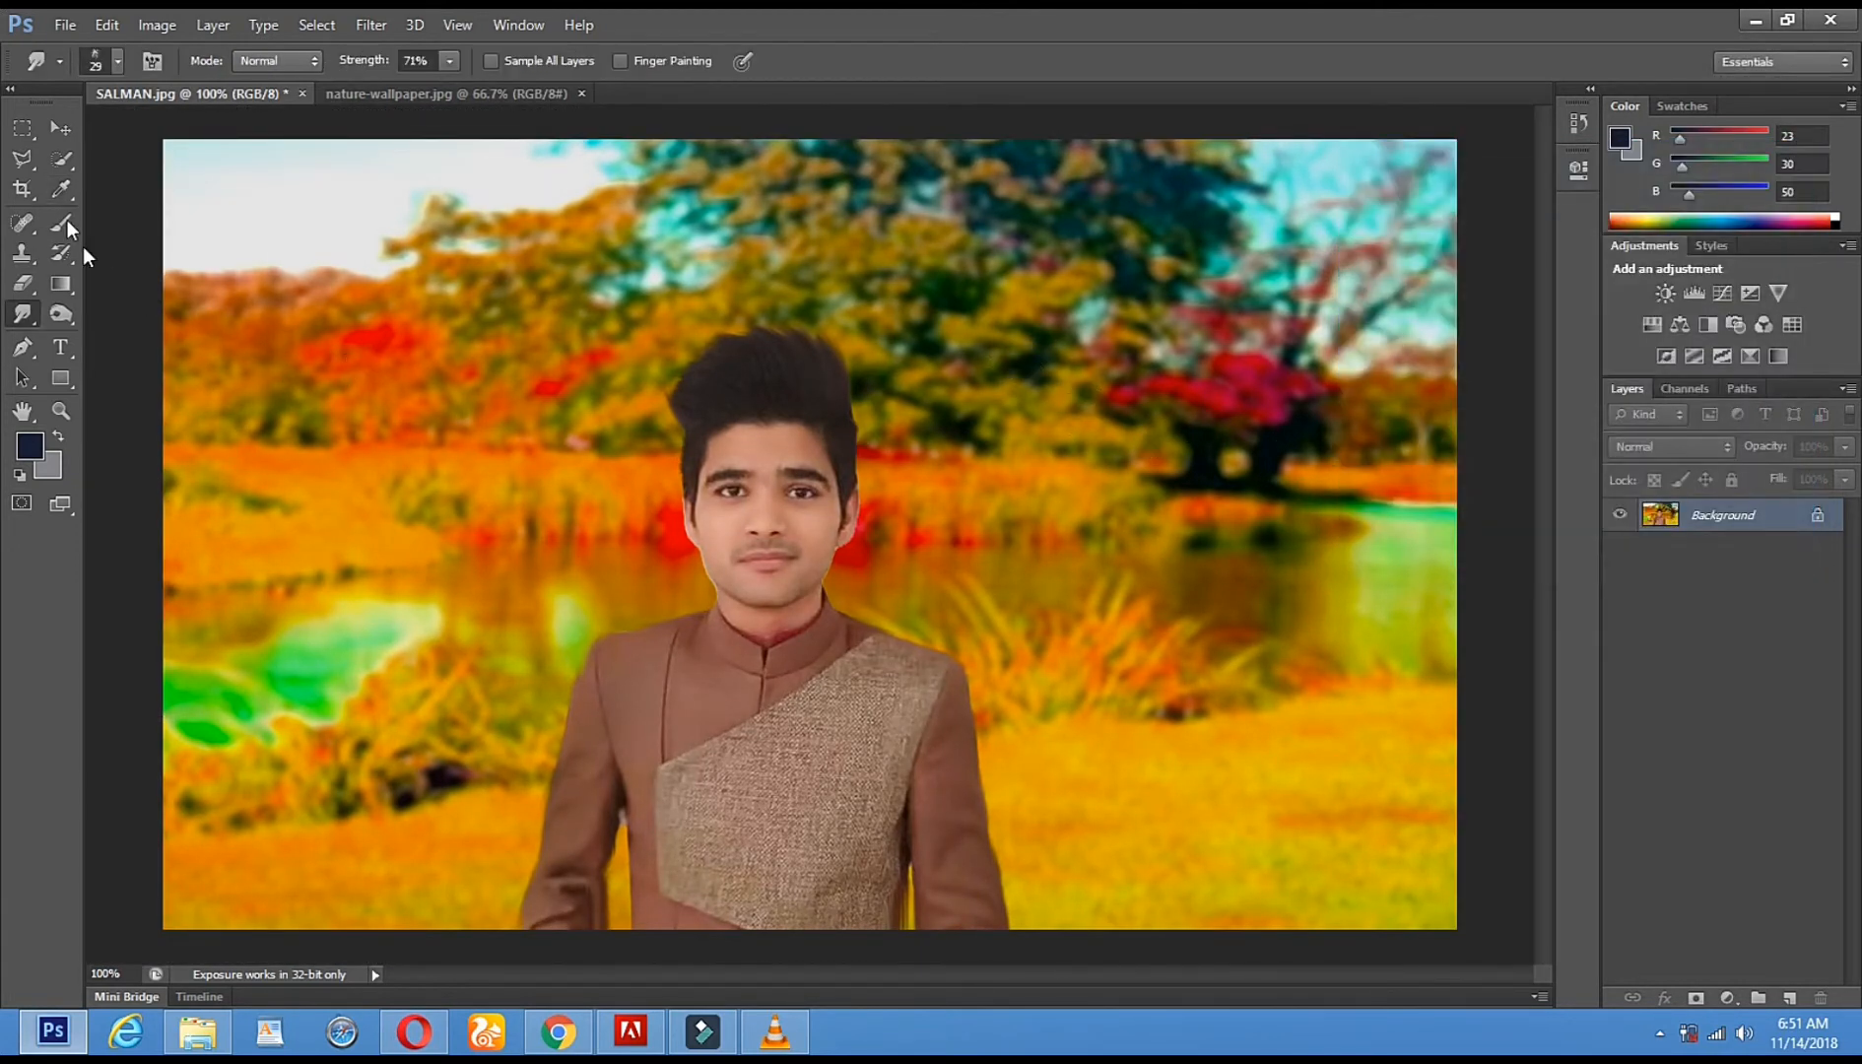
# - Crop the image by pulling both top corners inward toward the man
pyautogui.click(26, 193)
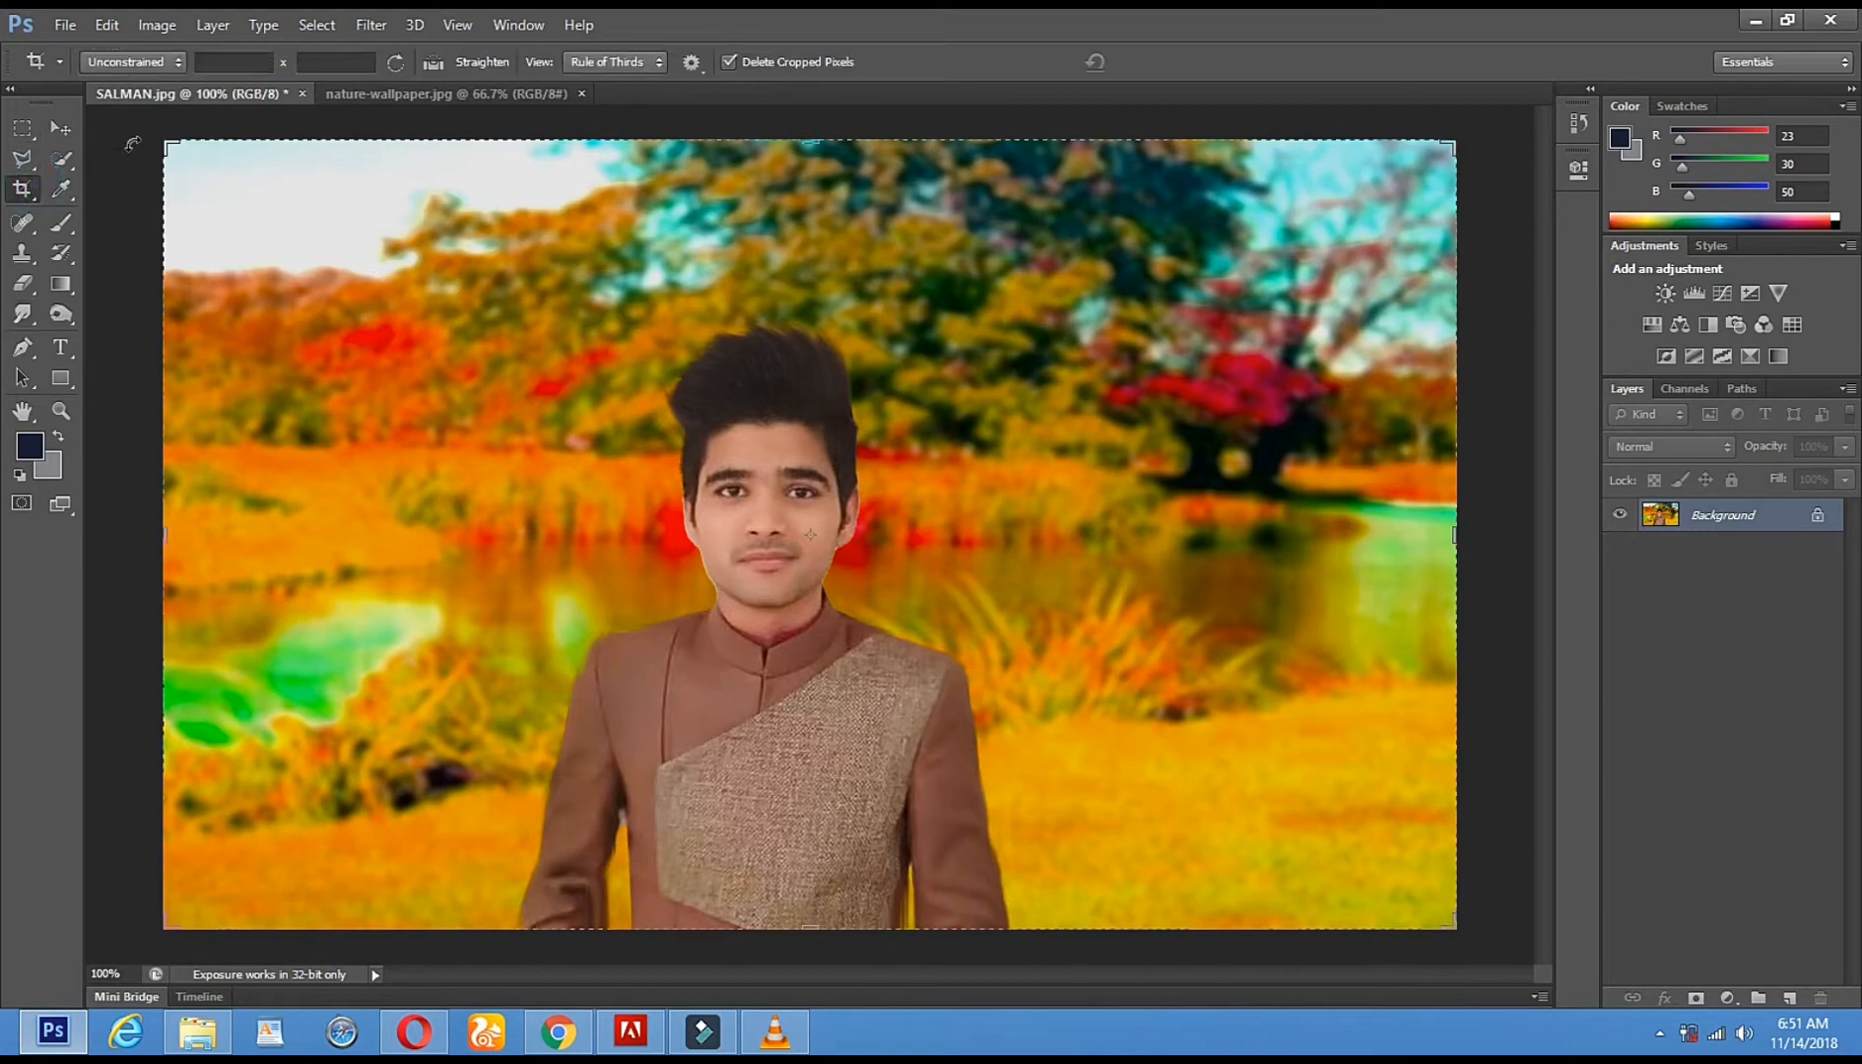
pyautogui.moveTo(166, 147); pyautogui.dragTo(234, 205)
pyautogui.moveTo(1383, 210); pyautogui.dragTo(1300, 234)
pyautogui.click(61, 408)
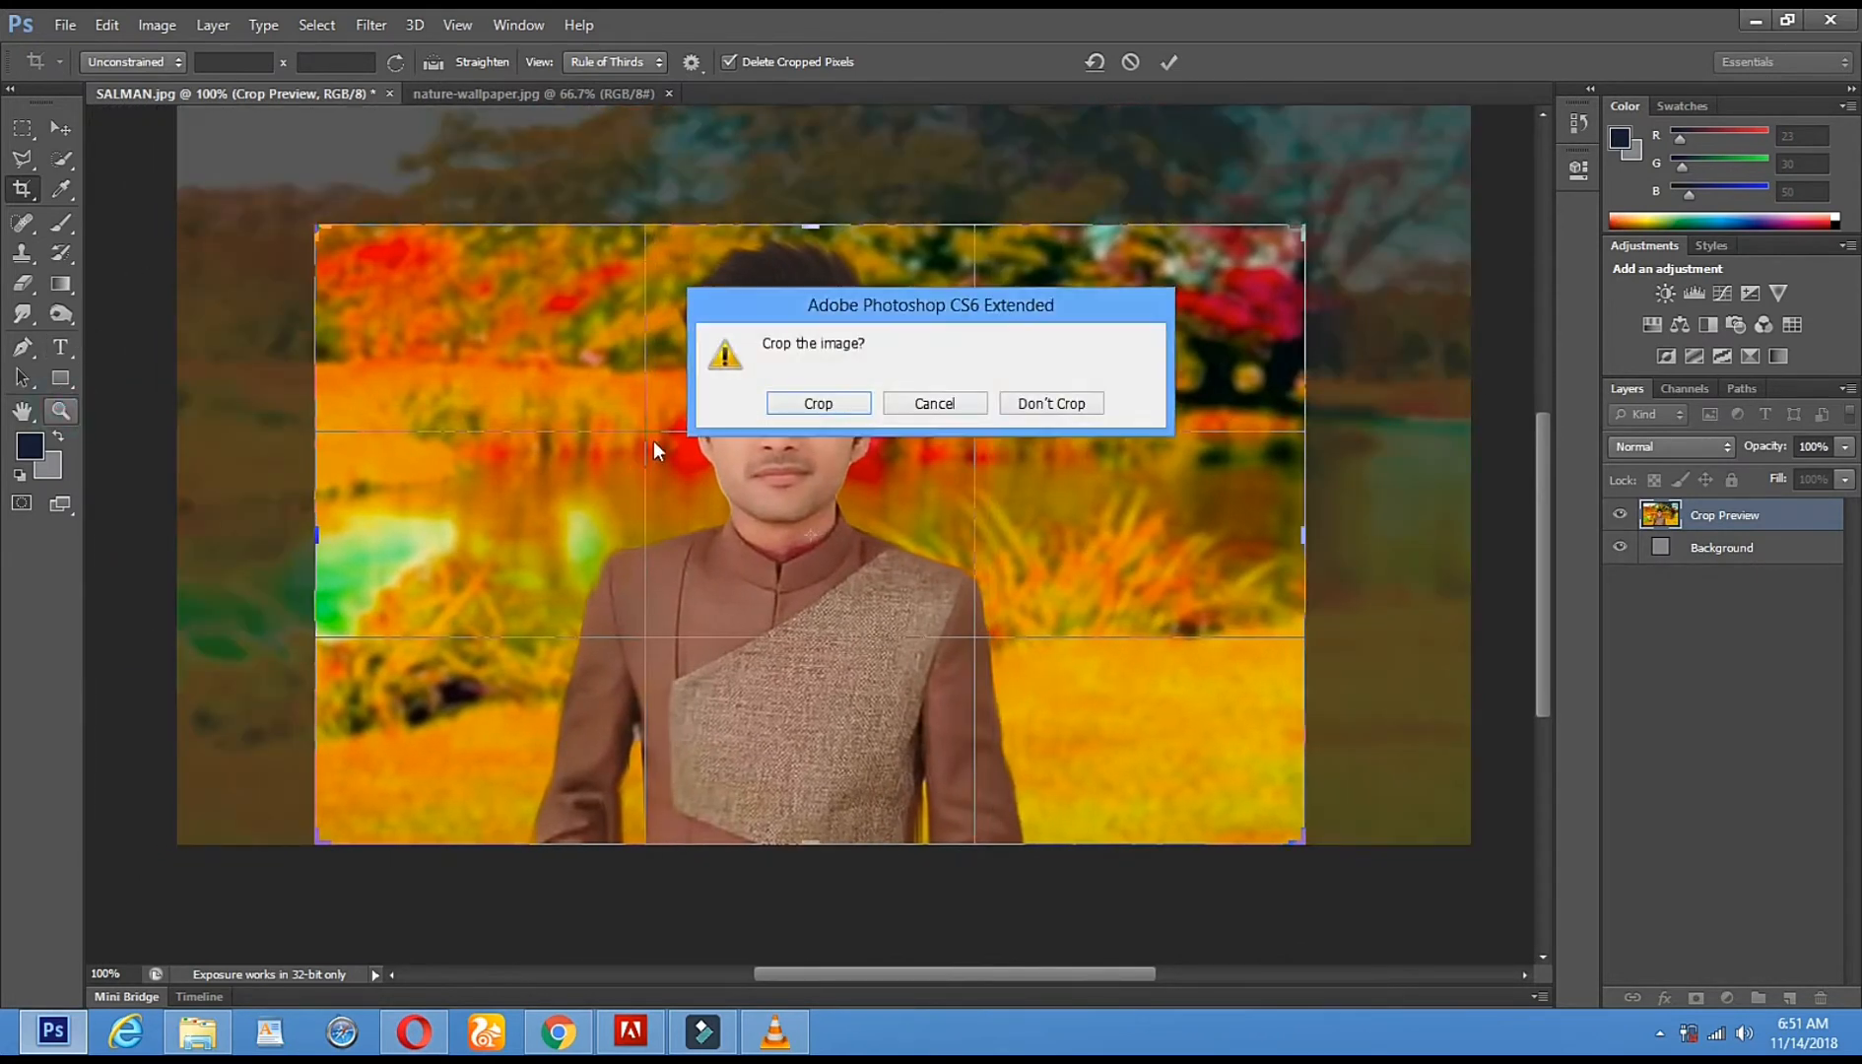
pyautogui.click(820, 404)
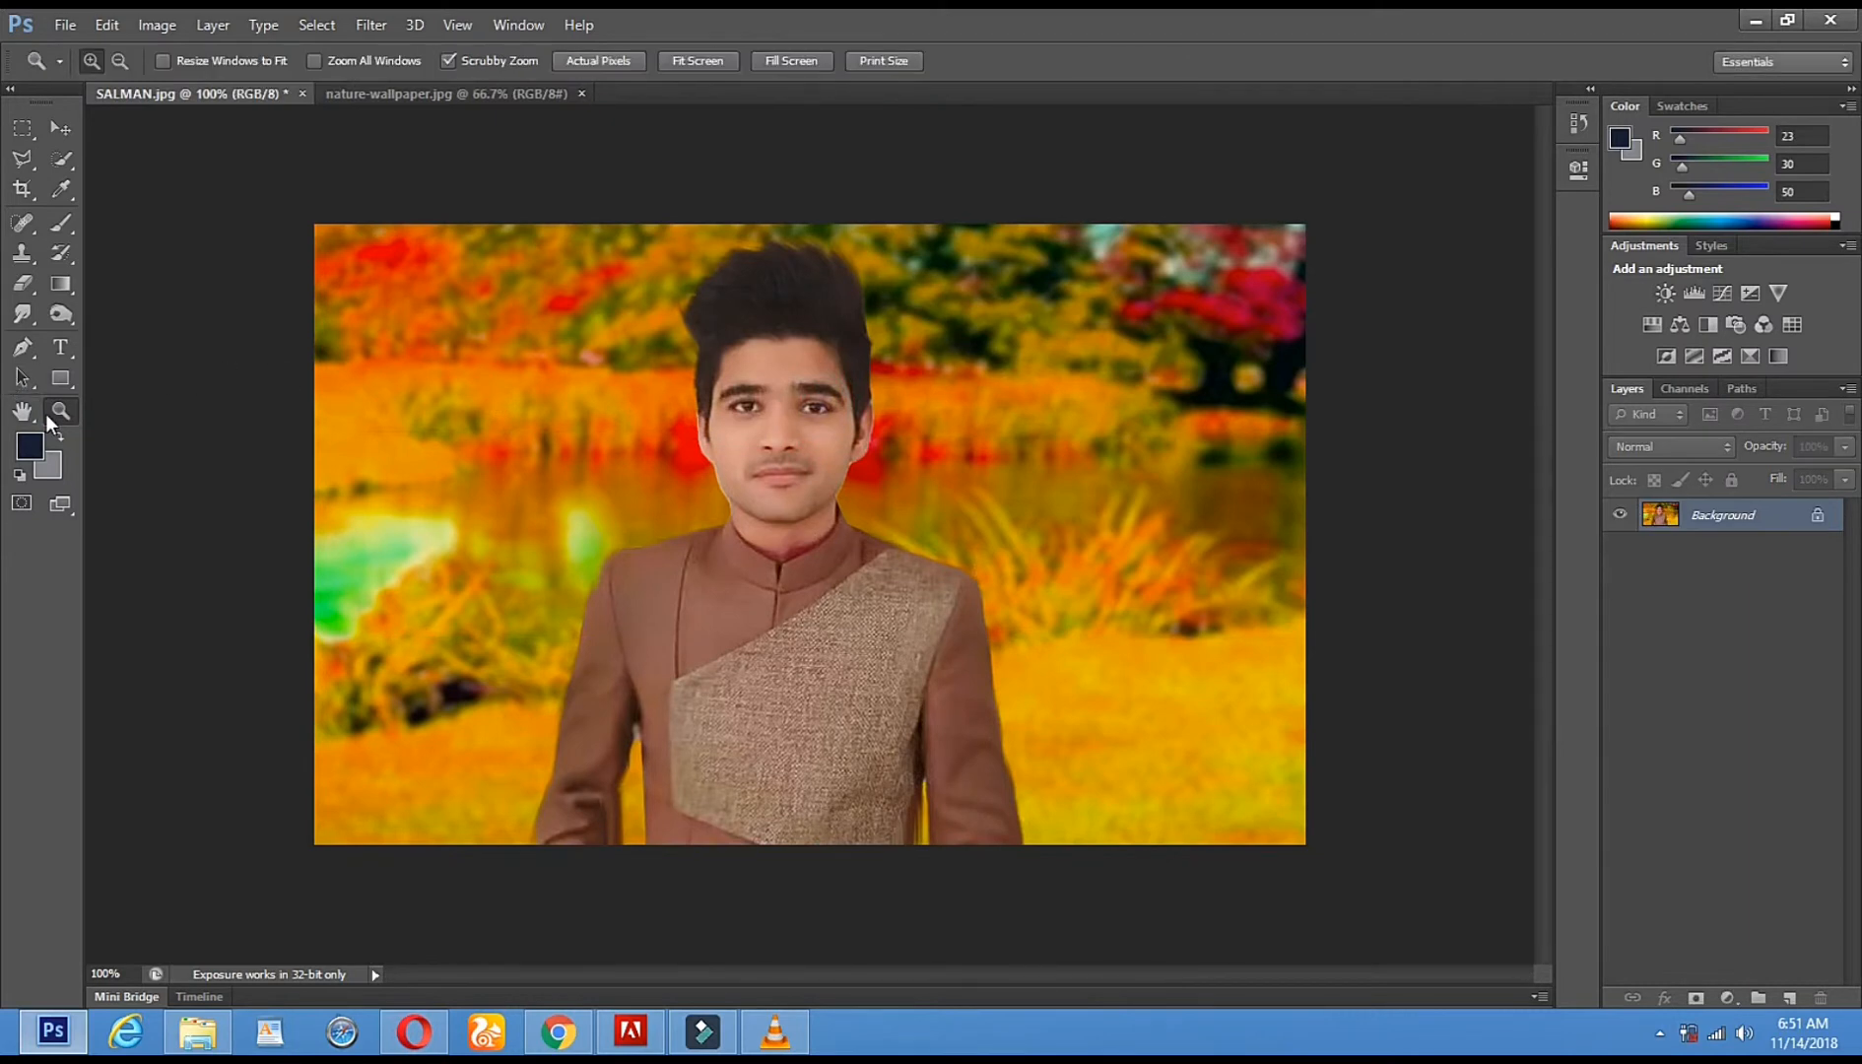
# - Zoom in to inspect the face, then return the view to 100%
pyautogui.click(632, 480)
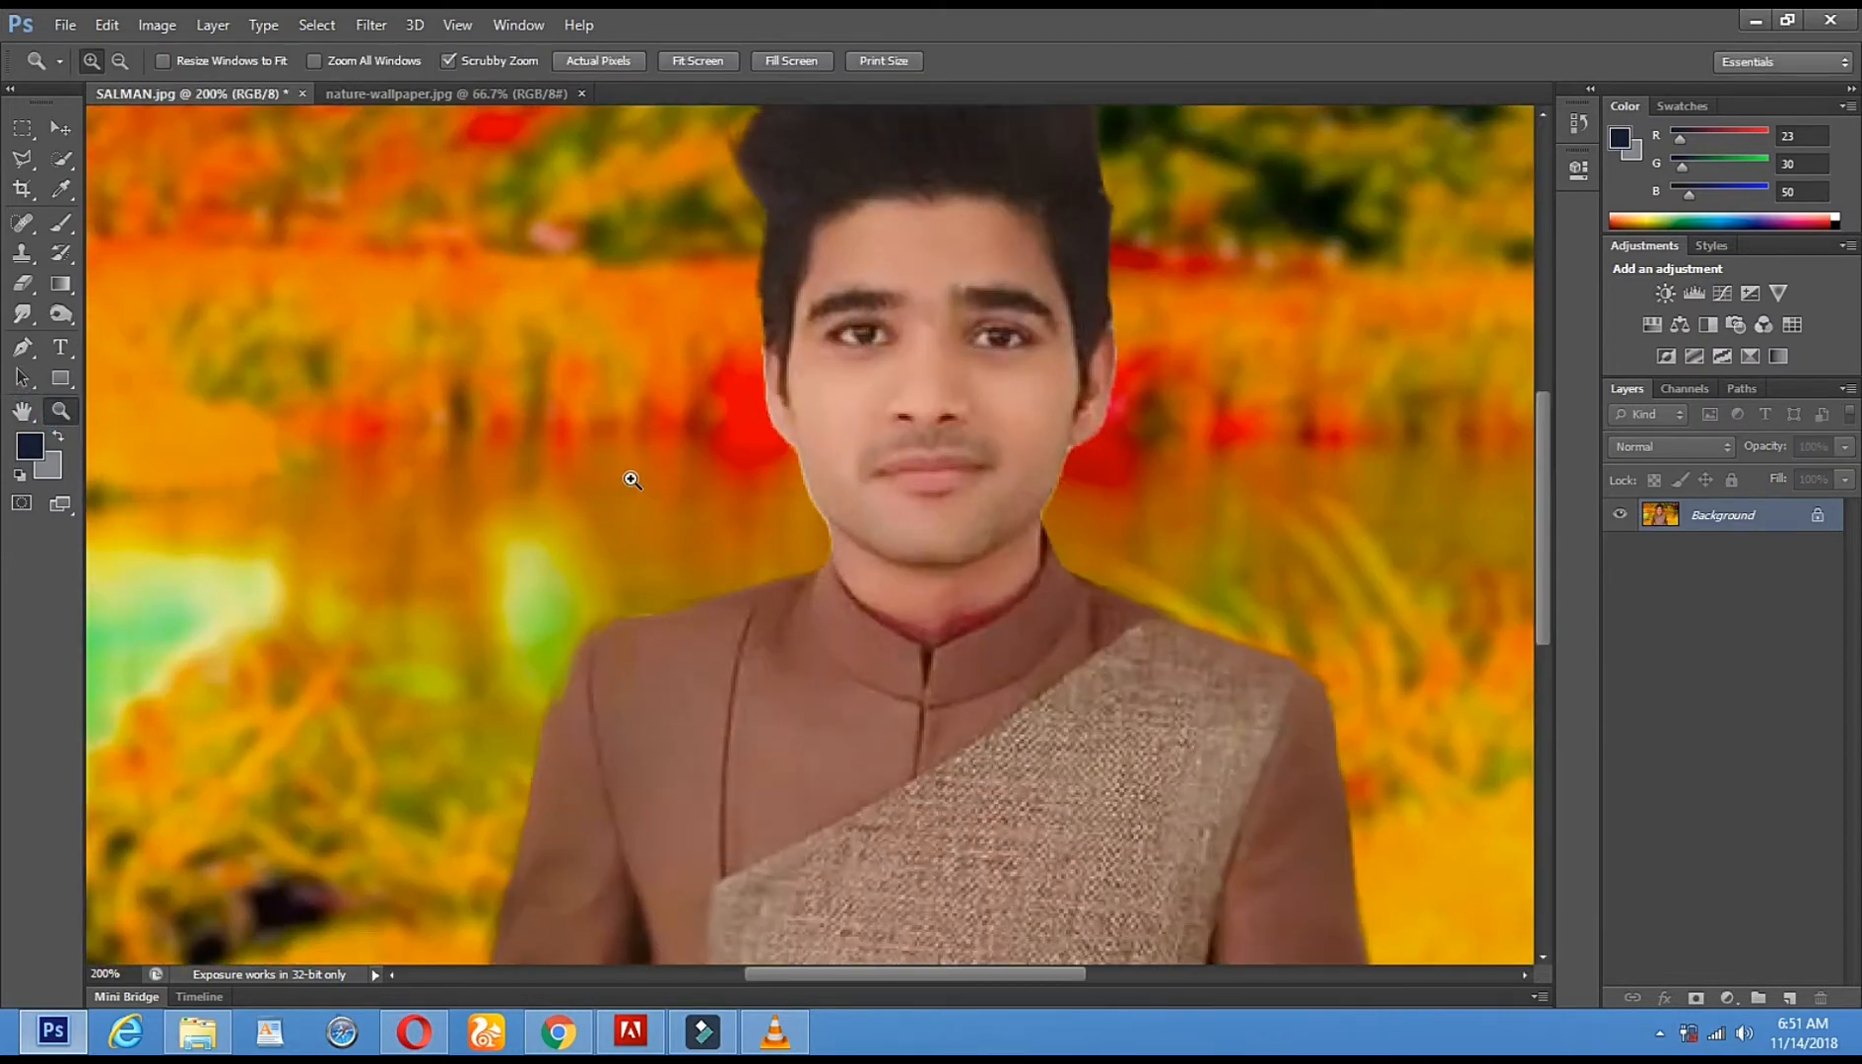
pyautogui.keyDown('alt'); pyautogui.click(631, 480); pyautogui.keyUp('alt')
pyautogui.click(632, 479)
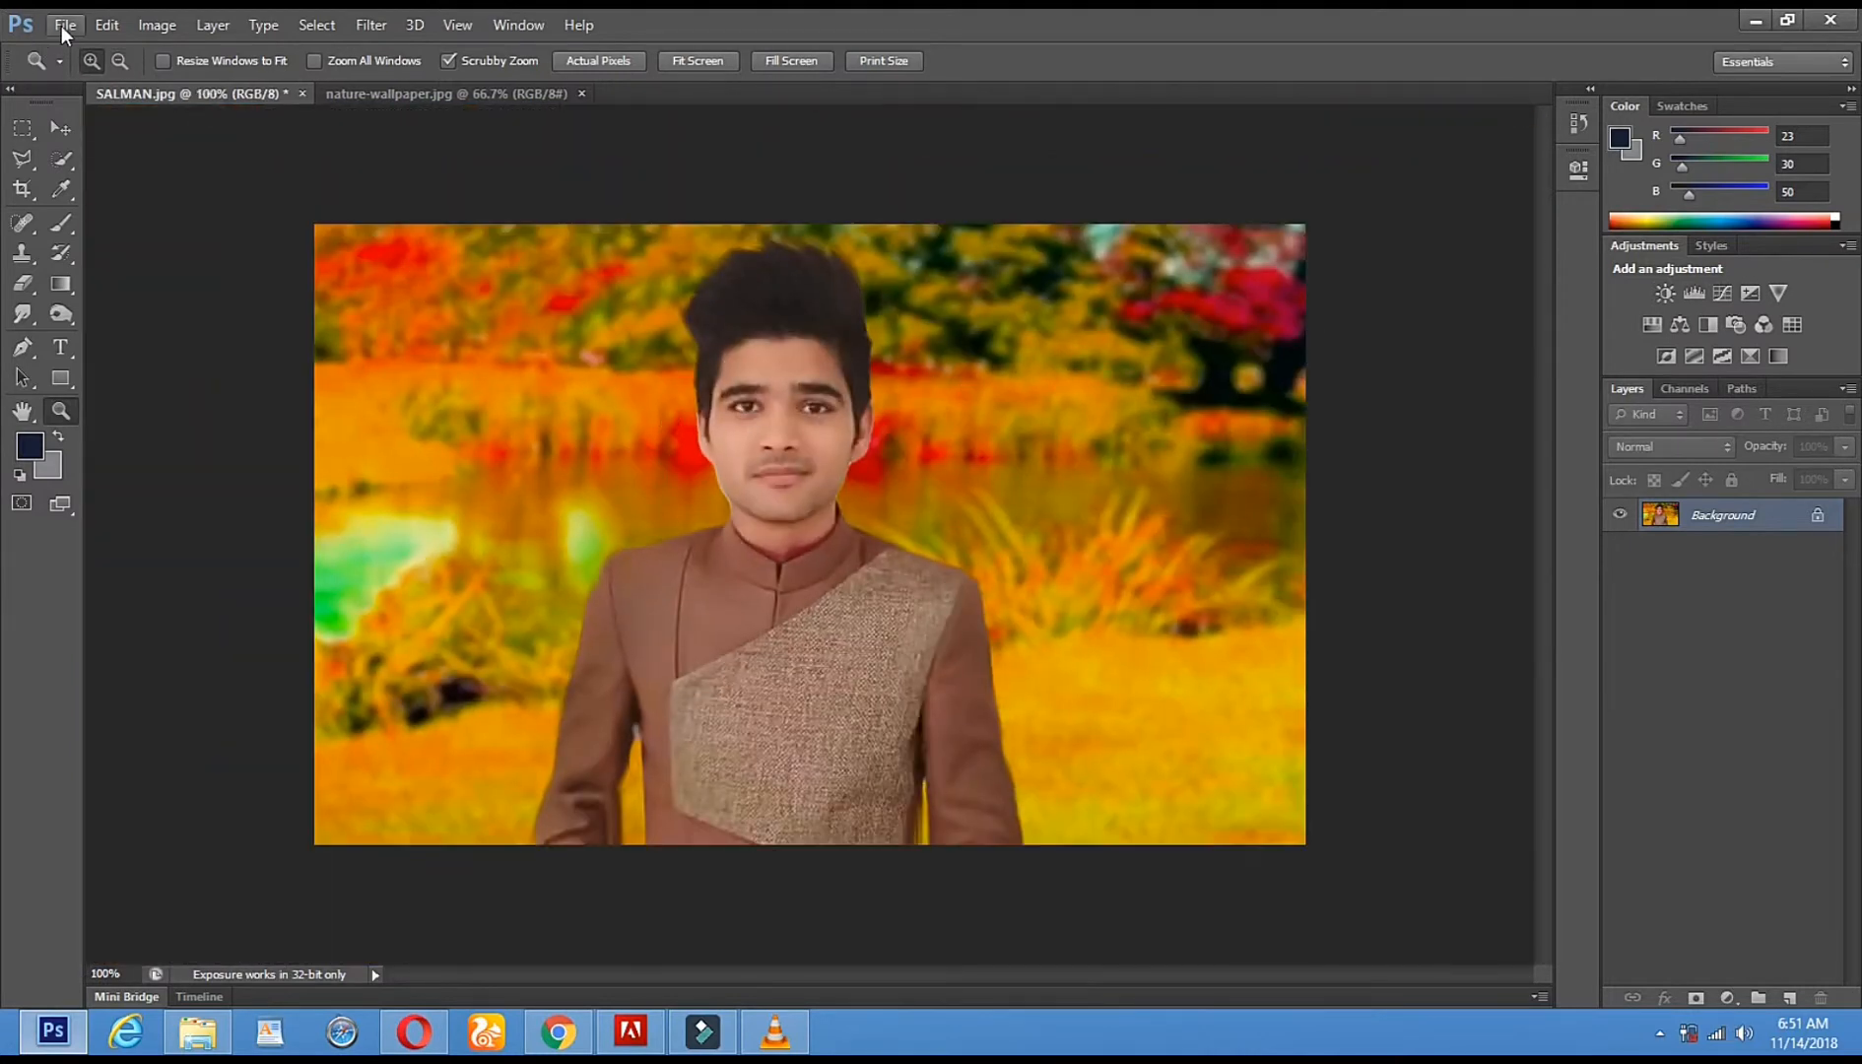
pyautogui.click(63, 24)
pyautogui.click(138, 301)
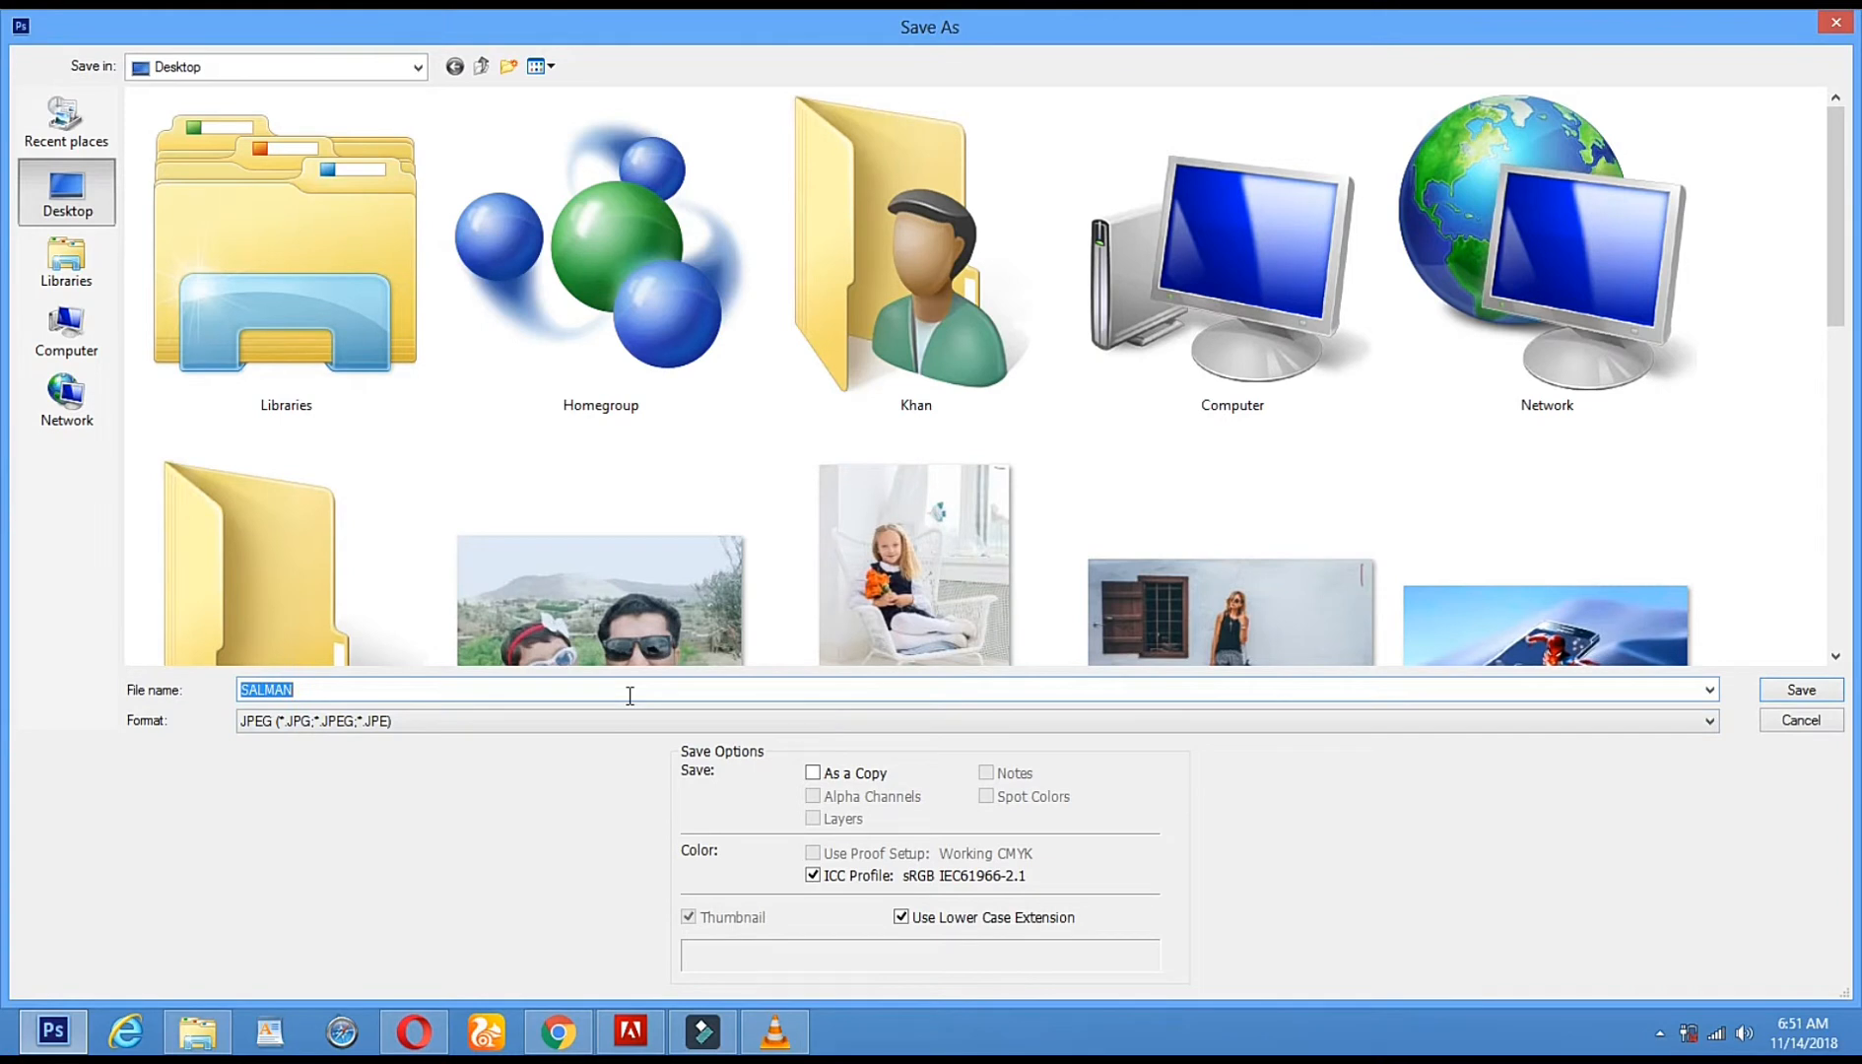
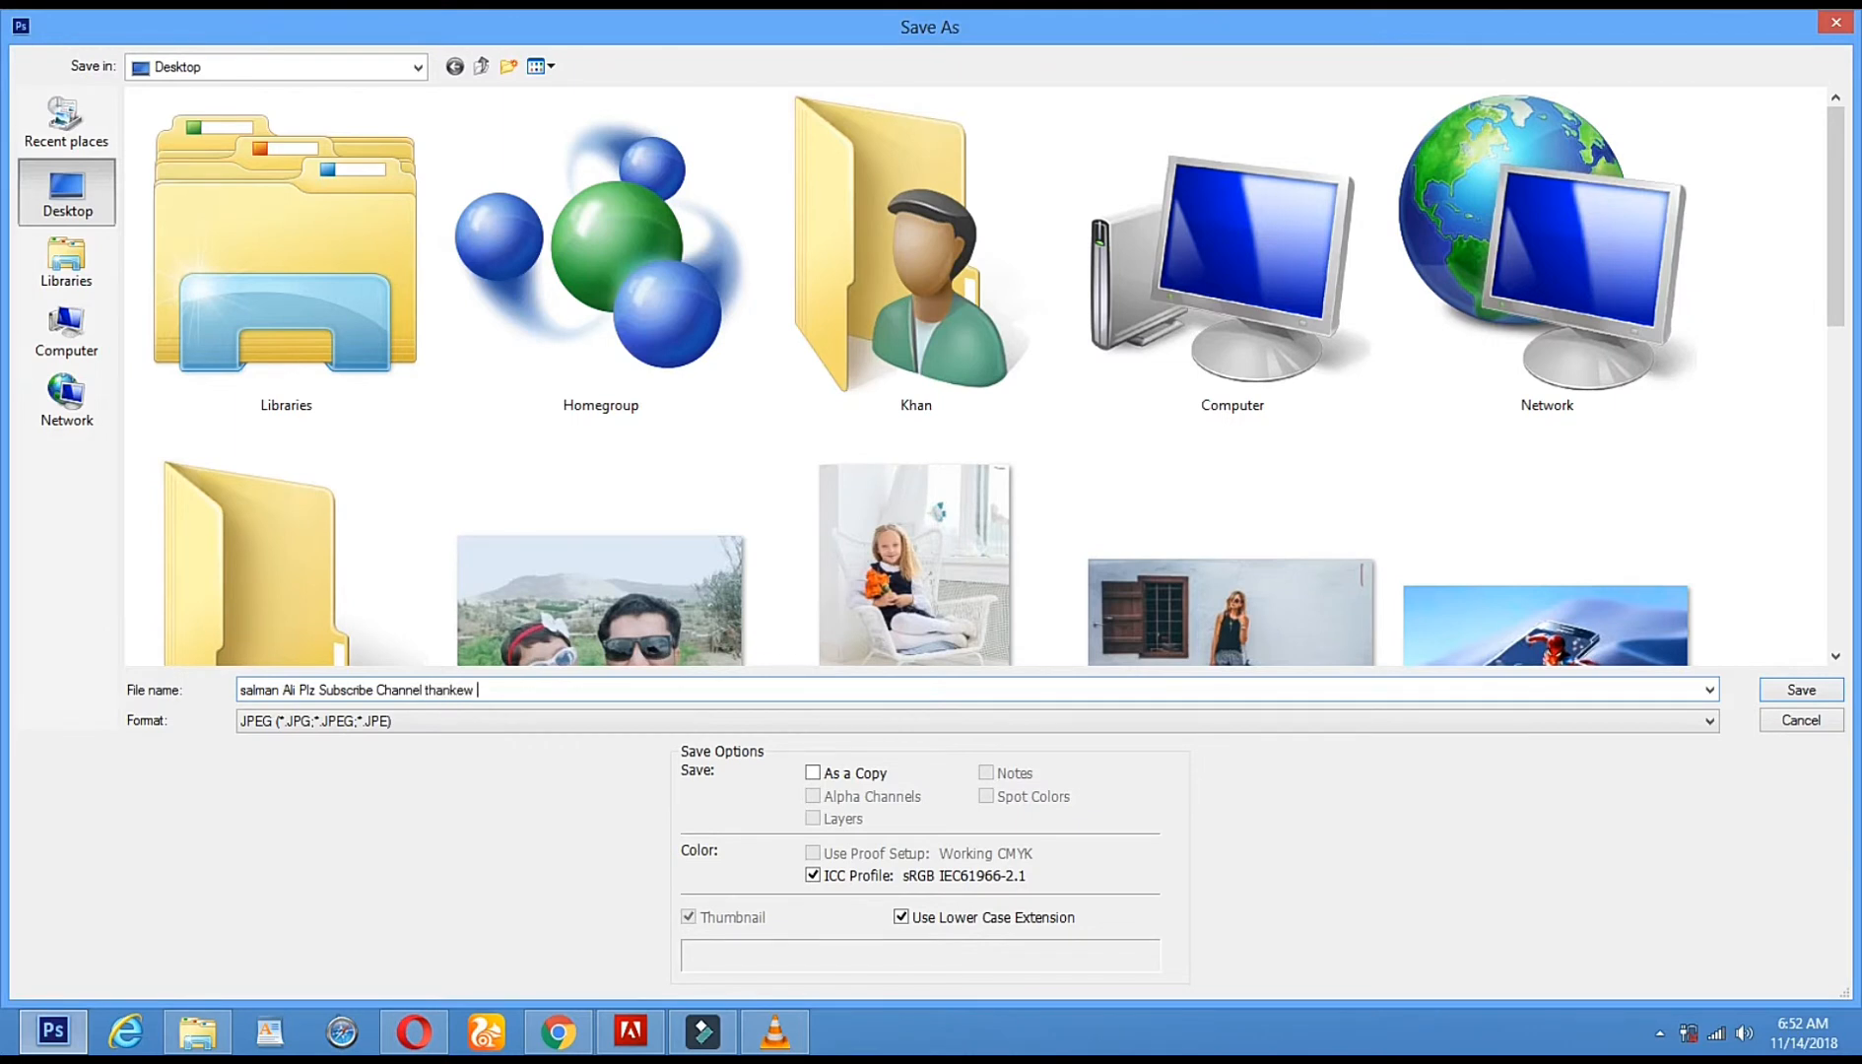
# - Save to the Desktop as a JPEG under the new file name at Quality 10 Maximum
pyautogui.press('Return')
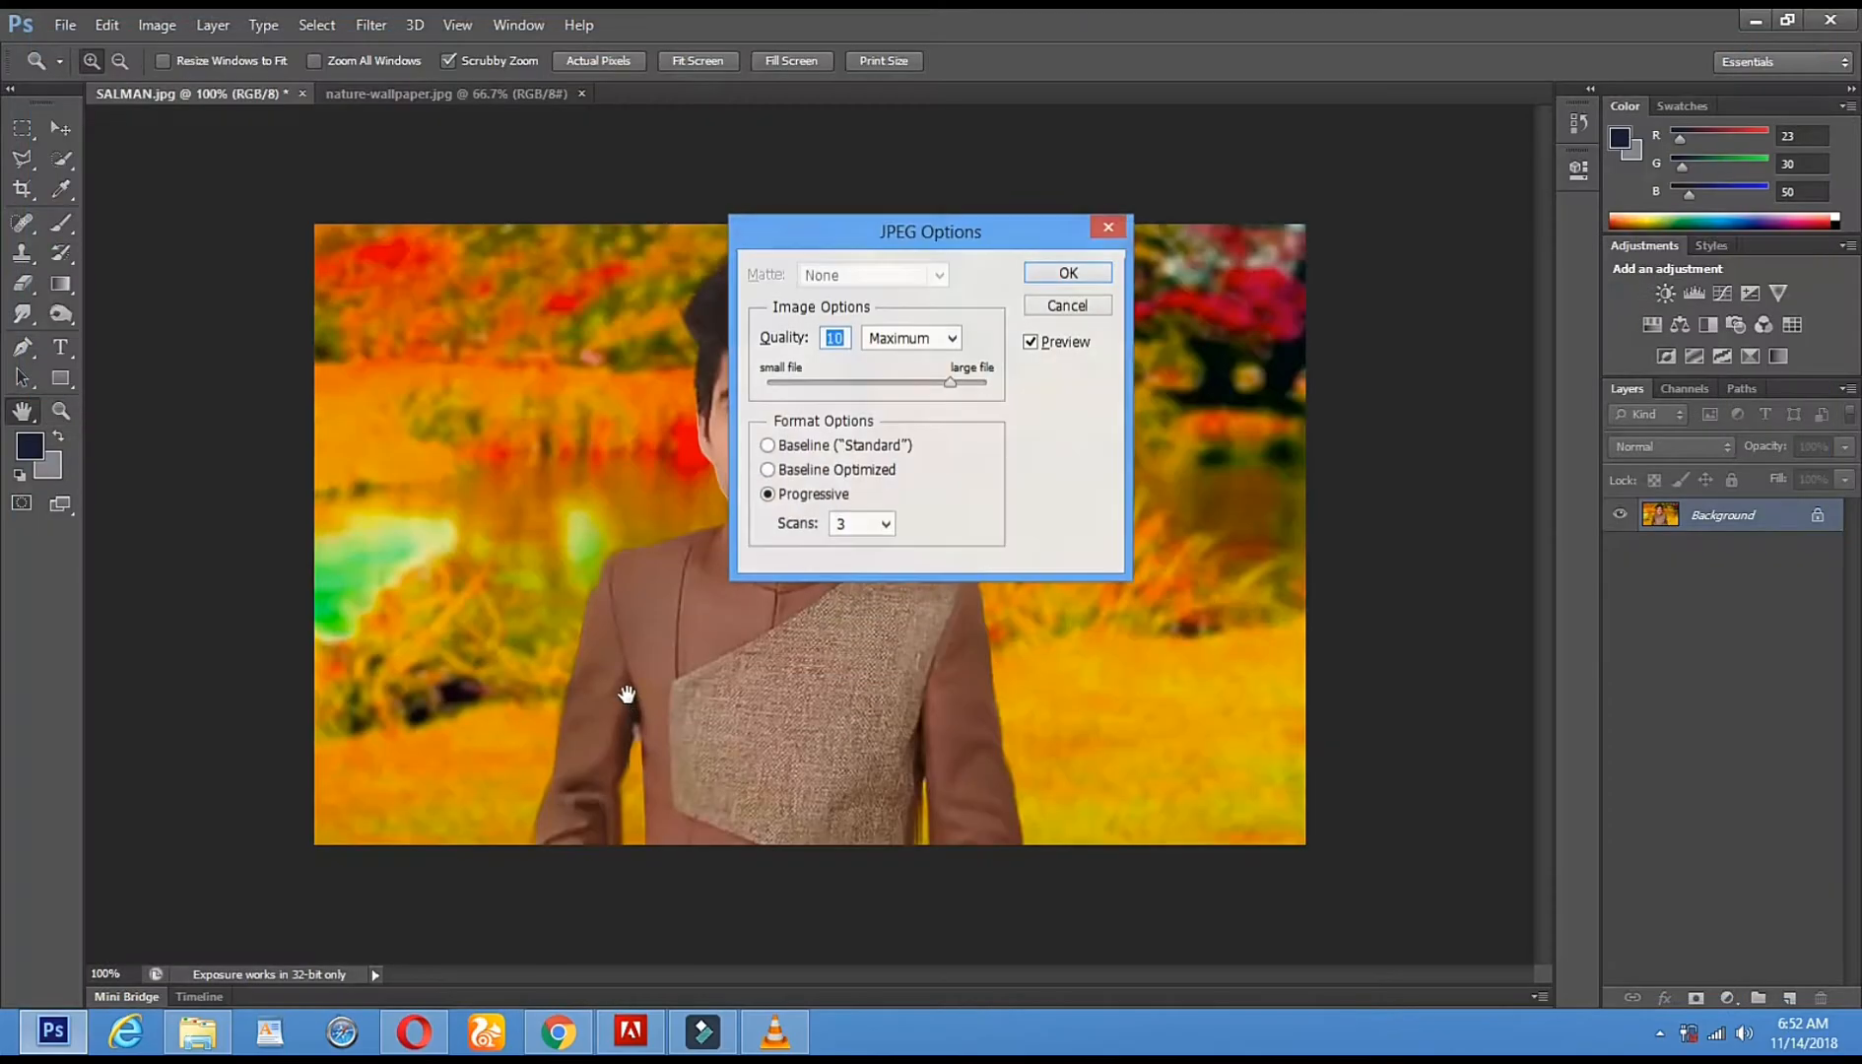
pyautogui.press('z')
pyautogui.click(1067, 273)
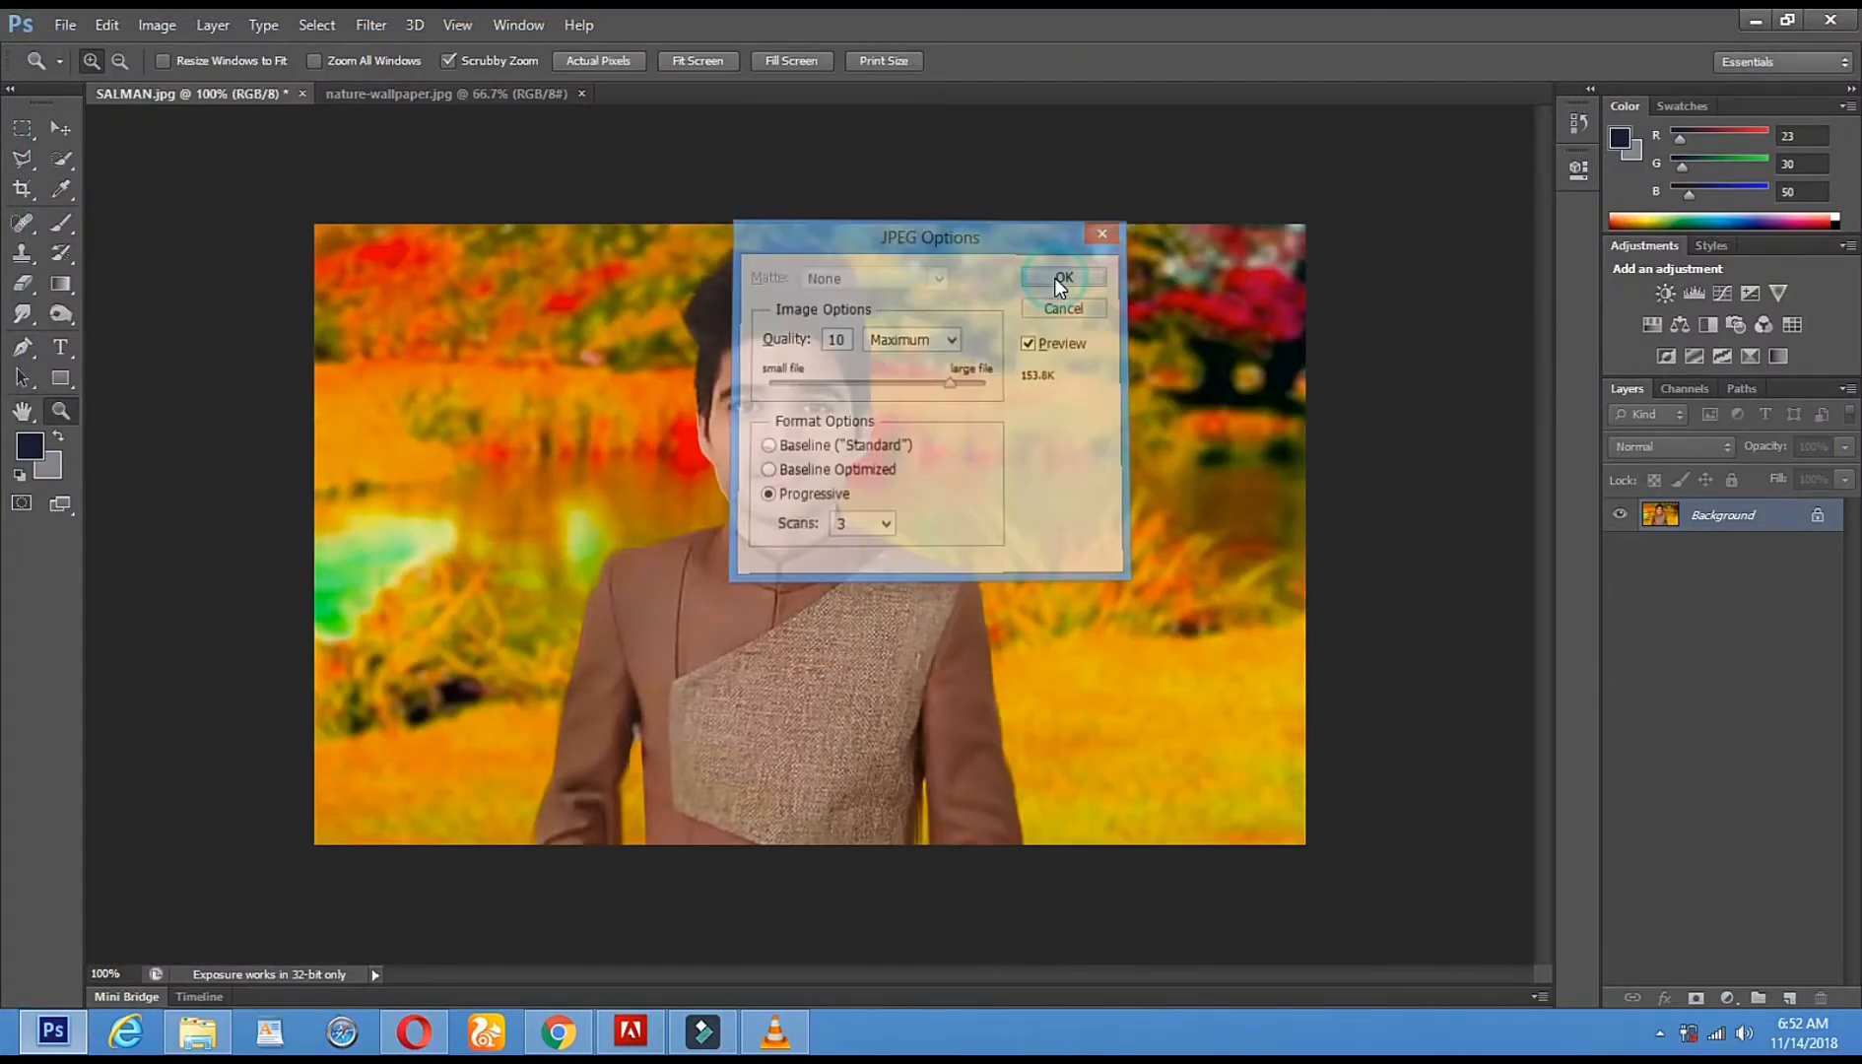
pyautogui.click(1657, 1037)
pyautogui.click(1661, 911)
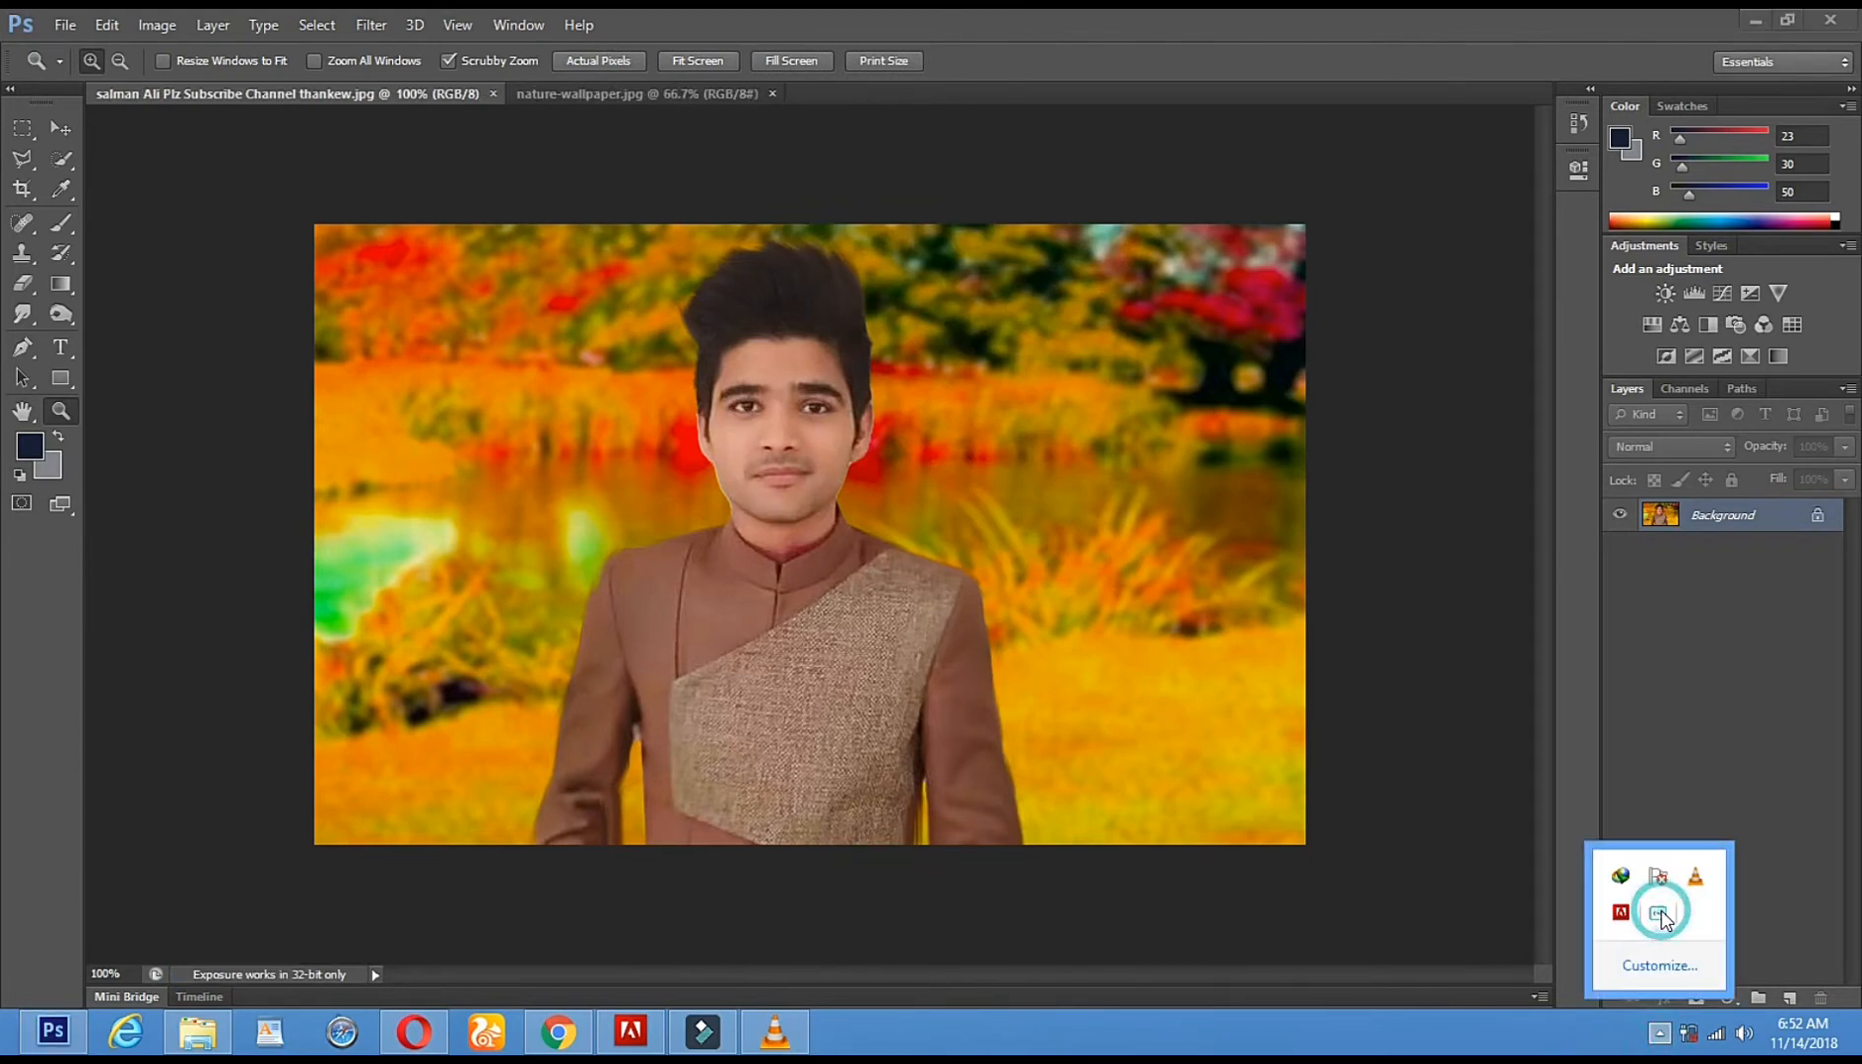
pyautogui.rightClick(1661, 913)
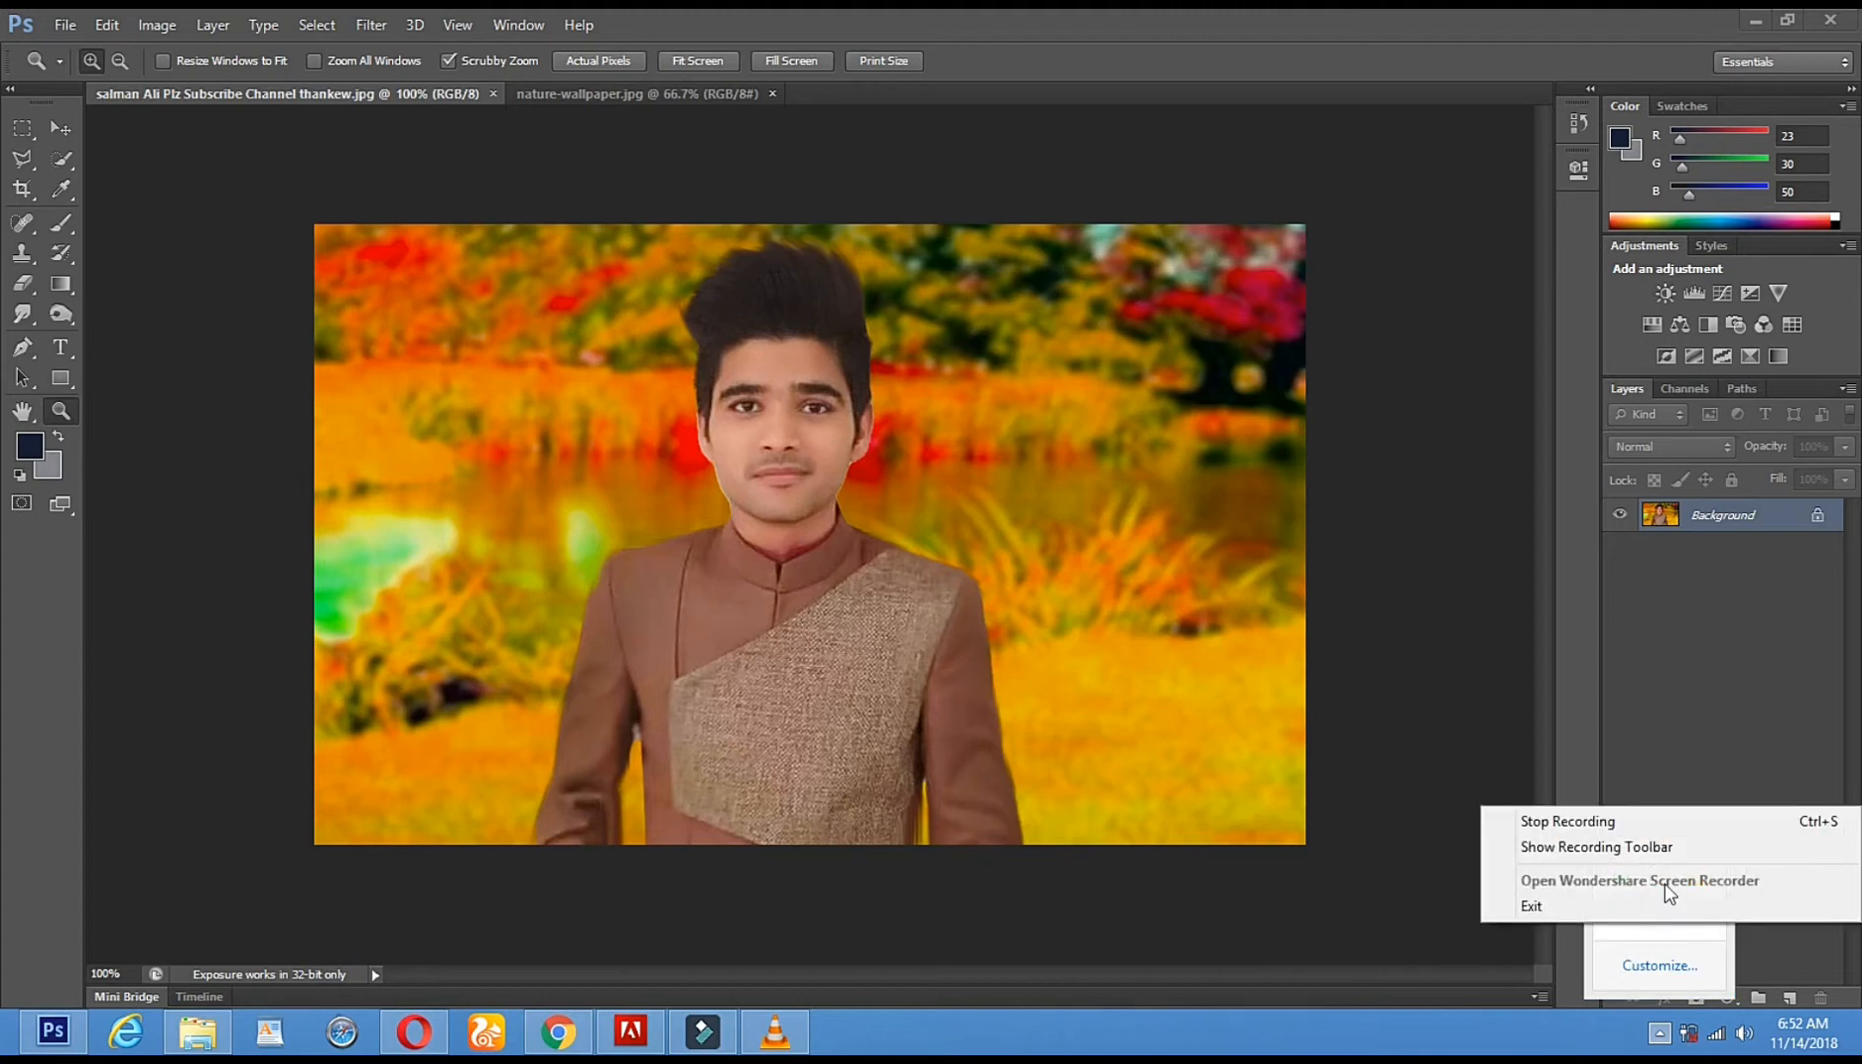